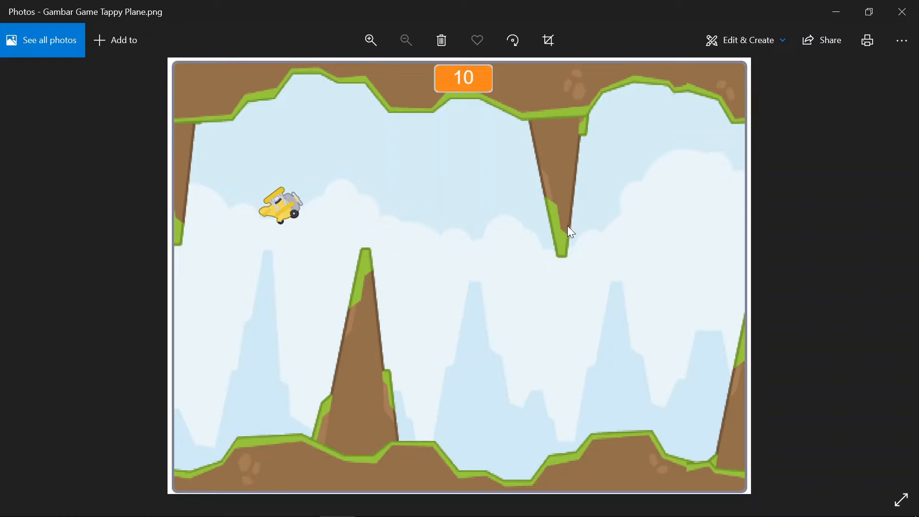
# Close the Tappy Plane picture and open google.com in Google Chrome.
pyautogui.click(901, 11)
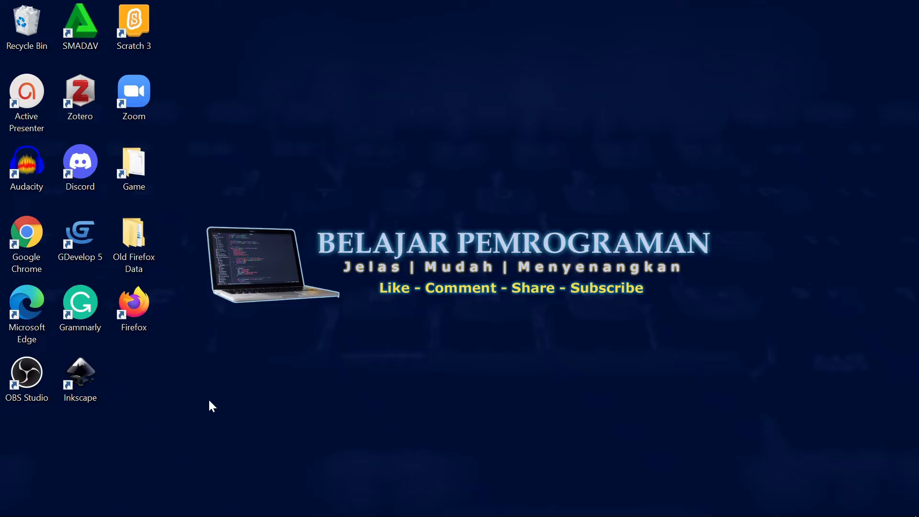
pyautogui.doubleClick(30, 255)
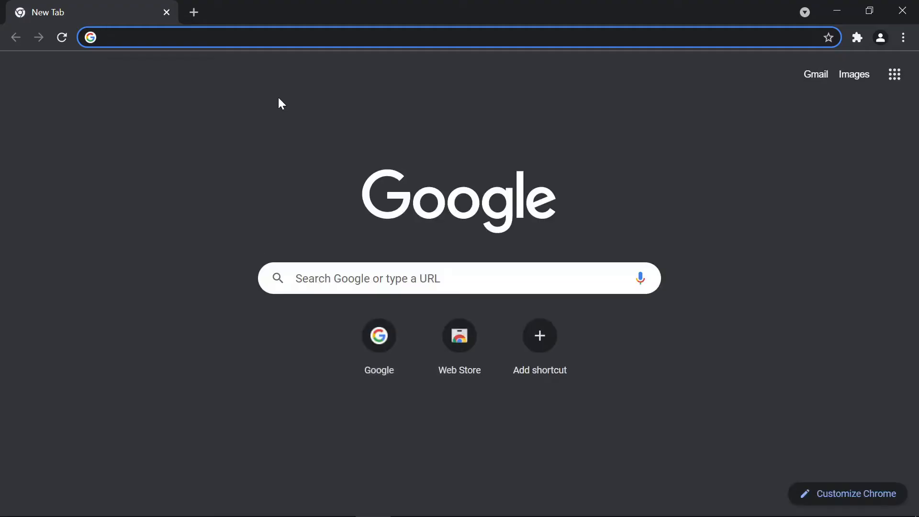
pyautogui.click(283, 37)
pyautogui.write('www.')
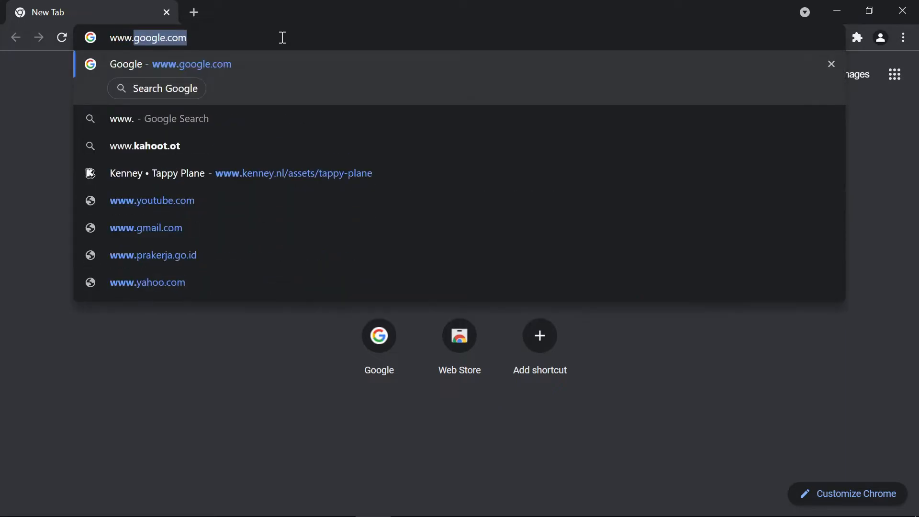
pyautogui.press('Return')
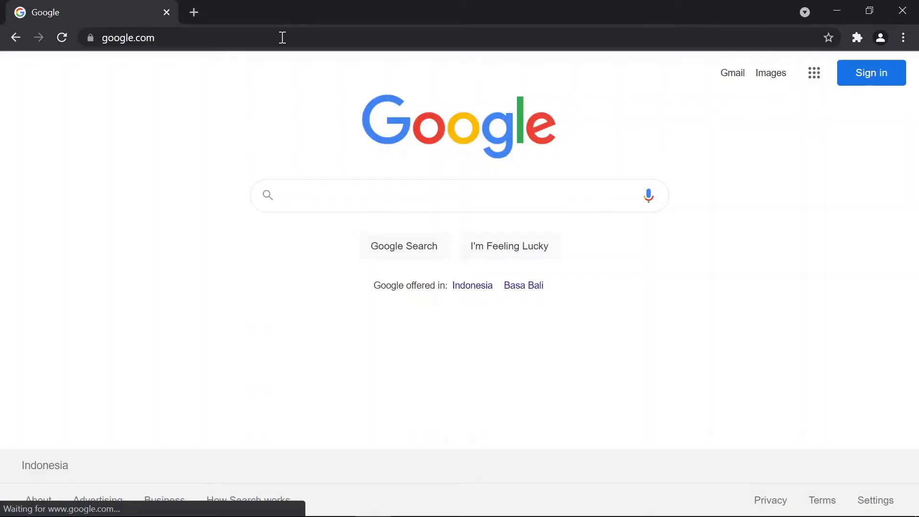
# Search Google for "free tappy plane game assets".
pyautogui.click(306, 189)
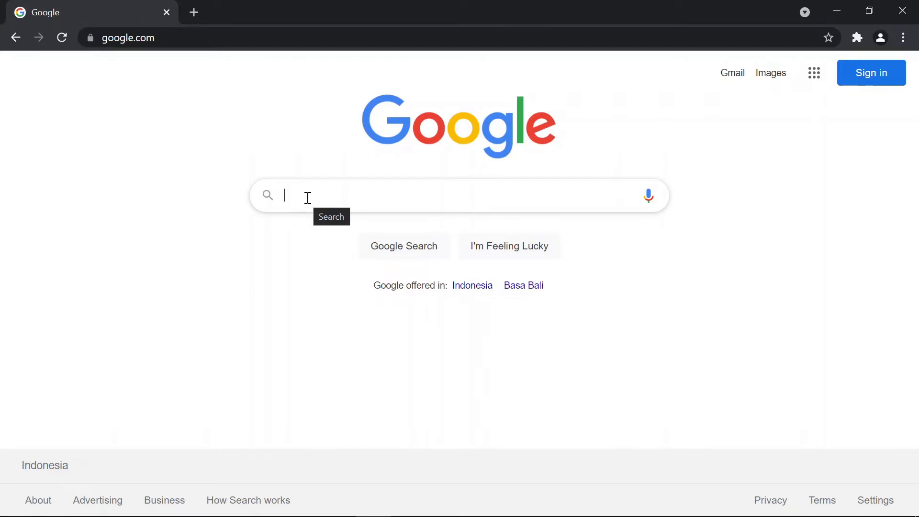
pyautogui.write('free tap')
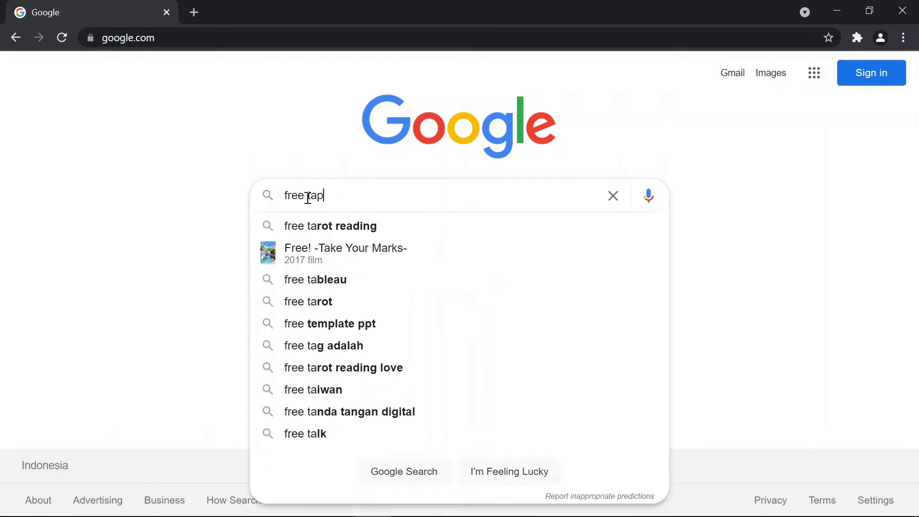
pyautogui.write('py plane')
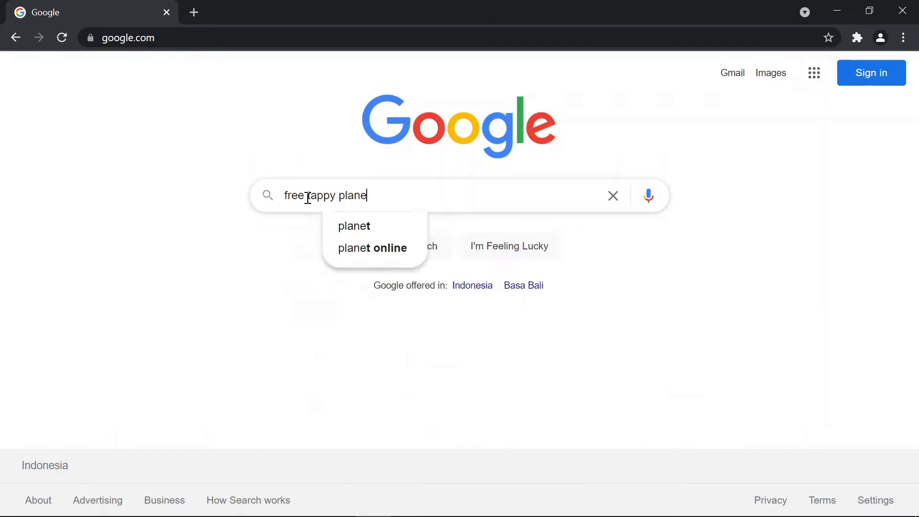
pyautogui.write(' game asse')
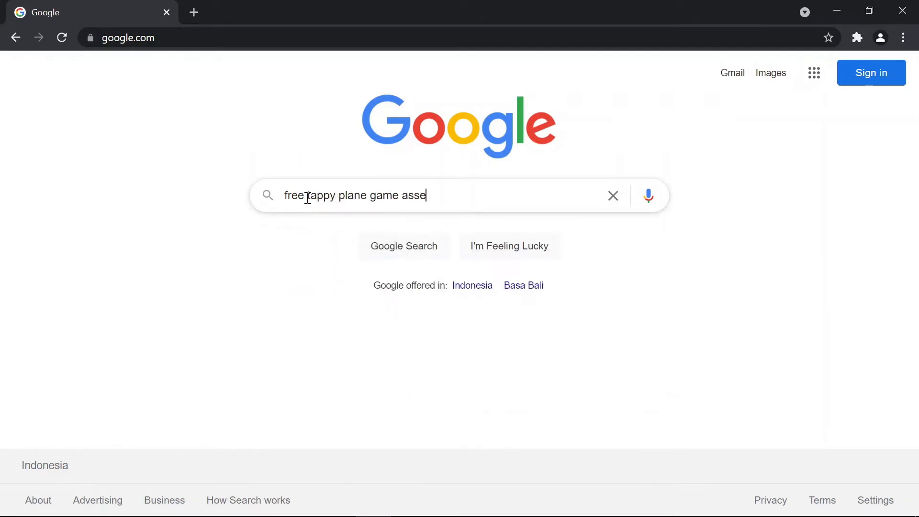
pyautogui.write('ts')
pyautogui.press('Return')
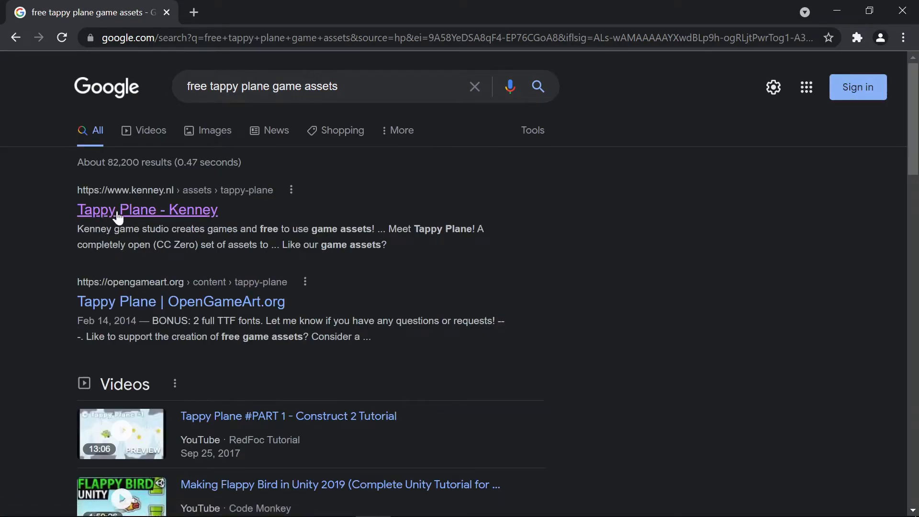
# Open the Tappy Plane - Kenney search result and examine the enlarged preview of the asset pack.
pyautogui.click(176, 213)
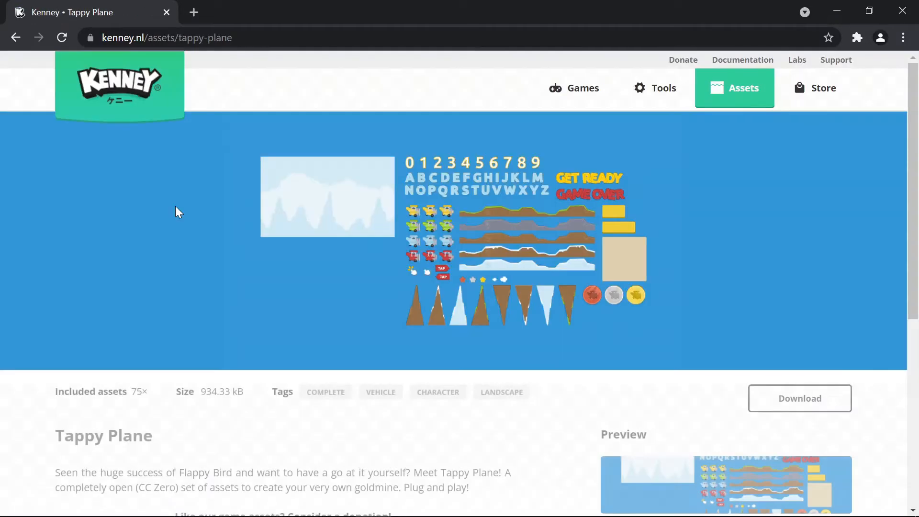
pyautogui.scroll(-3, 674, 278)
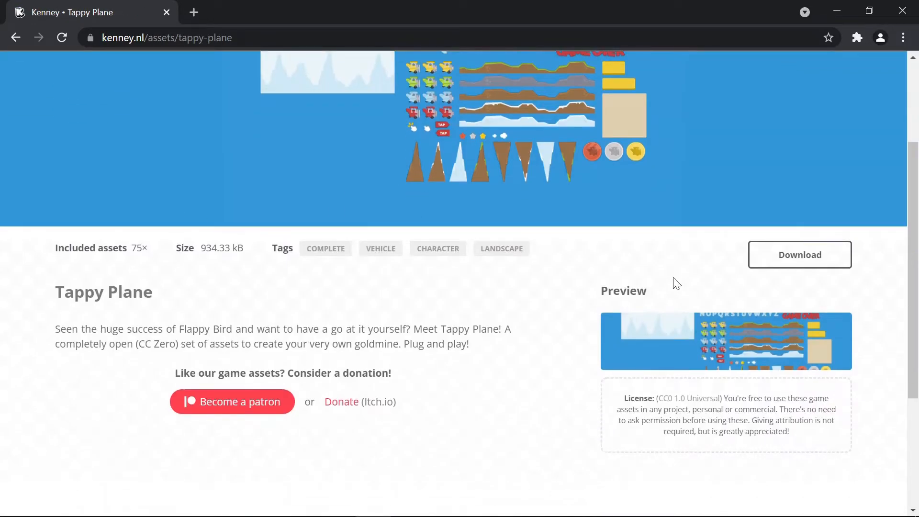
pyautogui.scroll(2, 627, 256)
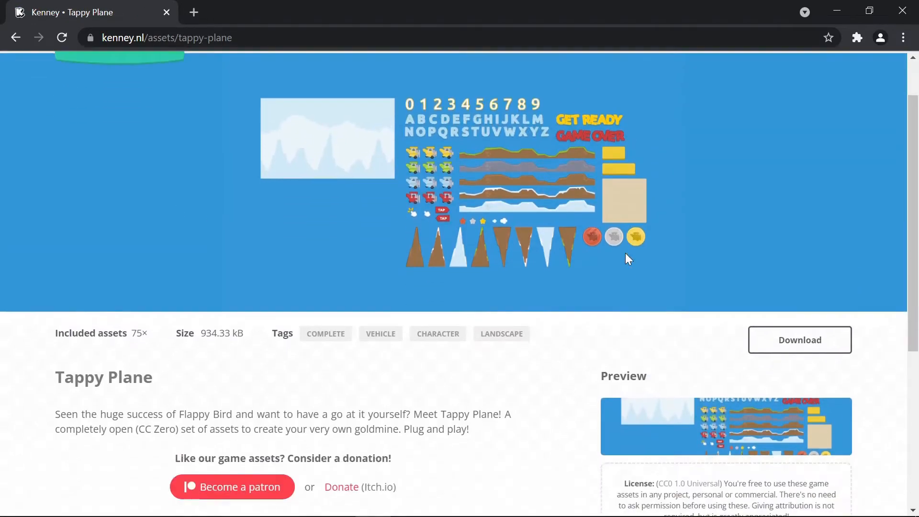
pyautogui.scroll(-2, 627, 258)
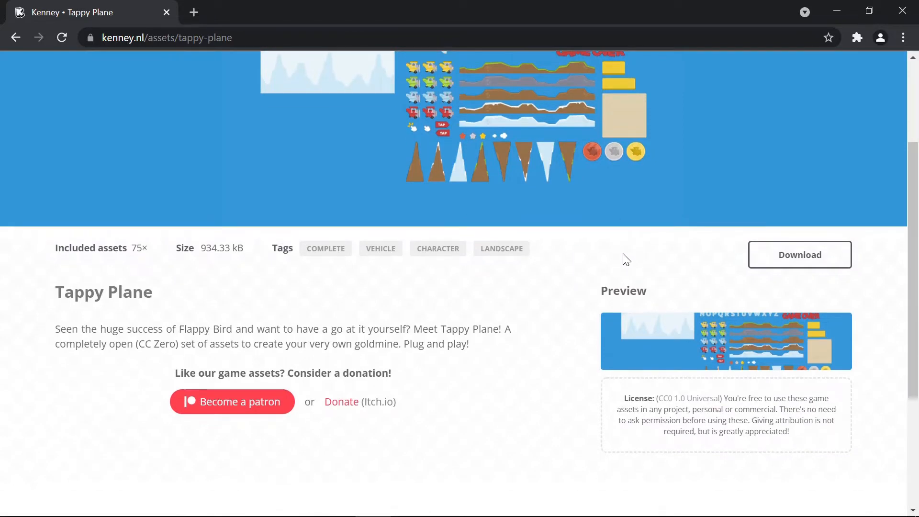
pyautogui.click(691, 341)
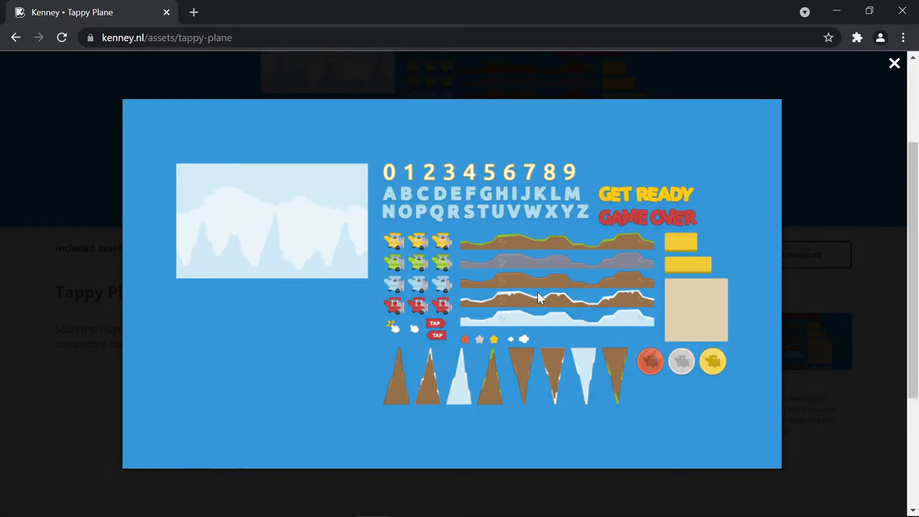
pyautogui.click(892, 64)
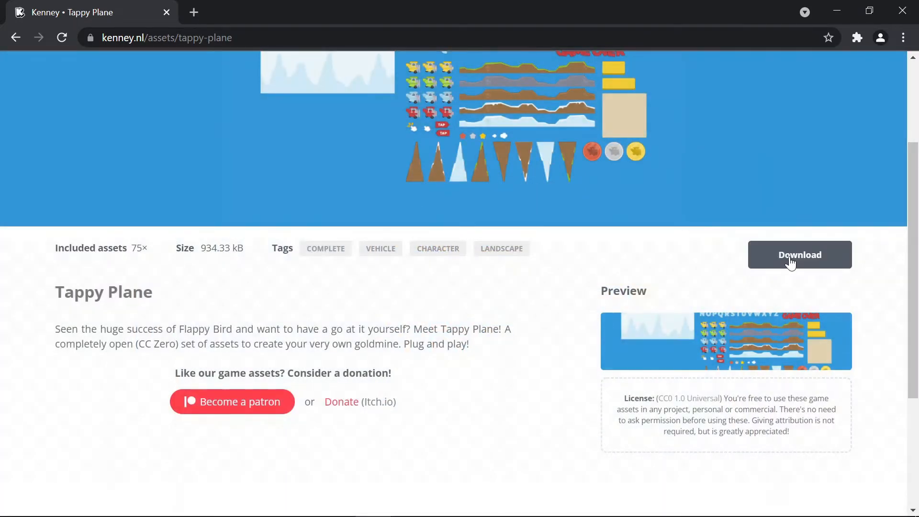
# Download the Tappy Plane pack as tappyplane (1) into the Game folder inside Downloads, and close the browser.
pyautogui.click(790, 258)
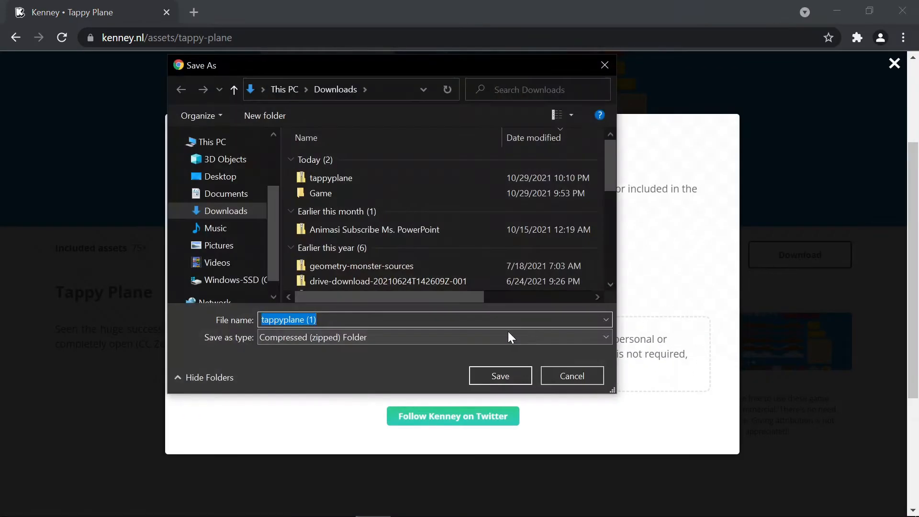
pyautogui.doubleClick(312, 194)
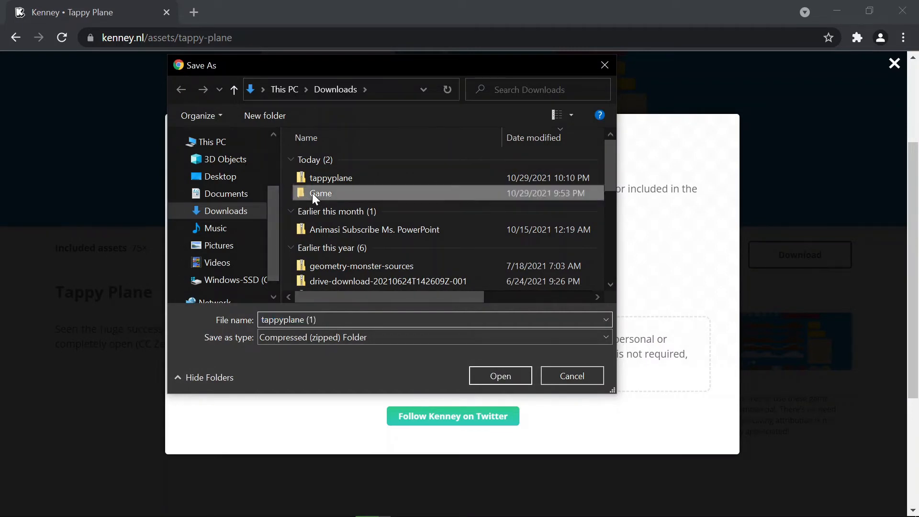
pyautogui.click(500, 377)
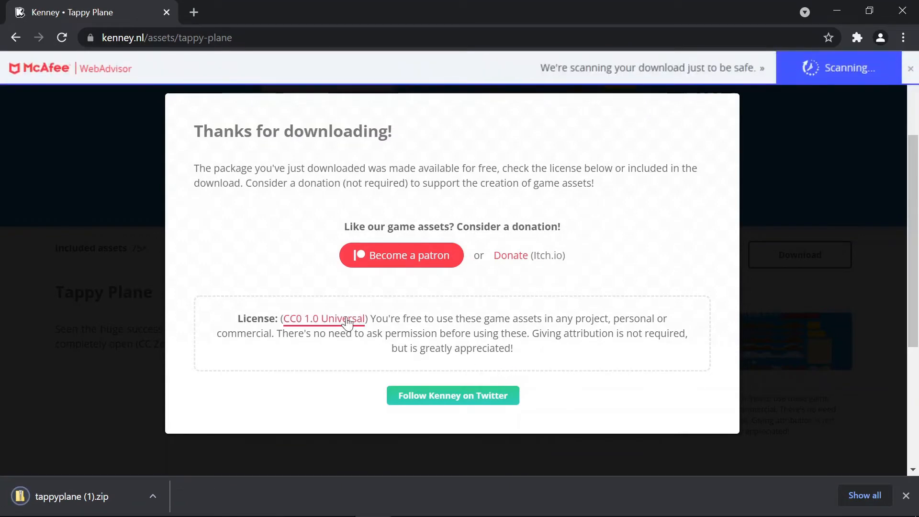
pyautogui.click(167, 13)
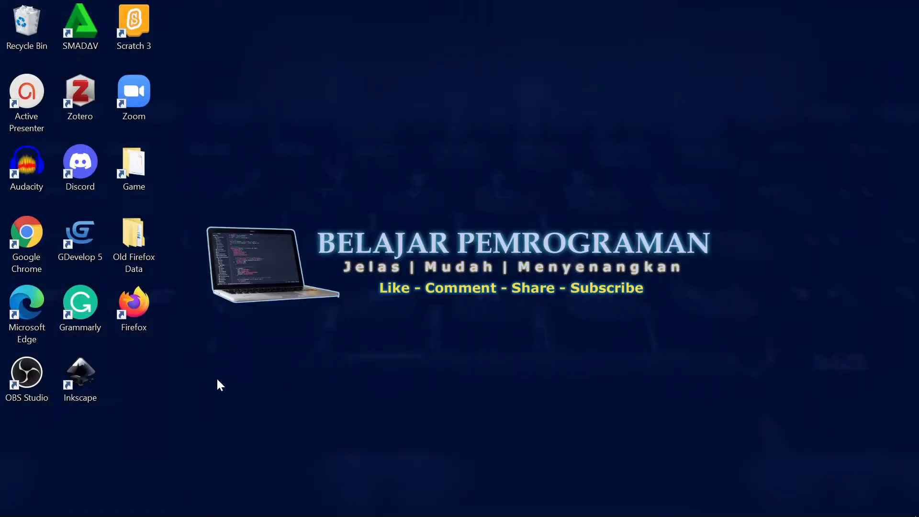
# Extract the tappyplane (1) archive within the desktop's Game folder and delete the zip file.
pyautogui.doubleClick(140, 170)
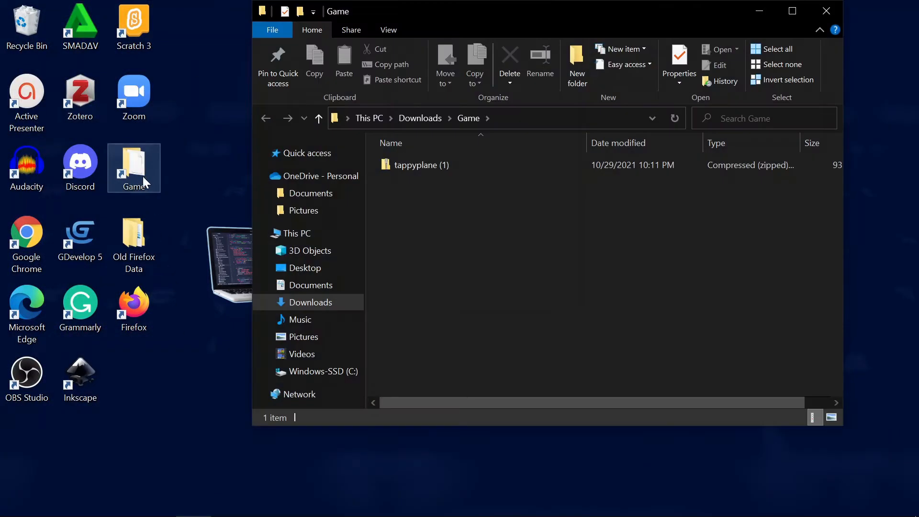
pyautogui.rightClick(429, 165)
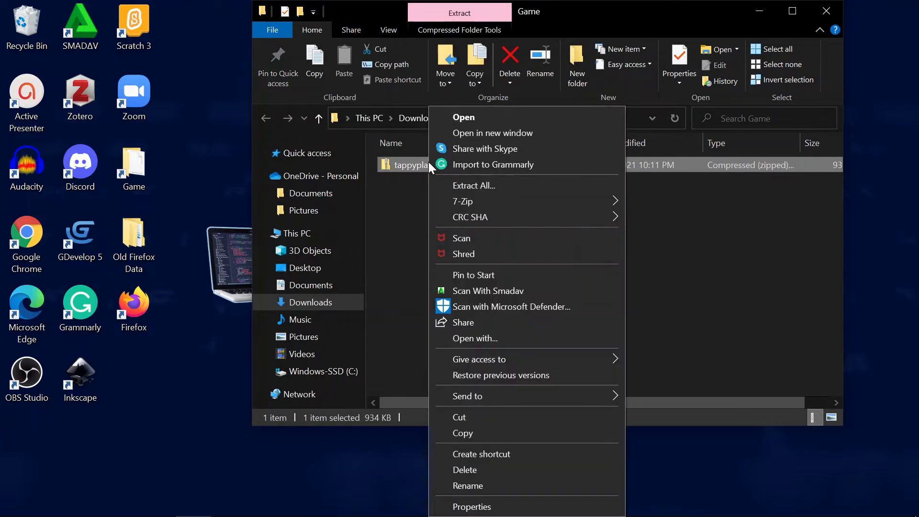
pyautogui.click(472, 186)
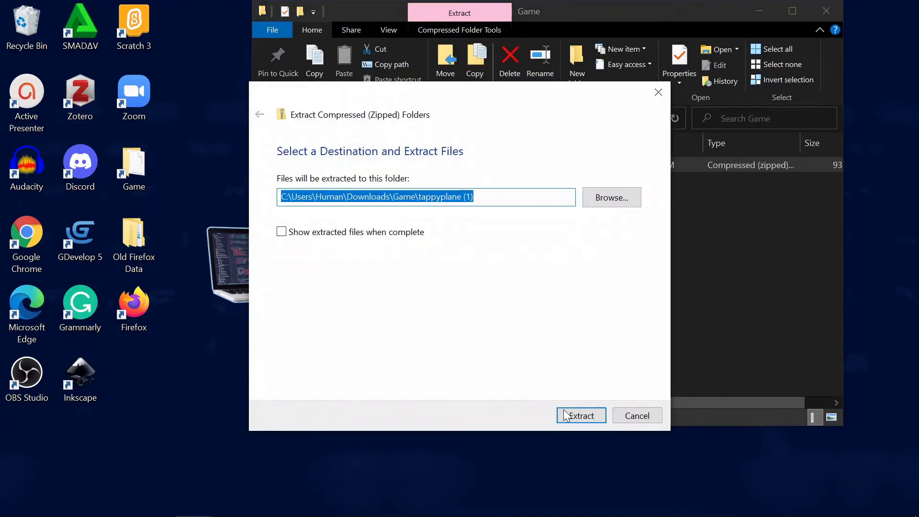
pyautogui.click(580, 416)
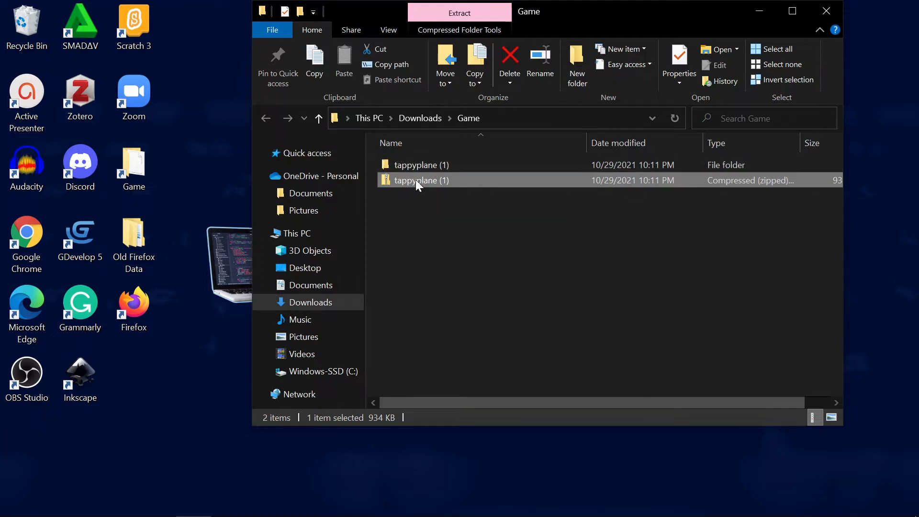
pyautogui.rightClick(416, 179)
pyautogui.click(436, 469)
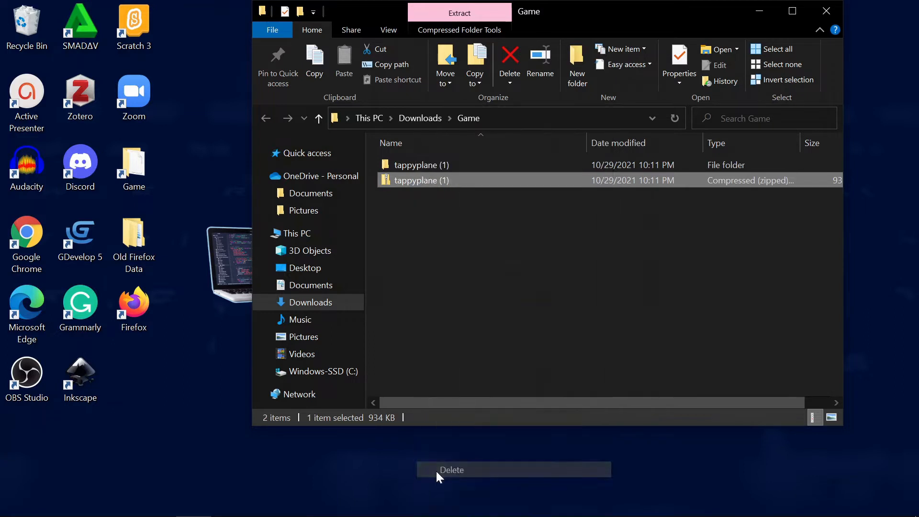
# Open the PNG folder inside the extracted tappyplane (1) folder.
pyautogui.doubleClick(435, 165)
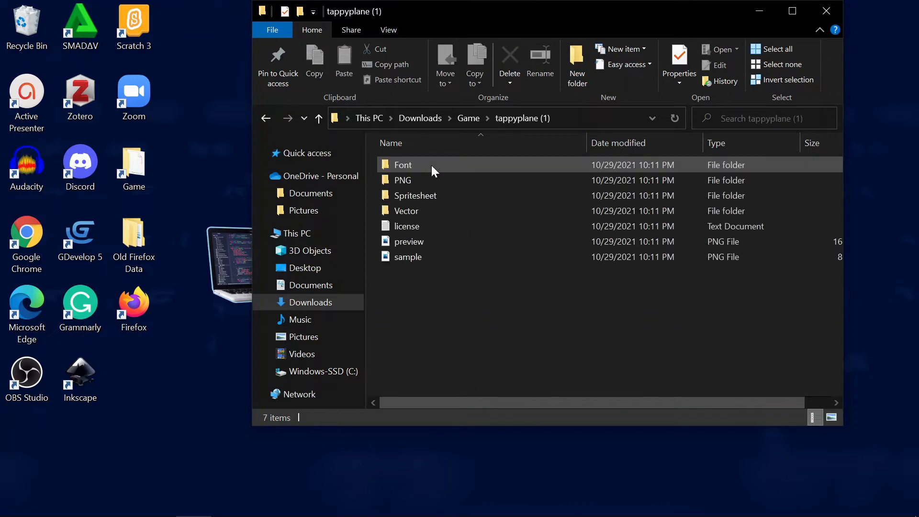
pyautogui.doubleClick(409, 179)
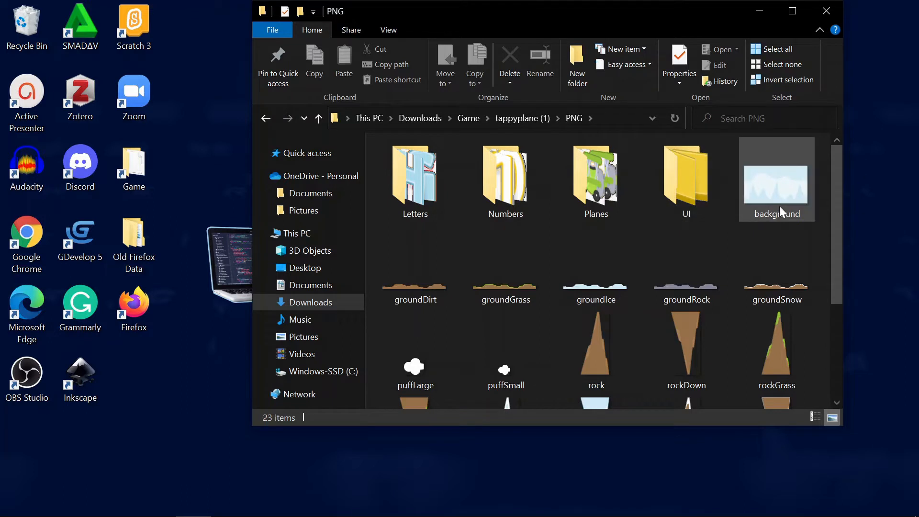
pyautogui.moveTo(776, 217)
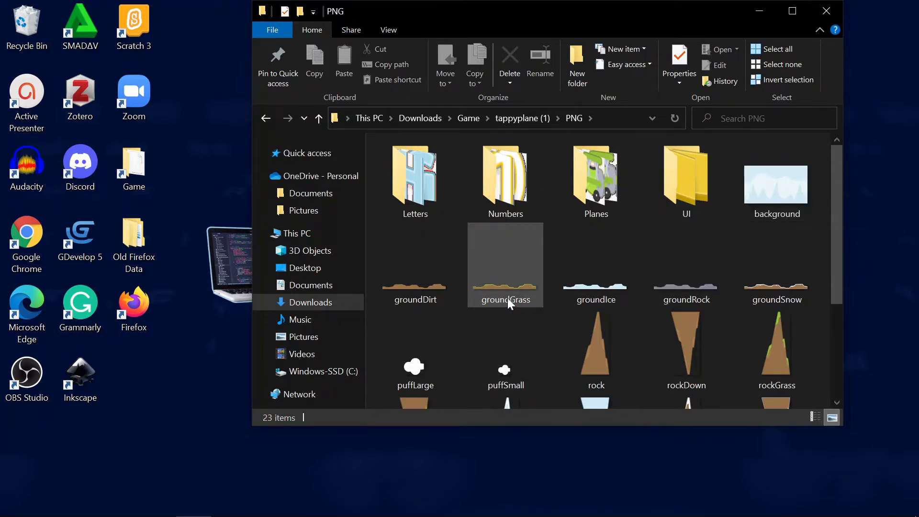
# Check the pixel dimensions of the background image in its file properties.
pyautogui.click(781, 197)
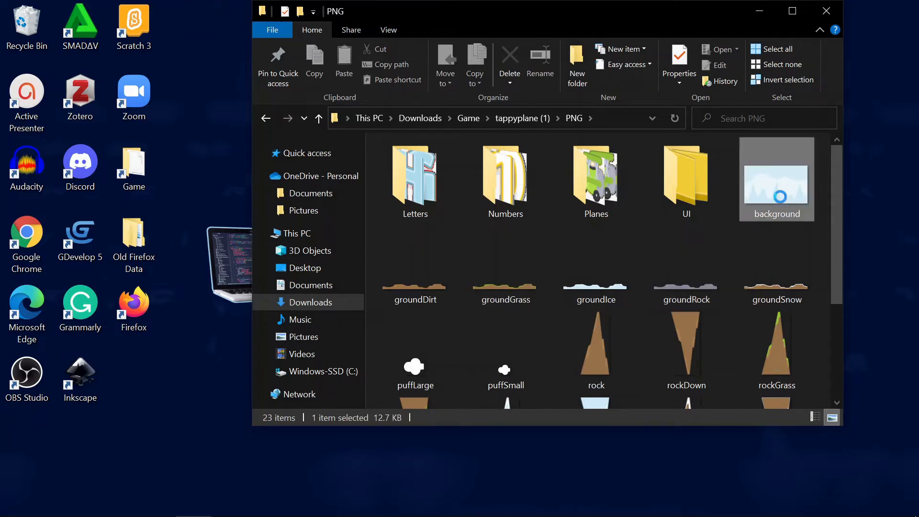
pyautogui.rightClick(780, 196)
pyautogui.scroll(-3, 739, 503)
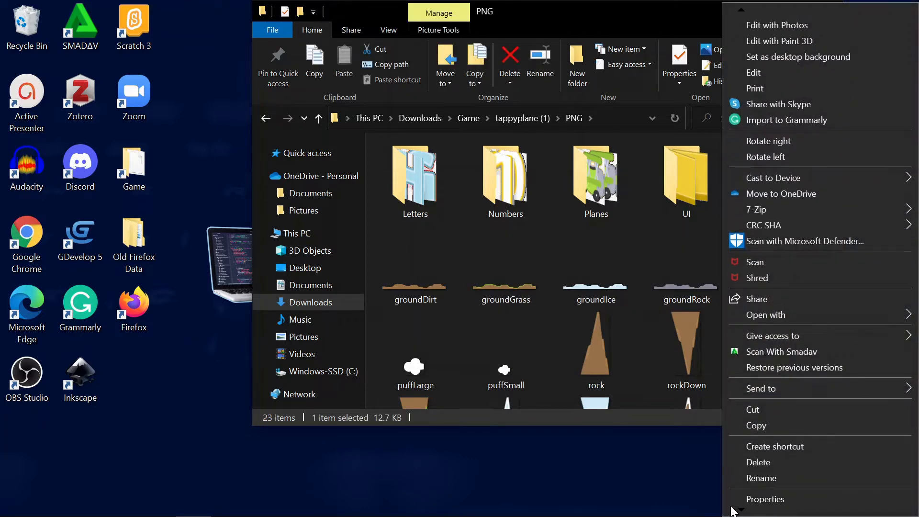
pyautogui.click(748, 489)
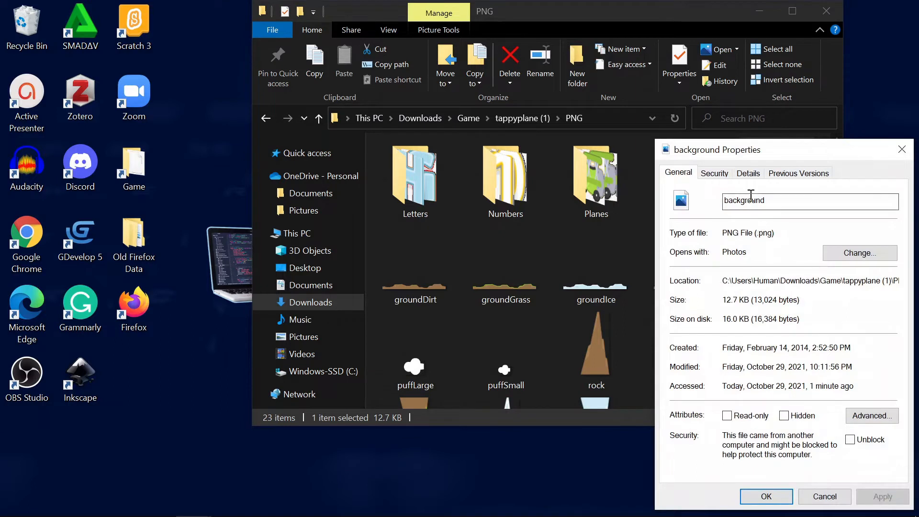
pyautogui.click(749, 173)
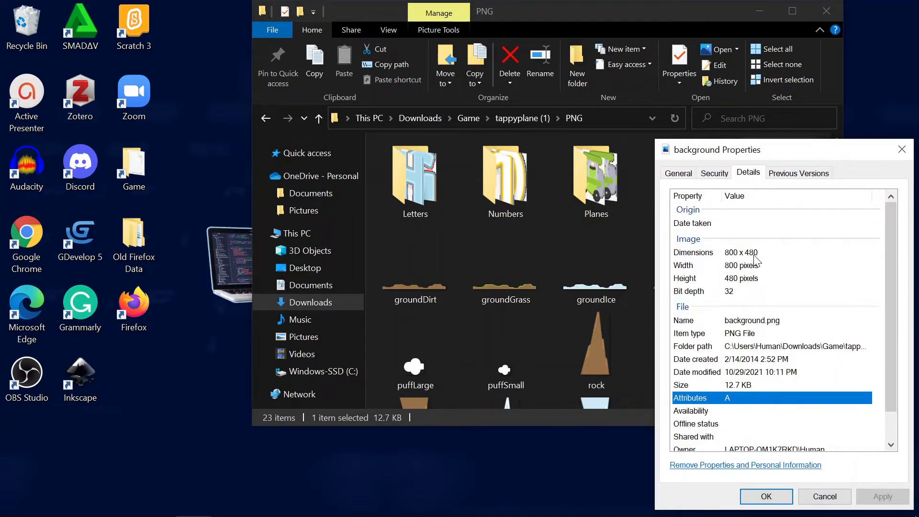
pyautogui.click(902, 148)
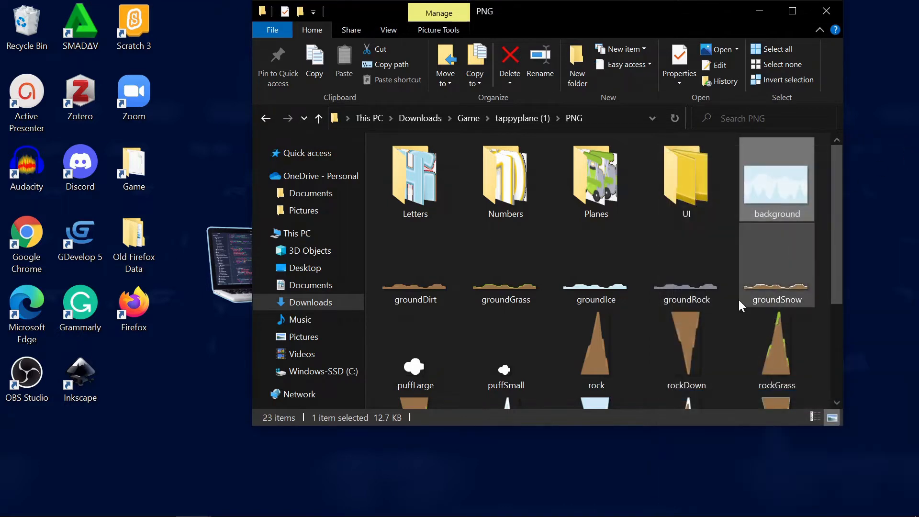
# Check the pixel dimensions of the groundGrass image in its file properties.
pyautogui.scroll(-3, 720, 274)
pyautogui.scroll(3, 720, 274)
pyautogui.scroll(-3, 665, 289)
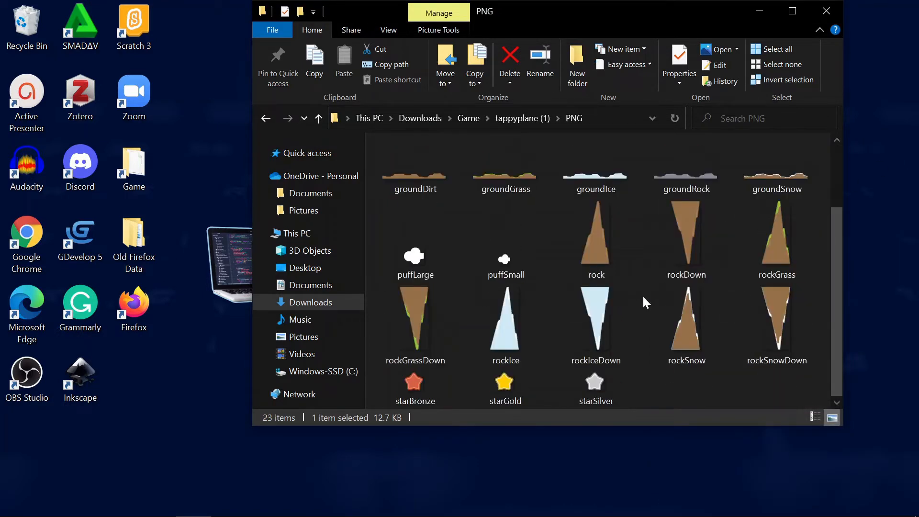
pyautogui.scroll(3, 642, 295)
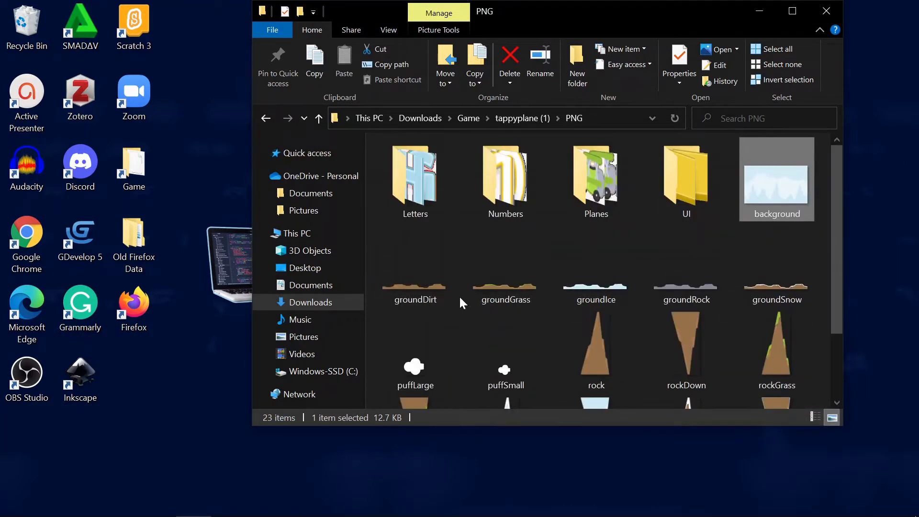
pyautogui.rightClick(492, 297)
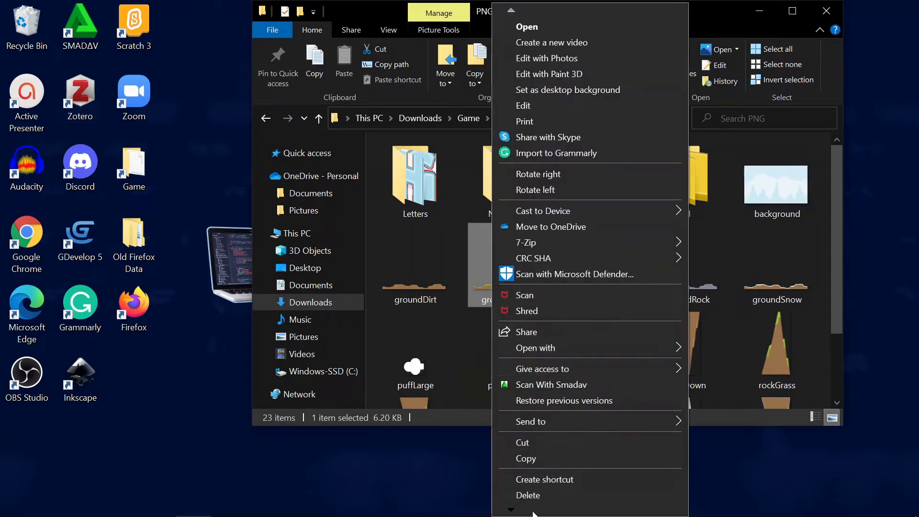
pyautogui.moveTo(533, 510)
pyautogui.click(530, 487)
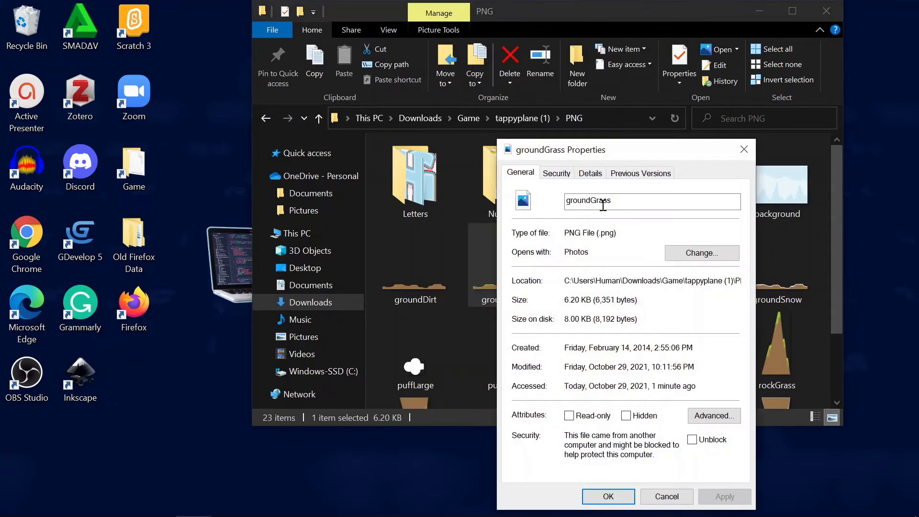
pyautogui.click(590, 174)
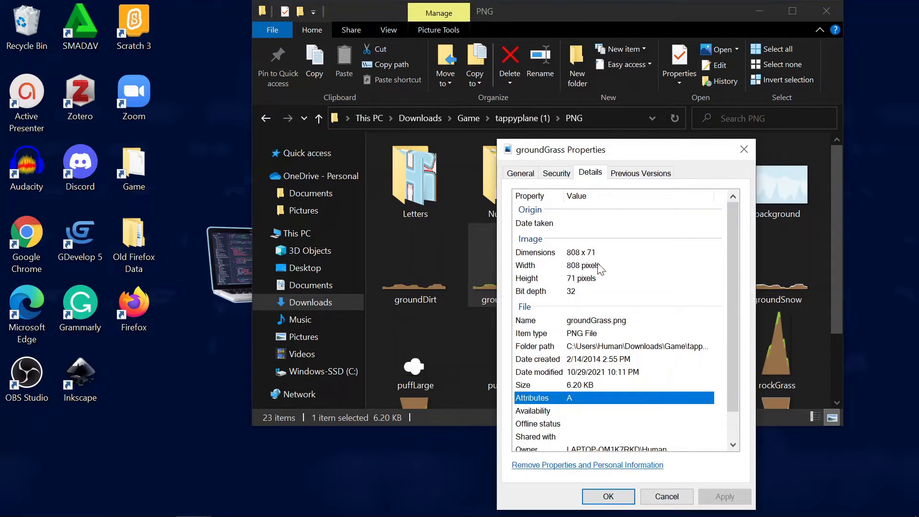
pyautogui.click(671, 496)
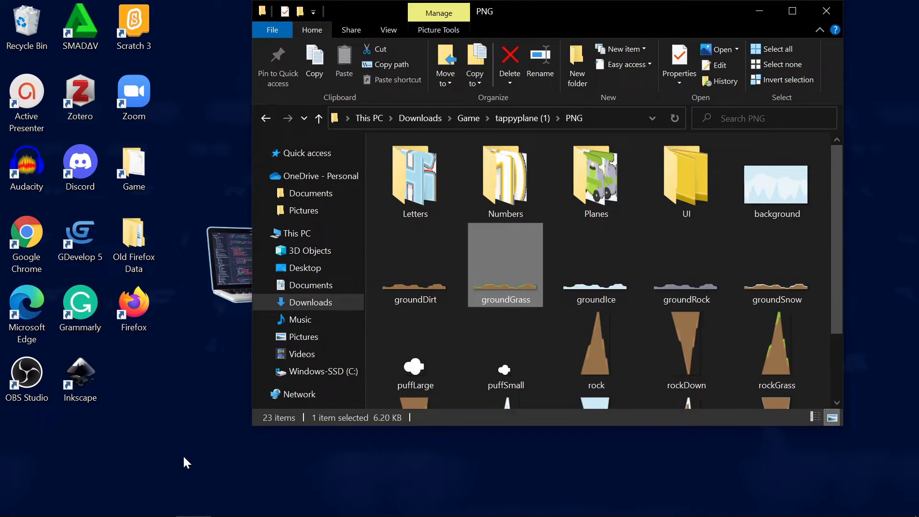
# Open Scratch 3 in a maximized window and delete the default cat sprite.
pyautogui.doubleClick(150, 30)
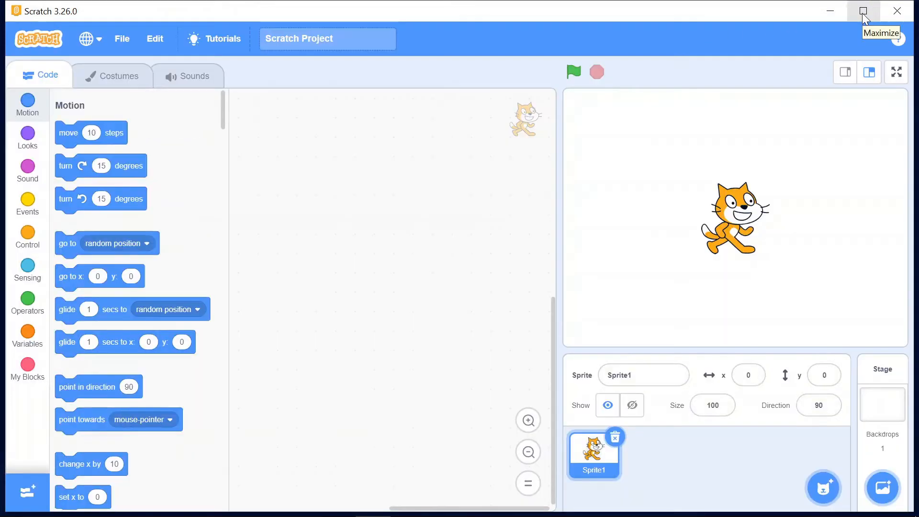
pyautogui.click(864, 18)
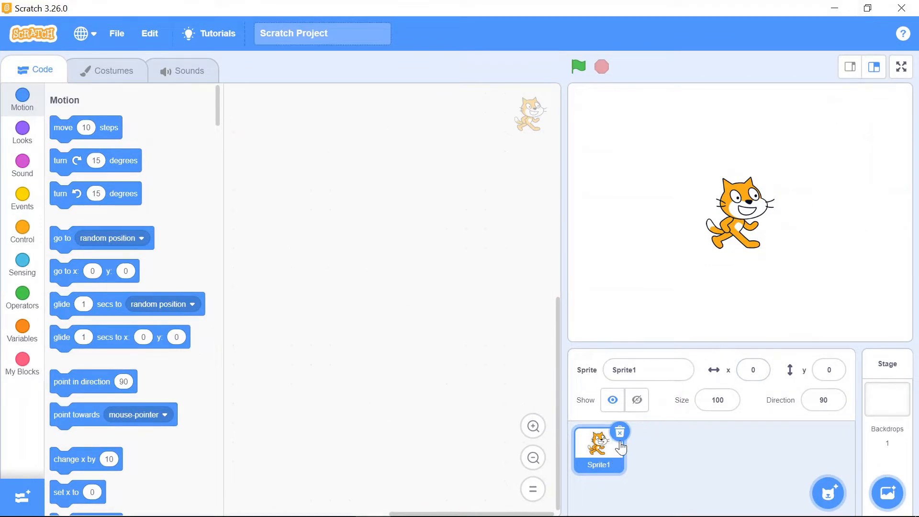
pyautogui.click(620, 433)
# Add the Xy-grid backdrop from the backdrop library to the stage.
pyautogui.moveTo(880, 480)
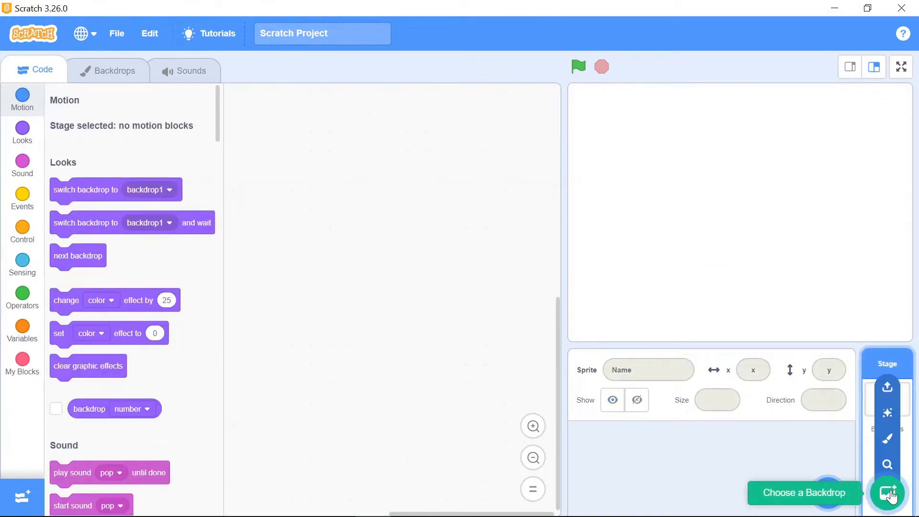
pyautogui.click(891, 445)
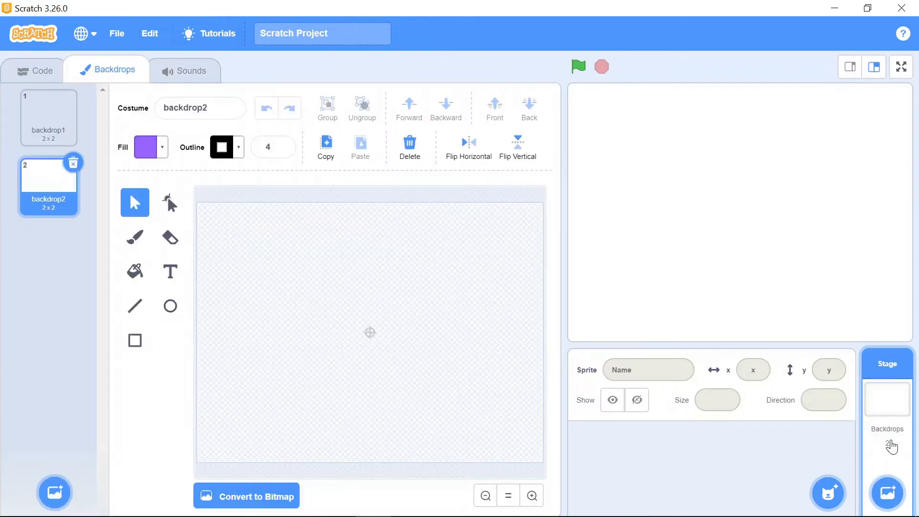
pyautogui.moveTo(50, 494)
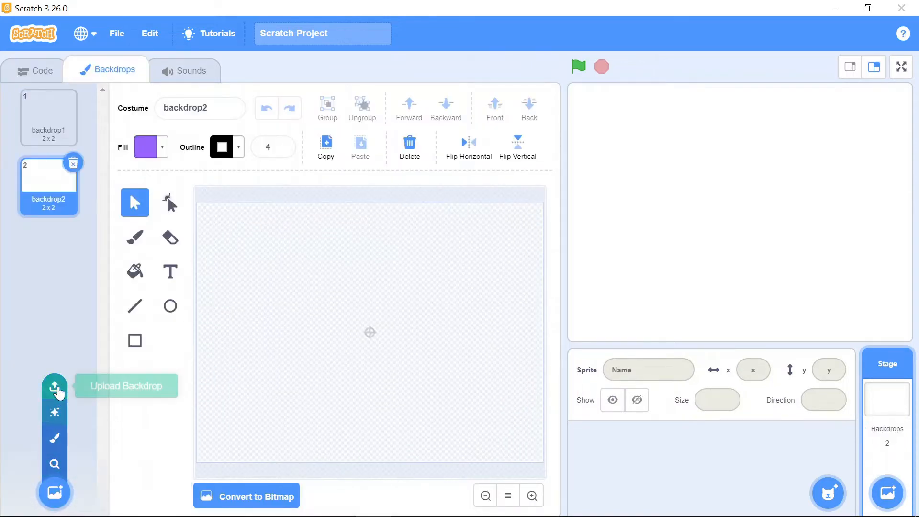
pyautogui.click(55, 466)
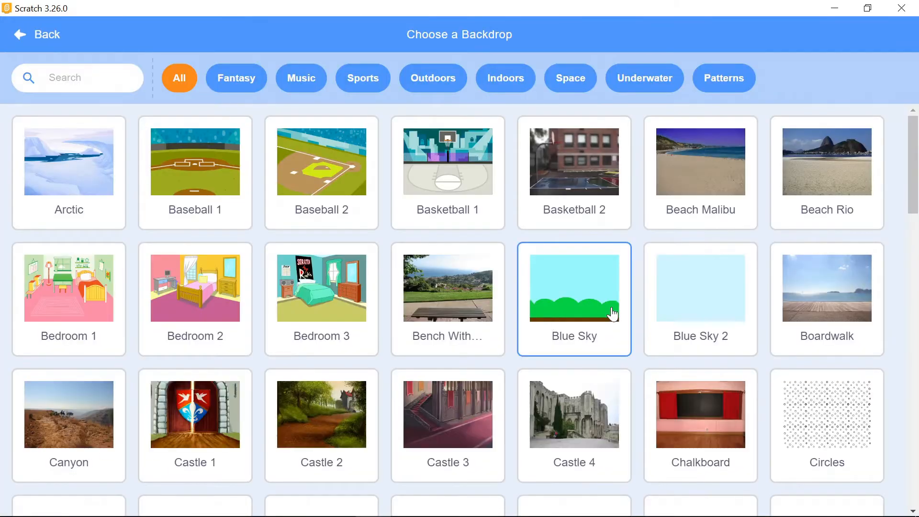
pyautogui.scroll(-20, 613, 312)
pyautogui.scroll(-6, 624, 312)
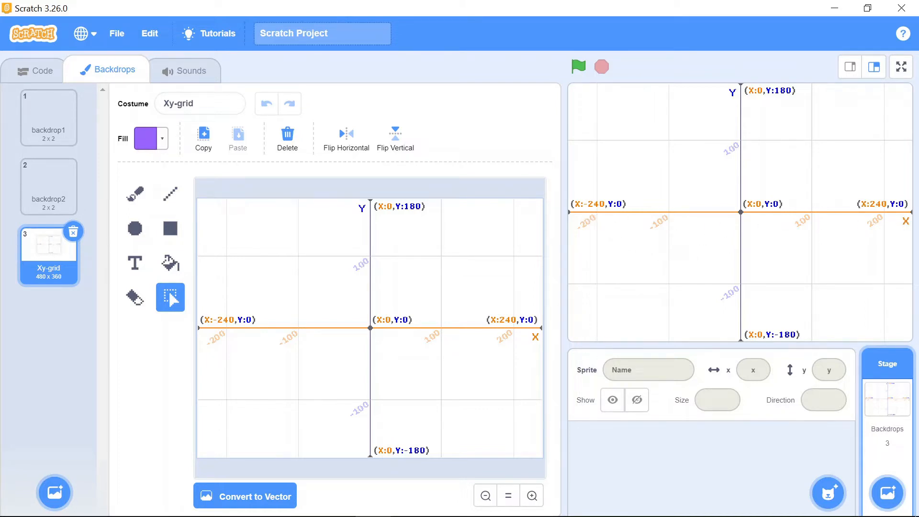
# Switch to the PNG folder, check the background image's pixel dimensions in its file properties, and minimize the folder window.
pyautogui.moveTo(306, 515)
pyautogui.click(203, 512)
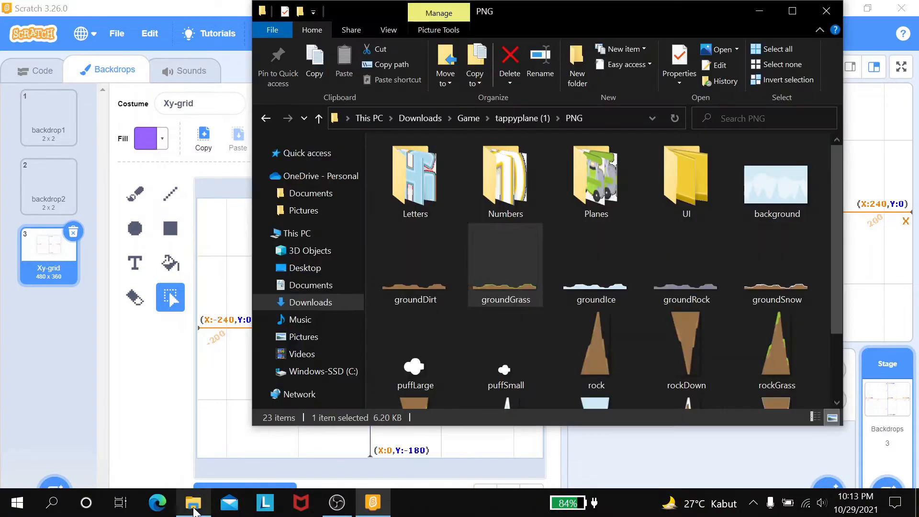
pyautogui.click(792, 206)
pyautogui.rightClick(794, 207)
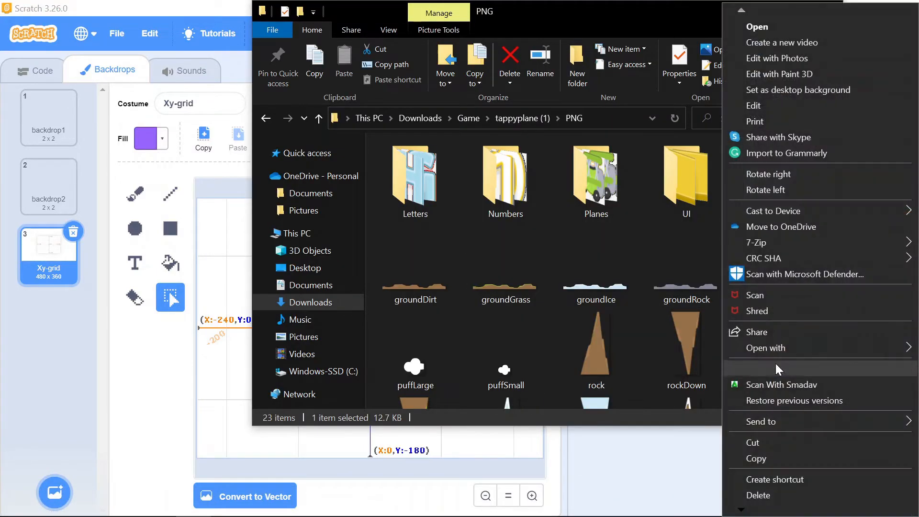
pyautogui.moveTo(756, 509)
pyautogui.click(765, 484)
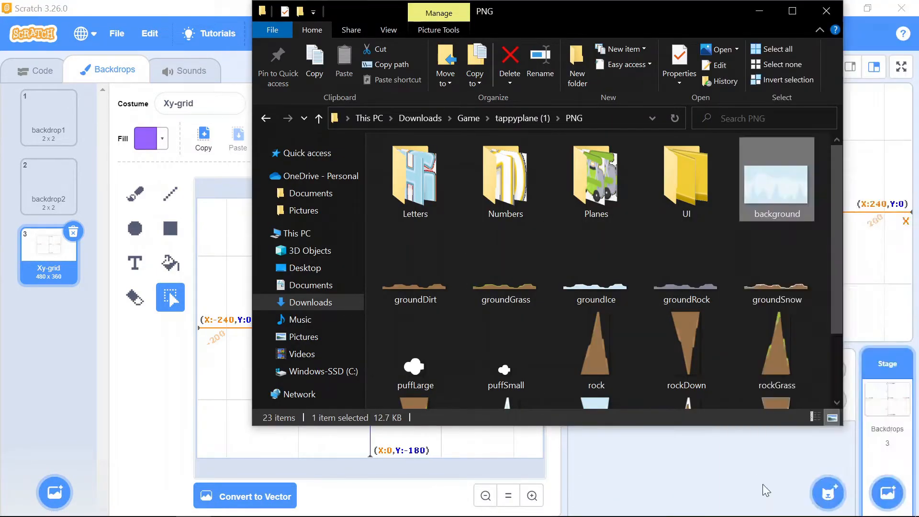
pyautogui.click(748, 173)
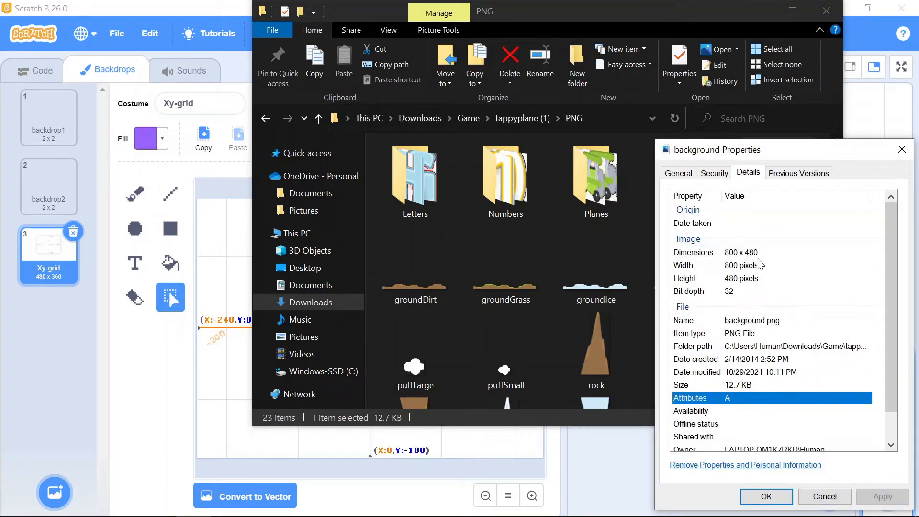
pyautogui.click(825, 497)
pyautogui.click(760, 12)
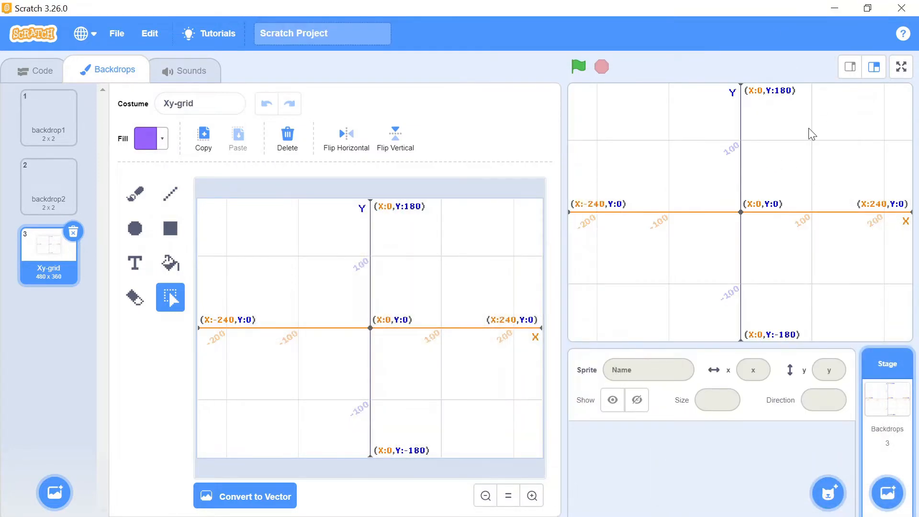
# Minimize Scratch, search the computer for gimp, and launch GIMP 2.10.20.
pyautogui.click(831, 11)
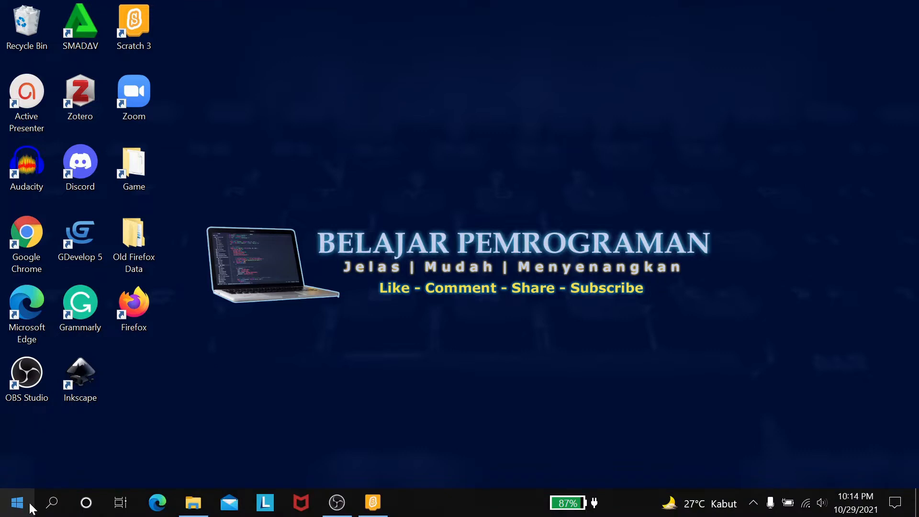
pyautogui.click(51, 504)
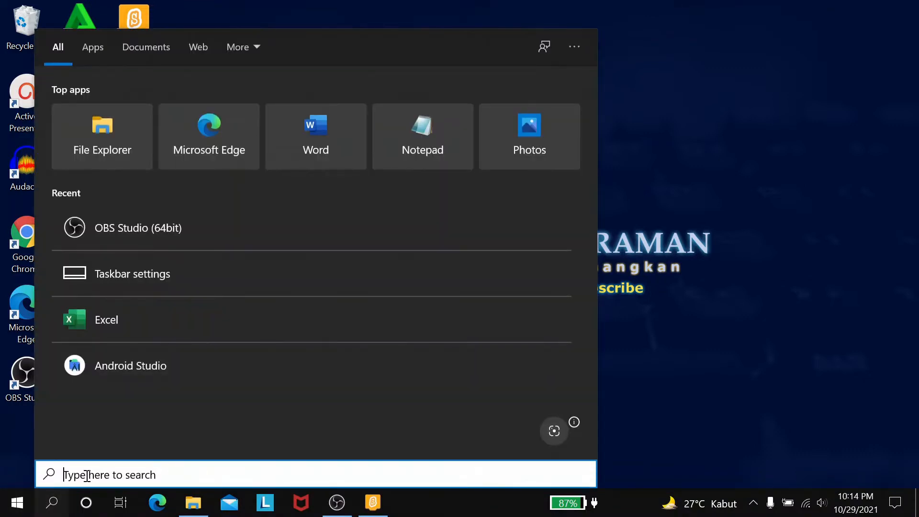
pyautogui.write('gimp')
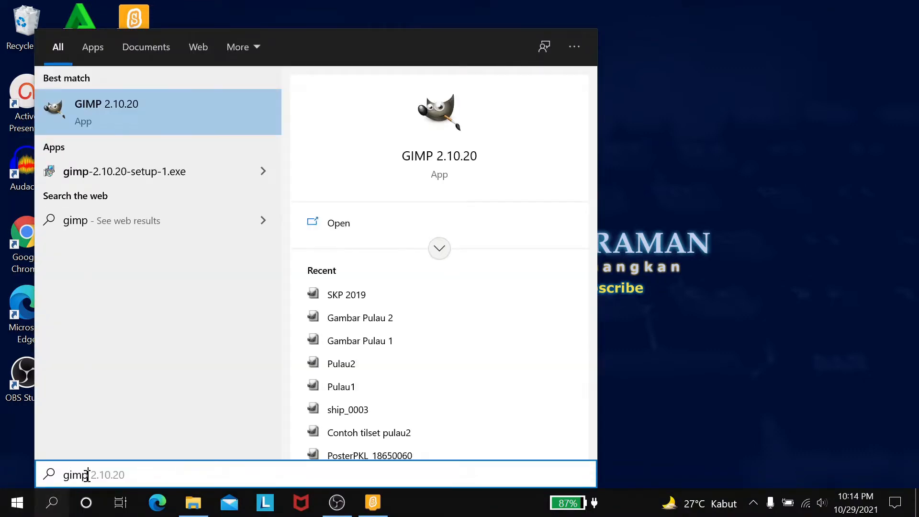
pyautogui.click(446, 161)
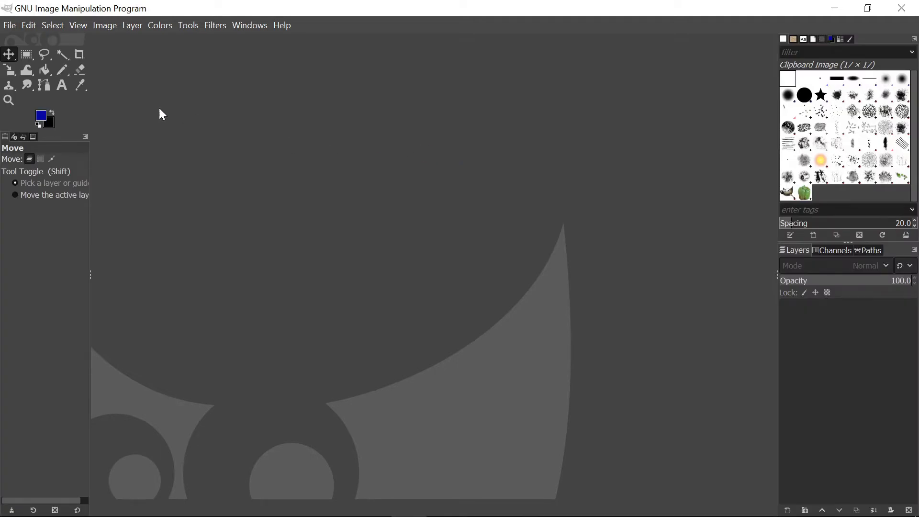
# Create a new image 480 px wide and 360 px high, filled with Transparency.
pyautogui.click(11, 25)
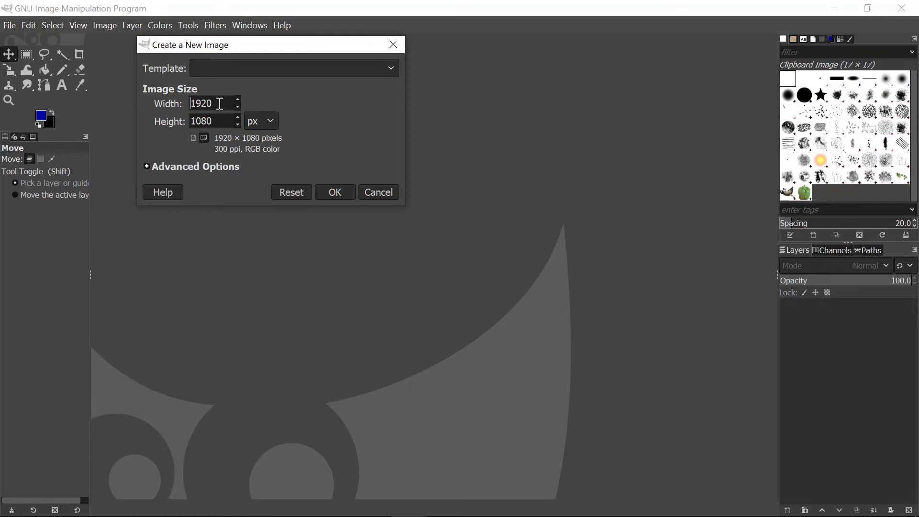
pyautogui.moveTo(220, 103); pyautogui.dragTo(170, 95)
pyautogui.write('480')
pyautogui.moveTo(220, 115); pyautogui.dragTo(179, 124)
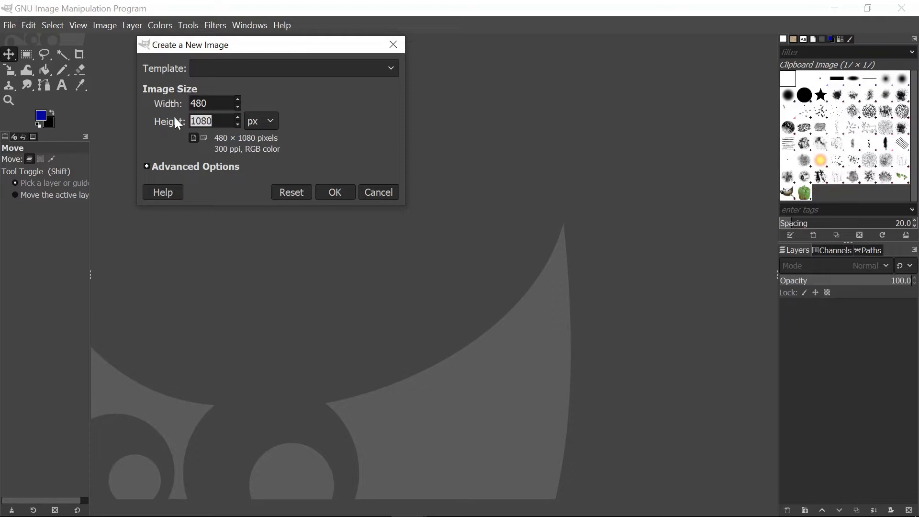
pyautogui.write('360')
pyautogui.click(147, 166)
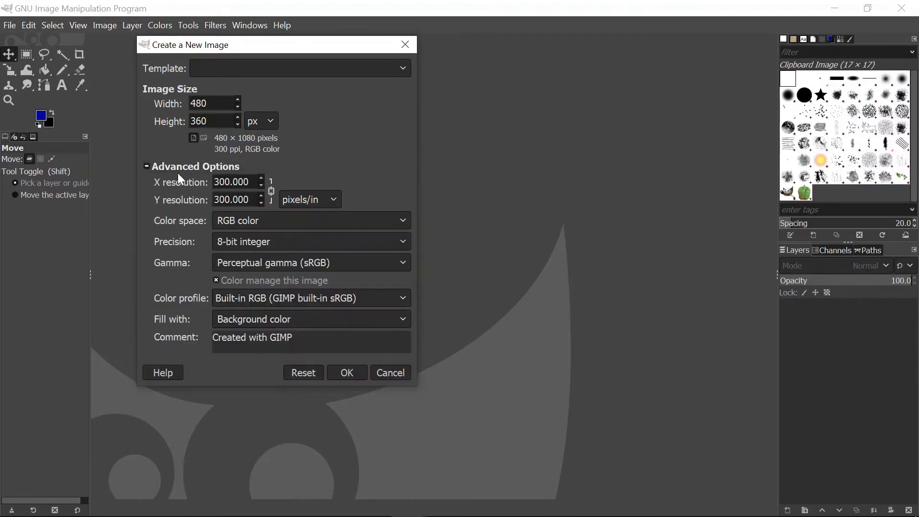
pyautogui.click(285, 322)
pyautogui.click(287, 378)
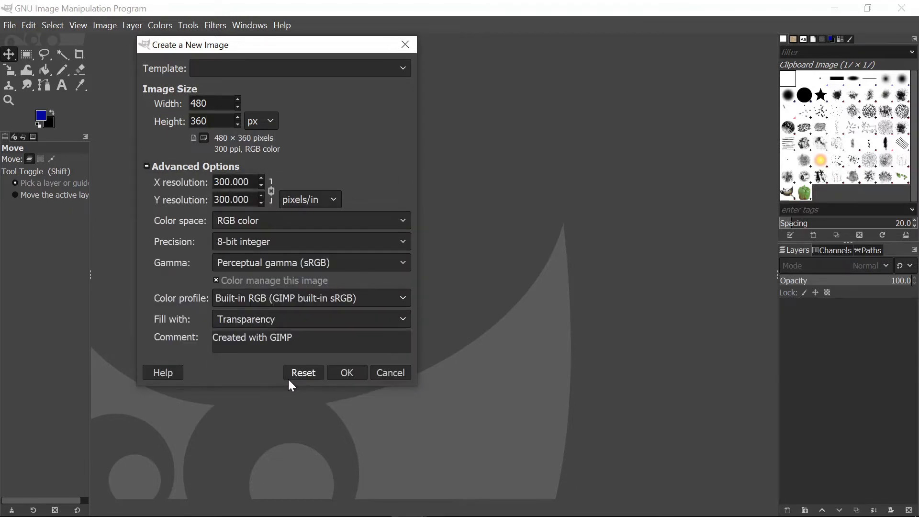
pyautogui.click(358, 375)
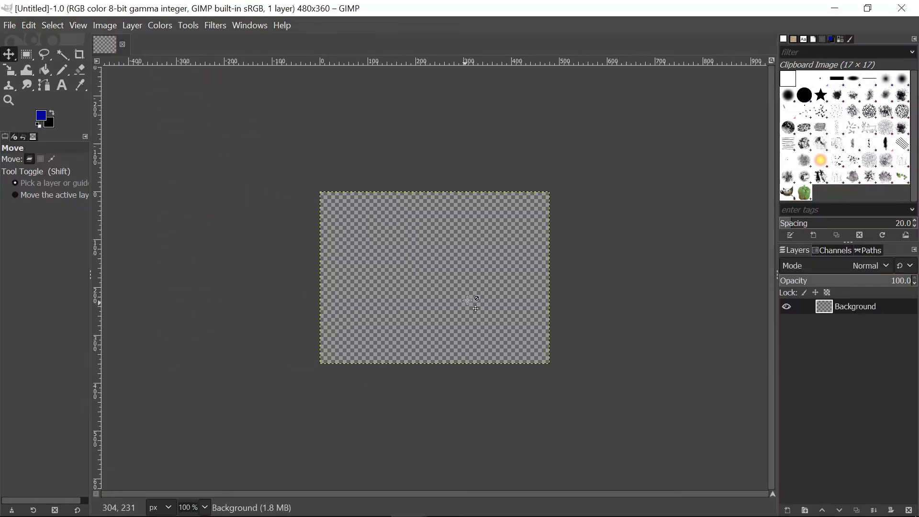
# Enlarge the view of the blank canvas and toggle the Snap to Grid option.
pyautogui.scroll(2, 480, 274)
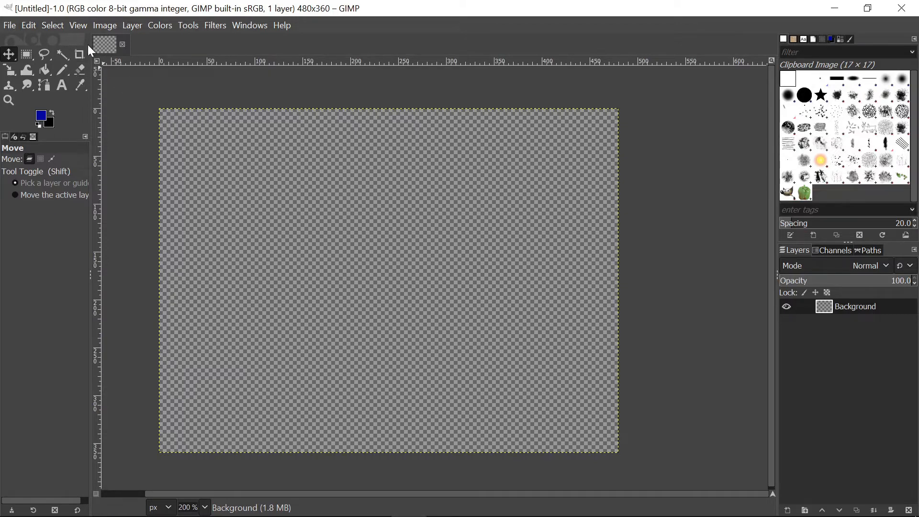
pyautogui.click(78, 26)
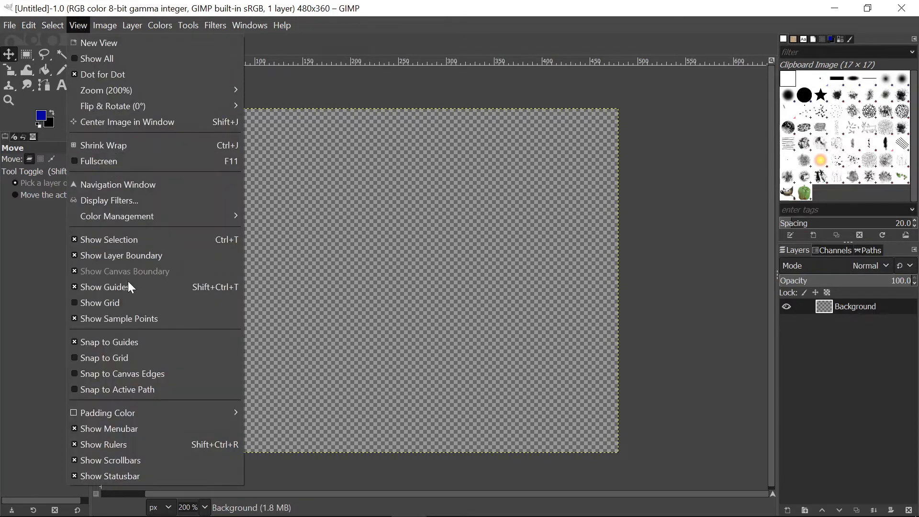
pyautogui.click(93, 358)
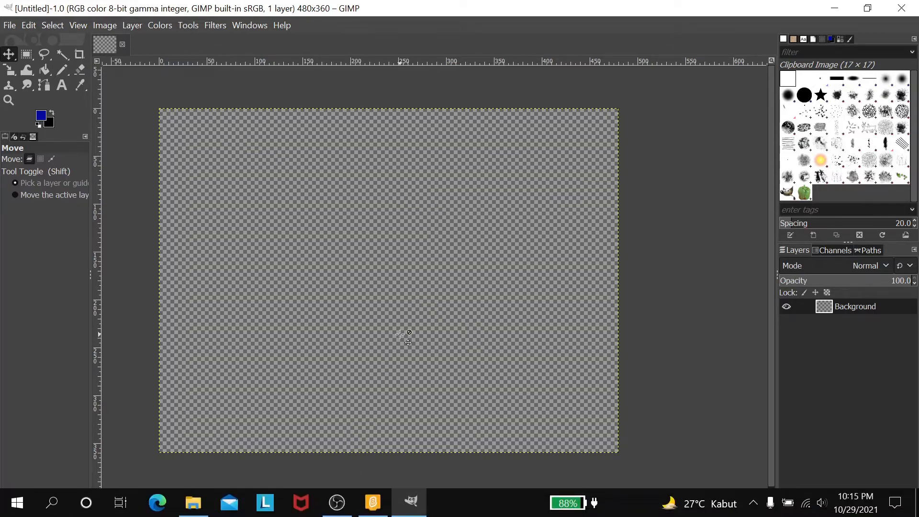
# Minimize GIMP and open the PNG folder inside tappyplane (1) from the desktop's Game folder.
pyautogui.click(835, 8)
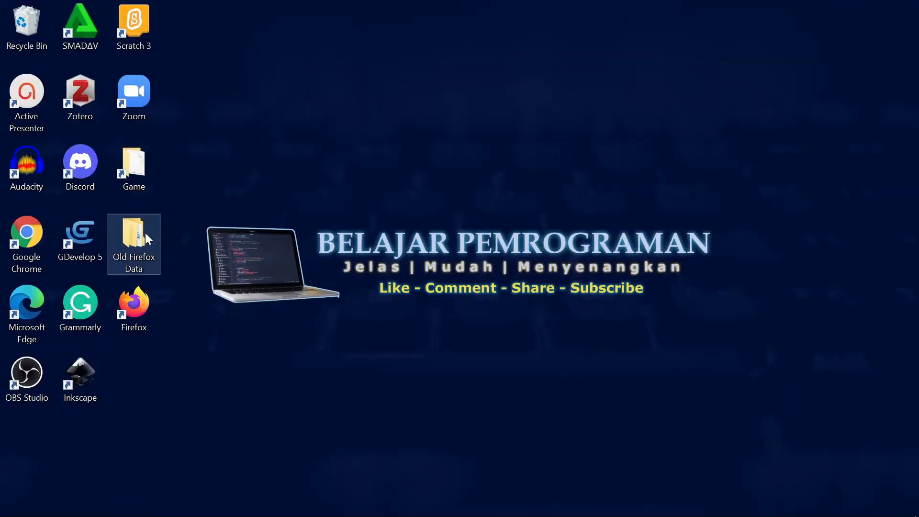
pyautogui.doubleClick(138, 172)
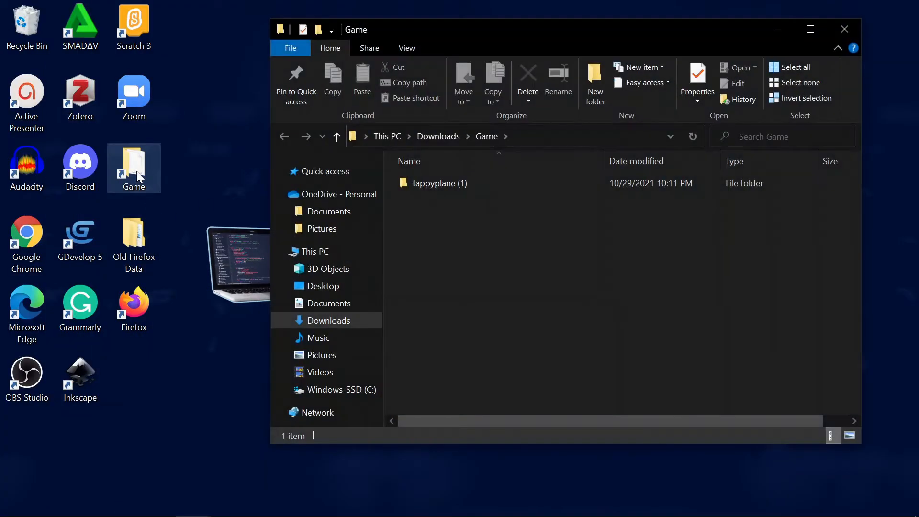
pyautogui.doubleClick(434, 183)
pyautogui.doubleClick(424, 199)
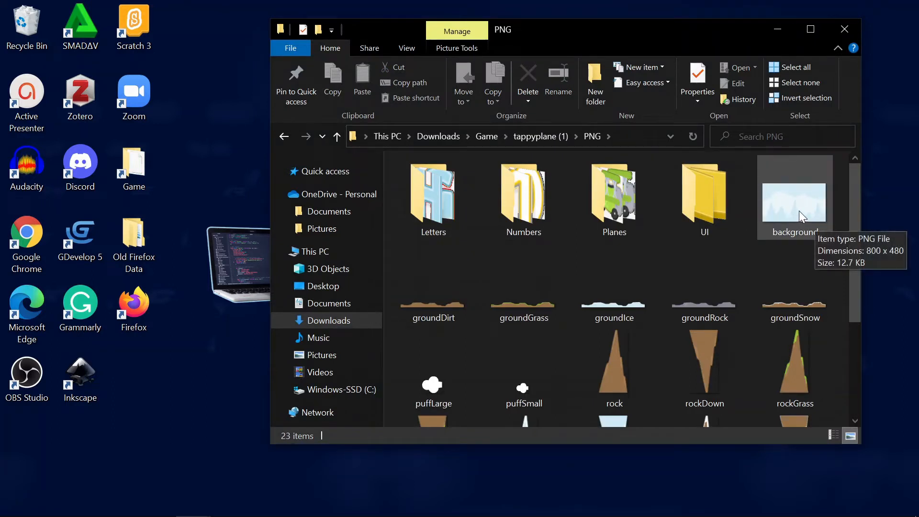
# Switch back to GIMP and open background.png as a layer from Downloads > Game > tappyplane (1) > PNG.
pyautogui.click(409, 503)
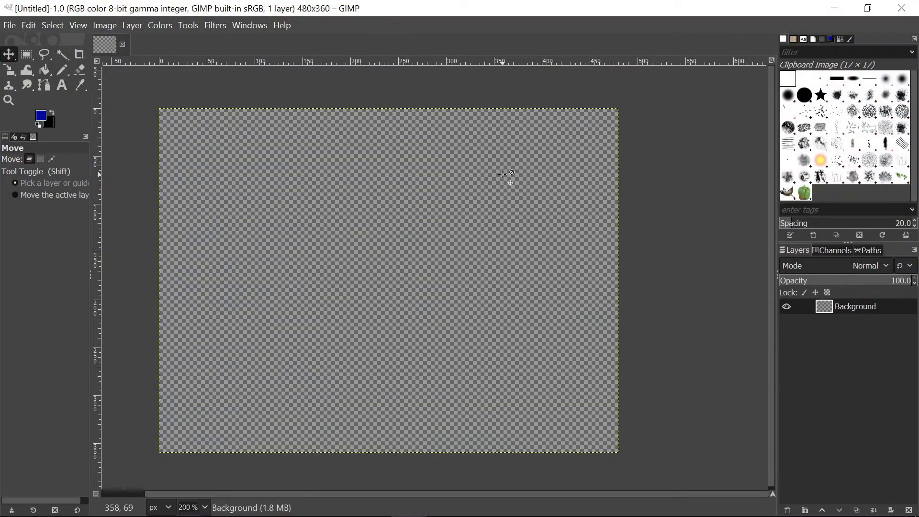
pyautogui.click(9, 25)
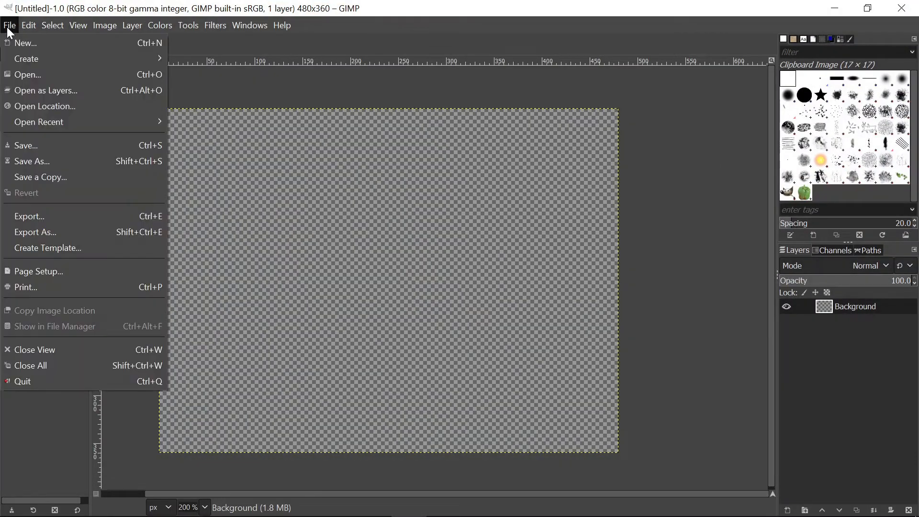
pyautogui.click(22, 95)
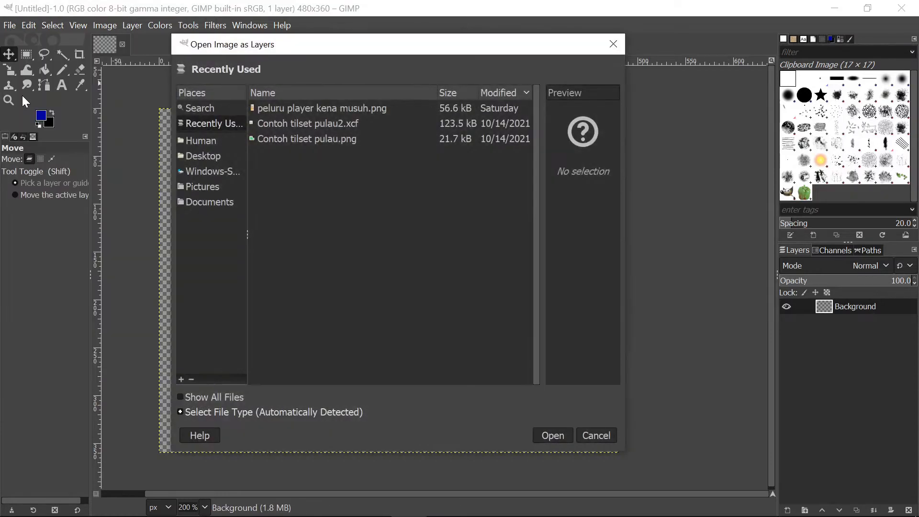
pyautogui.click(186, 140)
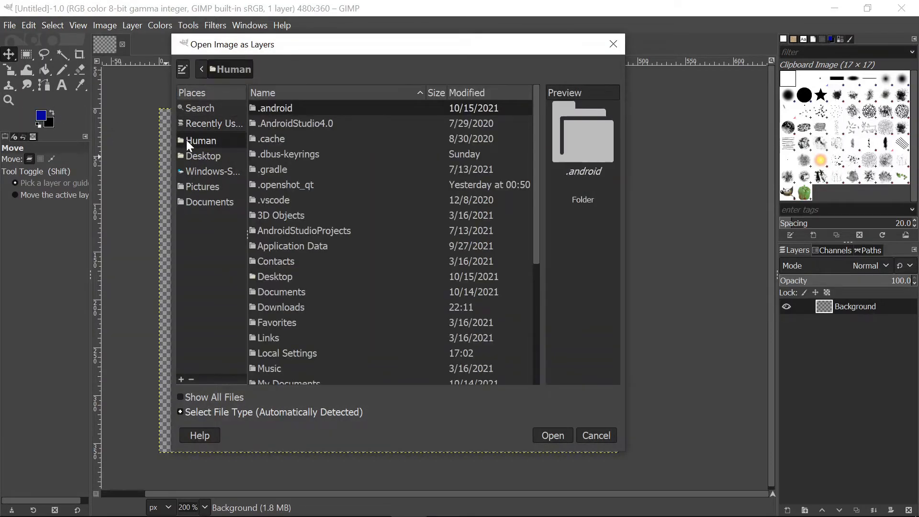
pyautogui.doubleClick(272, 307)
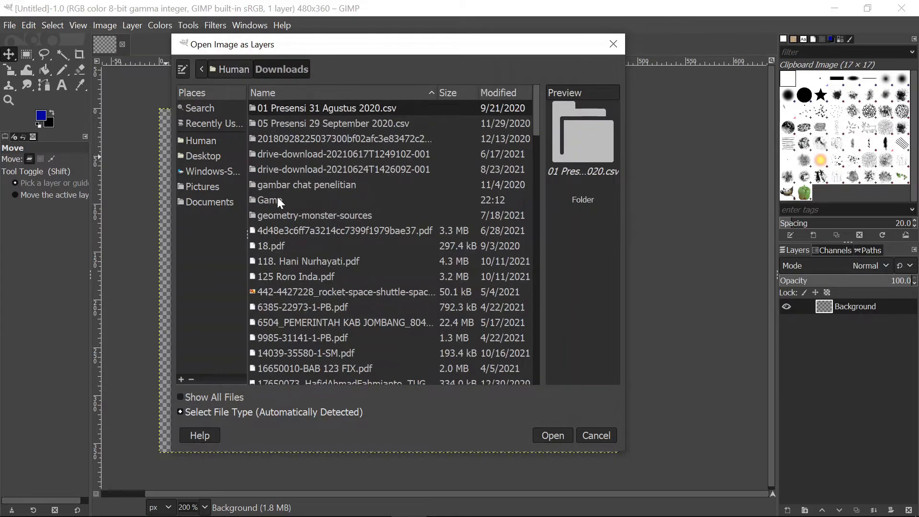
pyautogui.doubleClick(279, 200)
pyautogui.doubleClick(283, 111)
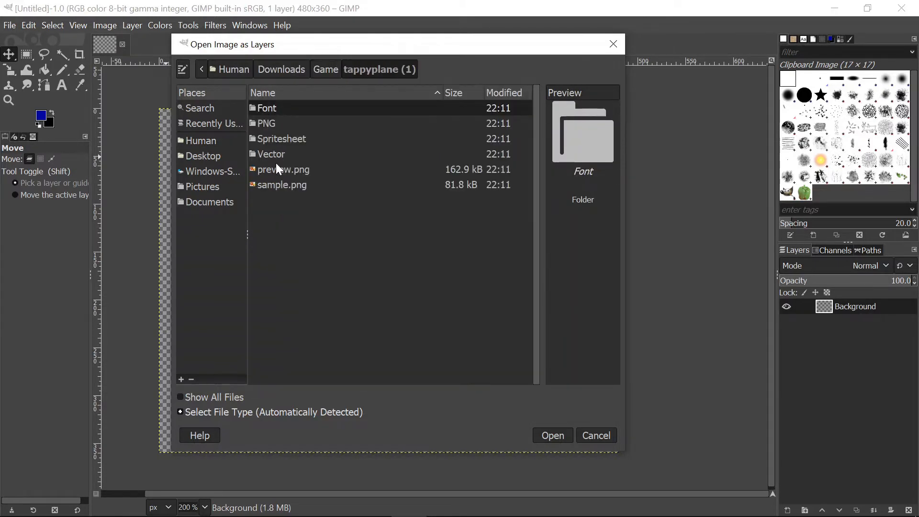
pyautogui.doubleClick(266, 123)
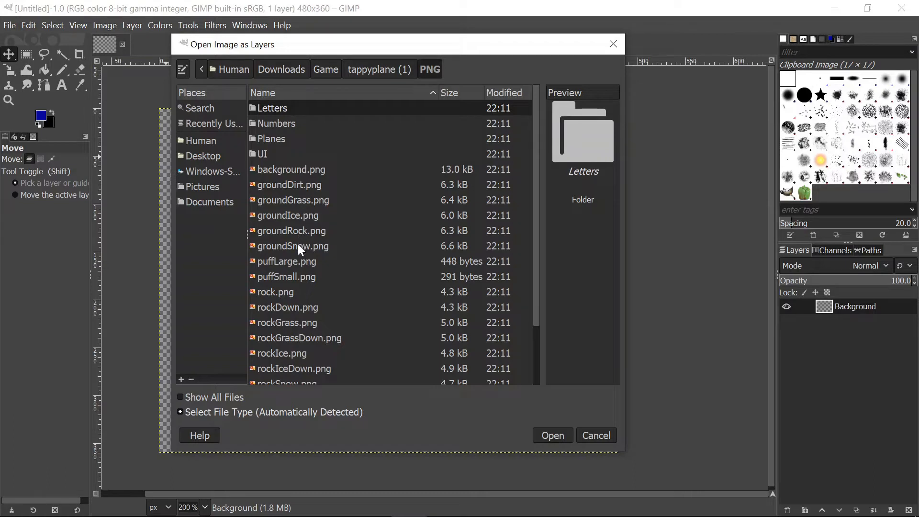
pyautogui.click(294, 169)
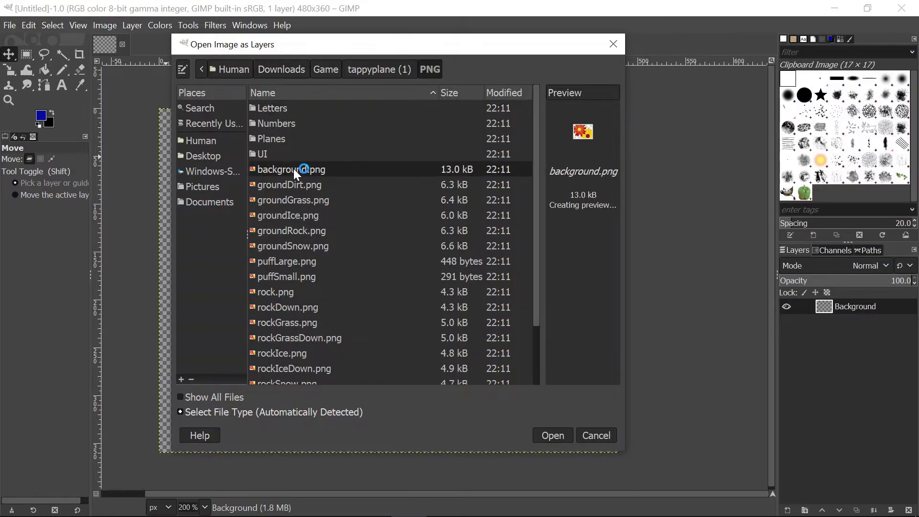
pyautogui.click(537, 429)
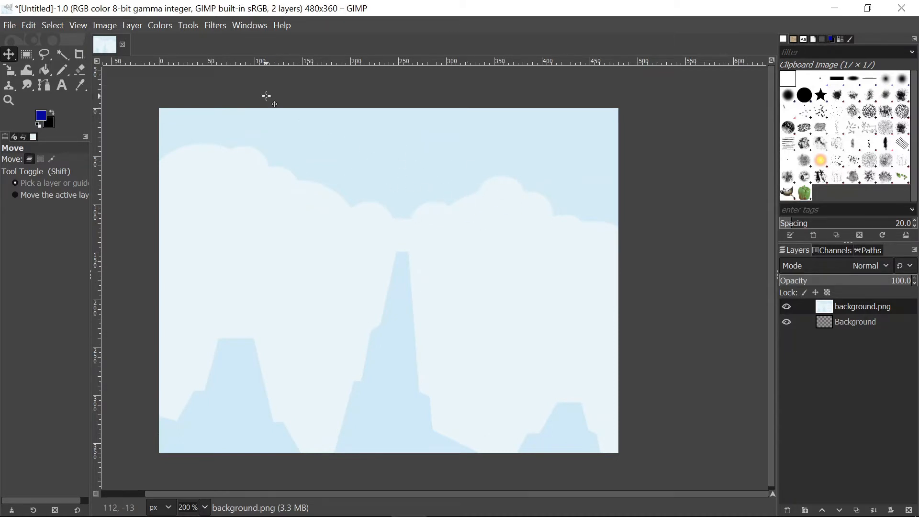
pyautogui.click(189, 27)
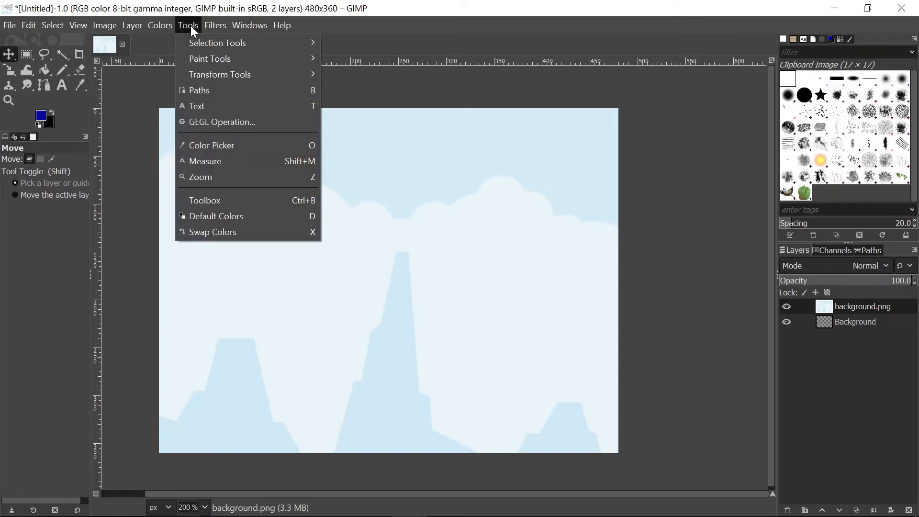
pyautogui.click(459, 100)
pyautogui.click(188, 24)
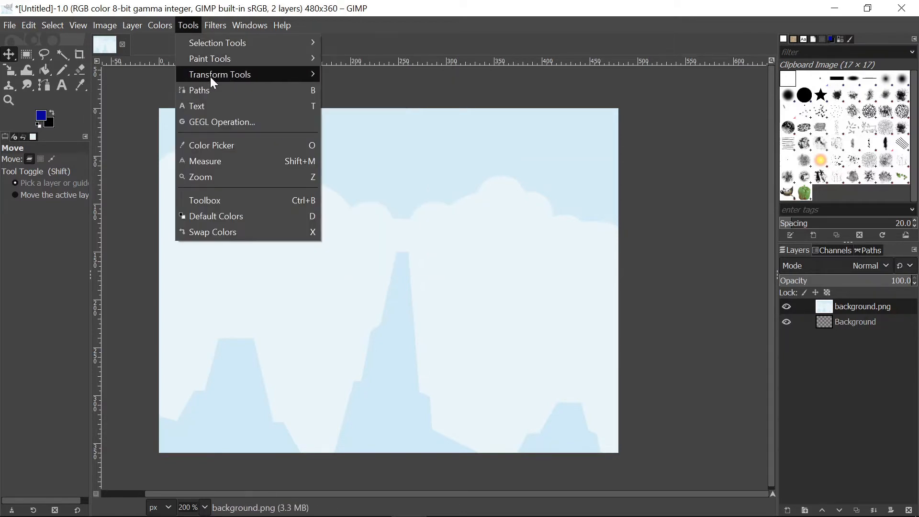
pyautogui.moveTo(211, 76)
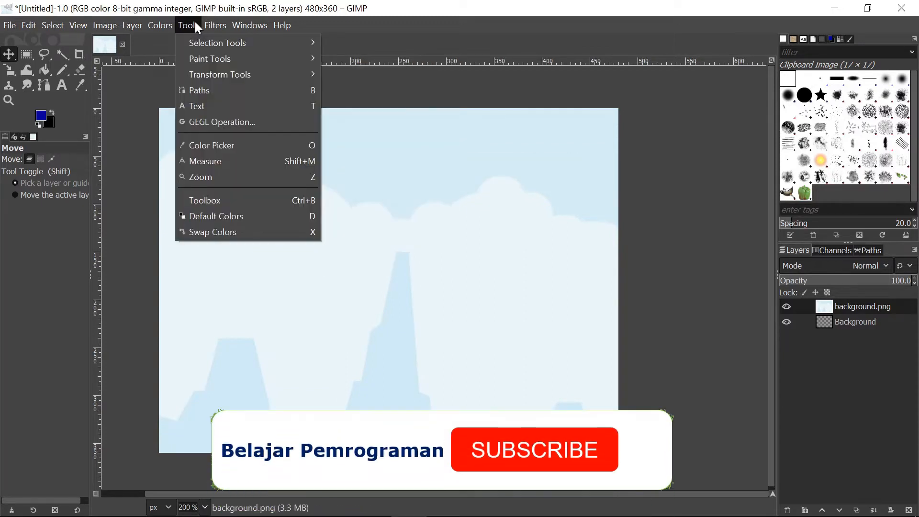
pyautogui.click(195, 22)
# Scale the background.png layer to 480 px wide and 360 px high with the aspect ratio unlinked.
pyautogui.click(190, 27)
pyautogui.moveTo(203, 76)
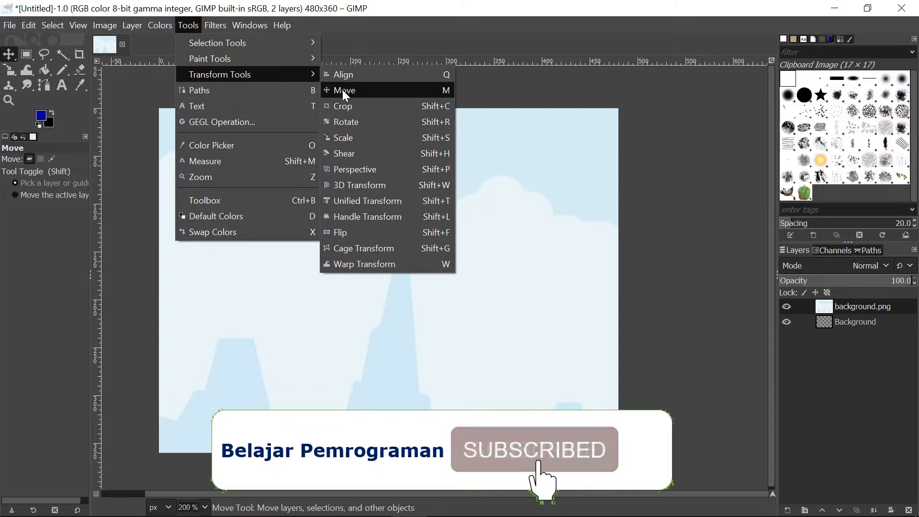
pyautogui.click(348, 142)
pyautogui.click(349, 142)
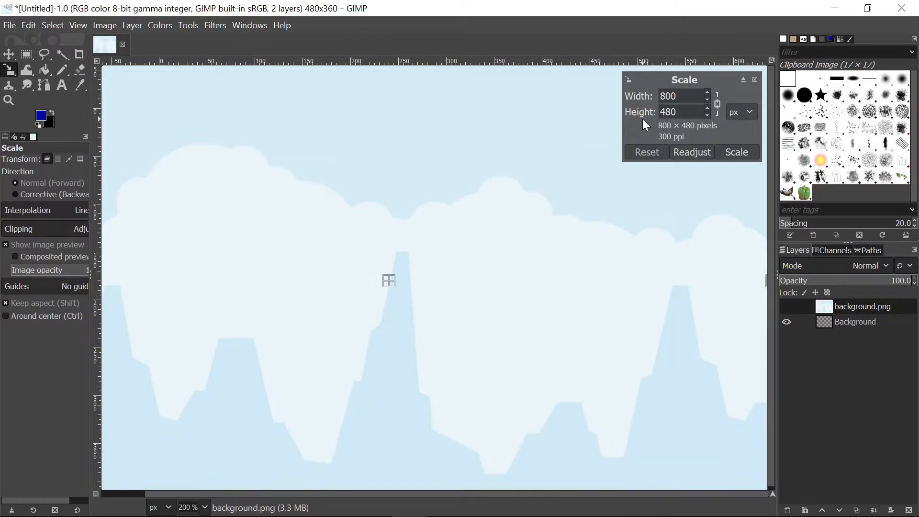
pyautogui.click(718, 104)
pyautogui.click(686, 99)
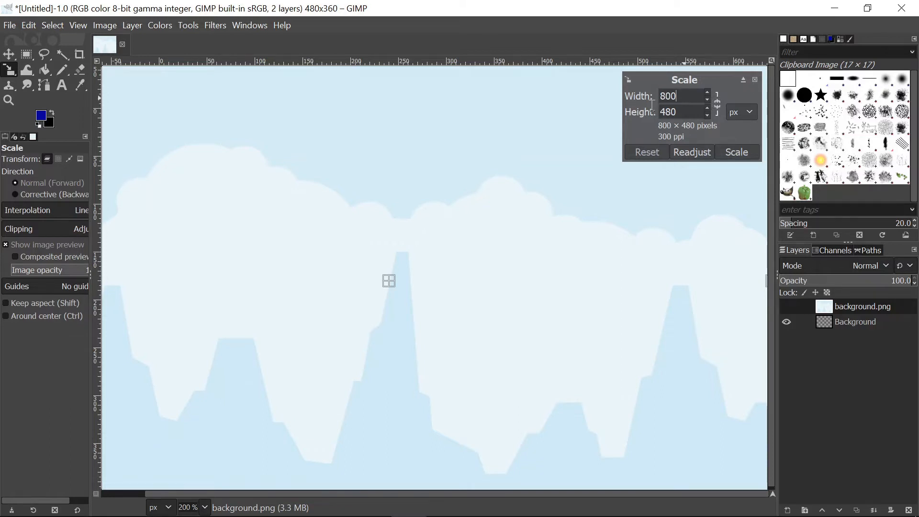
pyautogui.doubleClick(677, 95)
pyautogui.write('480')
pyautogui.click(674, 112)
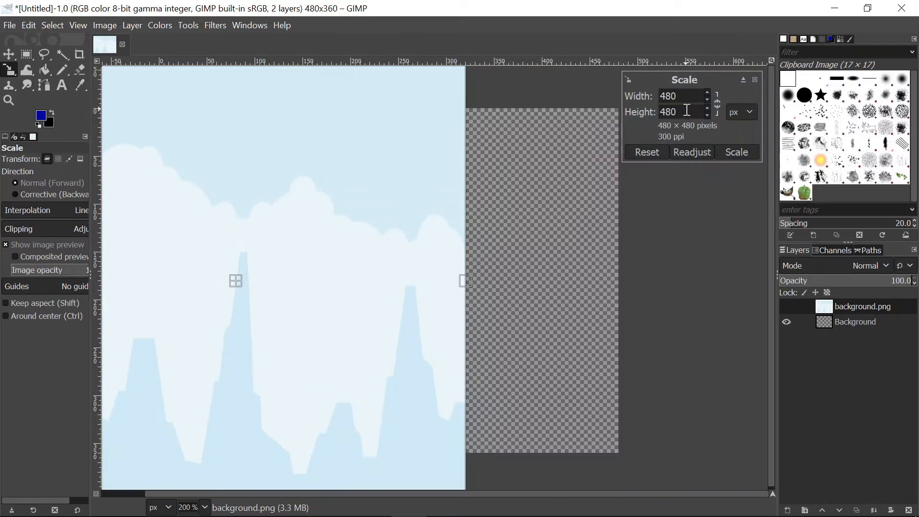
pyautogui.moveTo(681, 113); pyautogui.dragTo(642, 118)
pyautogui.write('360')
pyautogui.click(735, 153)
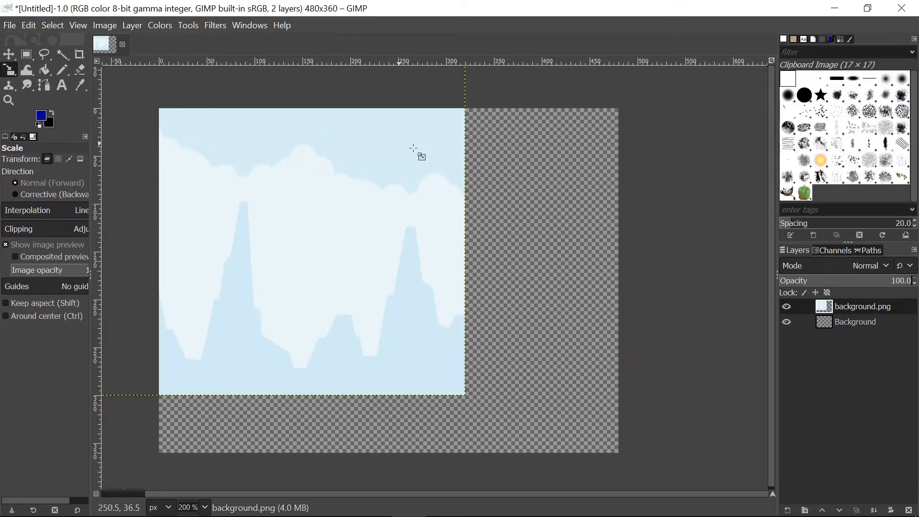
# Move the scaled background.png layer so it covers the whole canvas, and make the Background layer active.
pyautogui.click(11, 58)
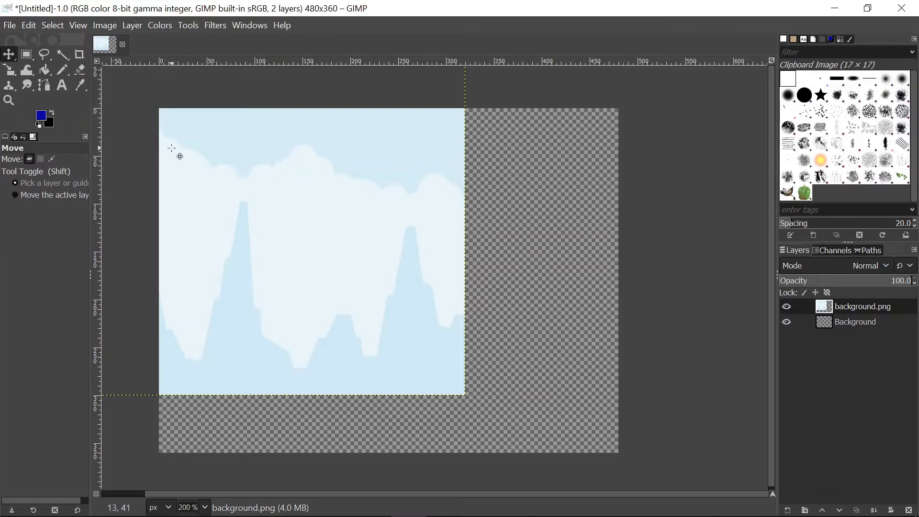
pyautogui.moveTo(198, 152); pyautogui.dragTo(354, 211)
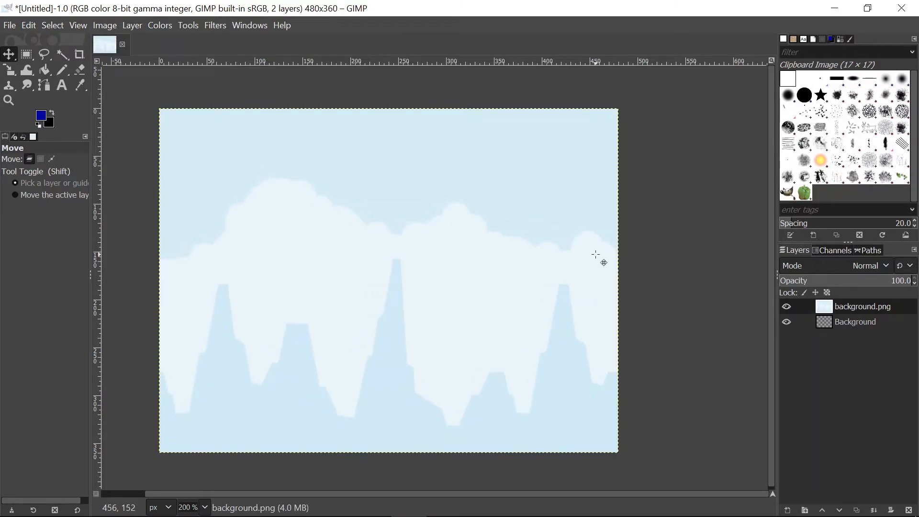
pyautogui.click(854, 323)
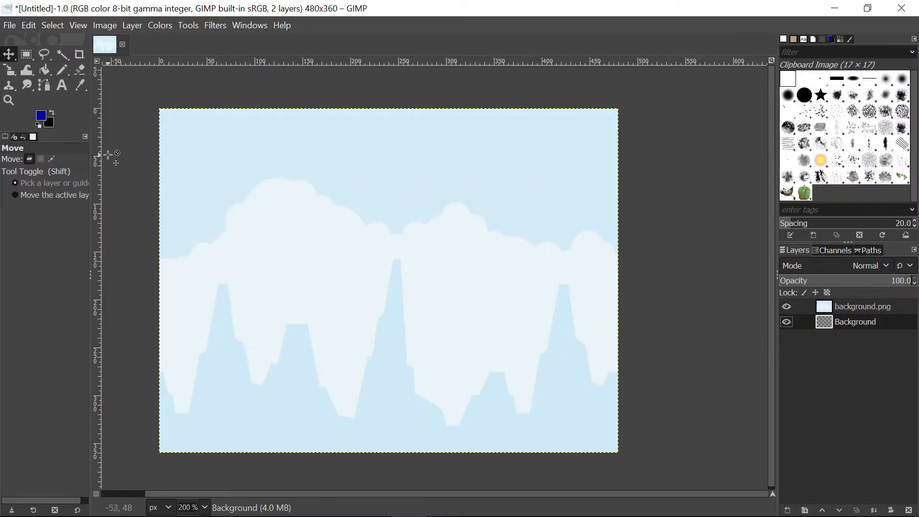
# Start exporting the image and choose the tappyplane (1) folder inside Downloads > Game as the destination.
pyautogui.click(8, 26)
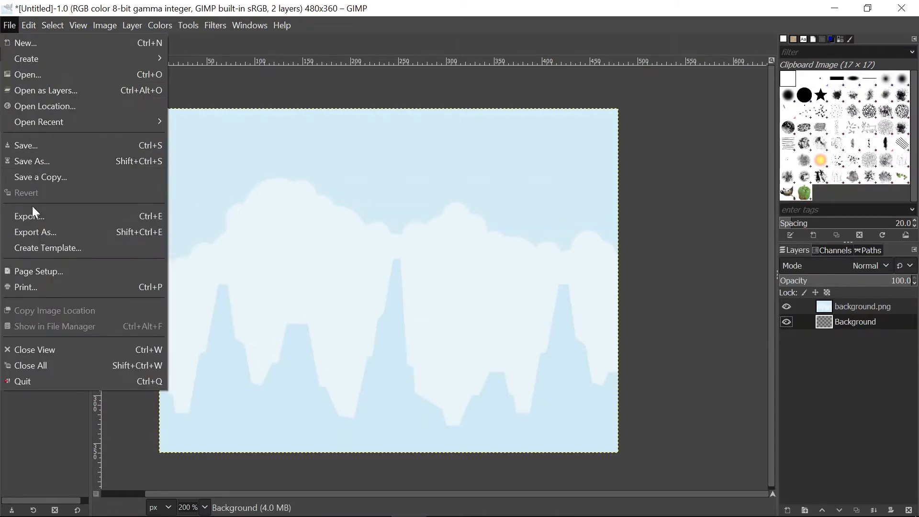
pyautogui.click(30, 229)
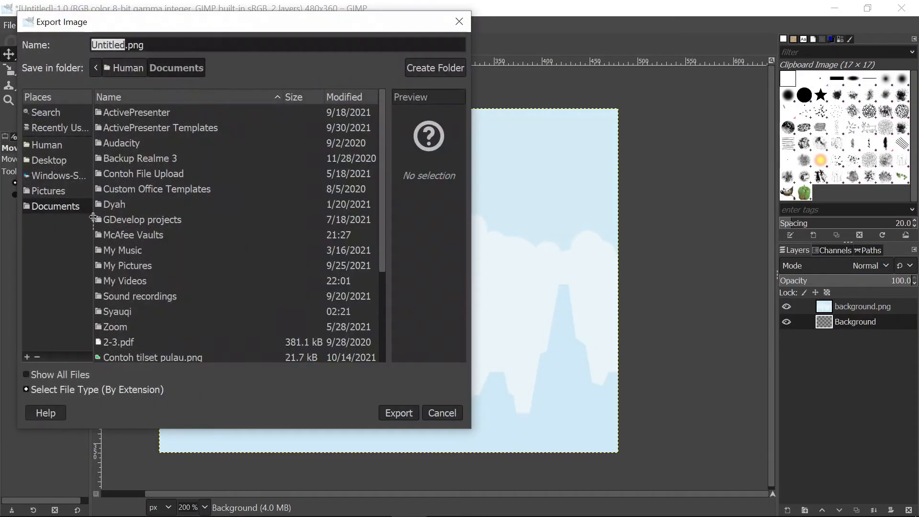
pyautogui.click(48, 146)
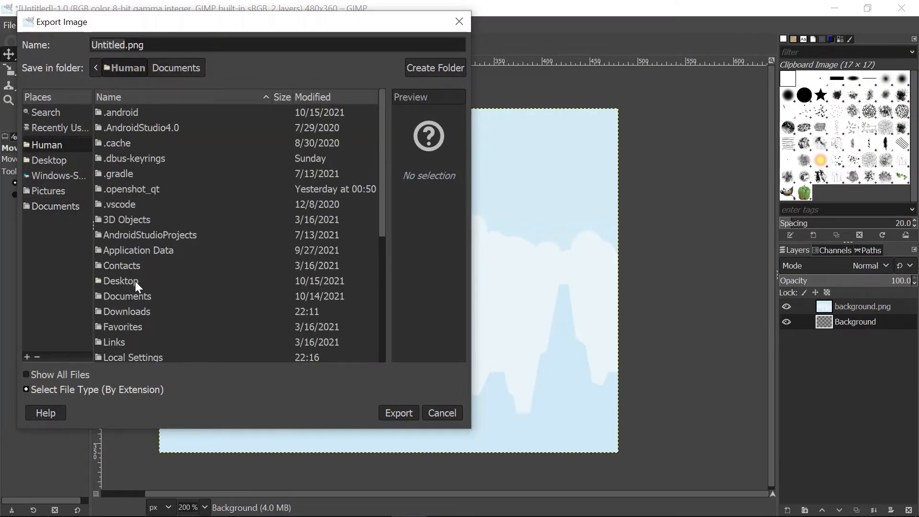
pyautogui.doubleClick(139, 312)
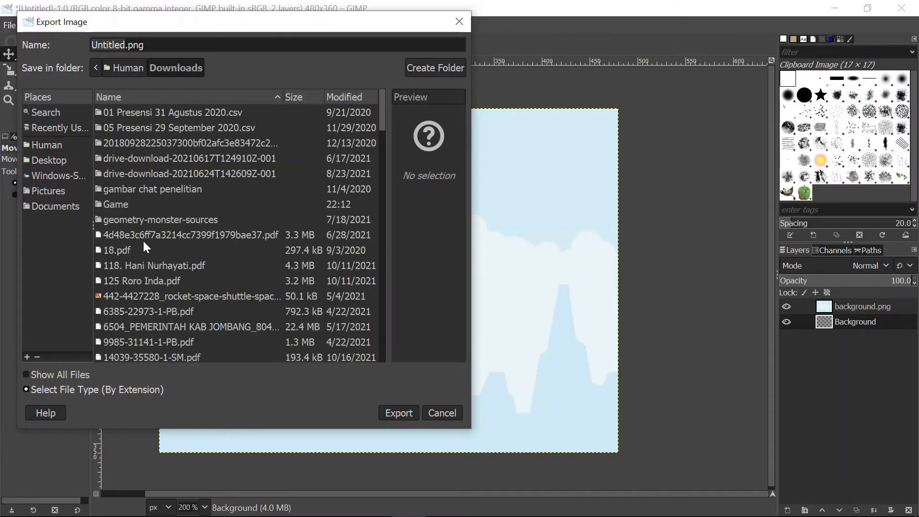
pyautogui.click(116, 204)
pyautogui.doubleClick(116, 204)
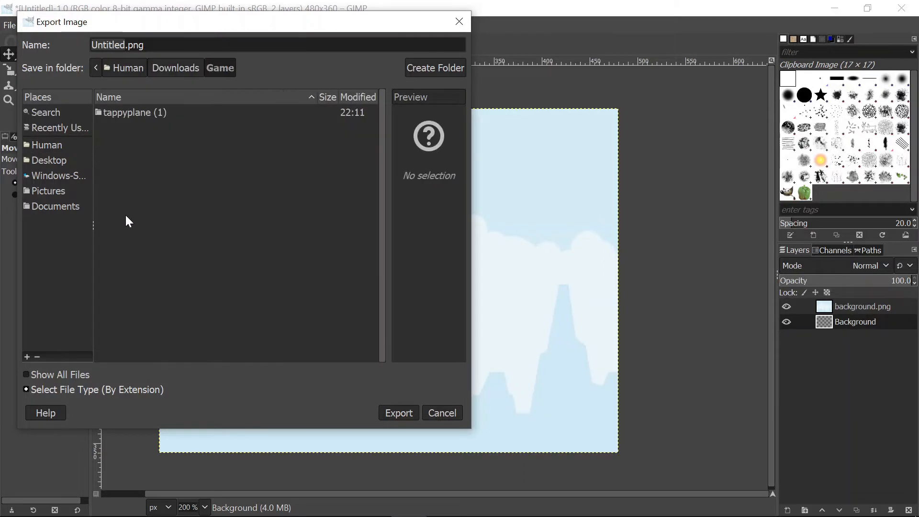
pyautogui.click(136, 114)
pyautogui.doubleClick(136, 114)
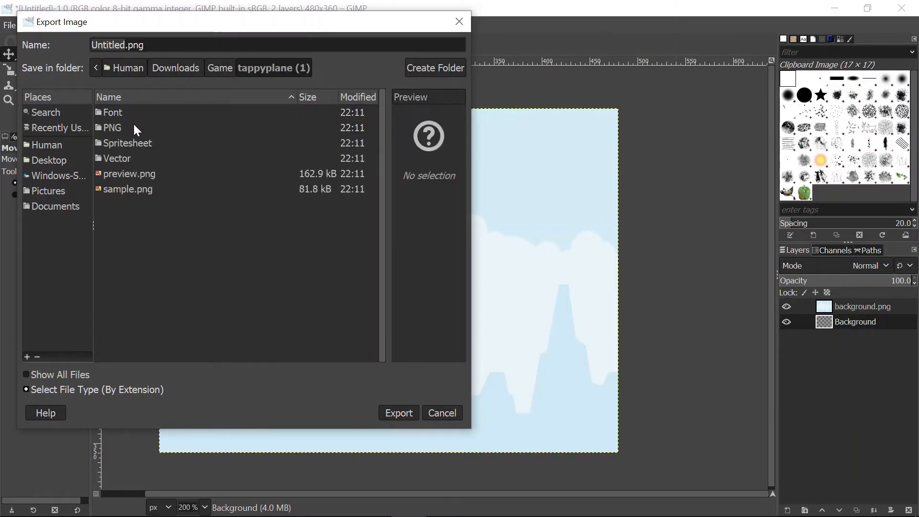
# Create a folder named Modify Assets inside tappyplane (1) for the export.
pyautogui.click(439, 67)
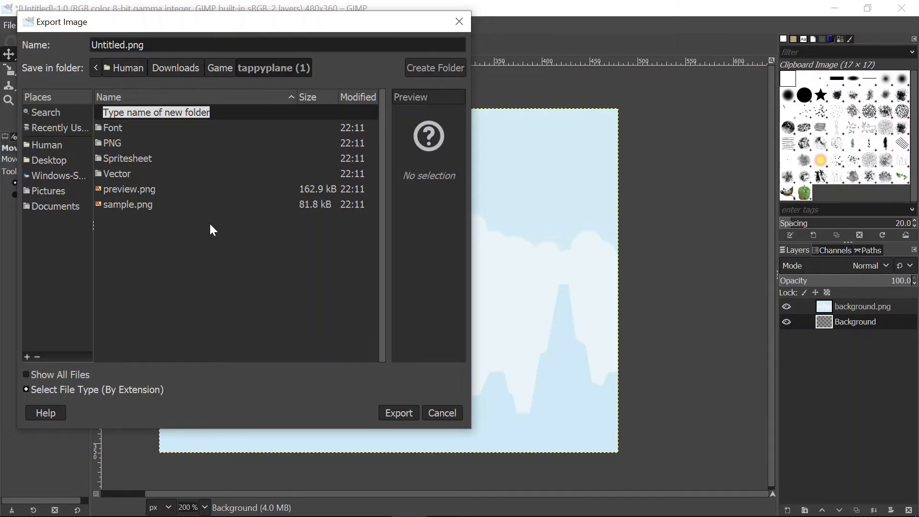
pyautogui.write('Modify')
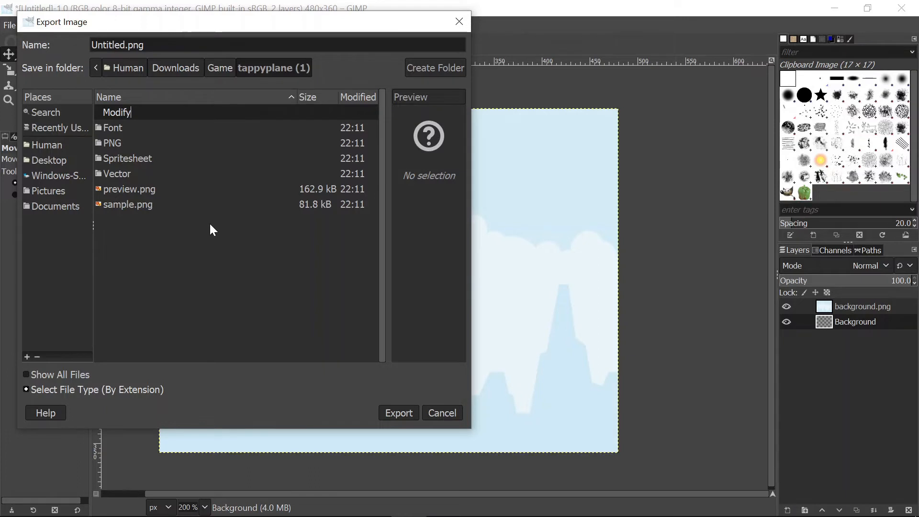
pyautogui.write(' Assets')
pyautogui.press('Return')
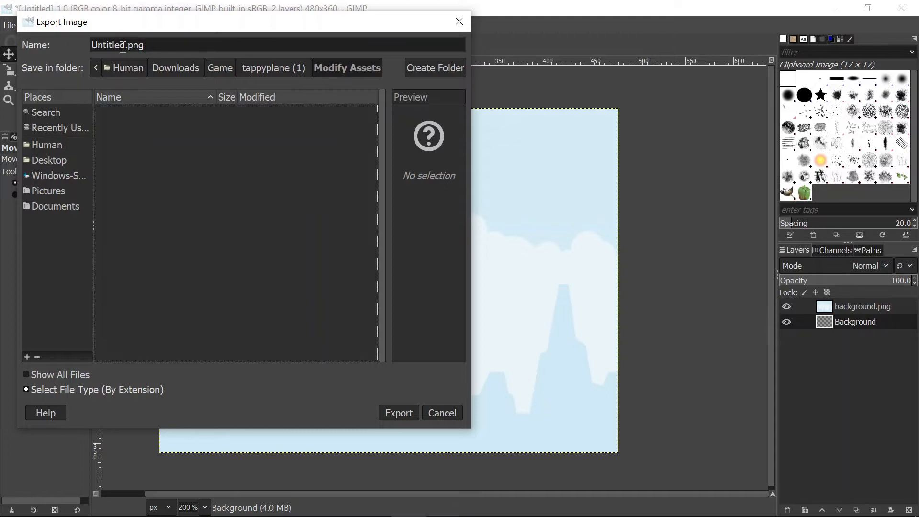
# Replace the whole export file name, including its extension, with background.
pyautogui.click(146, 45)
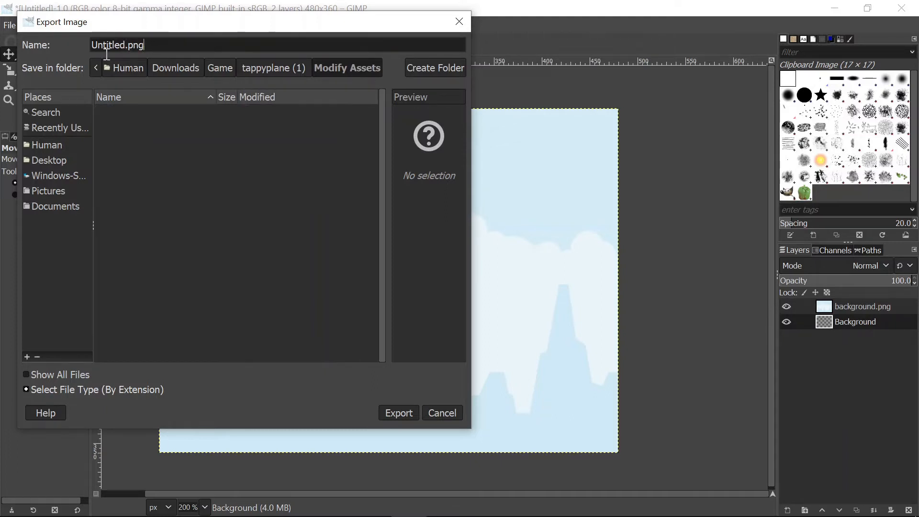
pyautogui.press('BackSpace')
pyautogui.press('BackSpace')
pyautogui.press('BackSpace')
pyautogui.press('BackSpace')
pyautogui.press('BackSpace')
pyautogui.press('BackSpace')
pyautogui.press('BackSpace')
pyautogui.press('BackSpace')
pyautogui.press('BackSpace')
pyautogui.press('BackSpace')
pyautogui.press('BackSpace')
pyautogui.press('BackSpace')
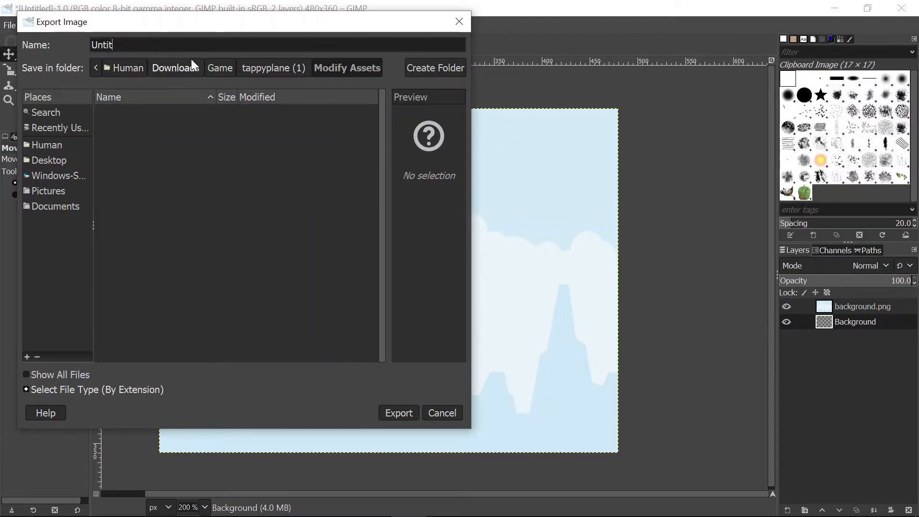
pyautogui.write('backg')
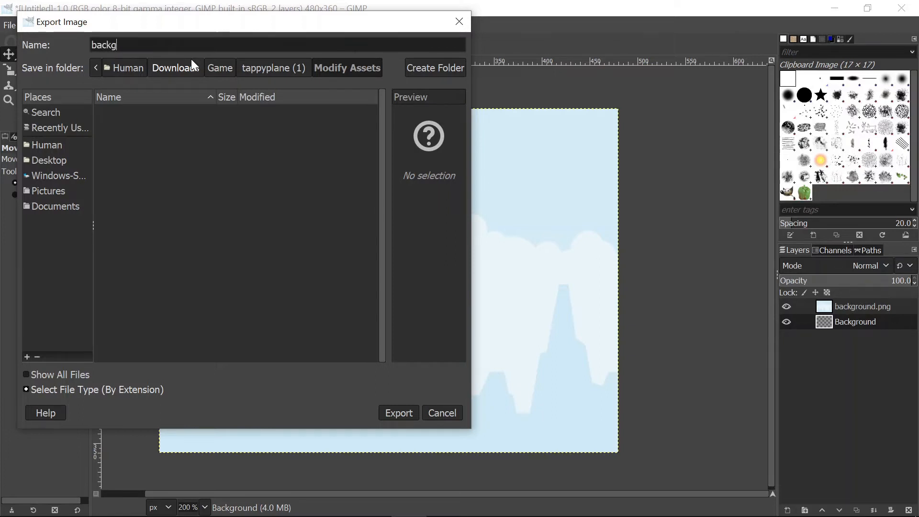
pyautogui.write('round')
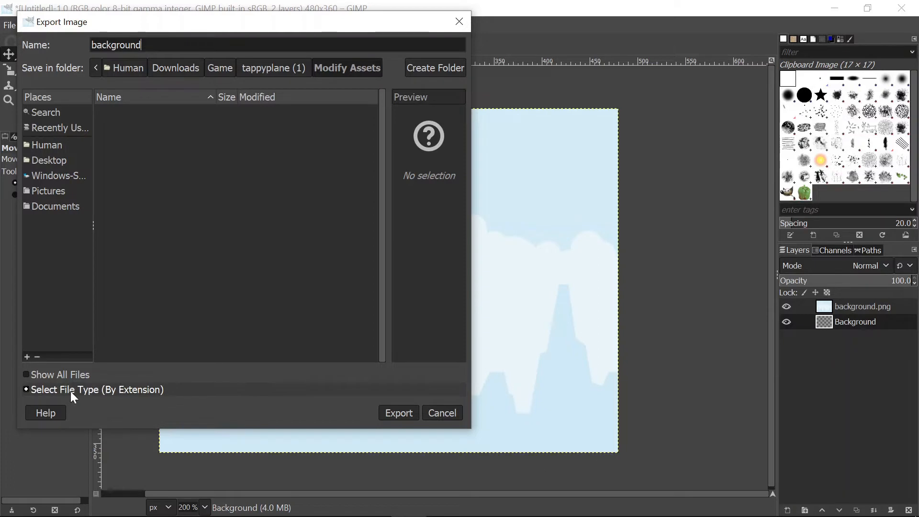
# Choose PNG image as the file type and export background.png to Modify Assets with the default PNG options.
pyautogui.click(26, 389)
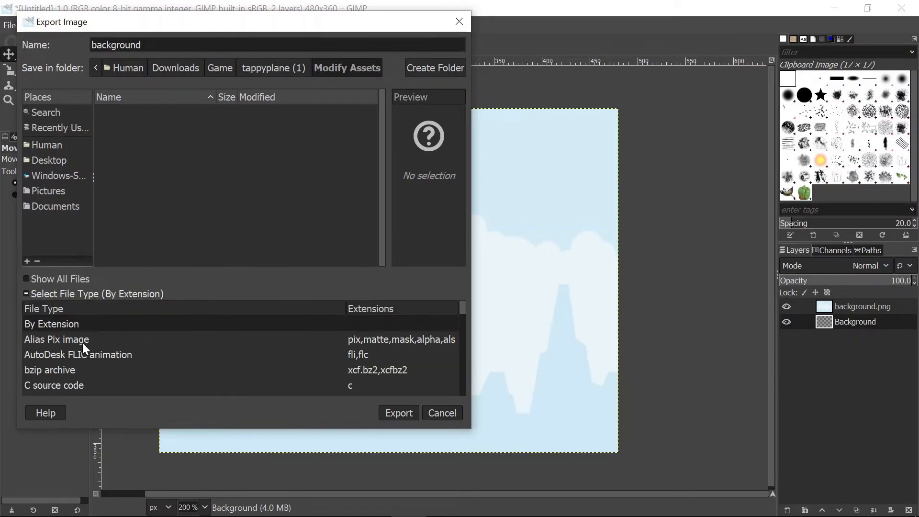
pyautogui.scroll(-5, 82, 342)
pyautogui.scroll(-3, 82, 343)
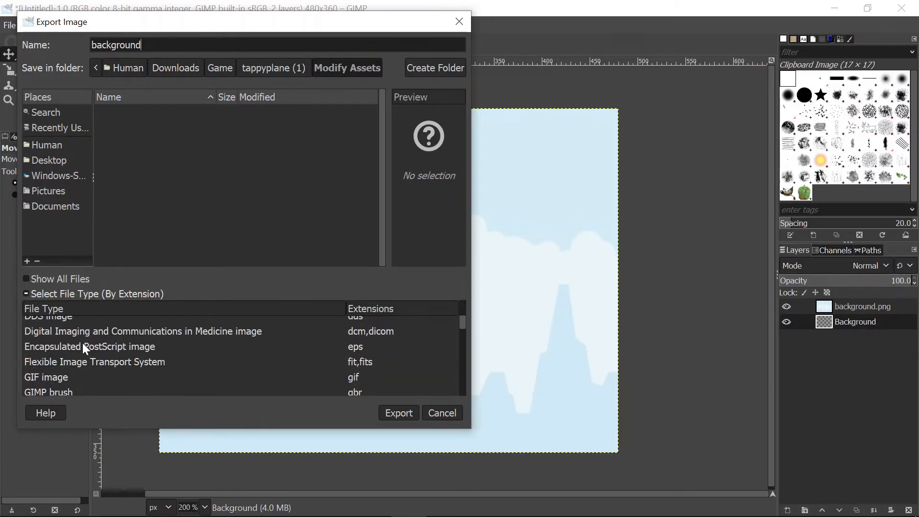
pyautogui.scroll(-4, 83, 343)
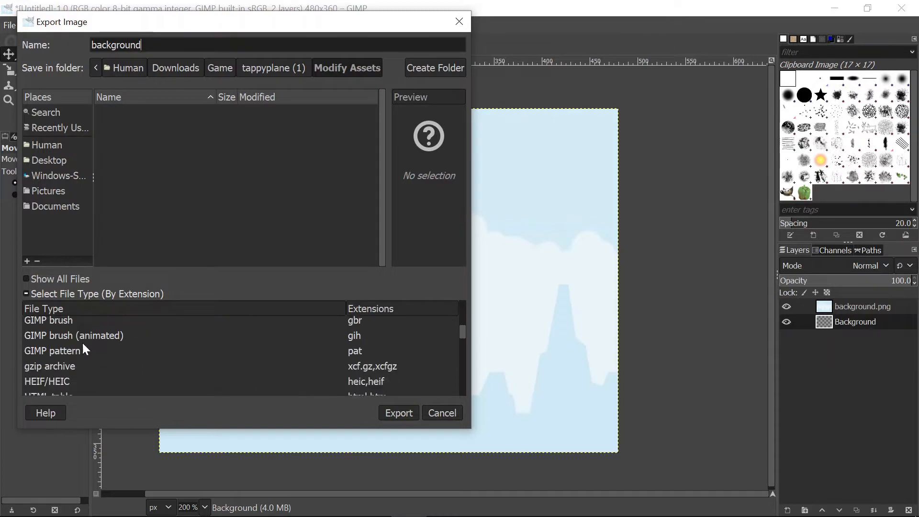
pyautogui.scroll(-4, 82, 341)
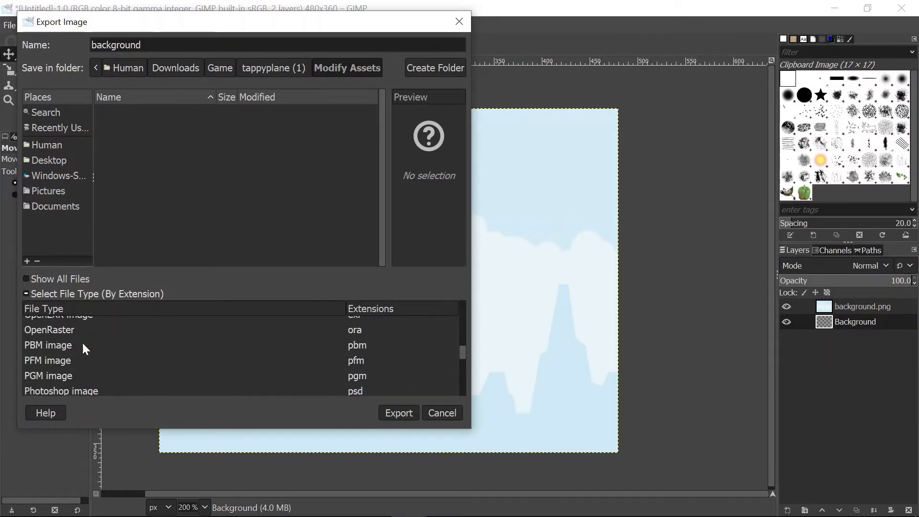
pyautogui.scroll(-2, 81, 341)
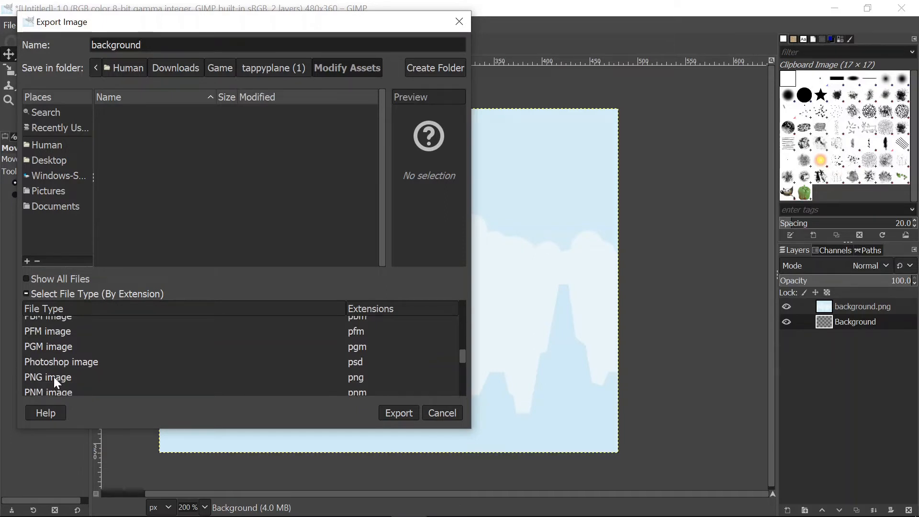
pyautogui.click(54, 377)
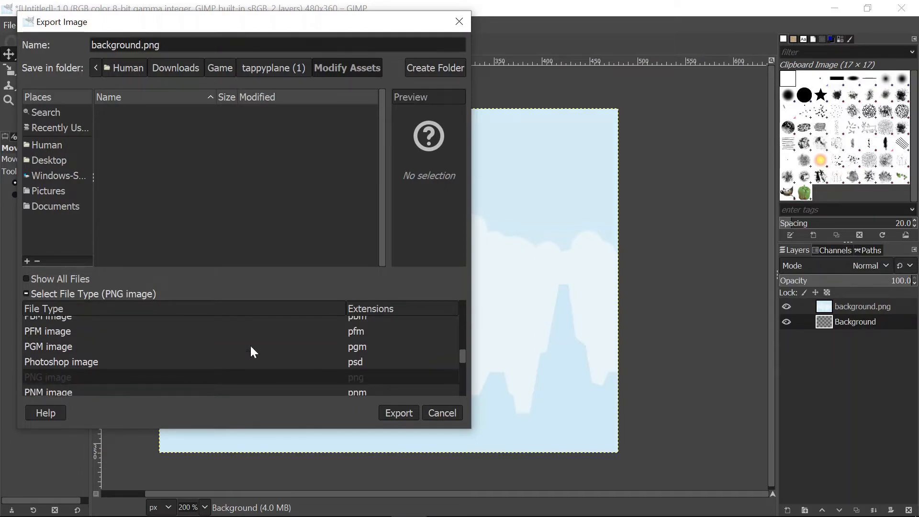
pyautogui.click(404, 412)
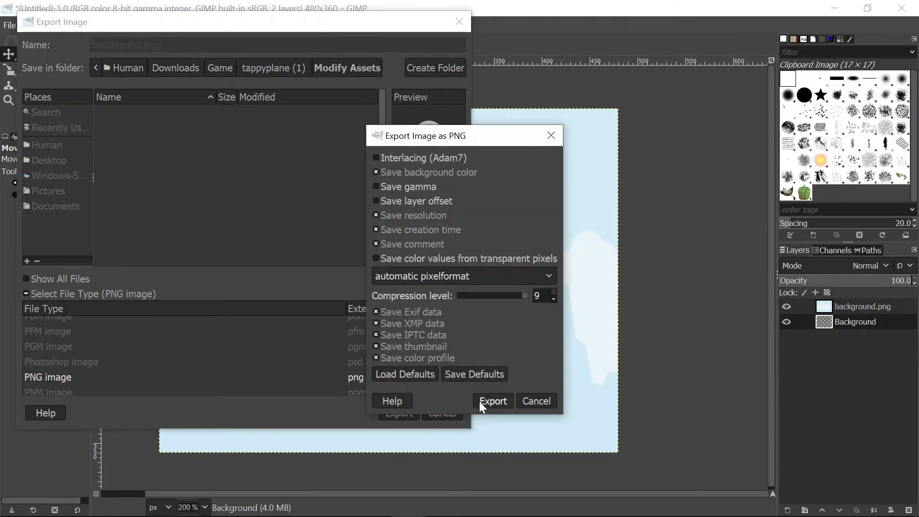
pyautogui.click(492, 401)
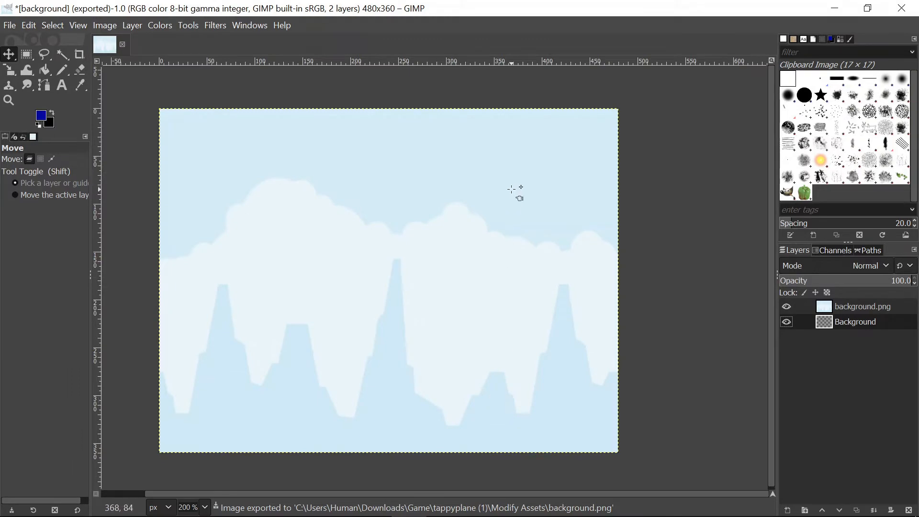
# Switch to File Explorer, go to Modify Assets inside tappyplane (1), and view the exported background image.
pyautogui.click(835, 8)
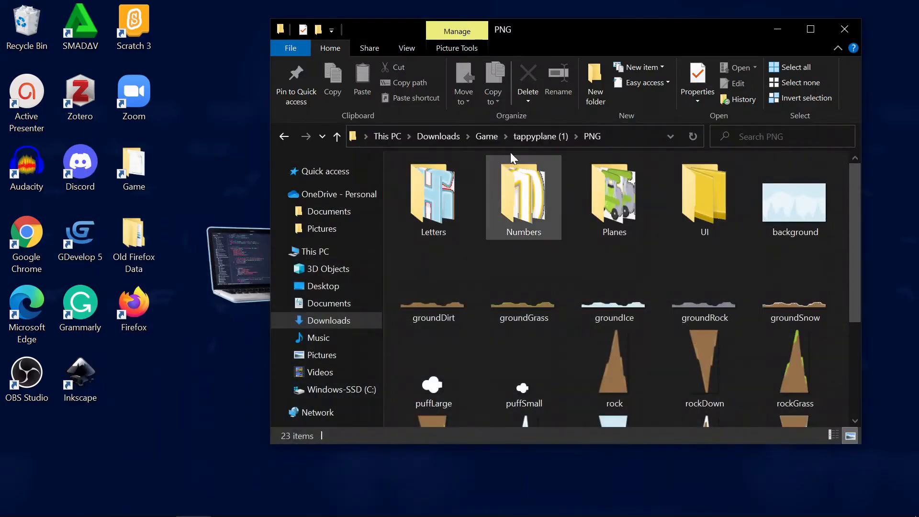
pyautogui.click(527, 136)
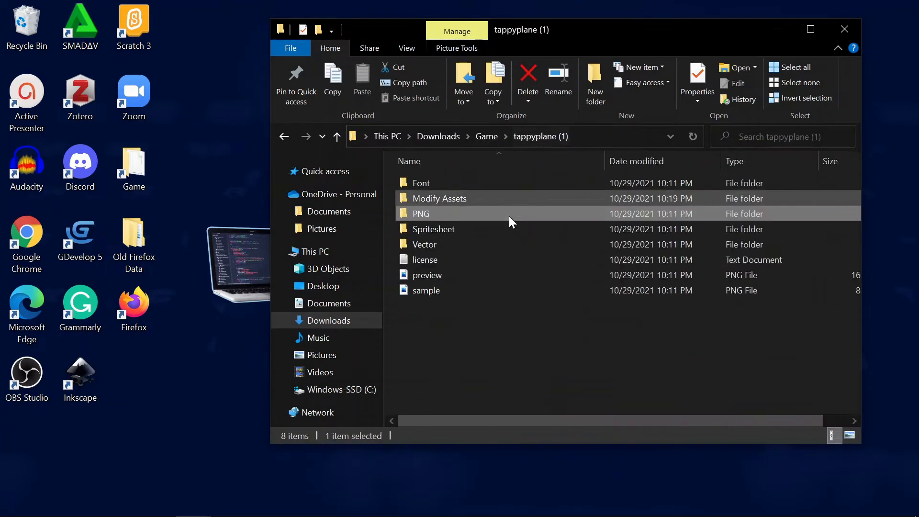
pyautogui.doubleClick(447, 197)
pyautogui.click(443, 204)
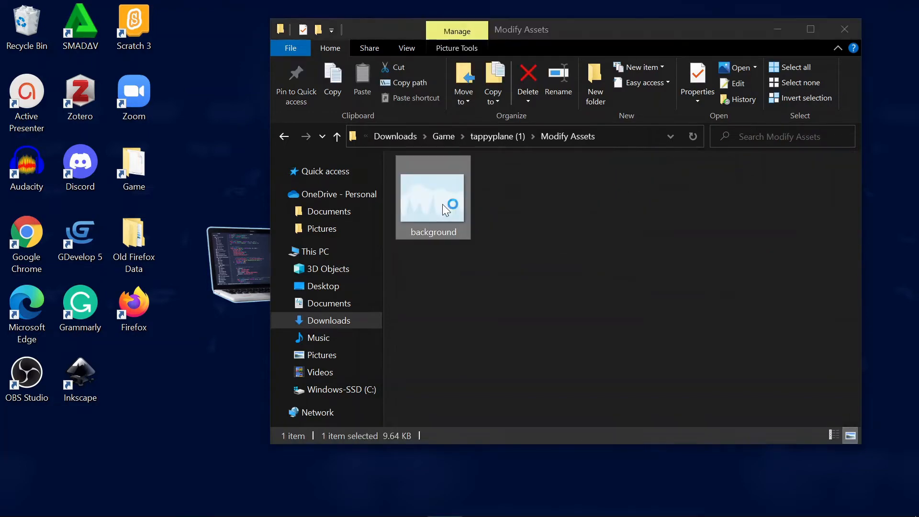
pyautogui.doubleClick(442, 204)
pyautogui.click(903, 11)
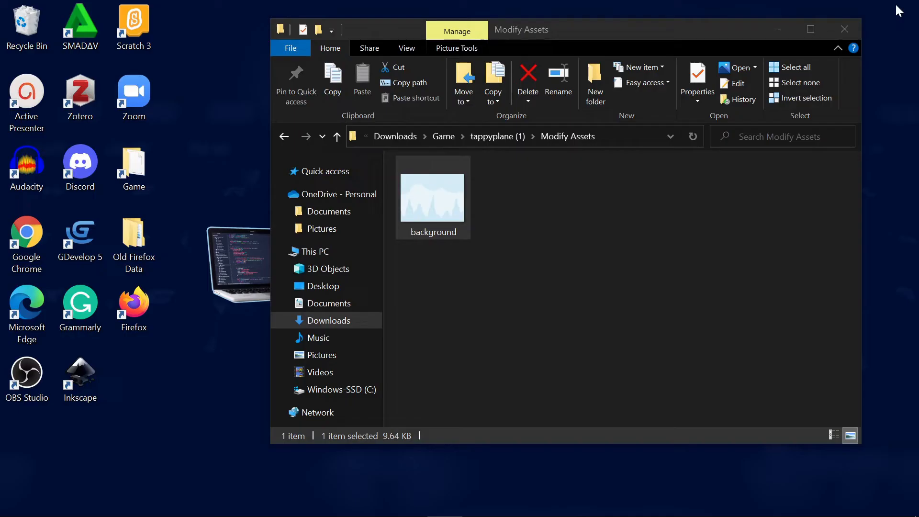
# Check the image dimensions in the detailed properties of the exported background file.
pyautogui.rightClick(434, 196)
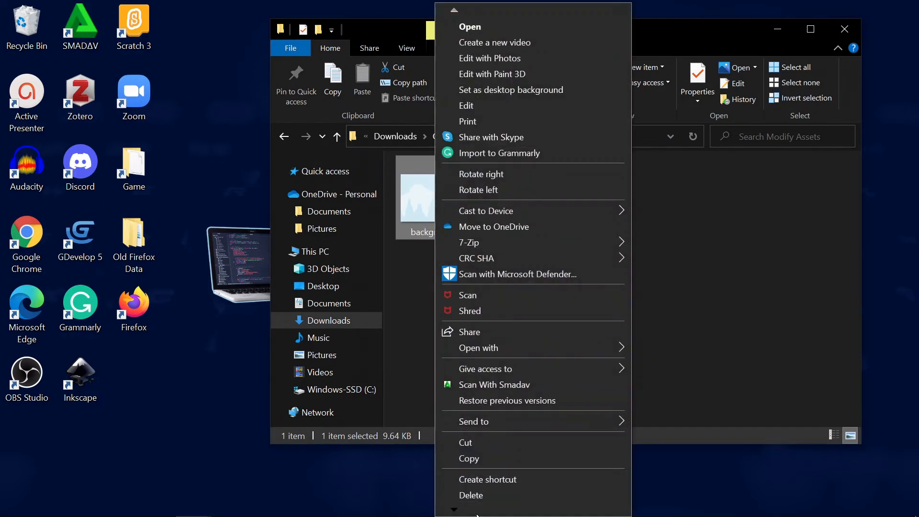
pyautogui.click(475, 493)
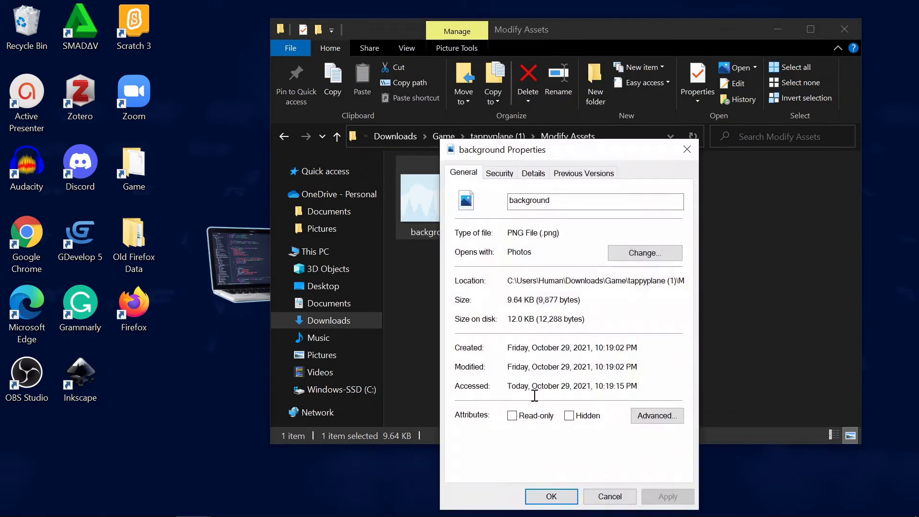
pyautogui.click(529, 178)
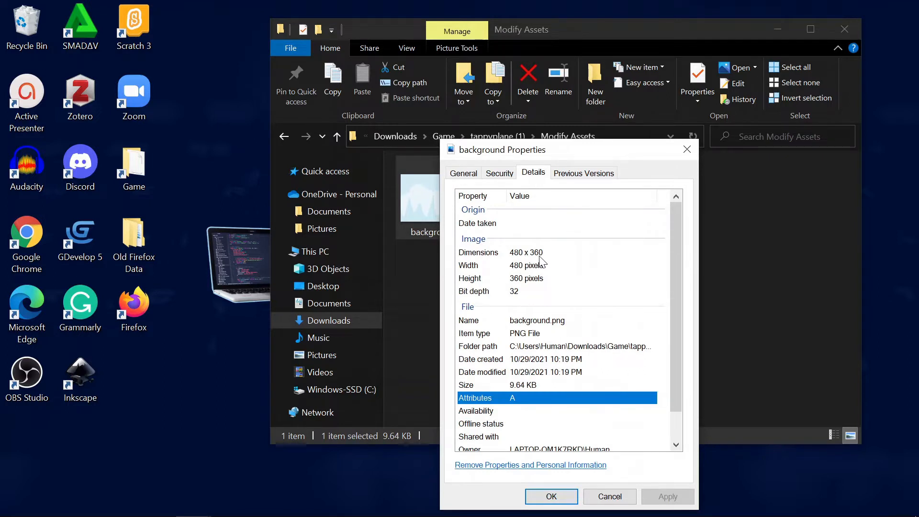
pyautogui.click(596, 502)
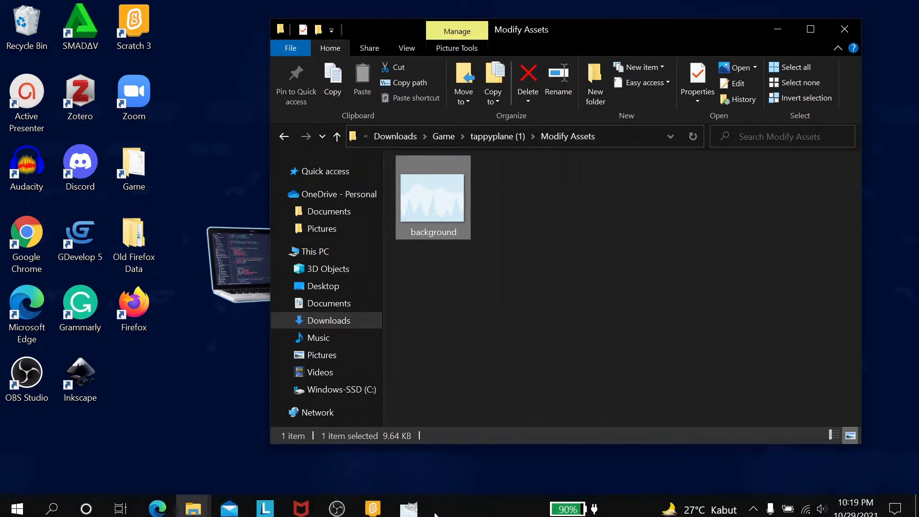
# Switch back to GIMP and delete the background.png layer.
pyautogui.click(409, 503)
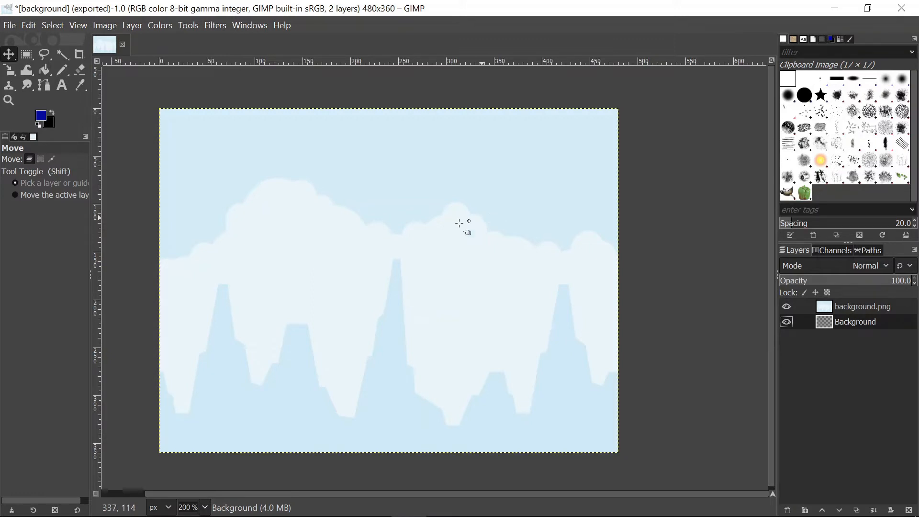
pyautogui.click(860, 312)
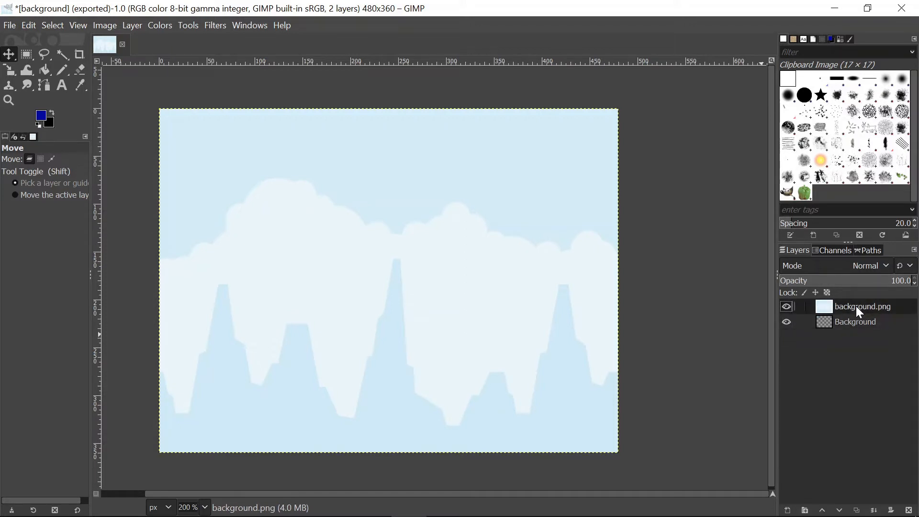
pyautogui.rightClick(856, 307)
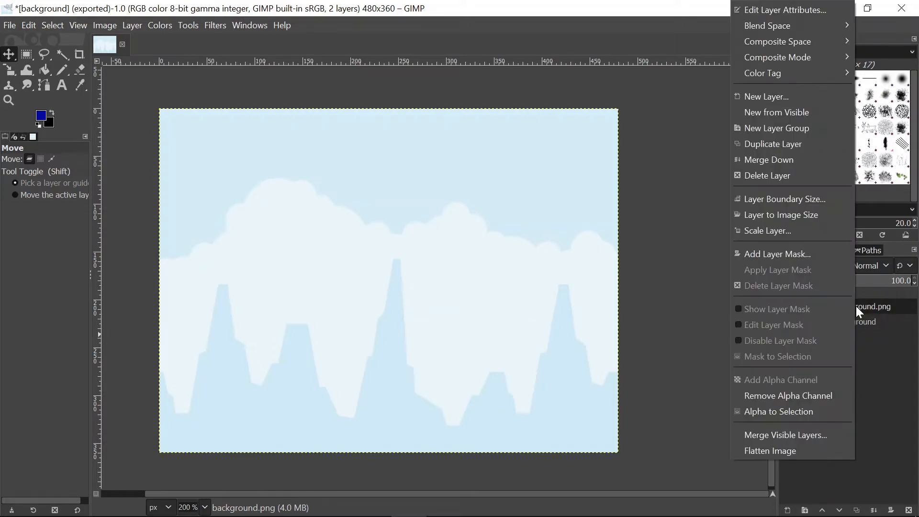
pyautogui.click(804, 176)
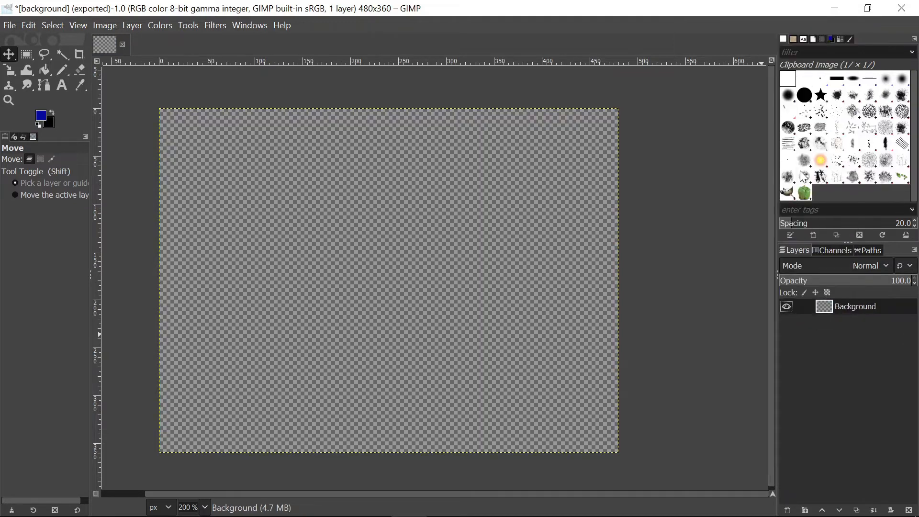
# Open groundGrass.png from the tappyplane (1) PNG folder as a layer in the current image.
pyautogui.click(10, 25)
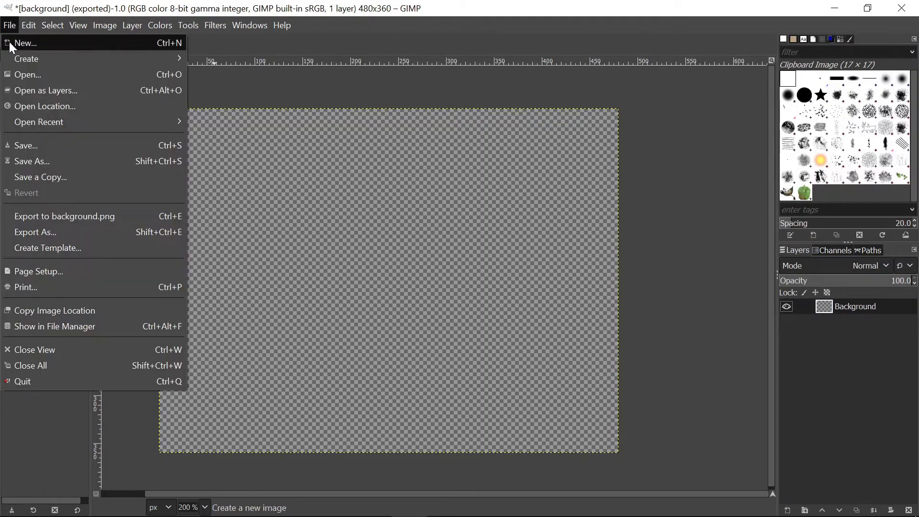
pyautogui.click(28, 93)
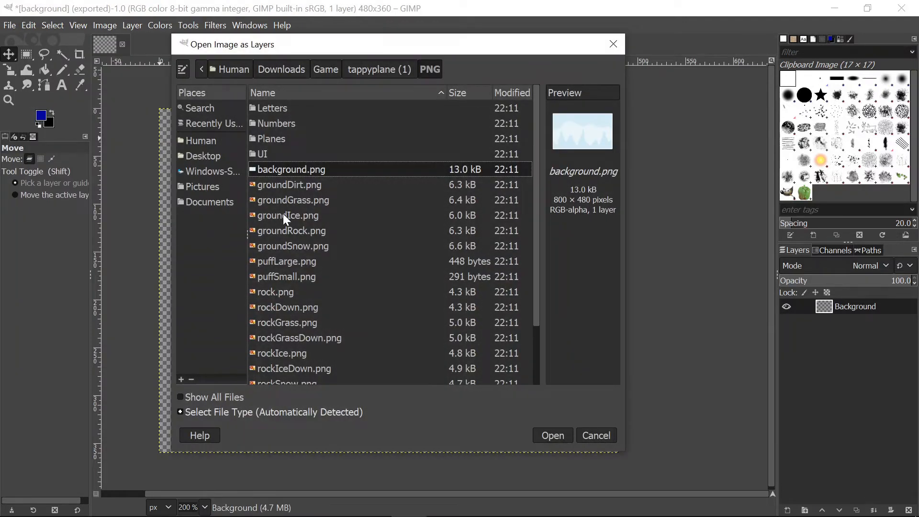
pyautogui.click(286, 200)
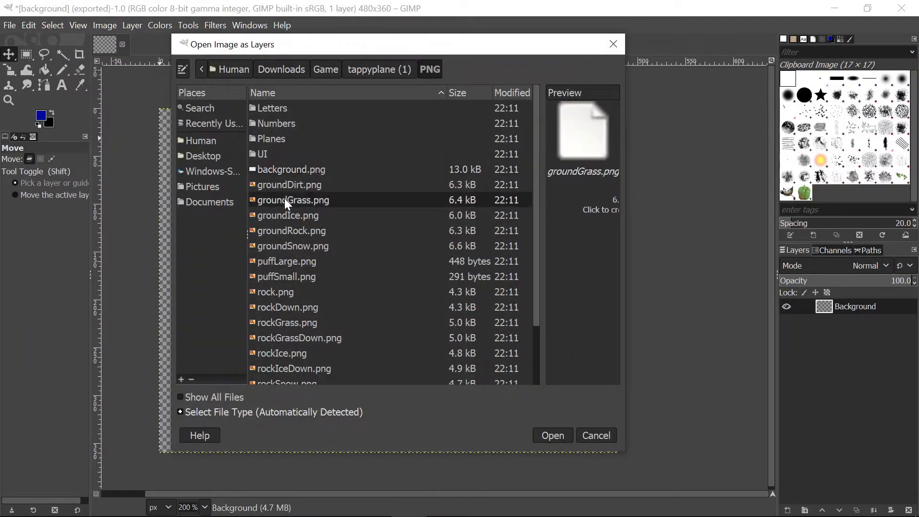
pyautogui.click(553, 436)
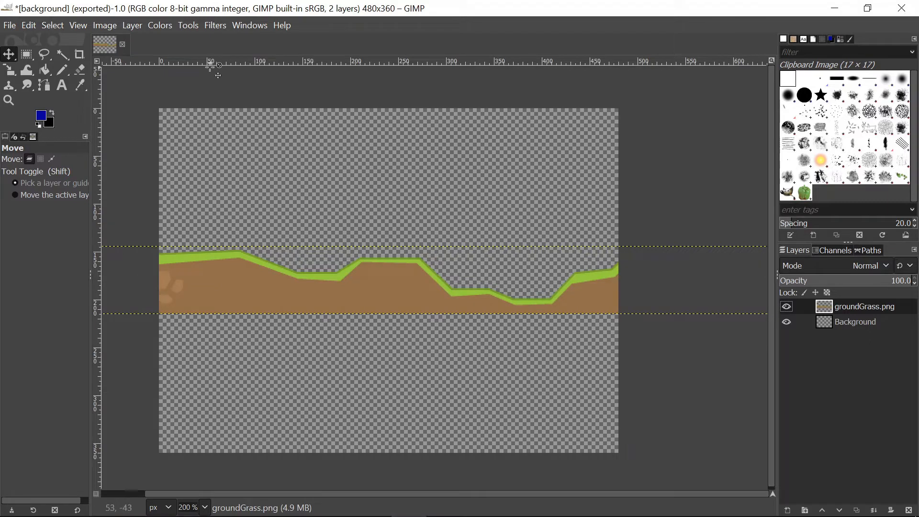
# Scale the groundGrass.png layer to a width of 480 px with its width and height linked.
pyautogui.click(190, 24)
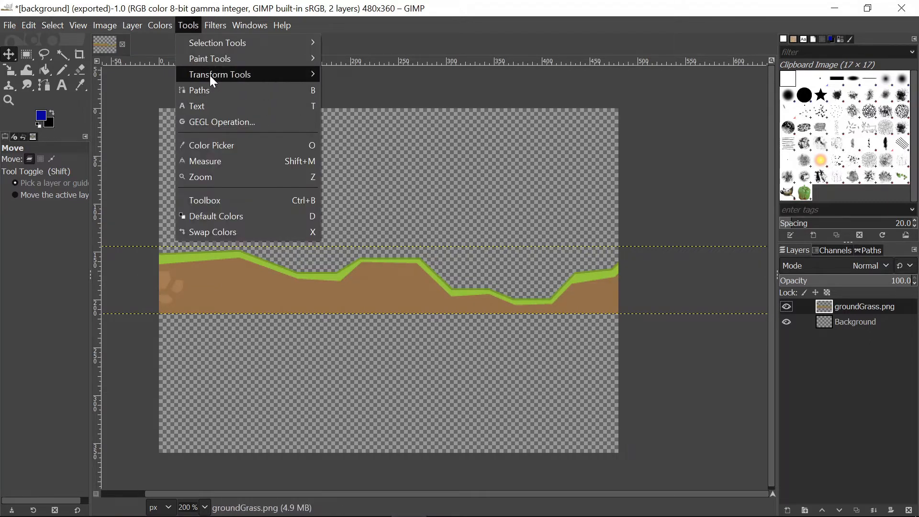
pyautogui.moveTo(211, 75)
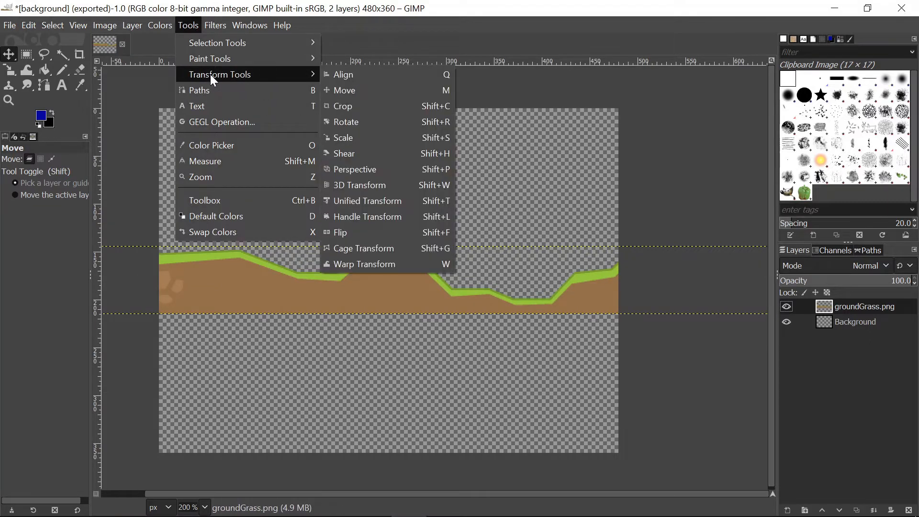
pyautogui.click(364, 139)
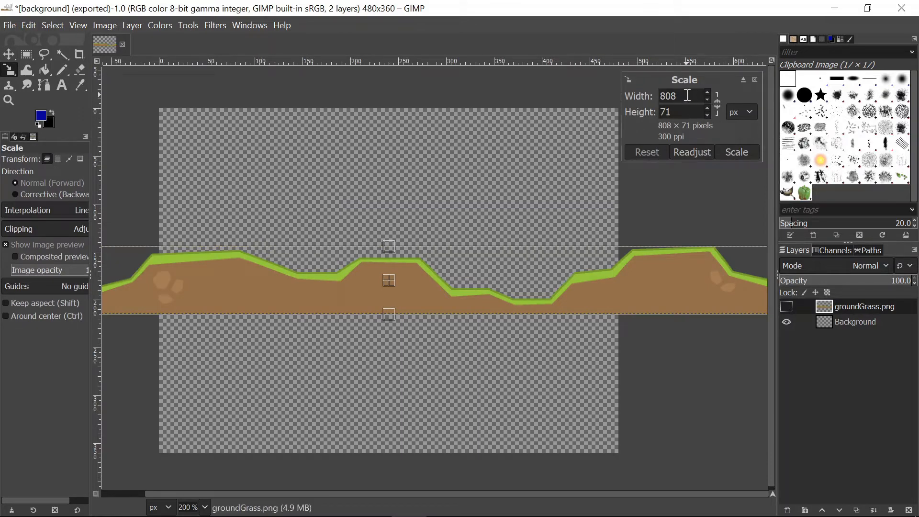
pyautogui.moveTo(675, 95); pyautogui.dragTo(643, 96)
pyautogui.click(719, 104)
pyautogui.moveTo(694, 98); pyautogui.dragTo(609, 89)
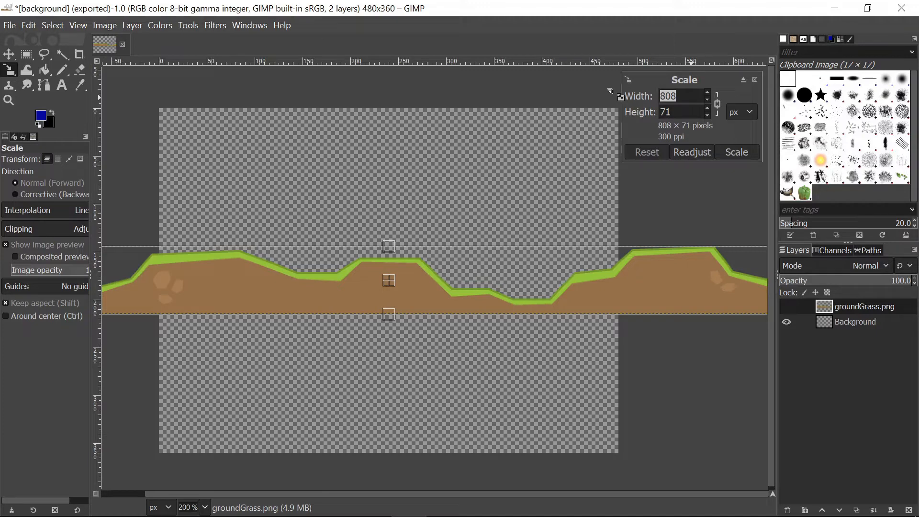
pyautogui.write('480')
pyautogui.press('Return')
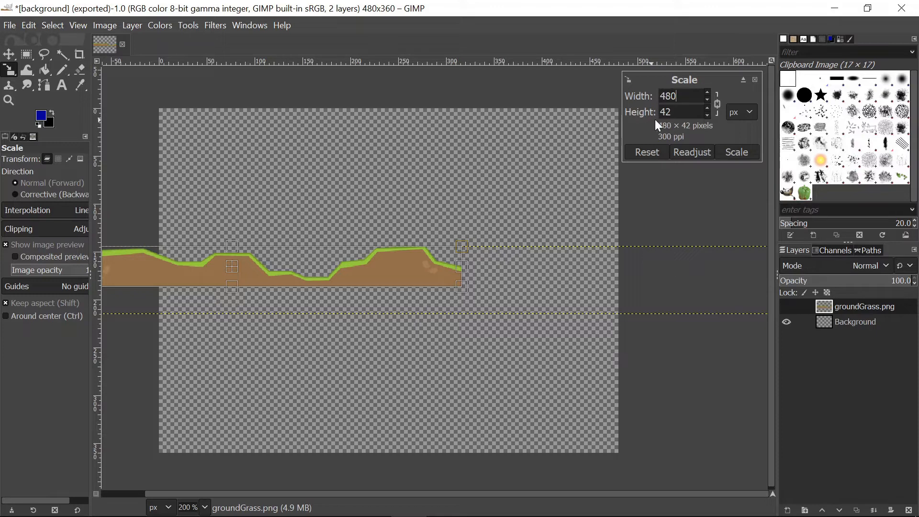
pyautogui.click(736, 153)
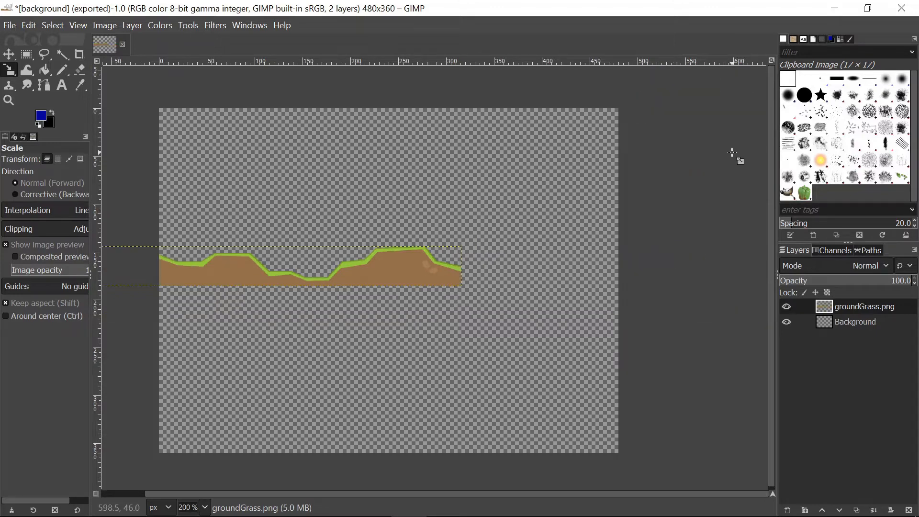
# Move the groundGrass.png layer to span the bottom edge of the canvas, and make the Background layer active.
pyautogui.click(7, 55)
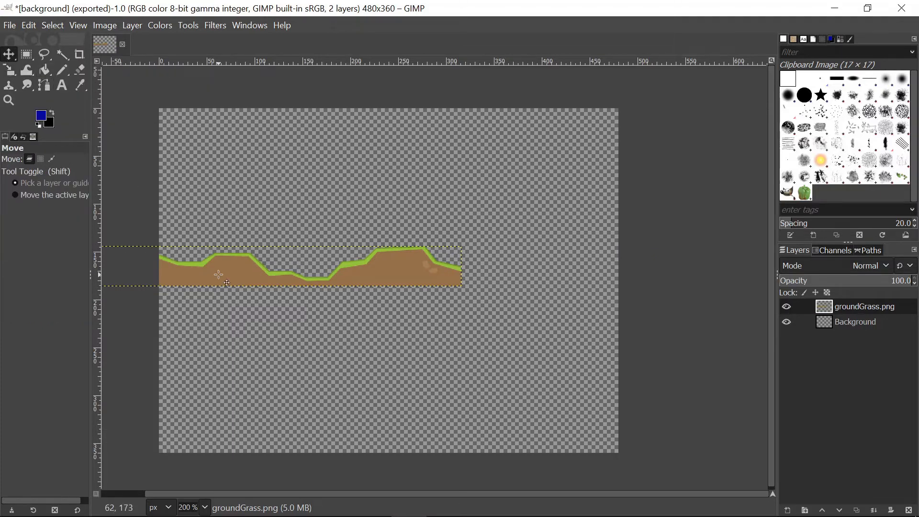
pyautogui.moveTo(217, 276); pyautogui.dragTo(377, 444)
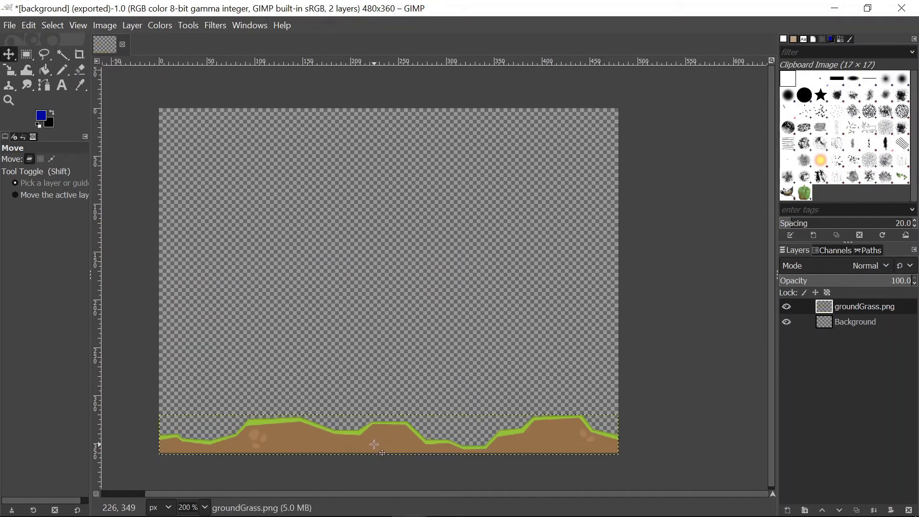
pyautogui.click(869, 324)
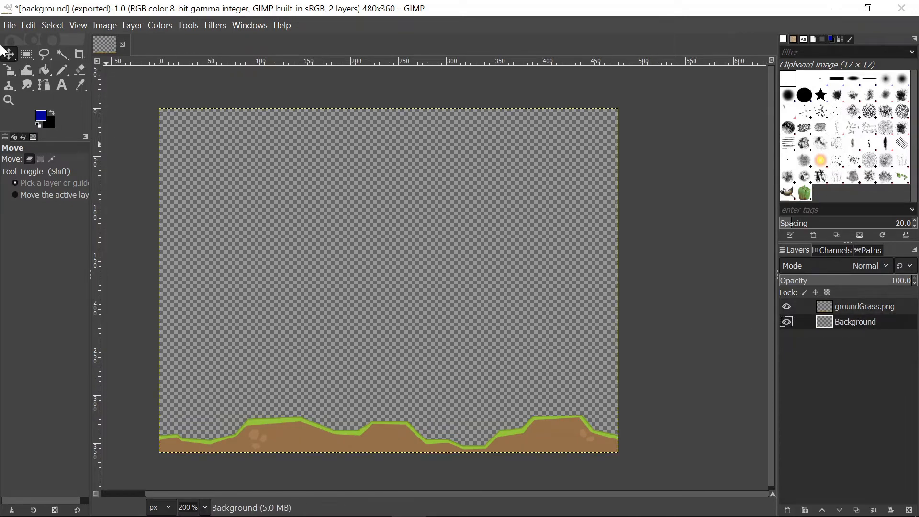
# Export the image to the Modify Assets folder as ground.png, choosing PNG image as the file type.
pyautogui.click(10, 25)
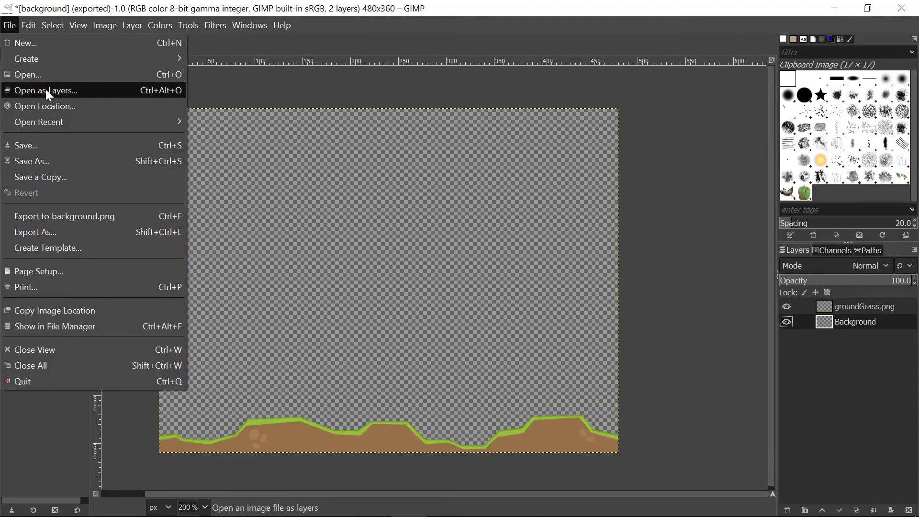
pyautogui.click(47, 231)
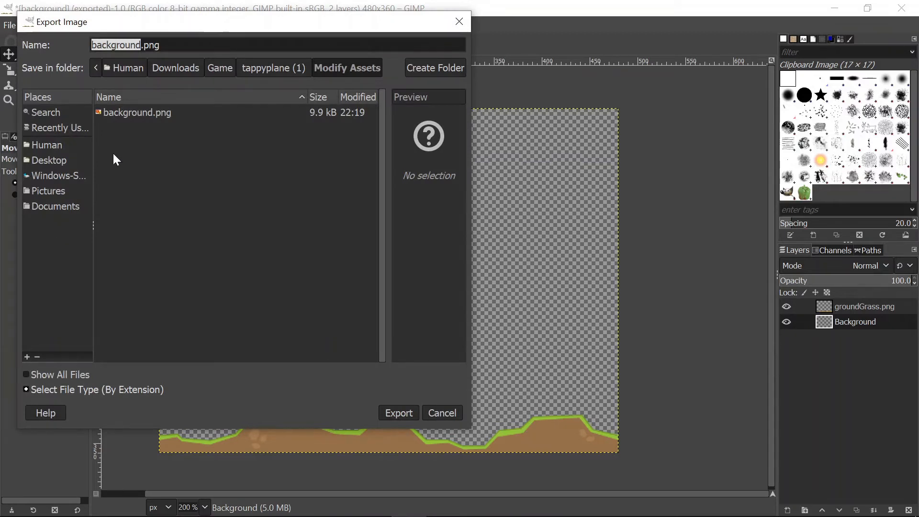
pyautogui.moveTo(182, 43); pyautogui.dragTo(74, 50)
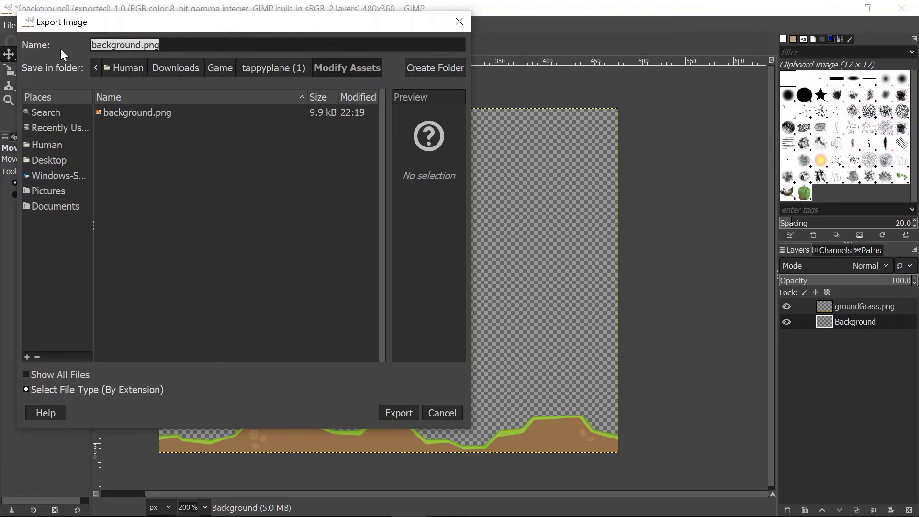
pyautogui.write('ground')
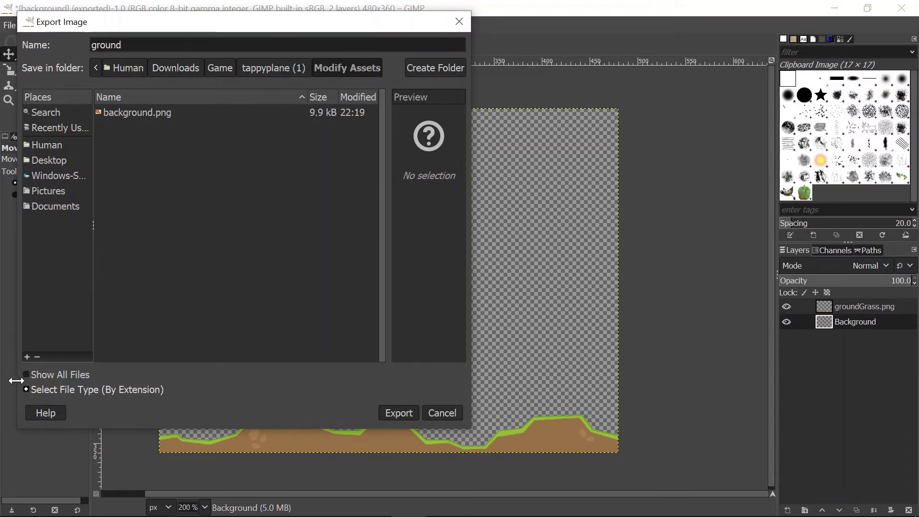
pyautogui.click(26, 390)
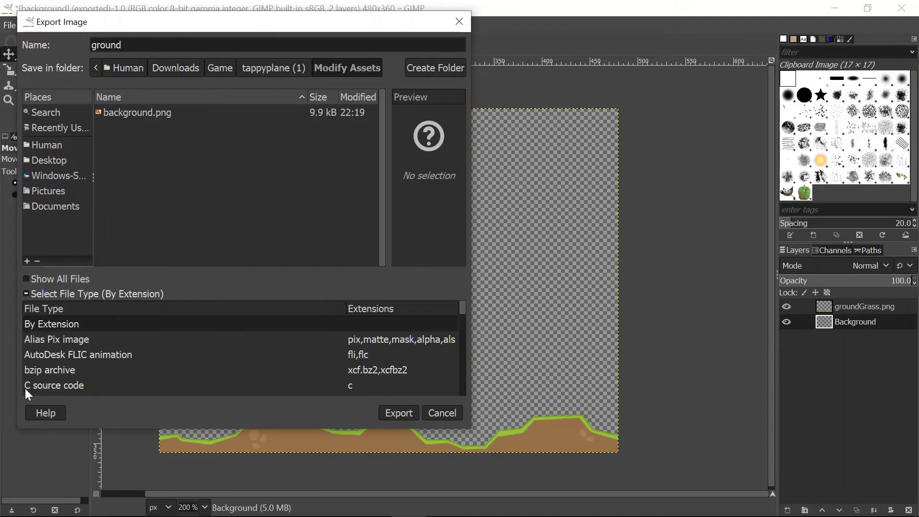
pyautogui.scroll(-5, 98, 355)
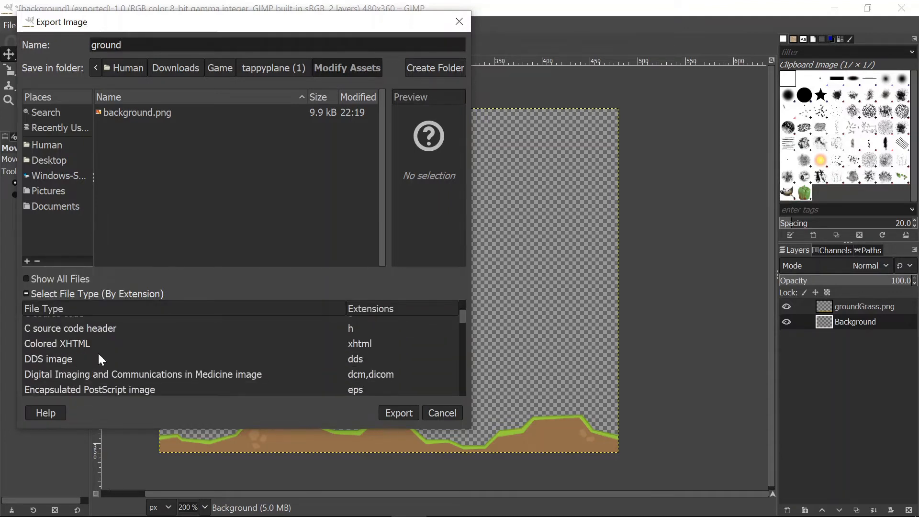
pyautogui.scroll(-5, 98, 353)
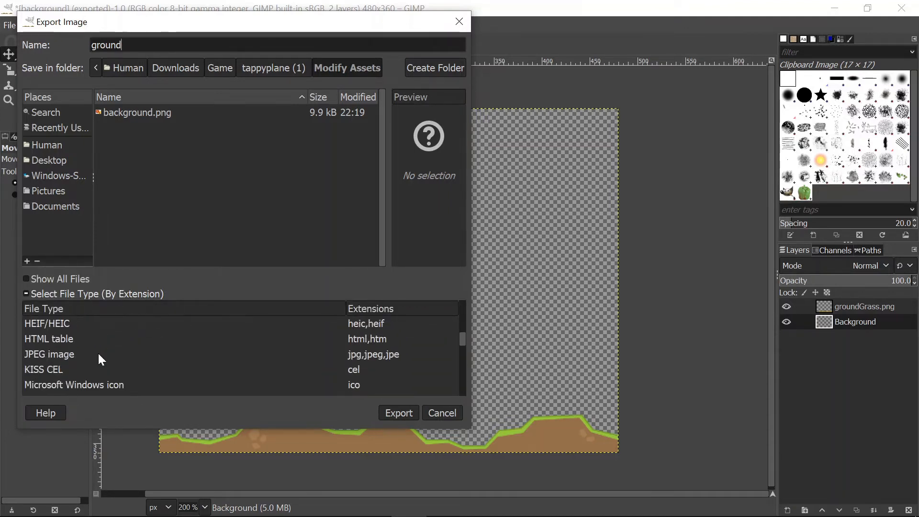
pyautogui.scroll(-5, 98, 354)
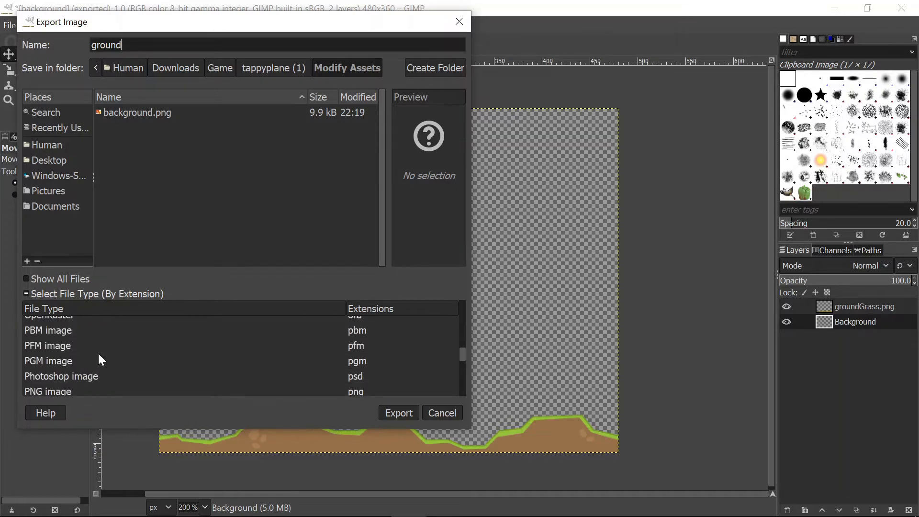
pyautogui.click(61, 367)
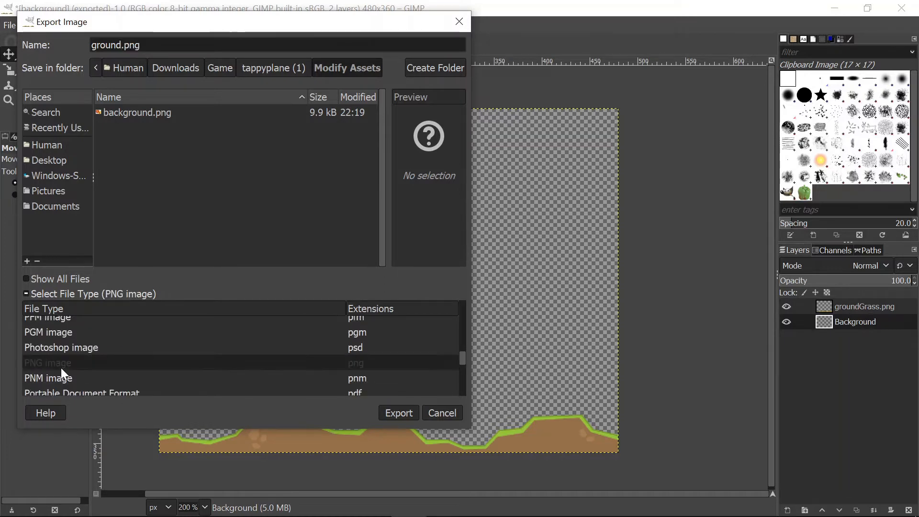
pyautogui.click(382, 413)
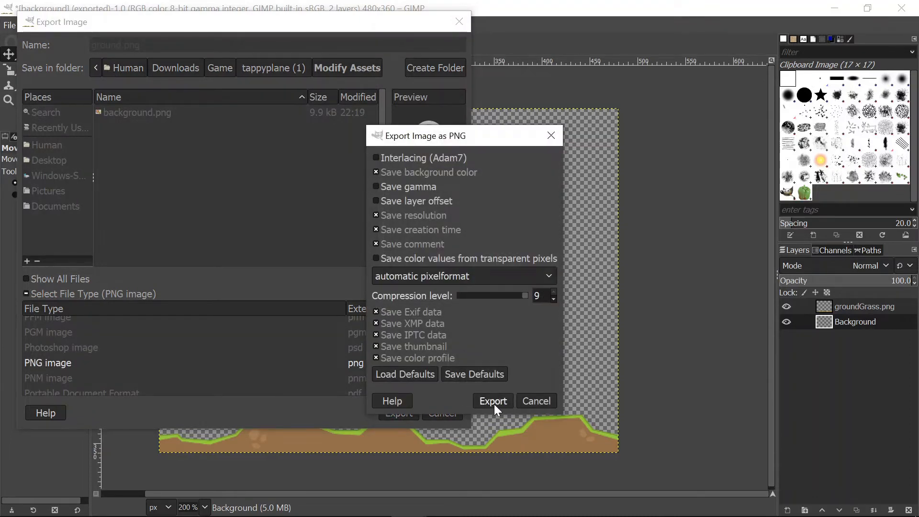
pyautogui.click(494, 402)
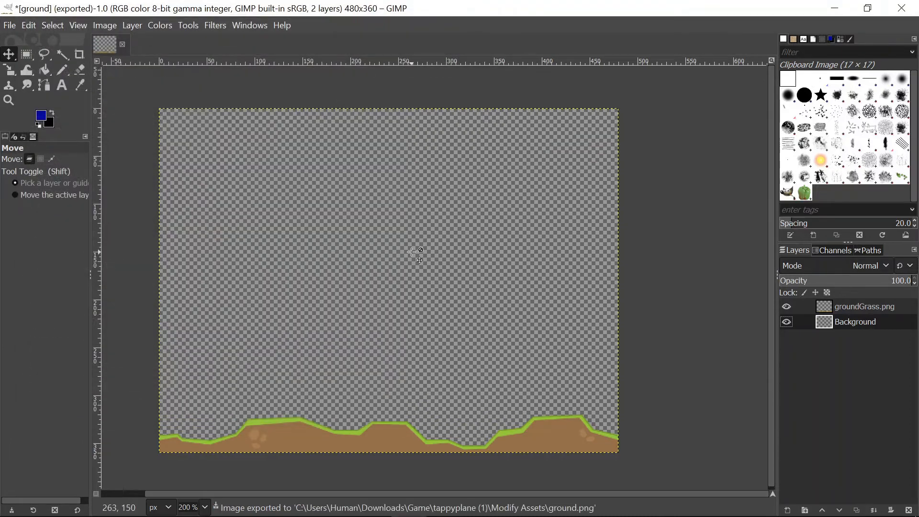
# Switch to the Modify Assets folder in File Explorer, view the exported ground image, and close the viewer.
pyautogui.click(835, 8)
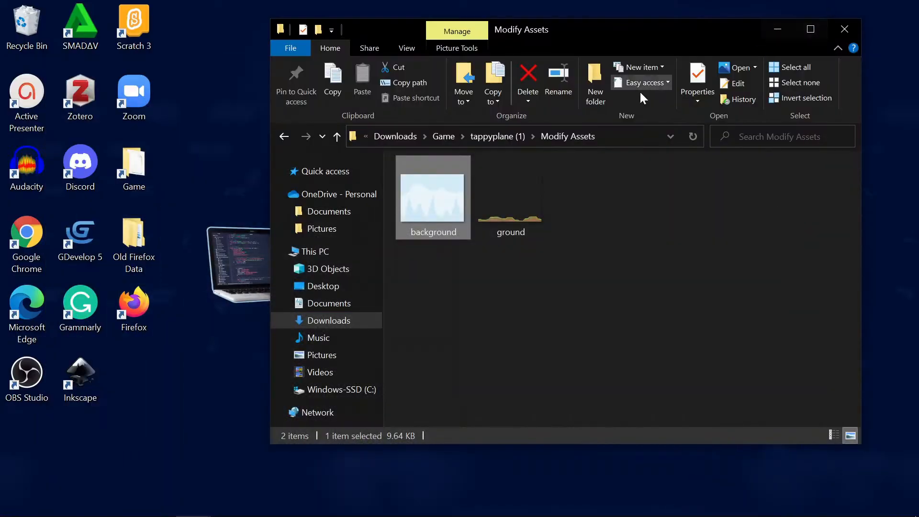
pyautogui.click(522, 190)
pyautogui.doubleClick(521, 188)
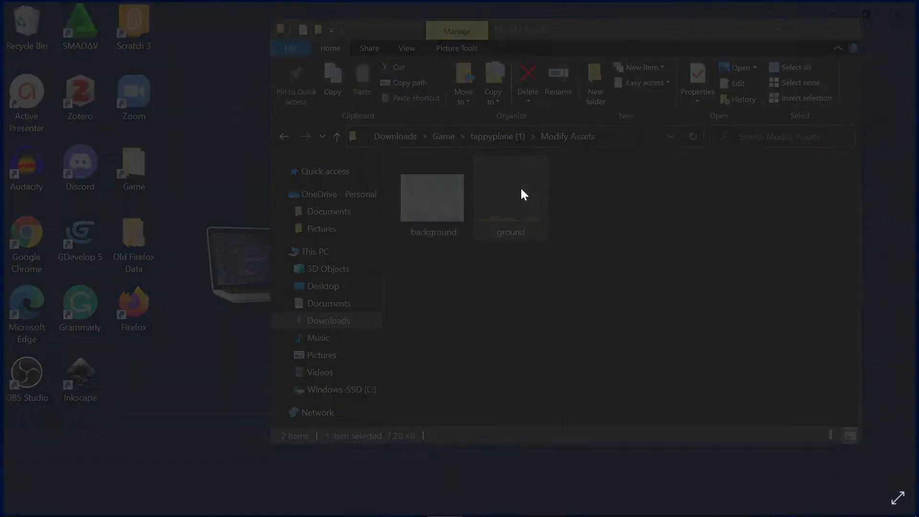
pyautogui.click(902, 12)
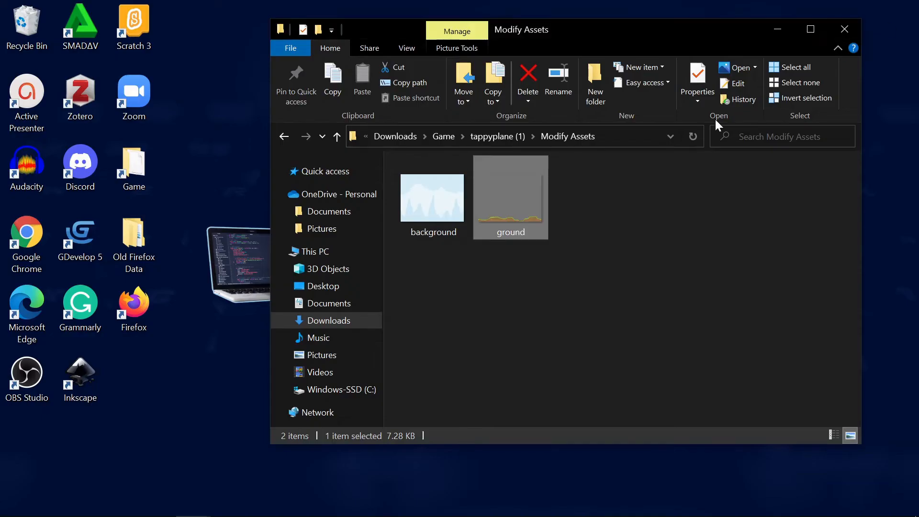
# Check the dimensions of the ground image in its detailed file properties.
pyautogui.rightClick(508, 183)
pyautogui.moveTo(535, 503)
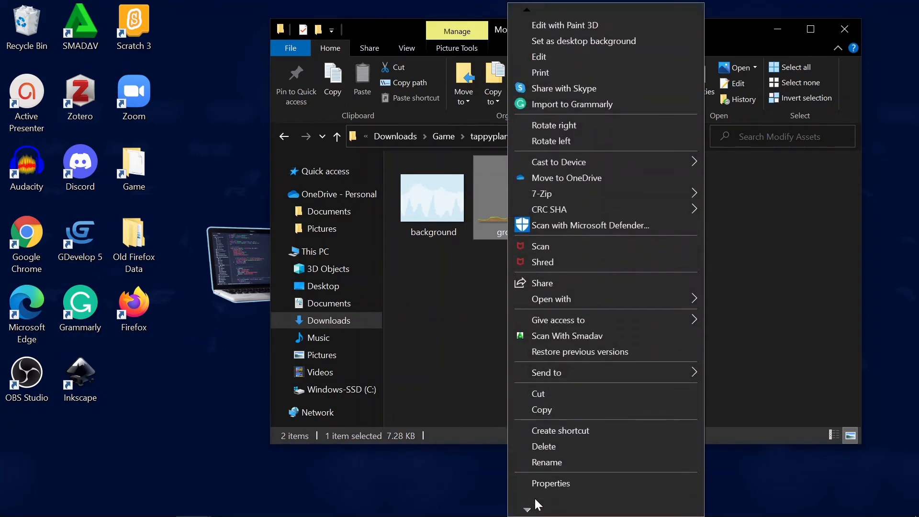
pyautogui.click(540, 484)
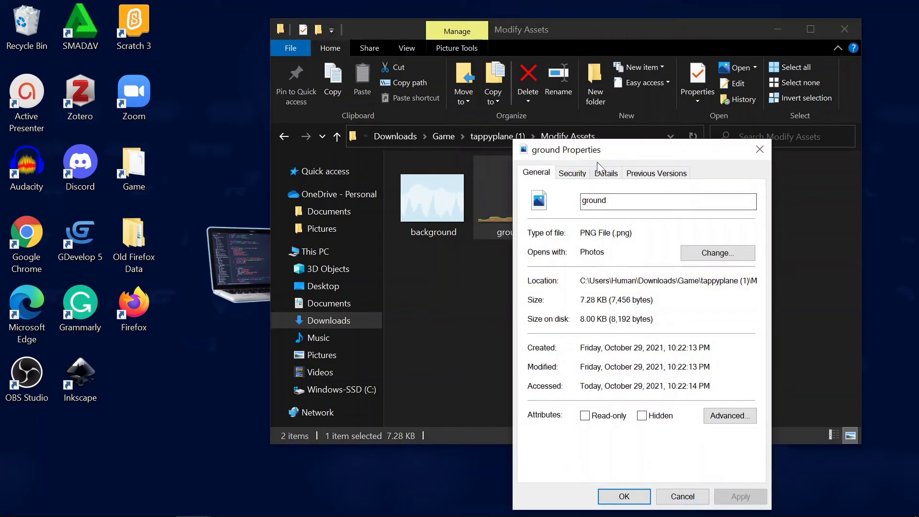
pyautogui.click(604, 173)
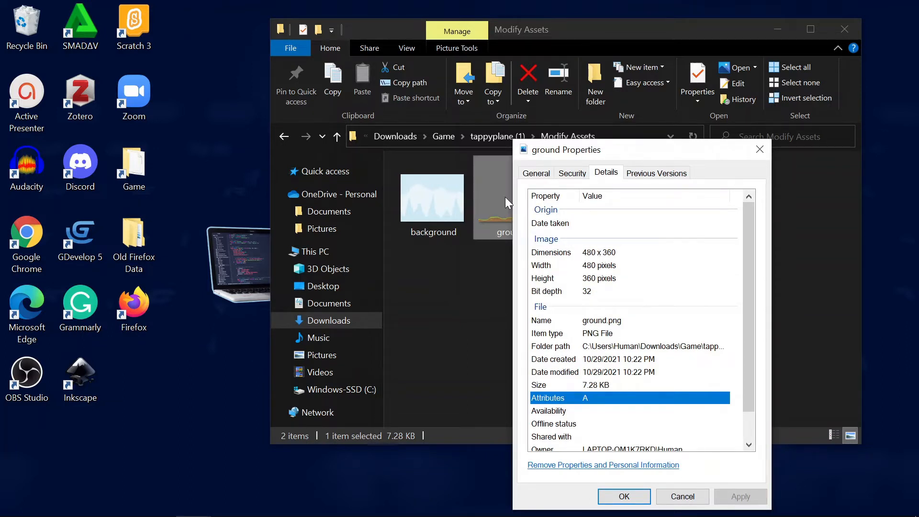
pyautogui.click(679, 498)
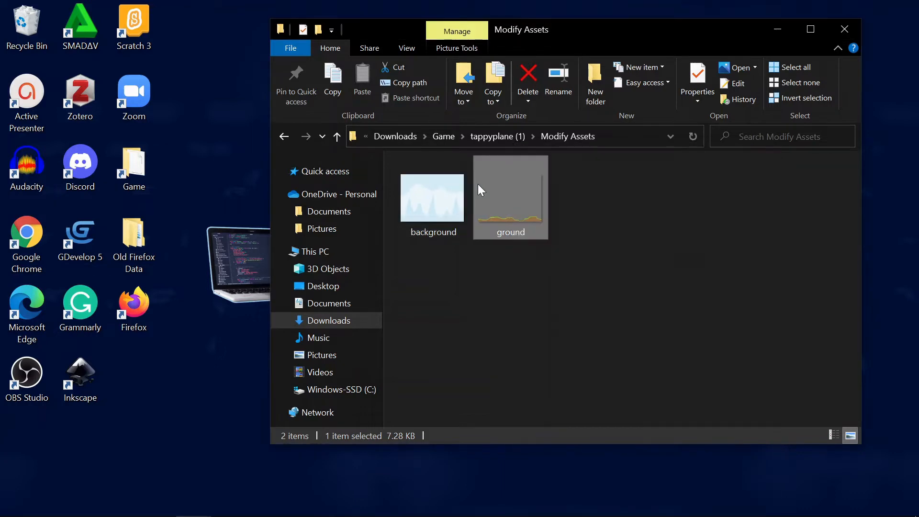
# Reopen the properties of the ground file to re-examine its width and height, and dismiss them.
pyautogui.rightClick(510, 198)
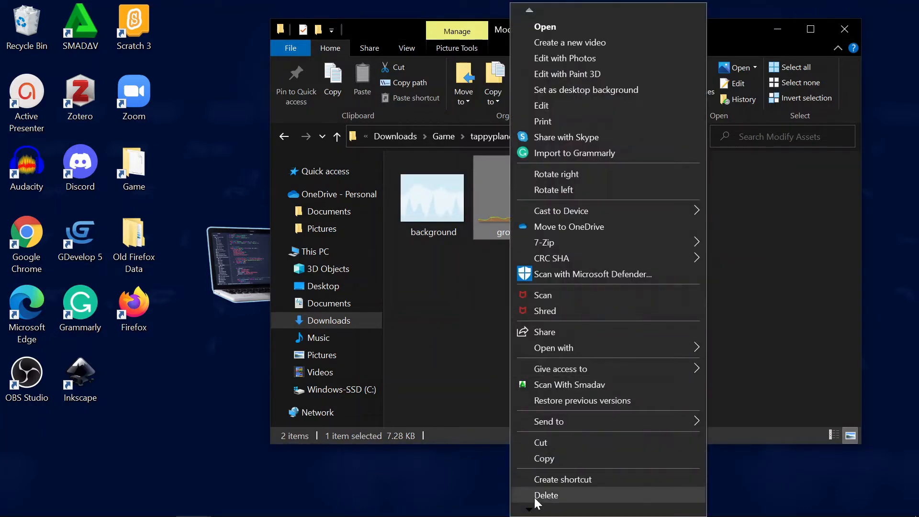
pyautogui.click(547, 481)
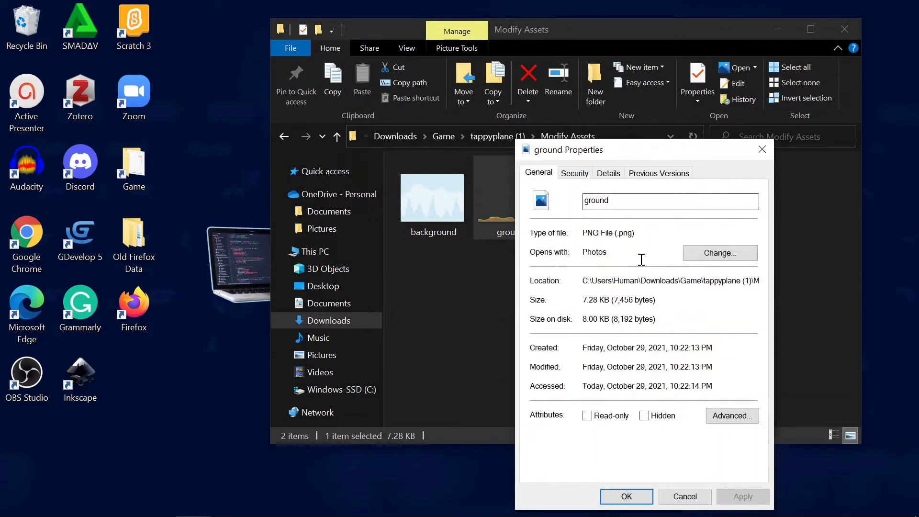
pyautogui.click(607, 200)
pyautogui.click(609, 173)
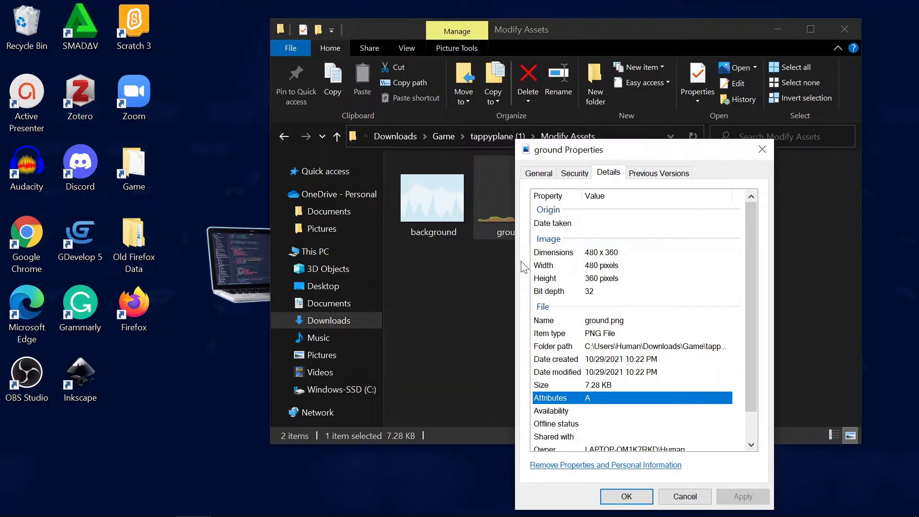
pyautogui.click(476, 258)
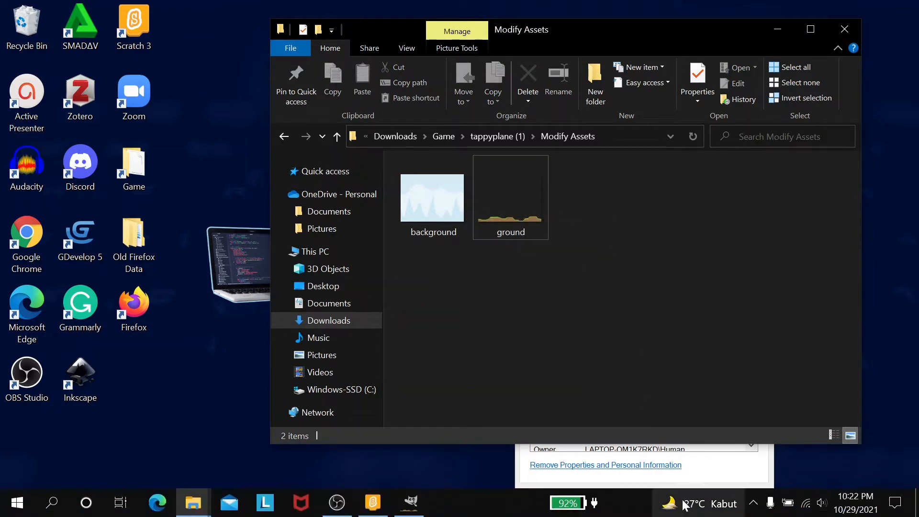
pyautogui.click(684, 498)
pyautogui.click(685, 495)
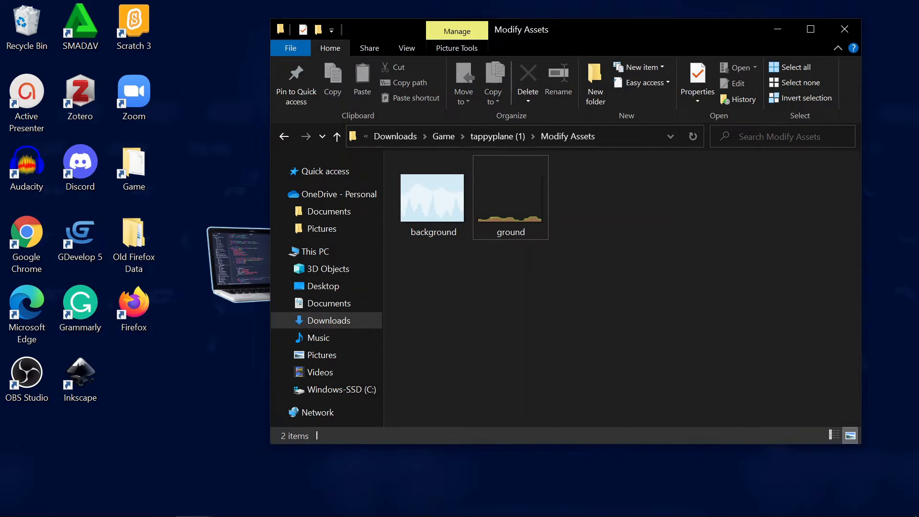
# Switch back to GIMP, make the groundGrass.png layer active, and export the image as PNG, replacing ground.png in Modify Assets.
pyautogui.click(411, 508)
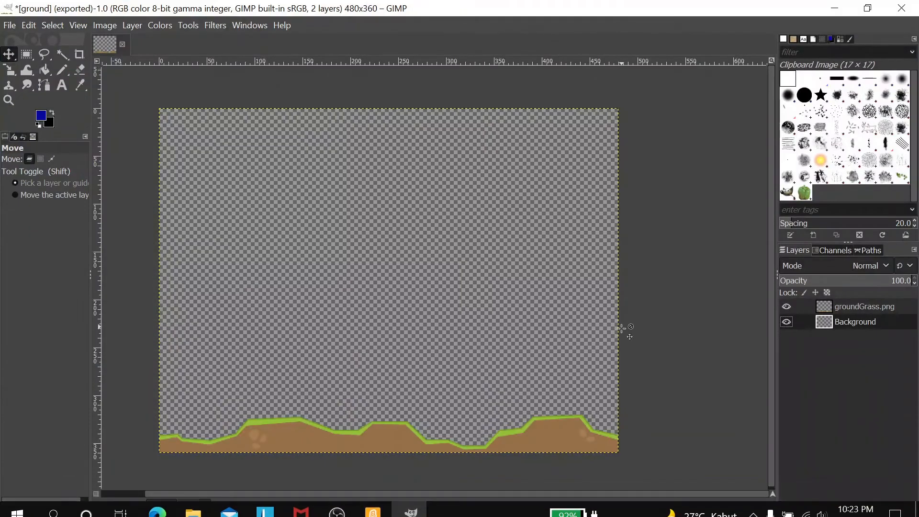
pyautogui.click(846, 309)
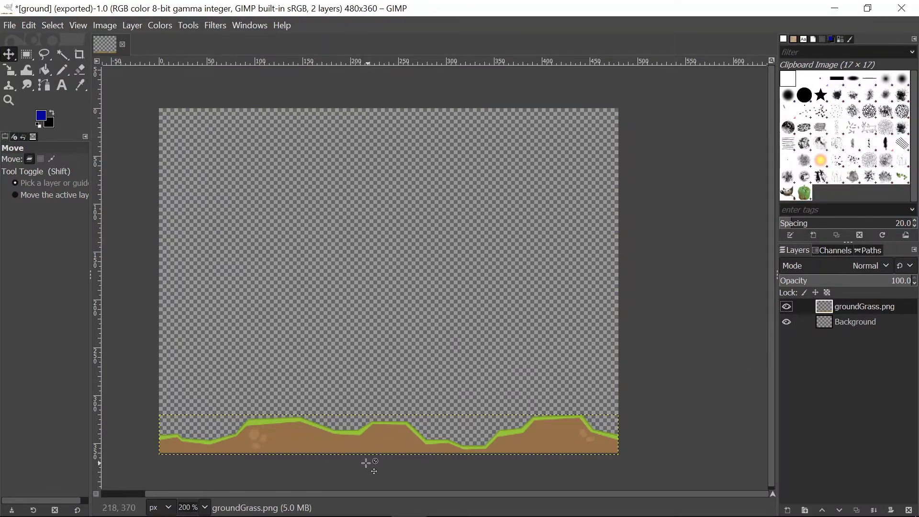
pyautogui.click(8, 29)
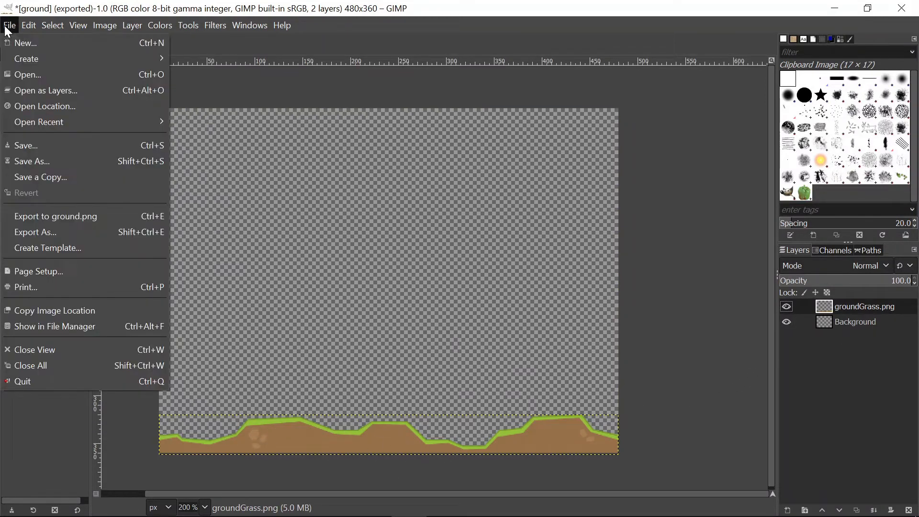
pyautogui.click(34, 232)
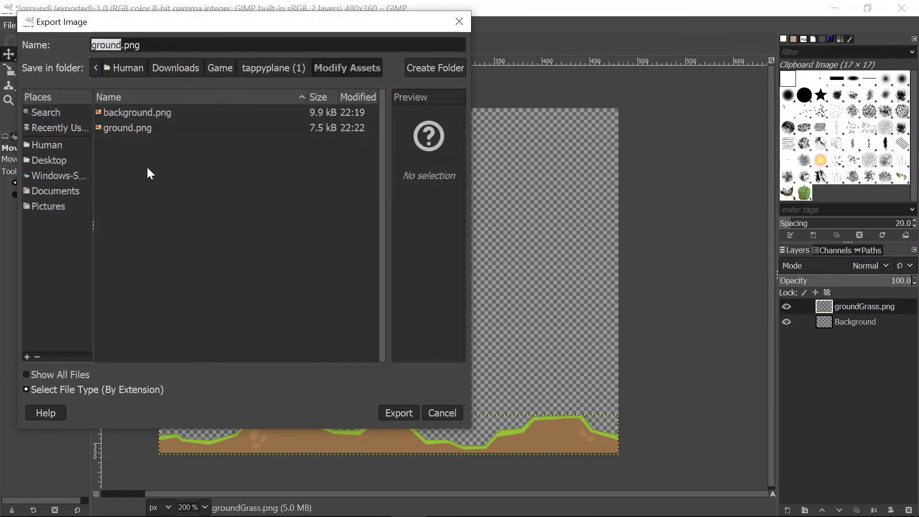
pyautogui.click(122, 128)
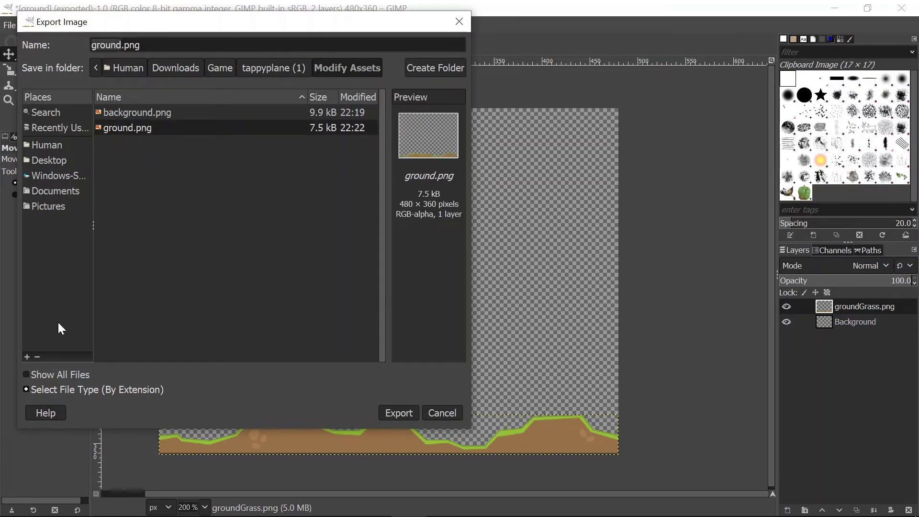
pyautogui.click(28, 388)
pyautogui.scroll(-5, 93, 341)
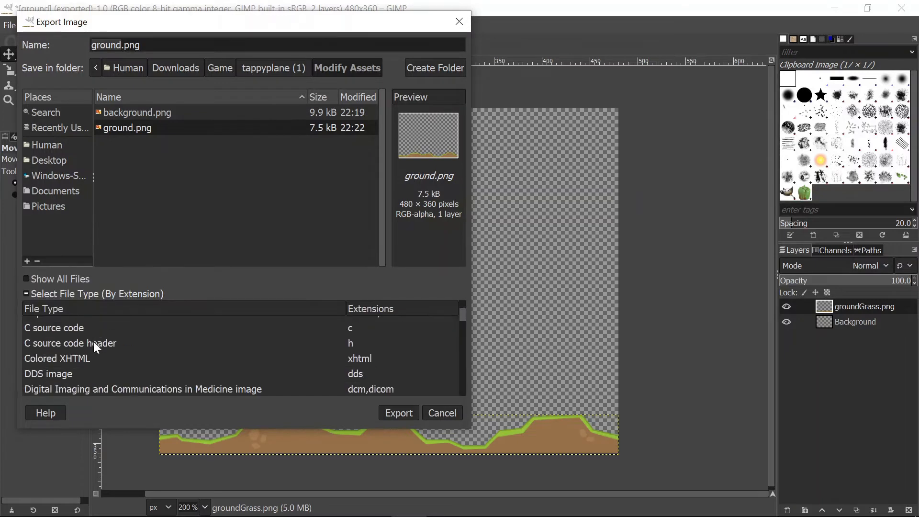
pyautogui.scroll(-2, 95, 343)
pyautogui.scroll(-5, 94, 343)
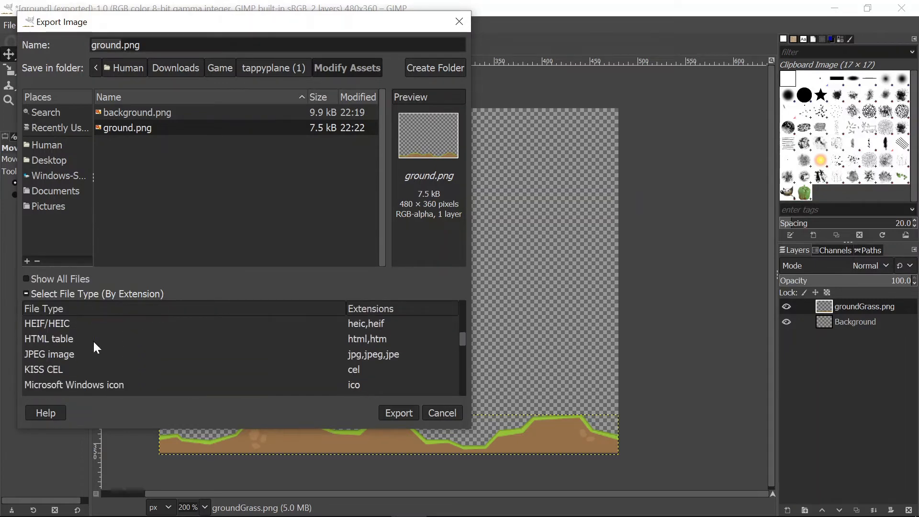
pyautogui.scroll(-1, 93, 340)
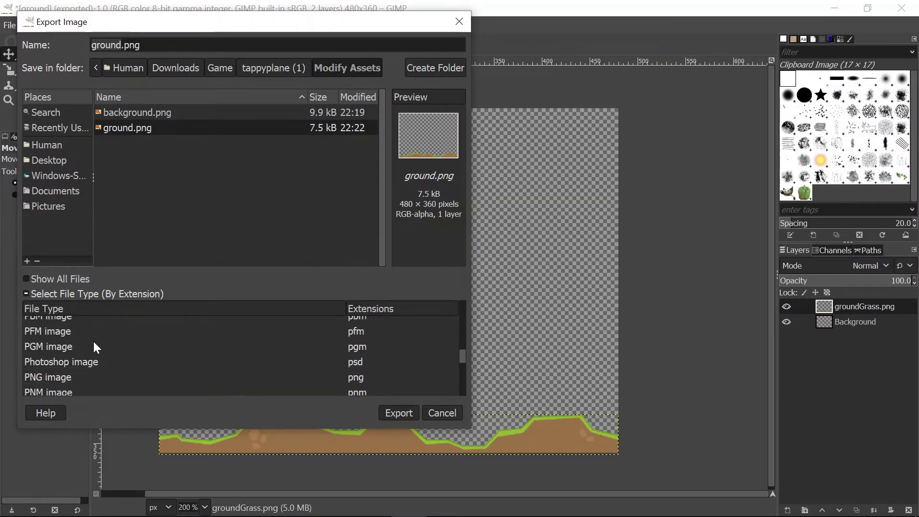
pyautogui.click(48, 380)
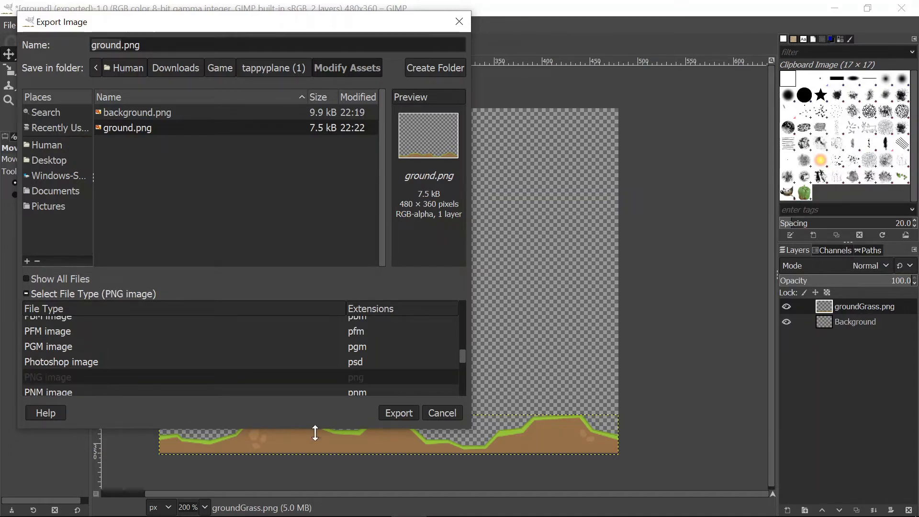
pyautogui.click(390, 414)
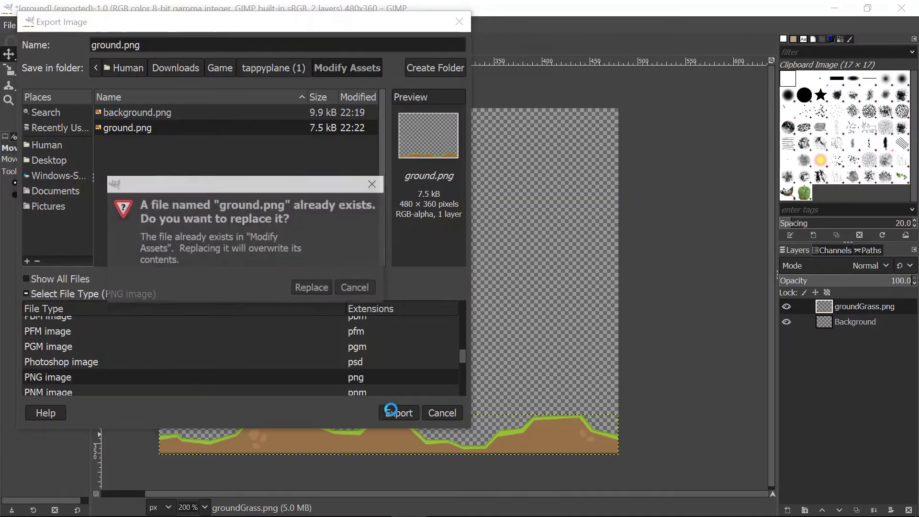
pyautogui.click(309, 286)
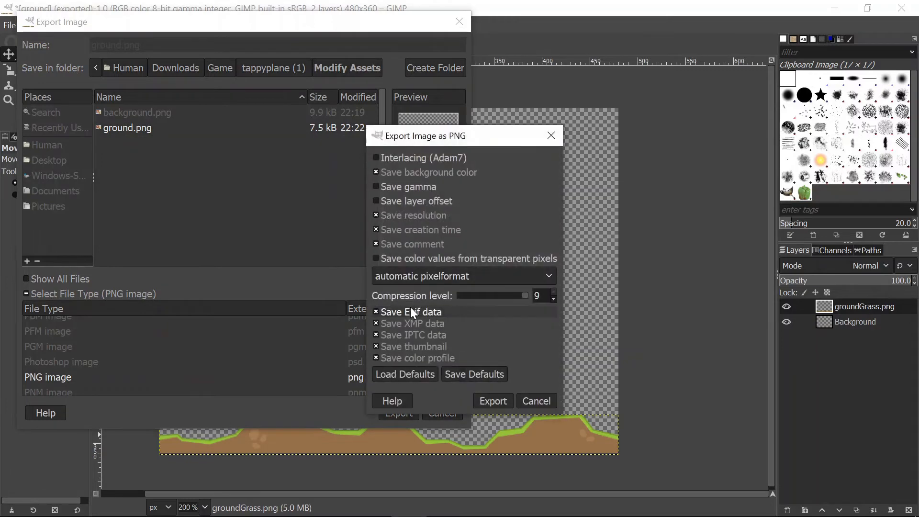
pyautogui.click(485, 400)
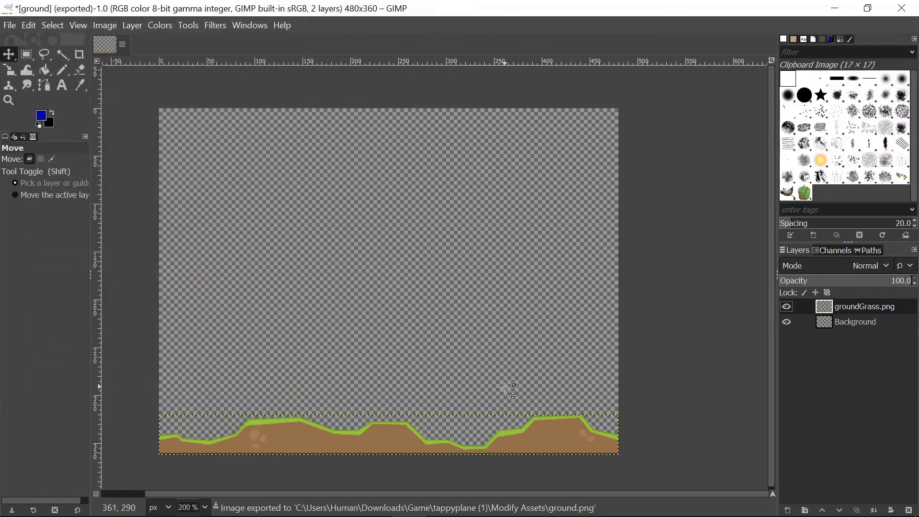
# Switch to the Modify Assets folder in File Explorer, view the re-exported ground image, and close the viewer.
pyautogui.click(838, 9)
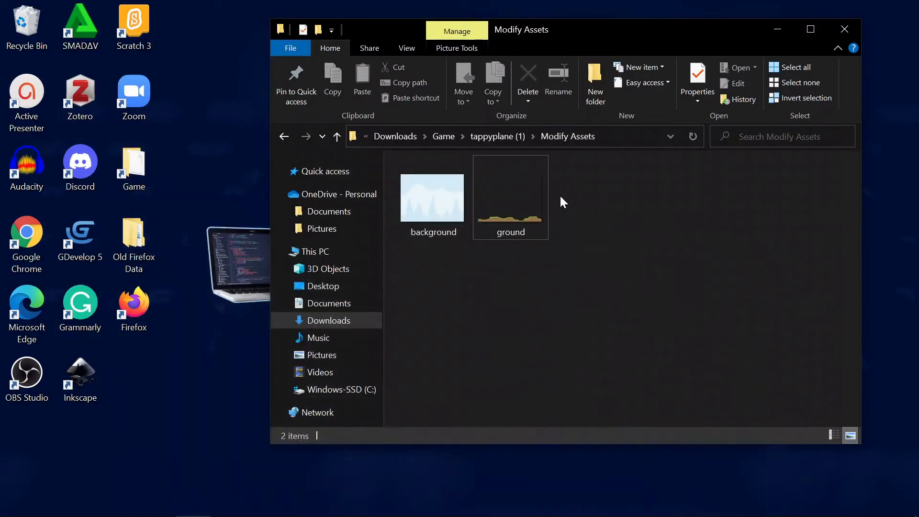
pyautogui.click(514, 199)
pyautogui.doubleClick(513, 197)
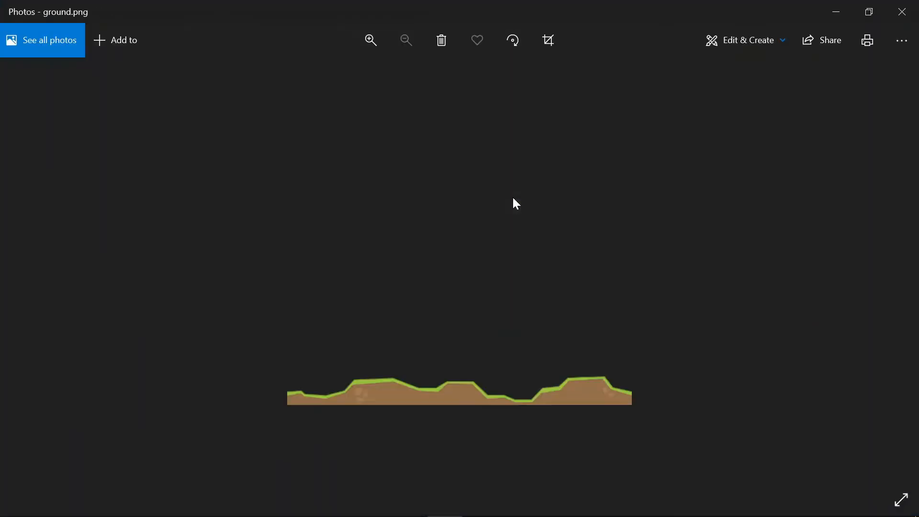
pyautogui.click(901, 13)
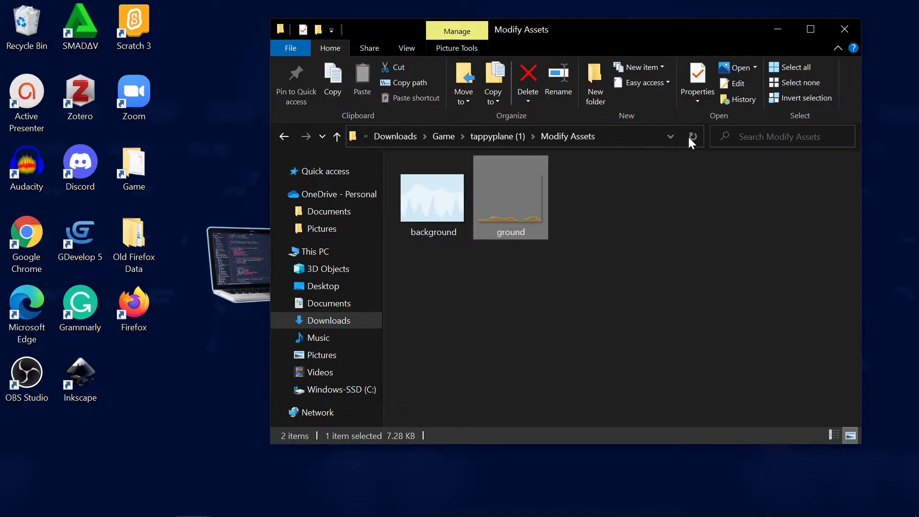
# Check the re-exported ground file's width and height in its detailed properties, and dismiss them.
pyautogui.rightClick(517, 194)
pyautogui.moveTo(540, 511)
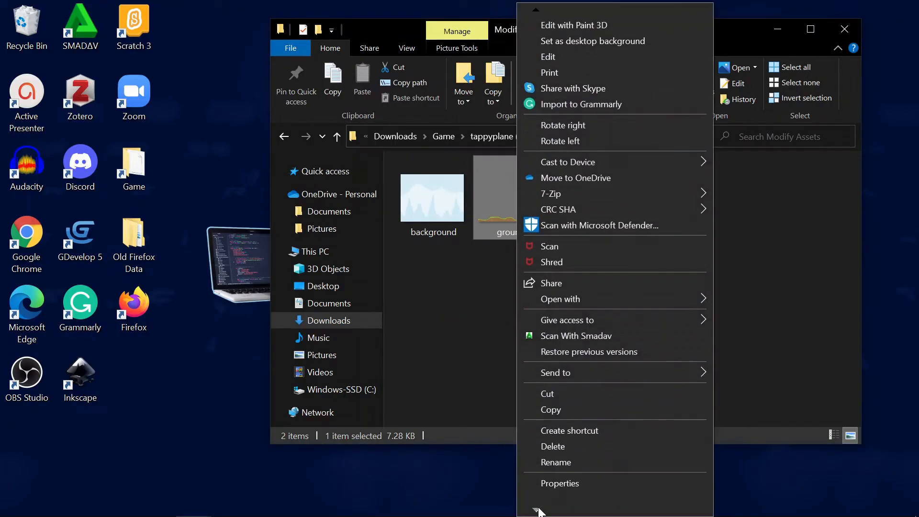
pyautogui.click(539, 481)
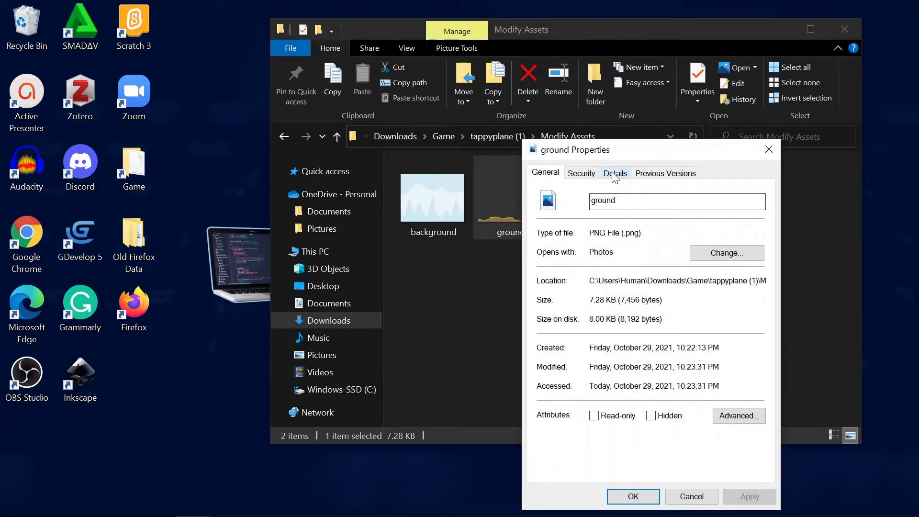
pyautogui.click(615, 173)
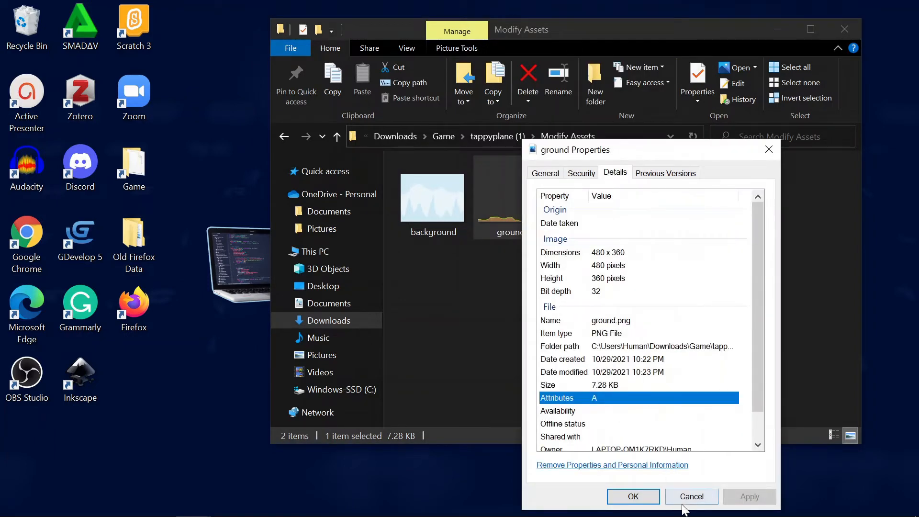
pyautogui.click(686, 498)
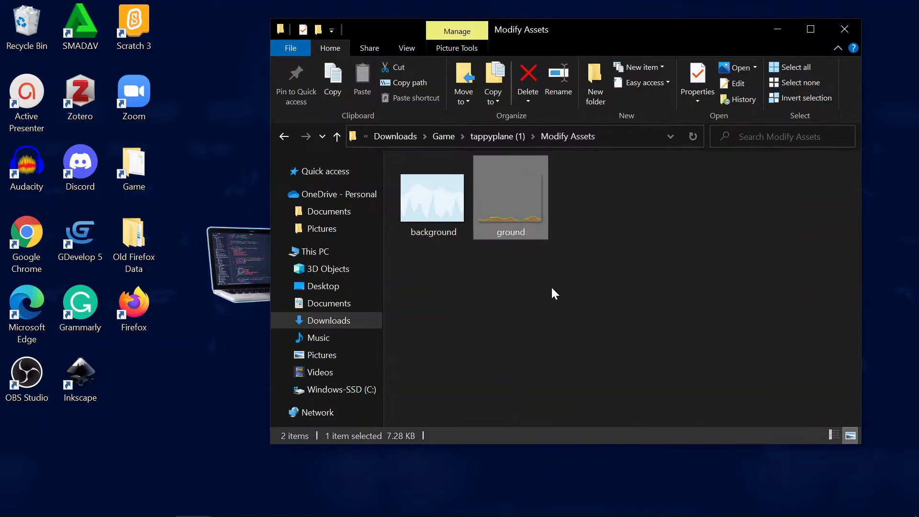
pyautogui.click(550, 265)
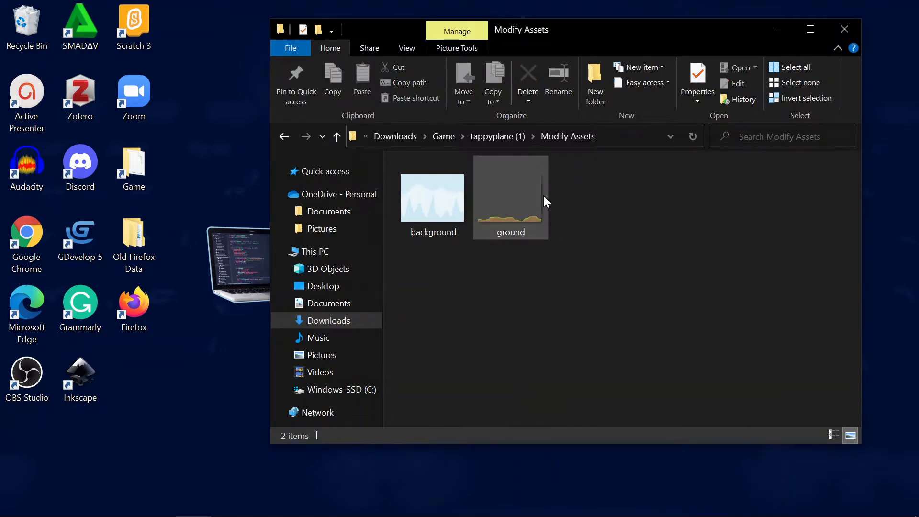
# Reopen the ground image, inspect the terrain's placement and transparent area at different magnifications, and close the viewer.
pyautogui.doubleClick(518, 203)
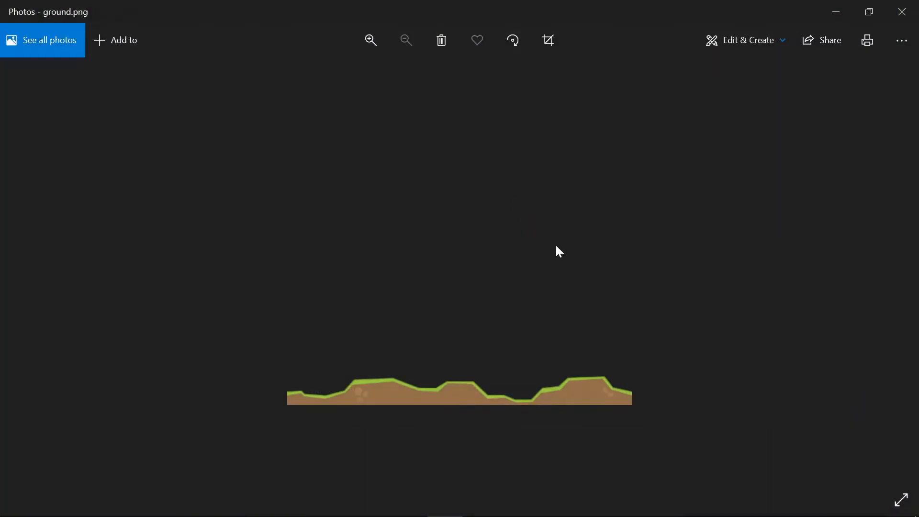
pyautogui.scroll(2, 559, 251)
pyautogui.scroll(-2, 559, 252)
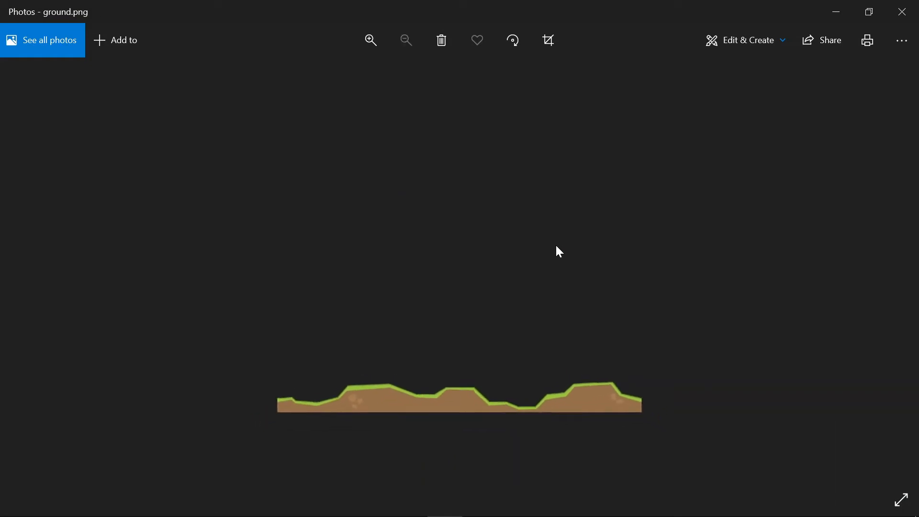
pyautogui.scroll(2, 559, 251)
pyautogui.scroll(-1, 556, 247)
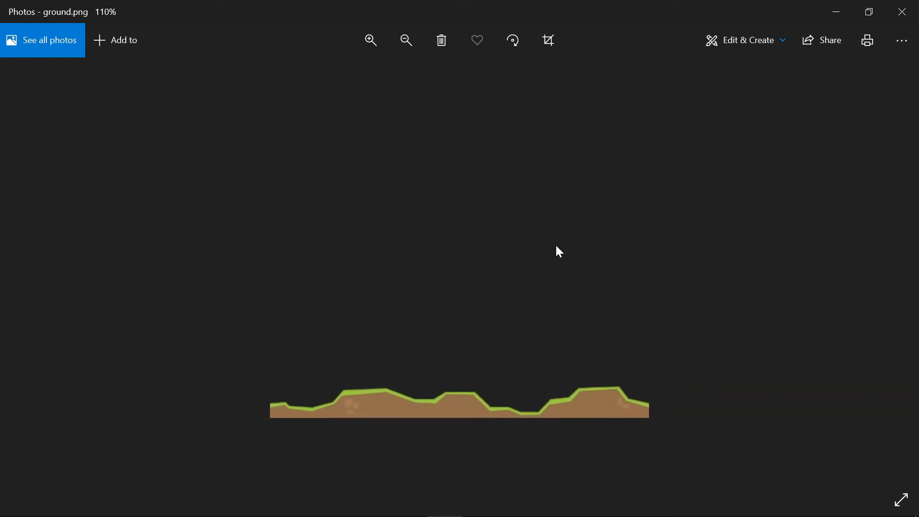
pyautogui.scroll(-1, 557, 247)
pyautogui.scroll(2, 556, 246)
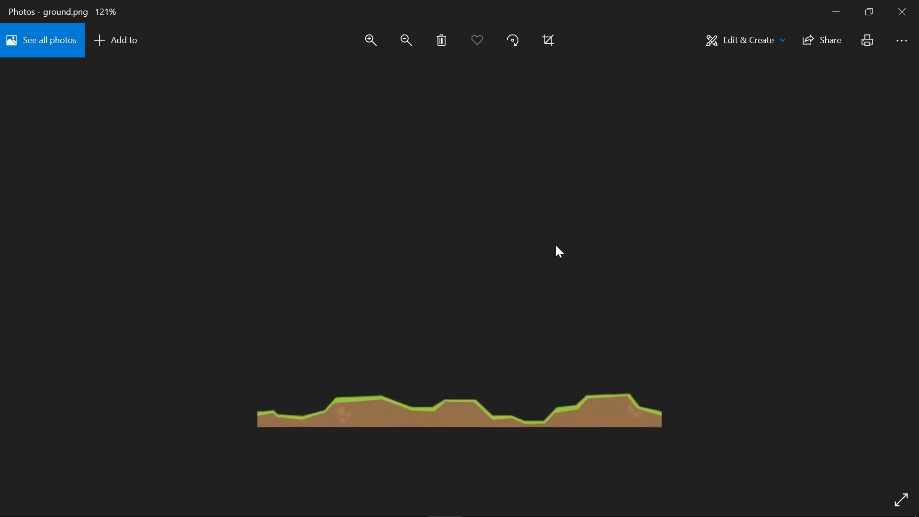
pyautogui.scroll(-1, 556, 247)
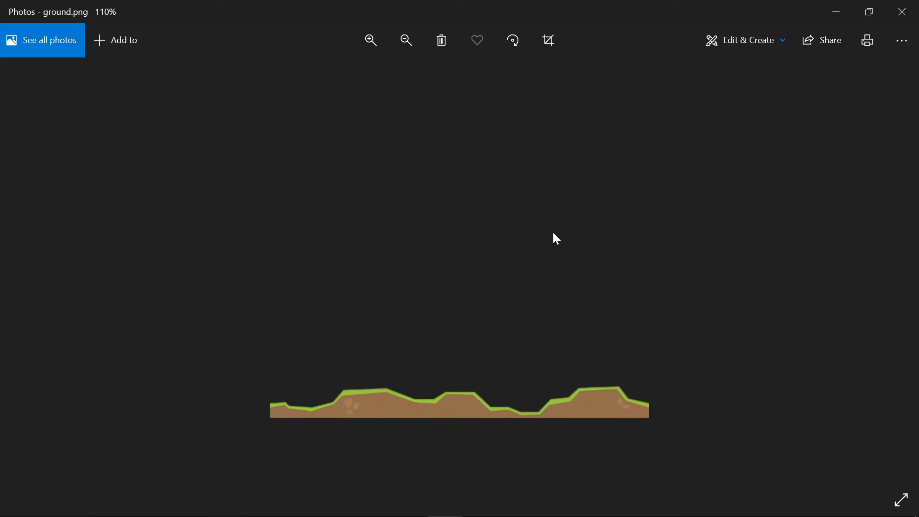
pyautogui.click(903, 12)
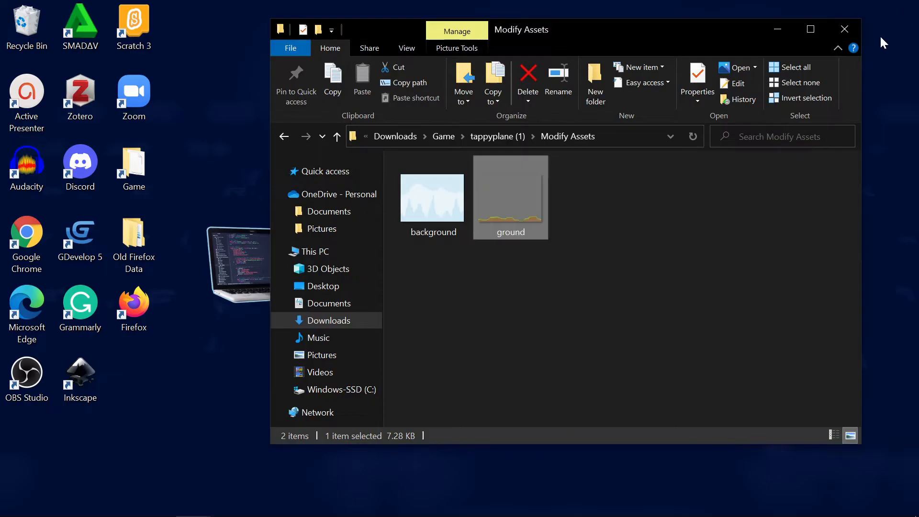
# Switch back to GIMP and quit it, discarding the unsaved changes to the ground image.
pyautogui.click(410, 501)
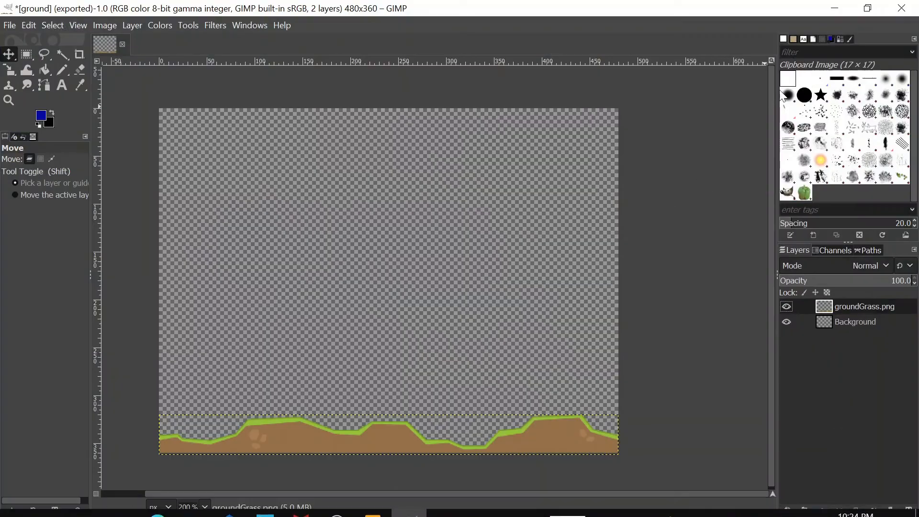
pyautogui.click(905, 13)
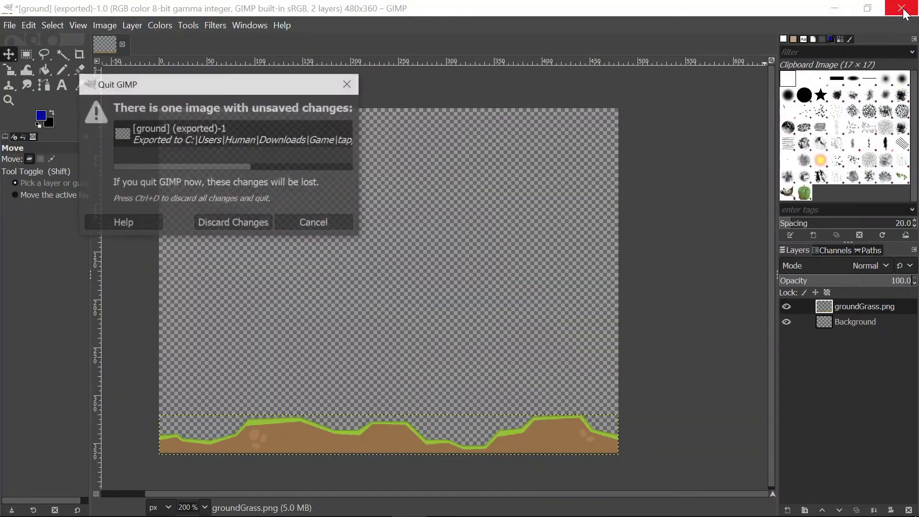
pyautogui.click(227, 227)
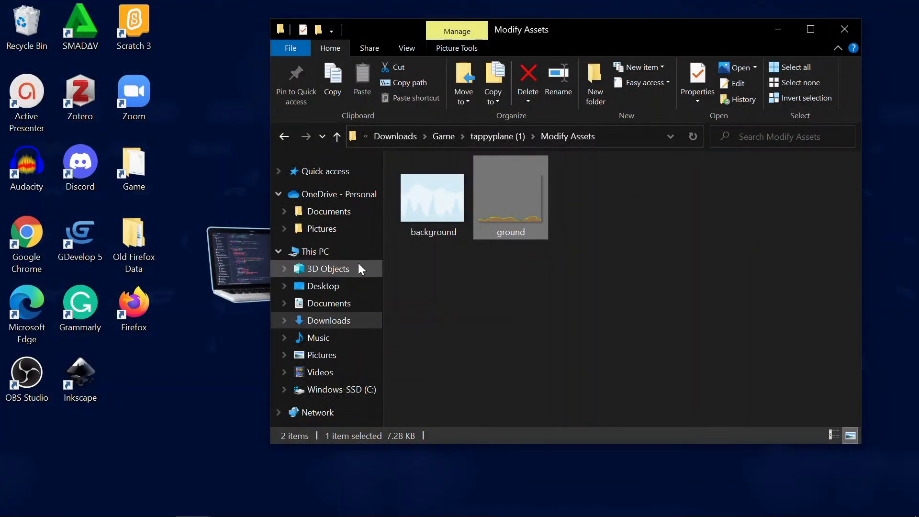
# Switch to Scratch and delete the Xy-grid and backdrop2 backdrops, keeping only backdrop1.
pyautogui.click(374, 501)
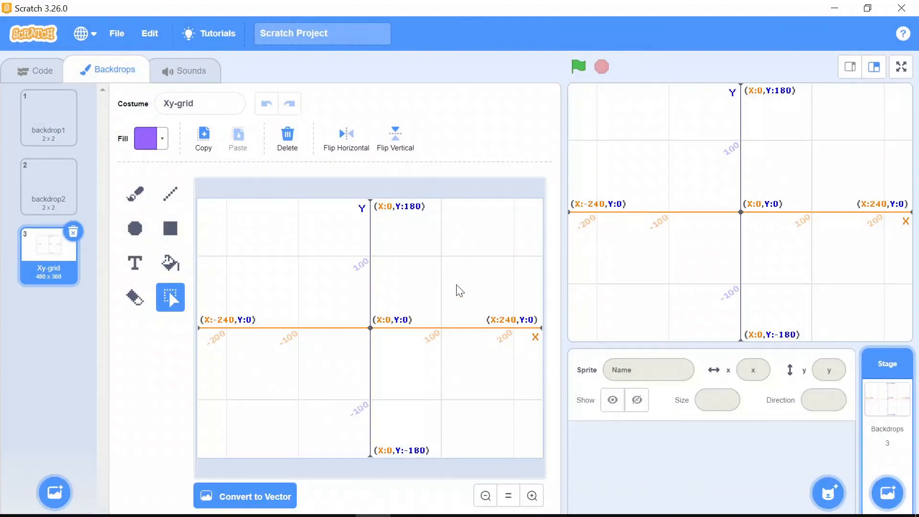
pyautogui.click(72, 231)
pyautogui.click(73, 164)
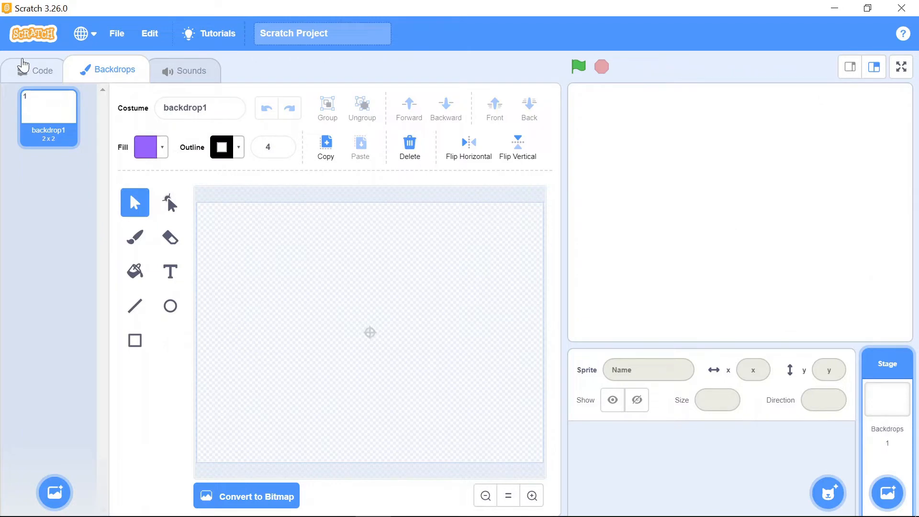
# Show the Stage's code blocks and change the interface language to Bahasa Indonesia.
pyautogui.click(23, 64)
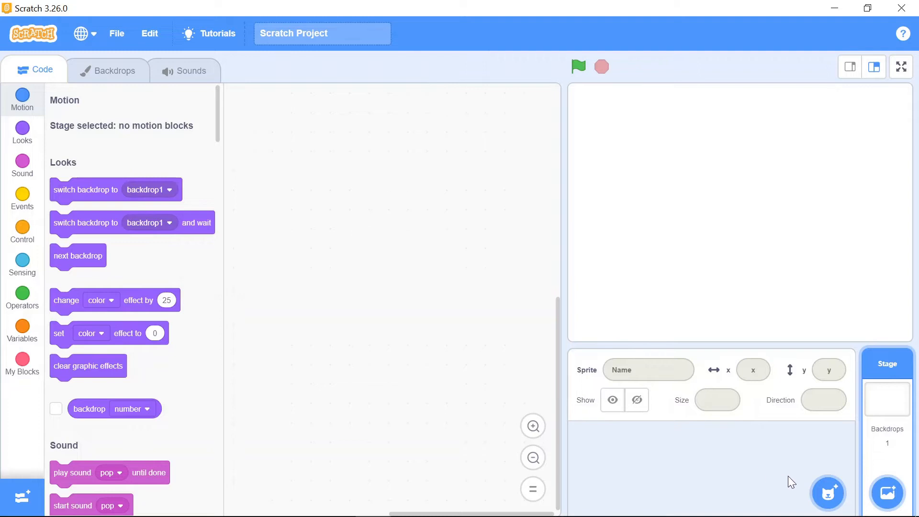
pyautogui.moveTo(830, 496)
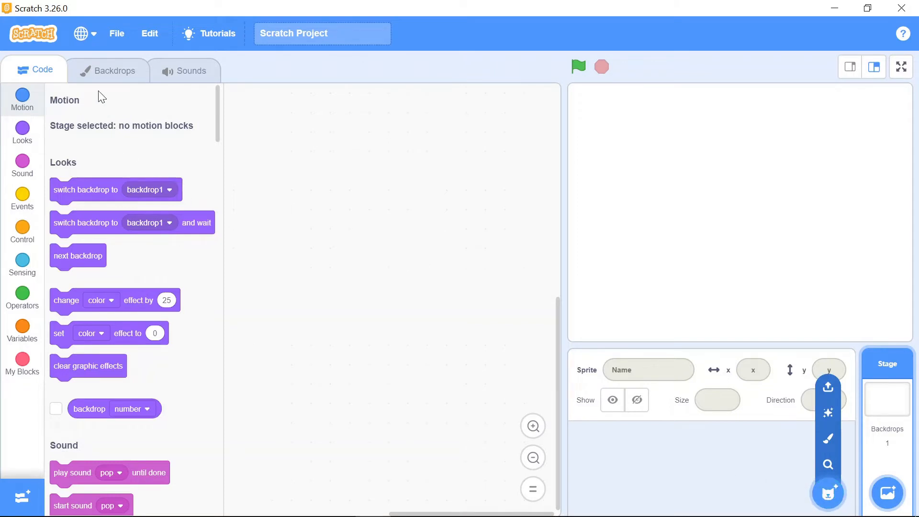
pyautogui.click(117, 36)
pyautogui.click(91, 36)
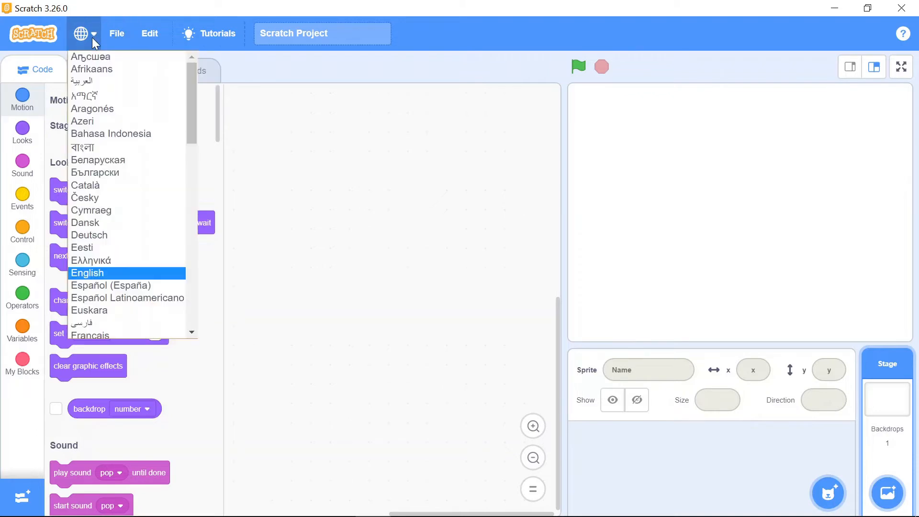
pyautogui.click(107, 136)
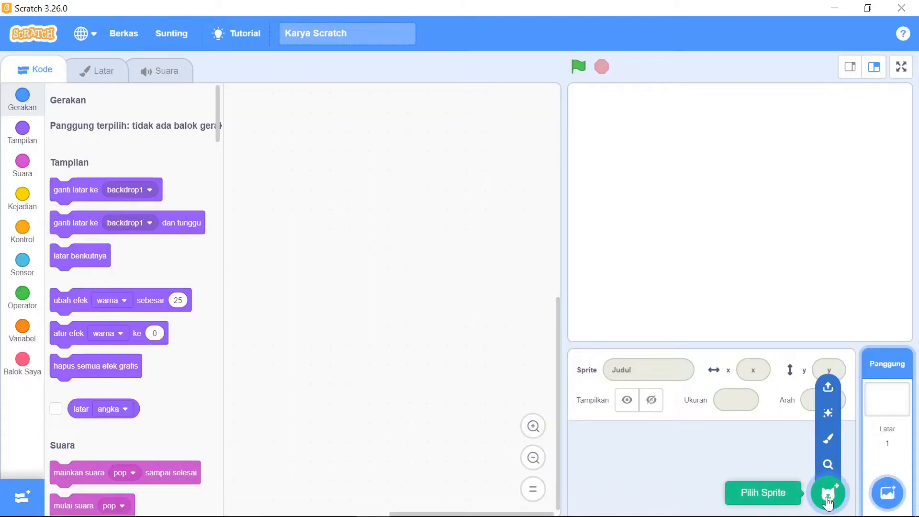
# Create a blank painted sprite, start a costume upload, and browse to Downloads > Game > tappyplane (1) > PNG > Planes.
pyautogui.click(827, 440)
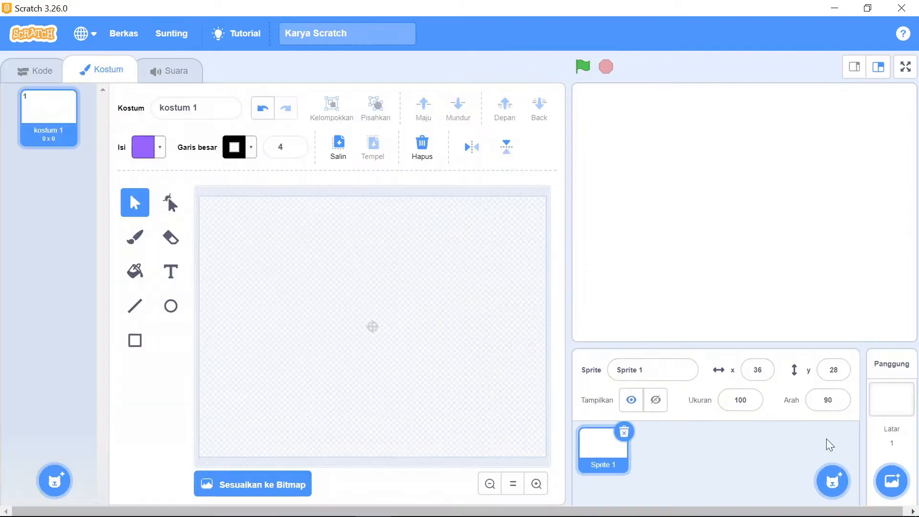
pyautogui.moveTo(46, 486)
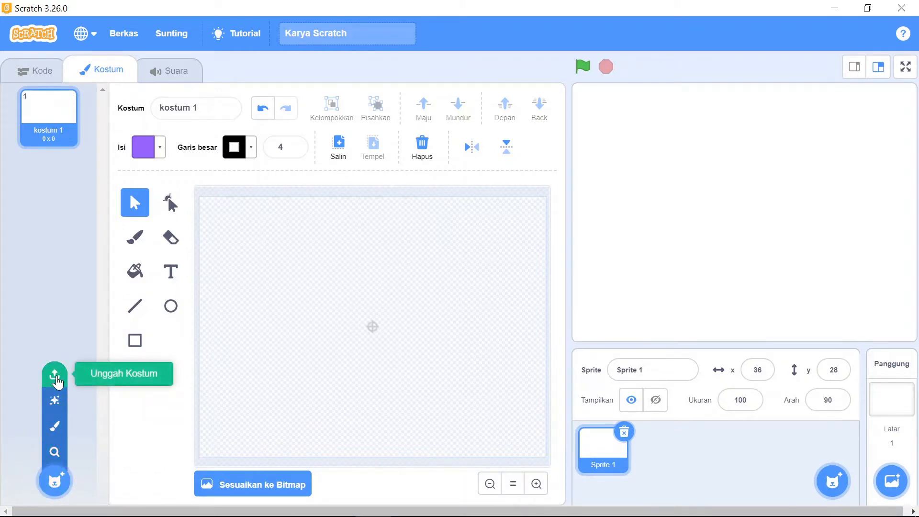
pyautogui.click(56, 382)
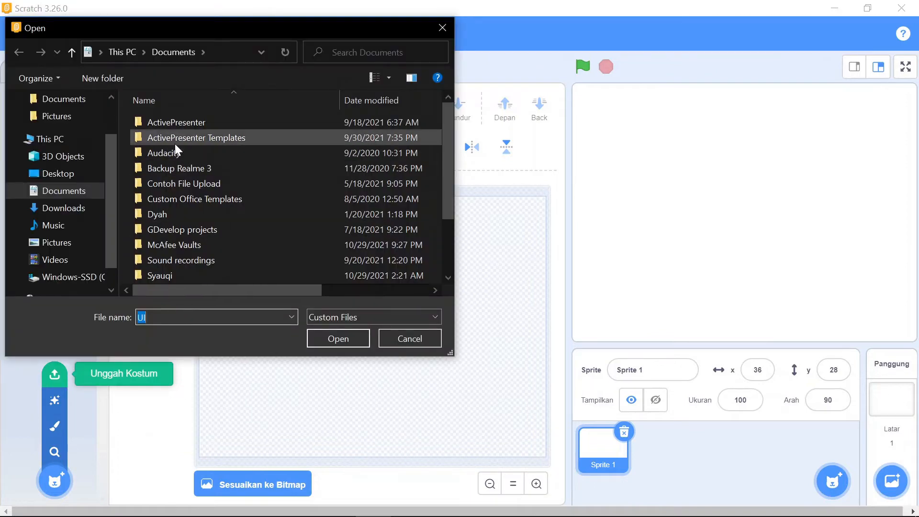
pyautogui.click(77, 208)
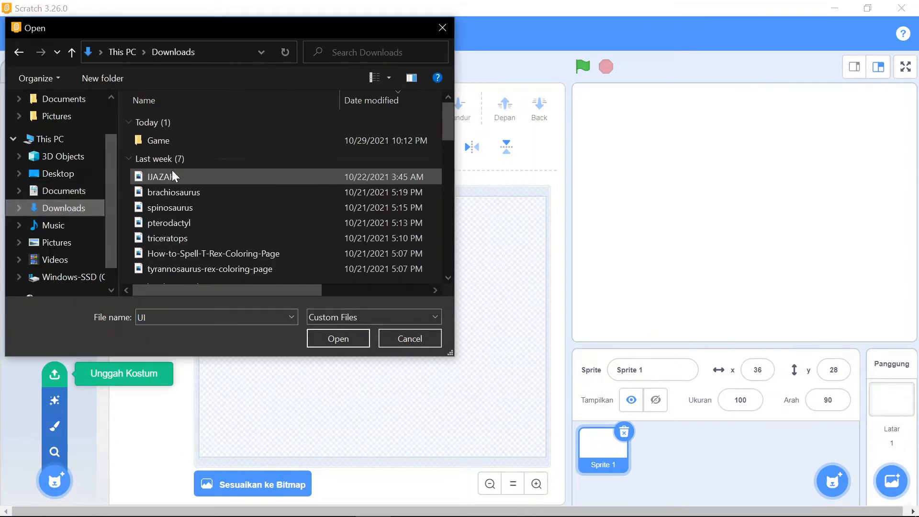
pyautogui.doubleClick(163, 143)
pyautogui.doubleClick(162, 127)
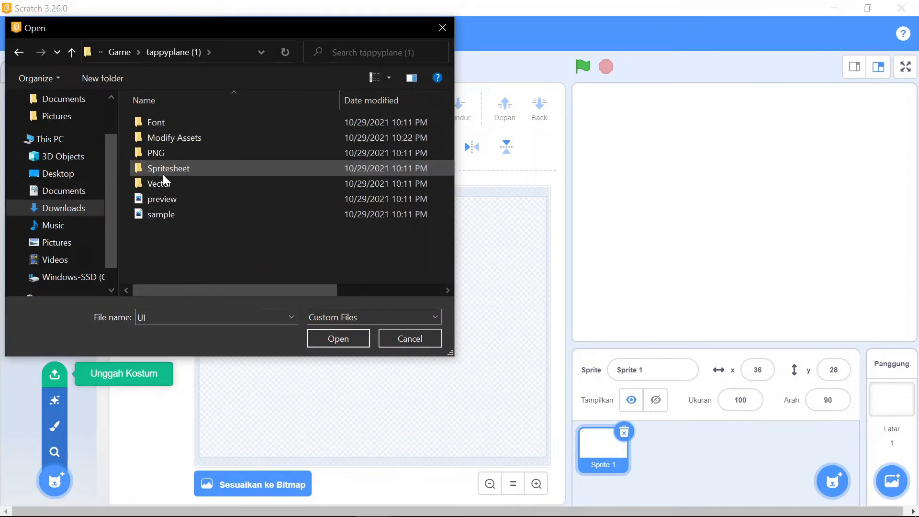
pyautogui.doubleClick(162, 155)
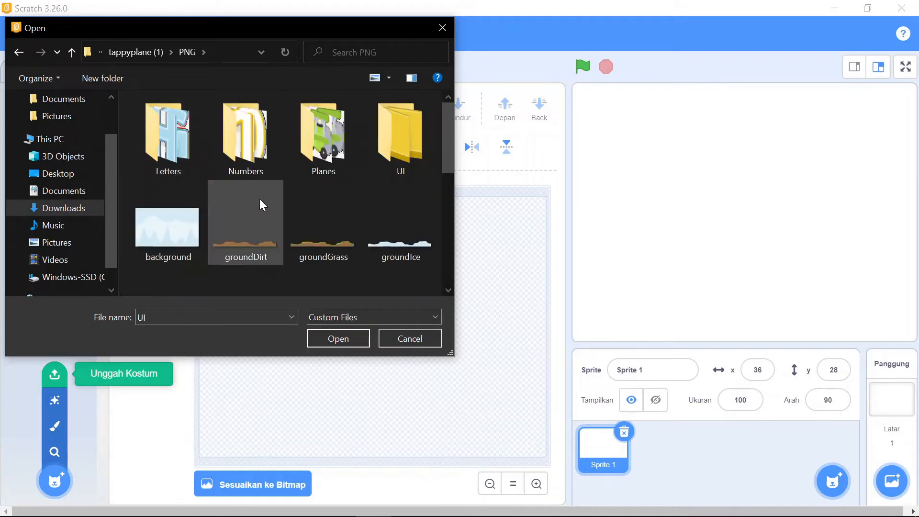
pyautogui.doubleClick(316, 157)
# Upload planeYellow1, planeYellow2 and planeYellow3 together as costumes of Sprite 1.
pyautogui.scroll(-2, 327, 235)
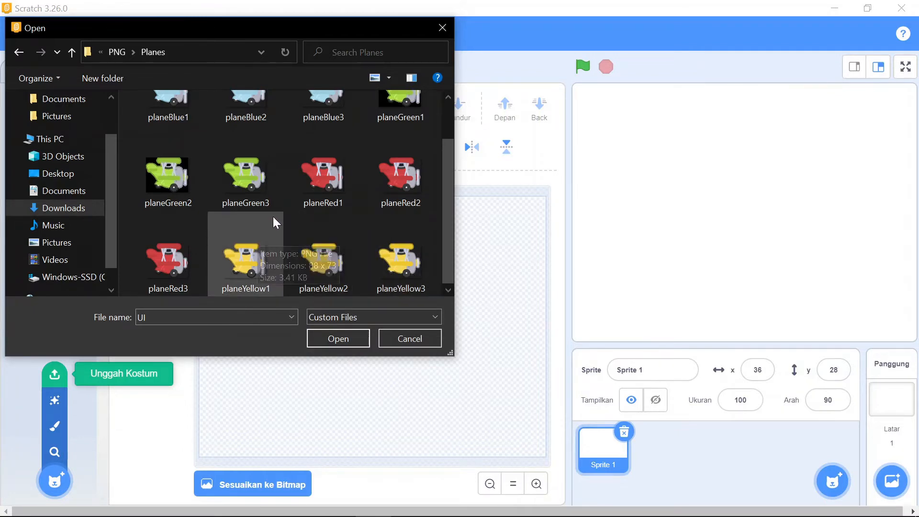
pyautogui.scroll(1, 272, 211)
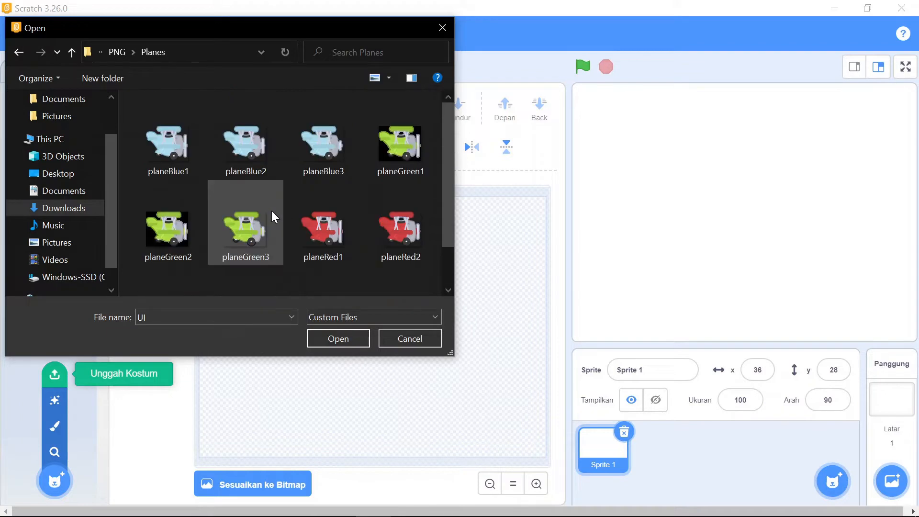
pyautogui.scroll(-1, 271, 211)
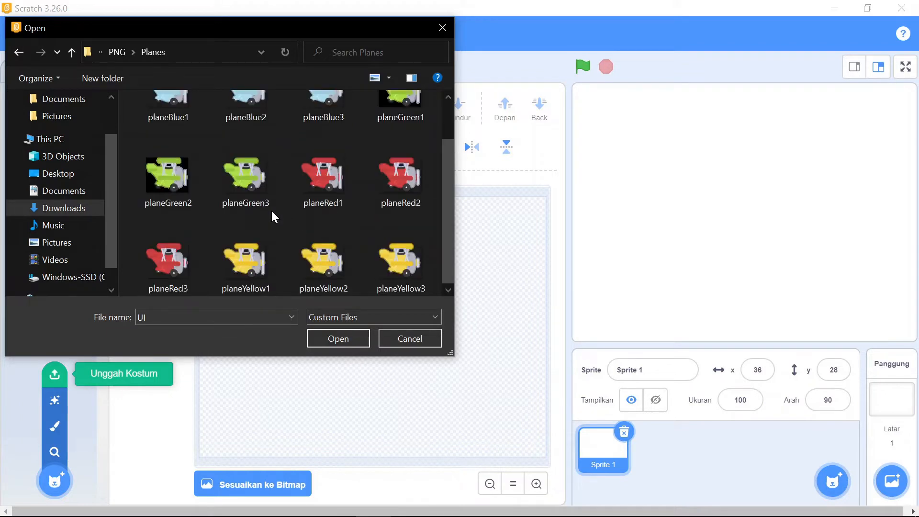
pyautogui.click(240, 260)
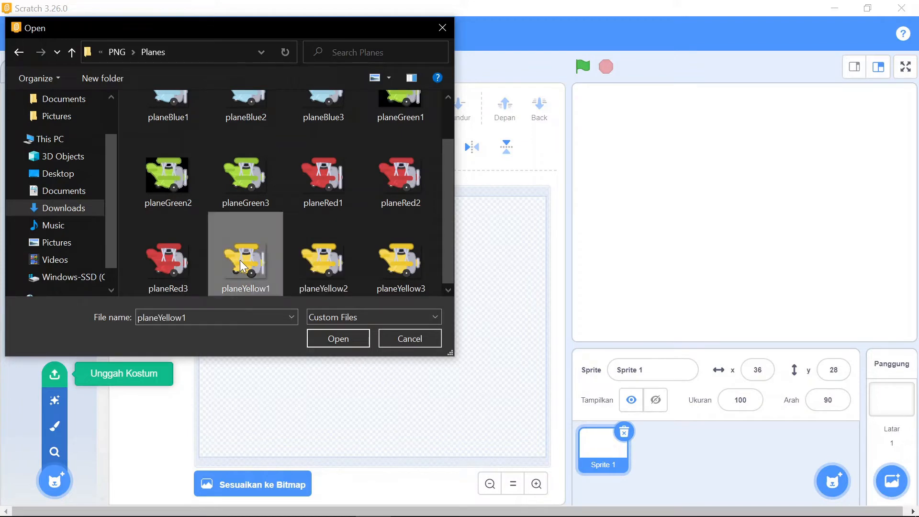
pyautogui.keyDown('ctrl'); pyautogui.click(325, 263); pyautogui.keyUp('ctrl')
pyautogui.keyDown('ctrl'); pyautogui.click(390, 263); pyautogui.keyUp('ctrl')
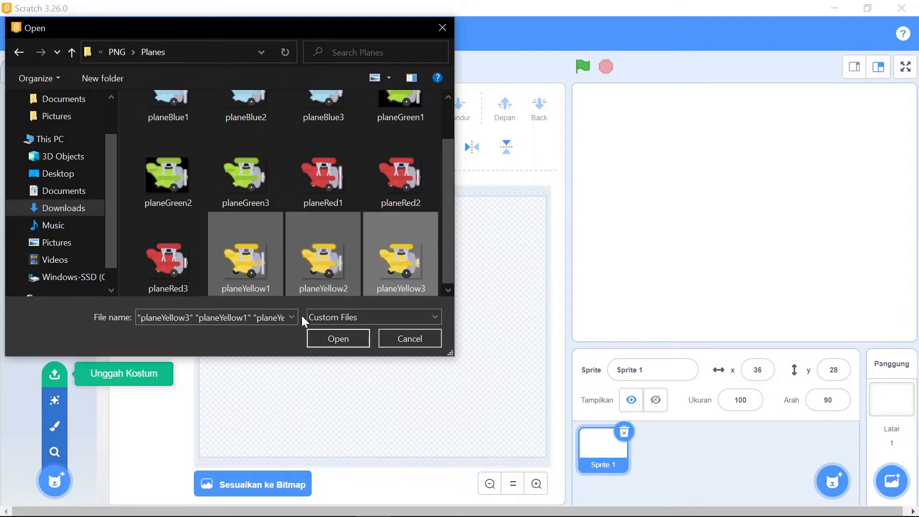
pyautogui.click(330, 338)
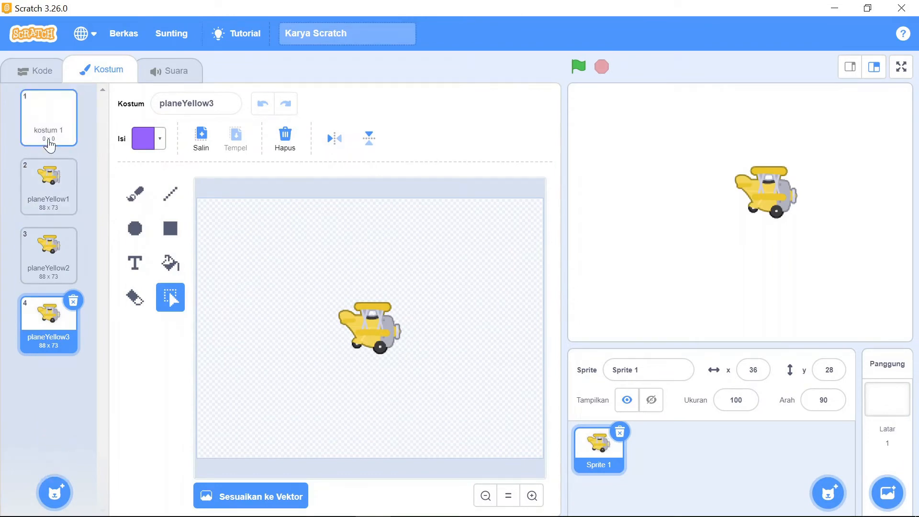
# Delete the empty kostum 1 costume and rename the sprite to pesawat.
pyautogui.click(56, 122)
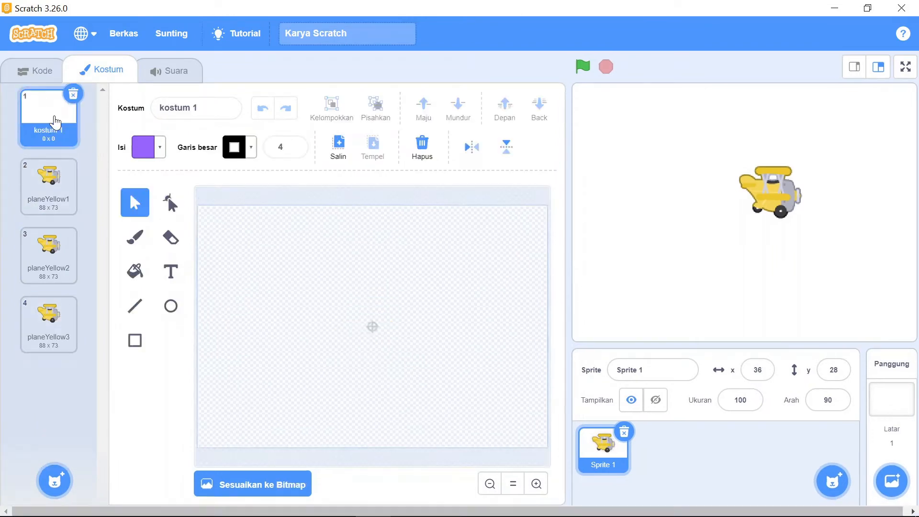
pyautogui.click(73, 94)
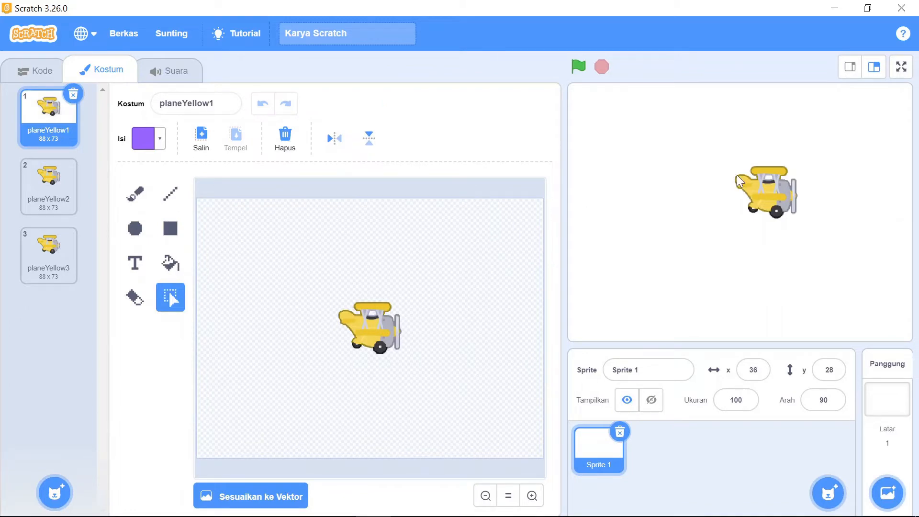
pyautogui.click(662, 369)
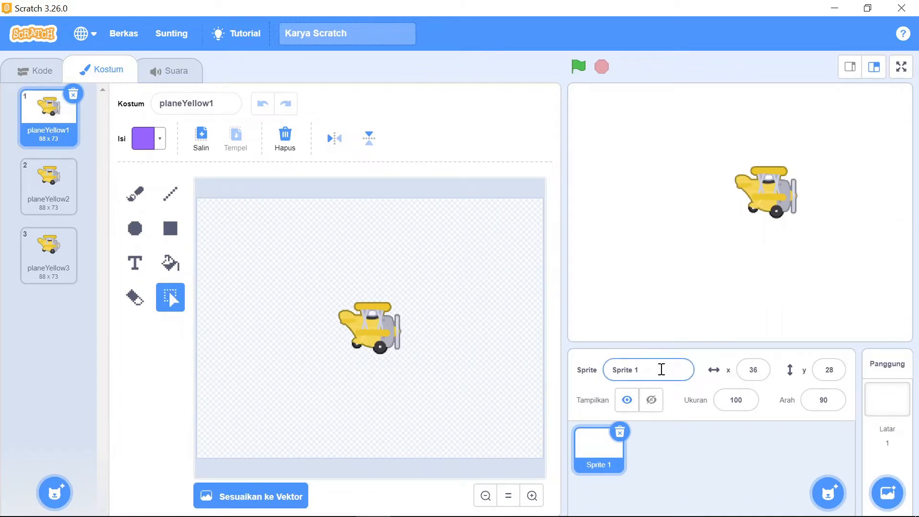
pyautogui.click(595, 461)
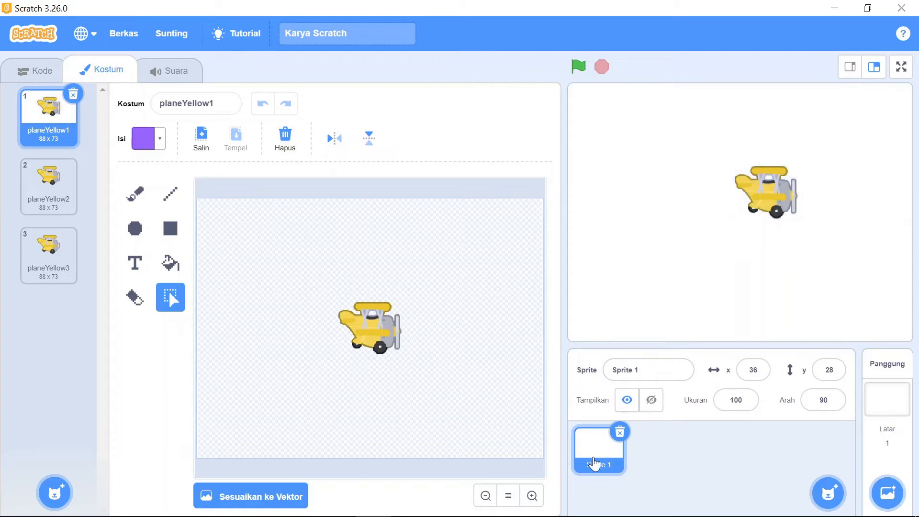
pyautogui.click(60, 194)
pyautogui.click(39, 127)
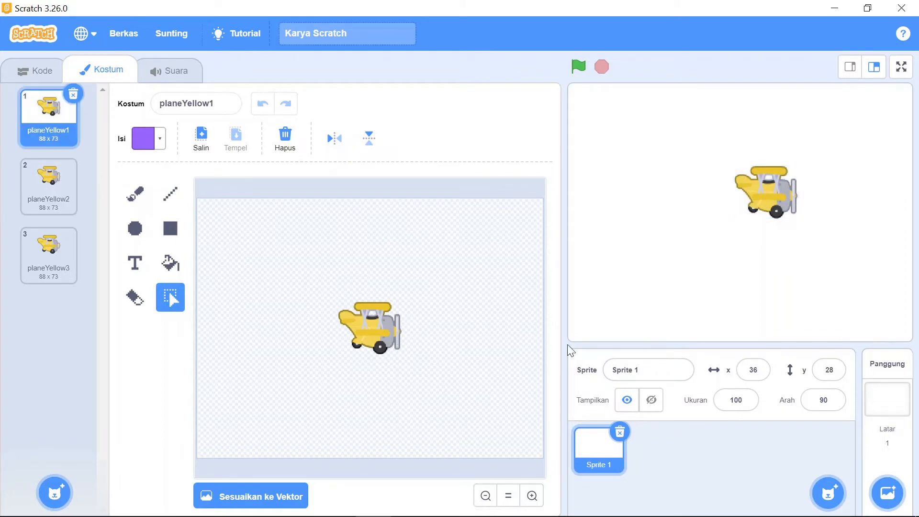
pyautogui.click(661, 366)
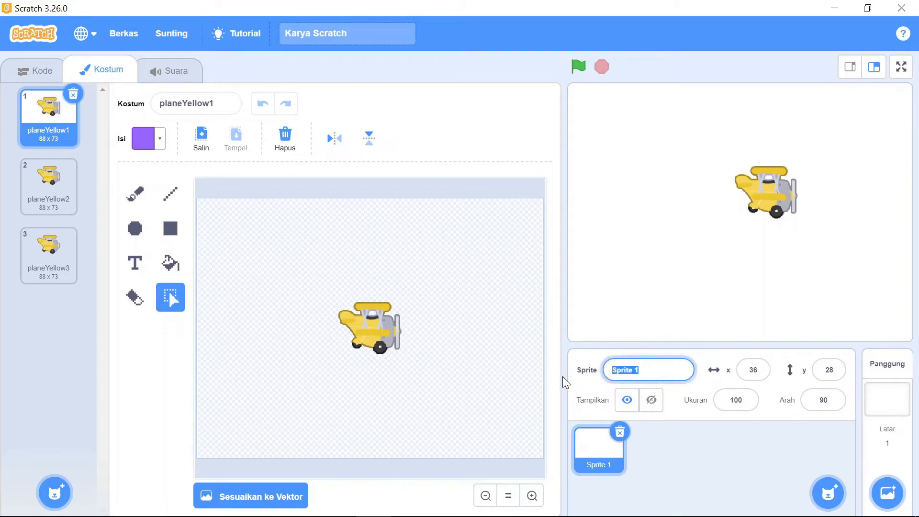
pyautogui.write('pesawat')
pyautogui.press('Return')
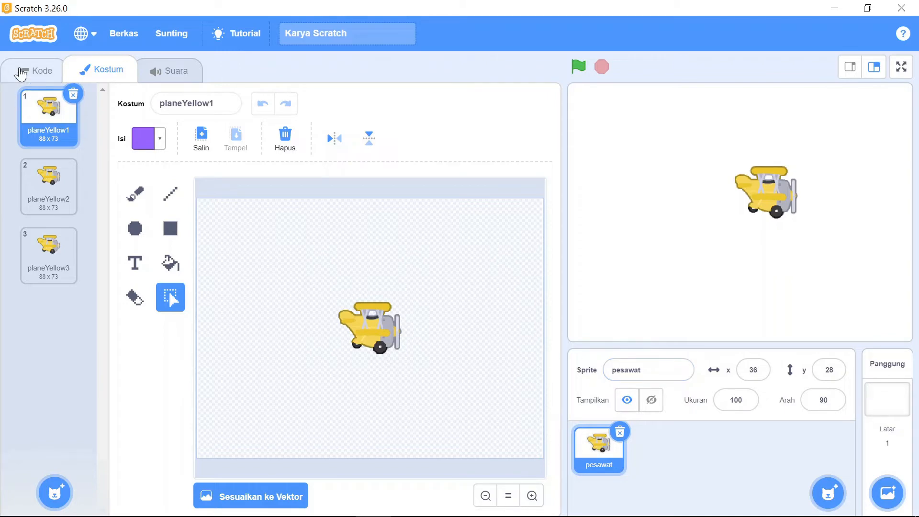
# Show the pesawat sprite's code blocks, move the plane to the left part of the stage and set its size to 45.
pyautogui.click(36, 71)
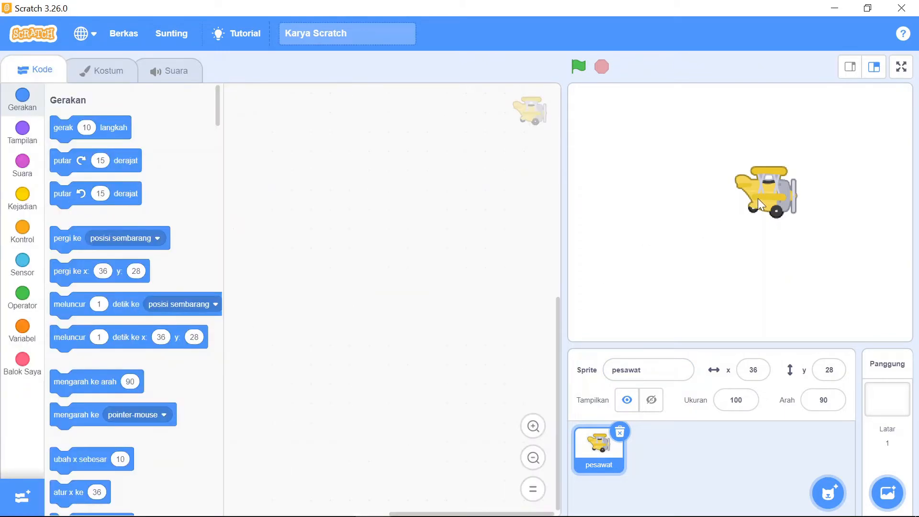
pyautogui.moveTo(769, 192); pyautogui.dragTo(643, 228)
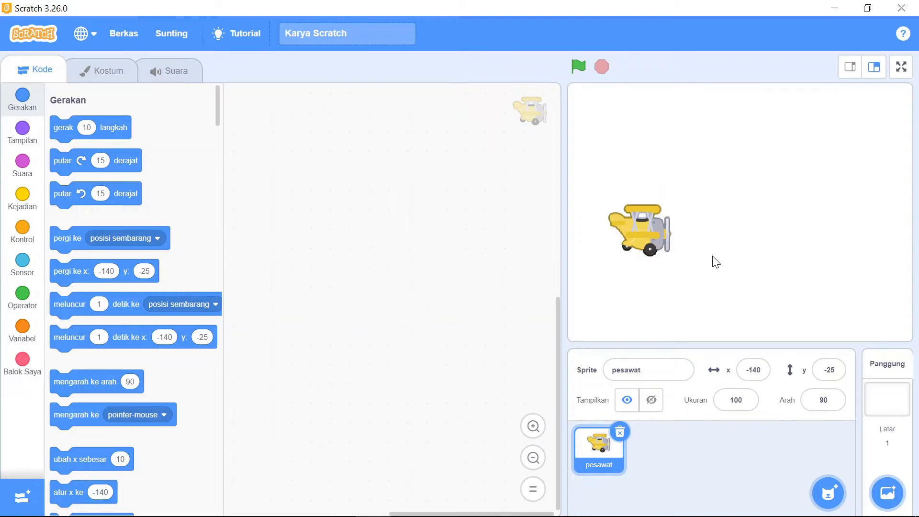
pyautogui.click(730, 400)
pyautogui.write('45')
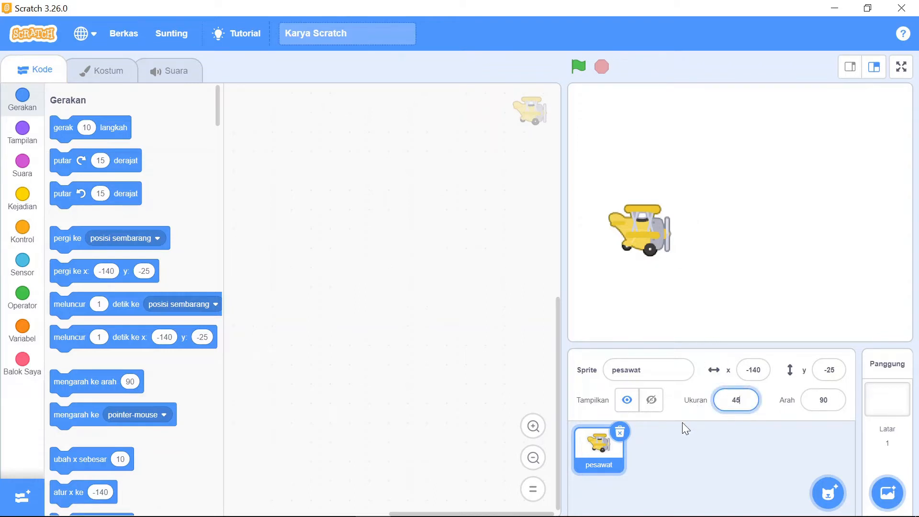
pyautogui.press('Return')
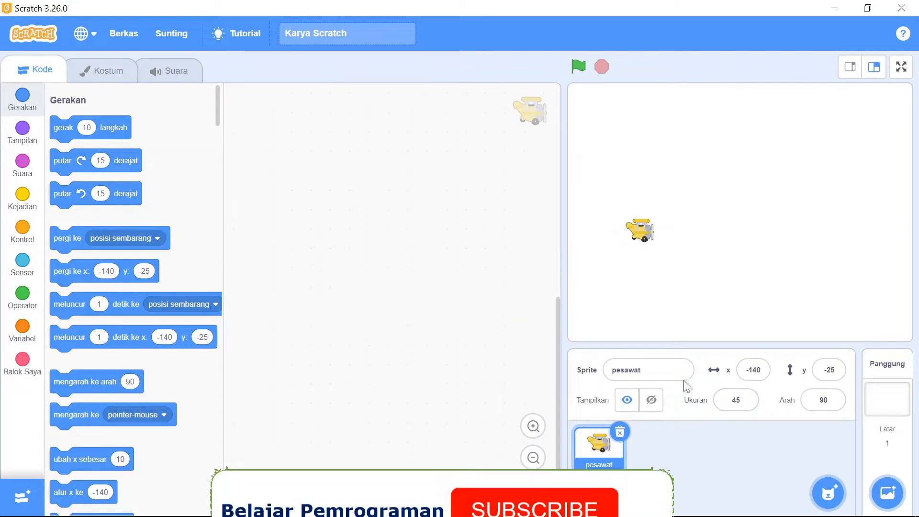
# Position the pesawat sprite at x -155, y 0.
pyautogui.moveTo(644, 230); pyautogui.dragTo(627, 231)
pyautogui.click(753, 370)
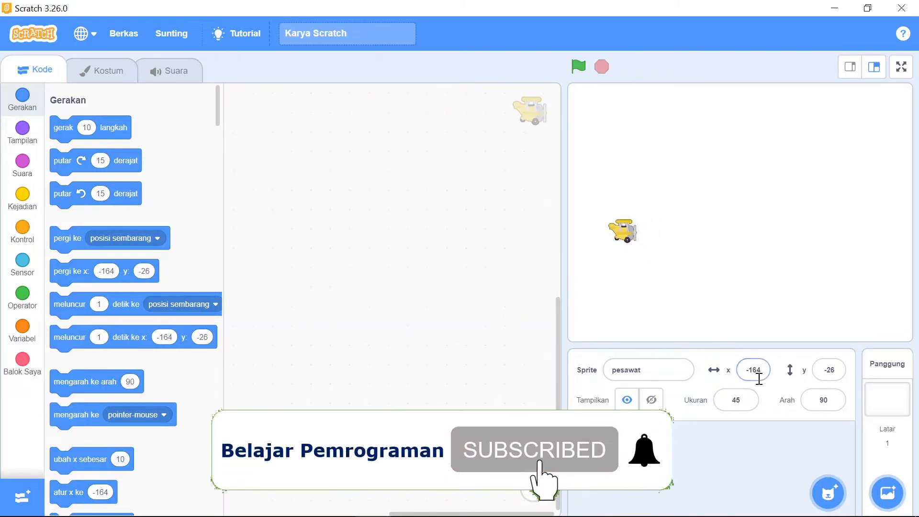
pyautogui.write('-155')
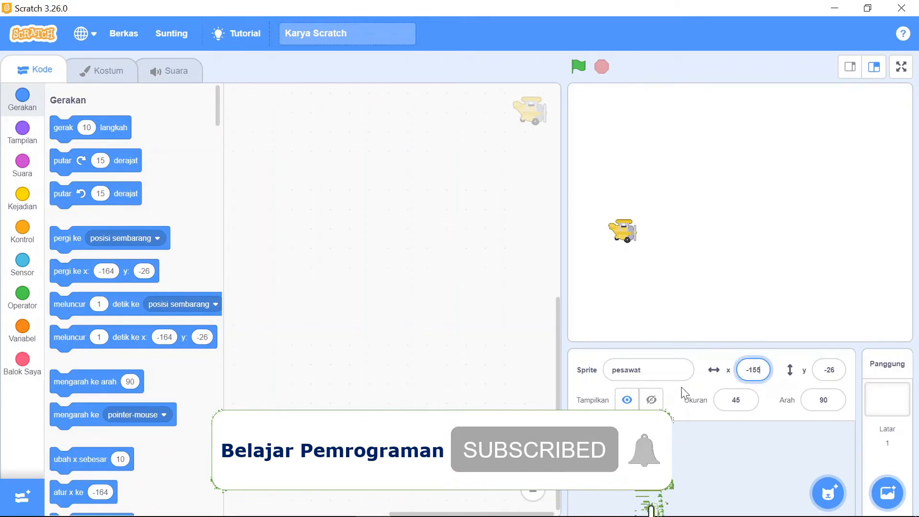
pyautogui.press('Return')
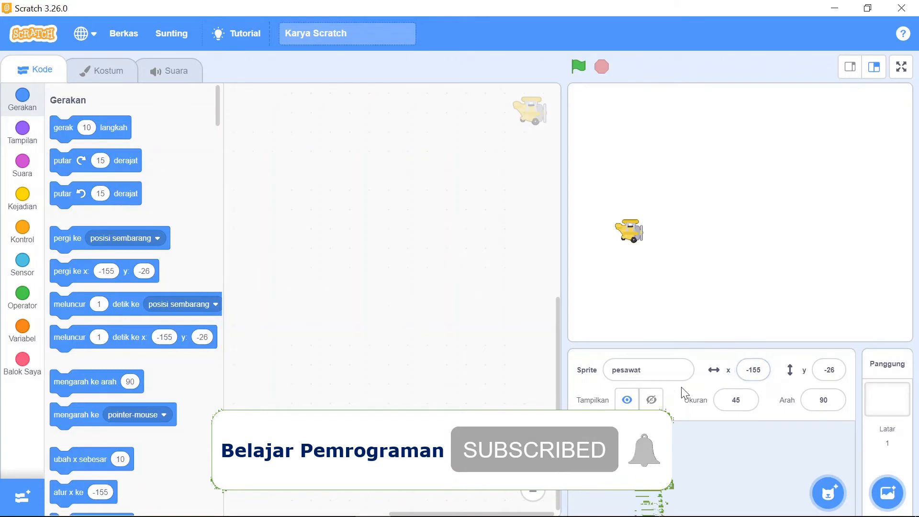
pyautogui.click(838, 373)
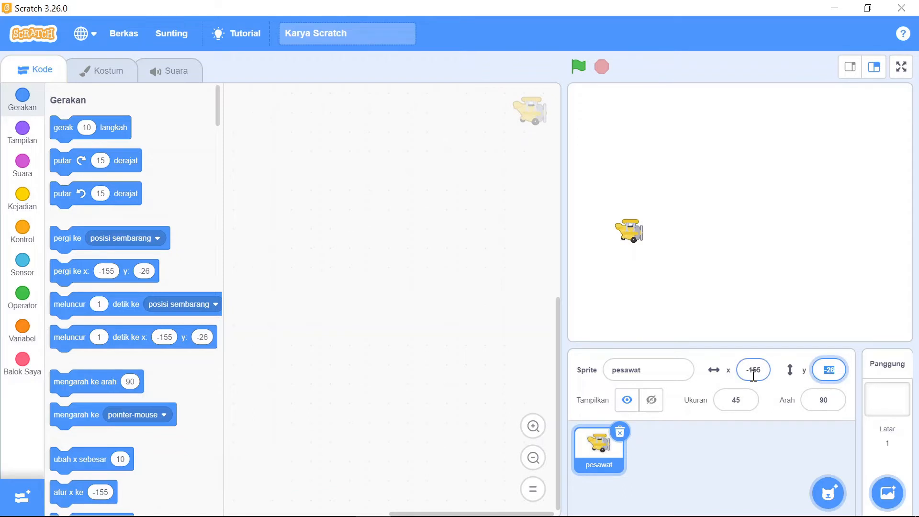
pyautogui.press('Return')
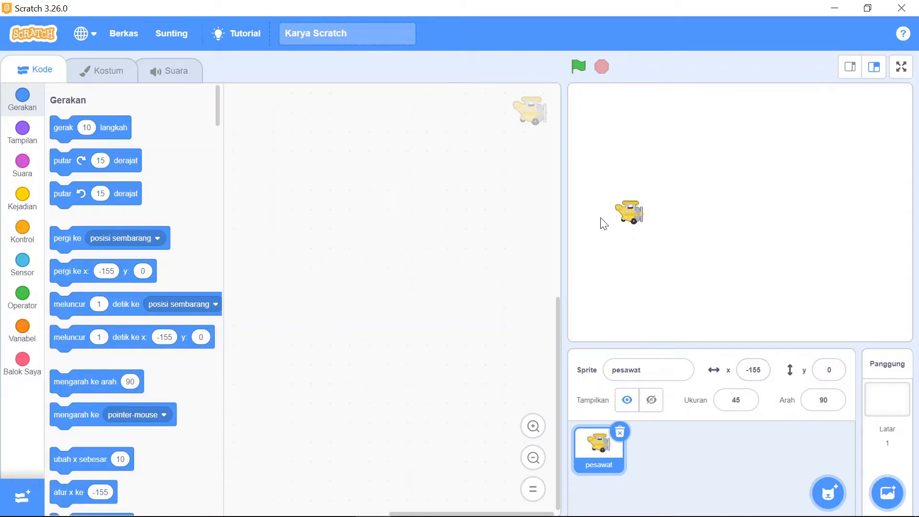
# Start a green-flag script for pesawat with a pergi ke block set to x -155, y 0.
pyautogui.click(25, 199)
pyautogui.moveTo(77, 132); pyautogui.dragTo(308, 124)
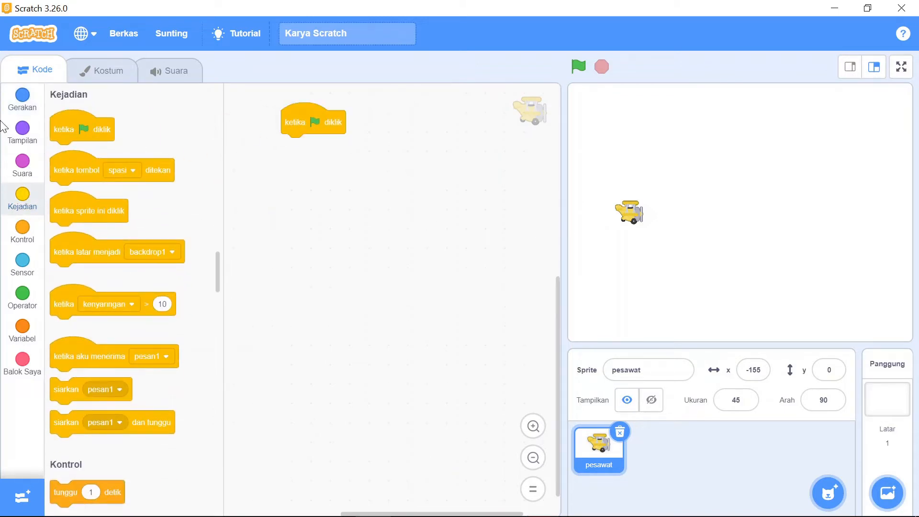
pyautogui.click(24, 104)
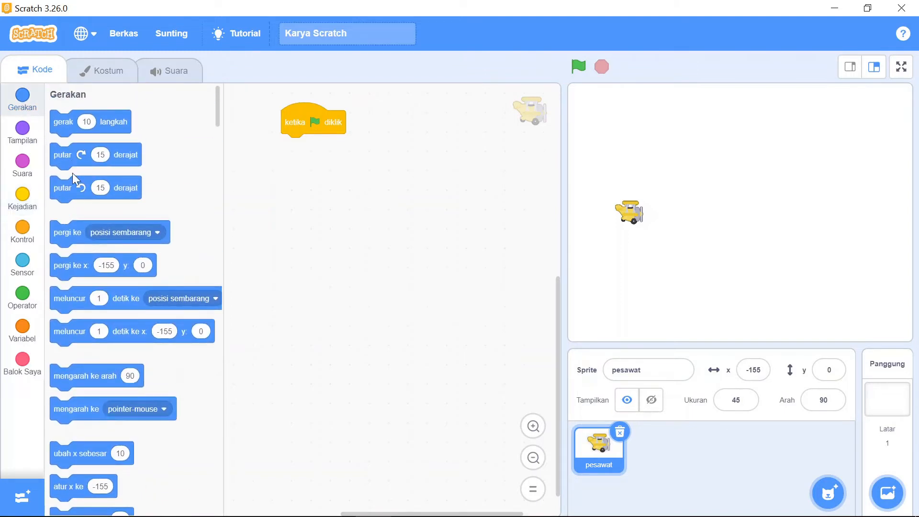
pyautogui.moveTo(57, 267); pyautogui.dragTo(288, 148)
pyautogui.click(339, 146)
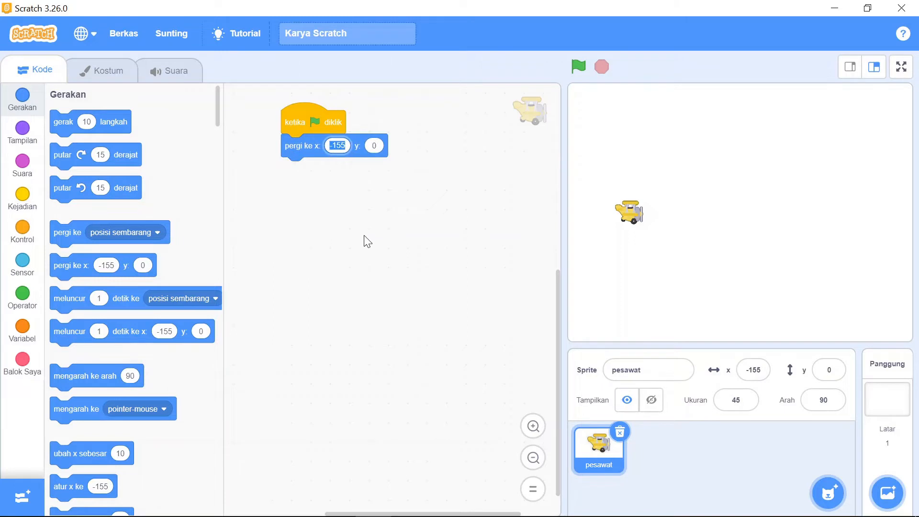
pyautogui.write('0')
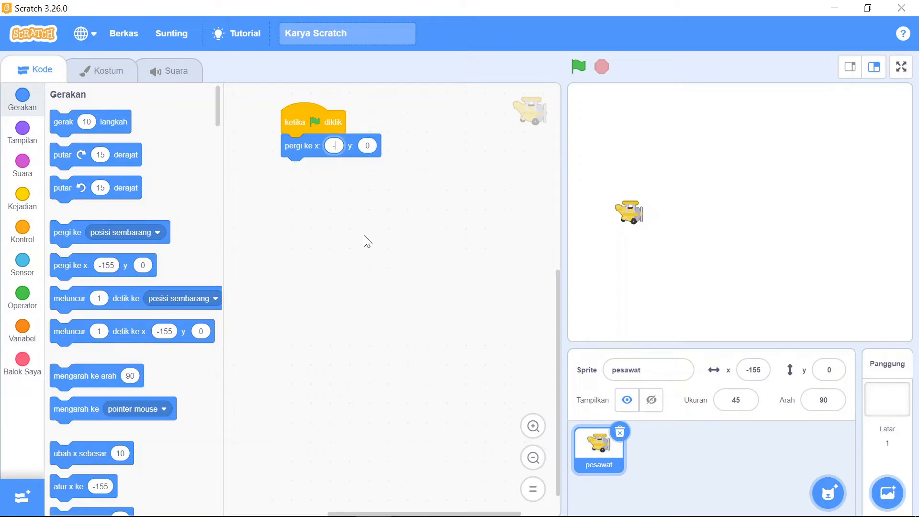
pyautogui.write('155')
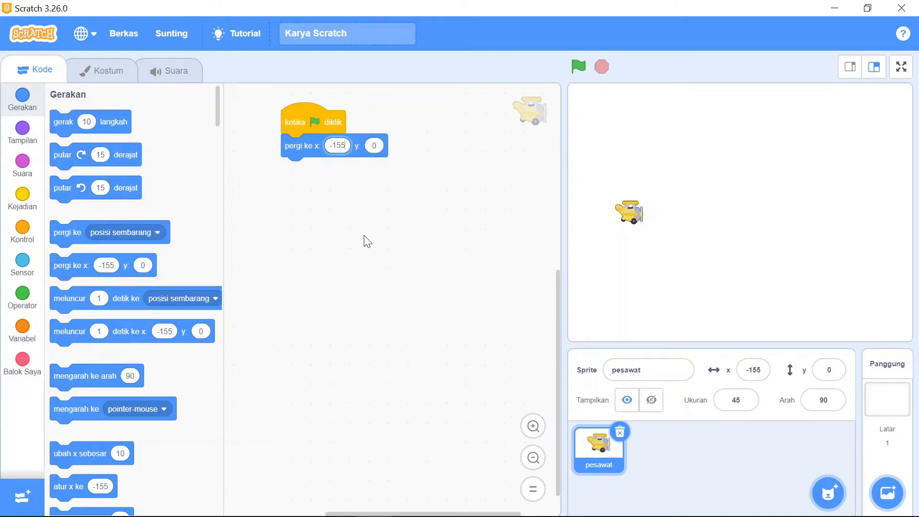
pyautogui.click(376, 146)
# Add a selamanya loop block and leave it detached just below the green-flag script.
pyautogui.click(37, 241)
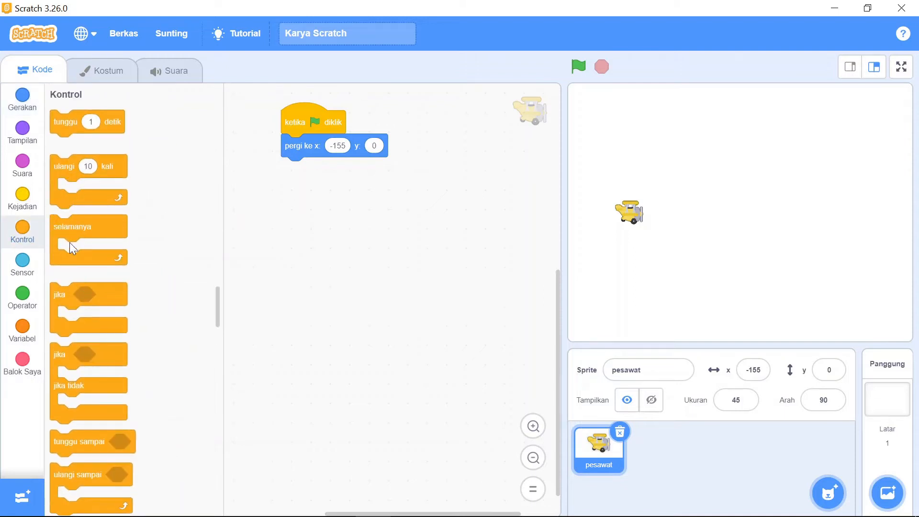
pyautogui.moveTo(70, 242); pyautogui.dragTo(297, 174)
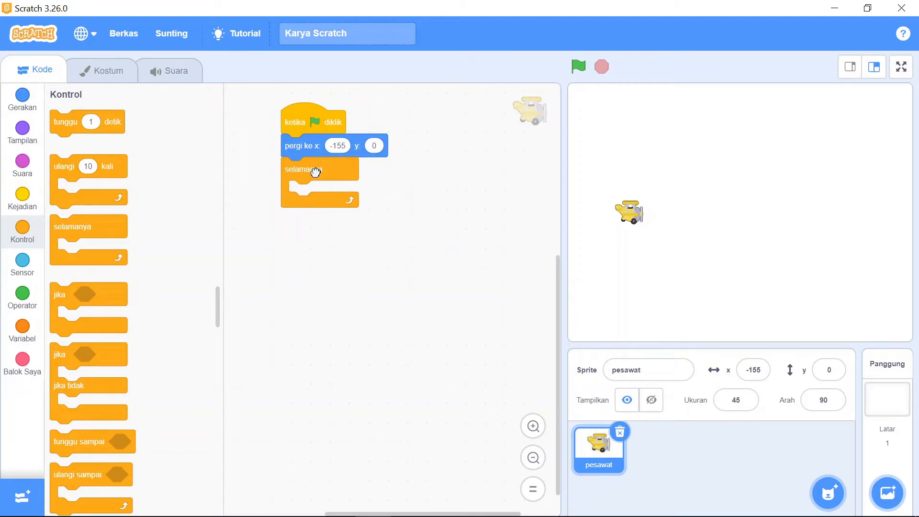
pyautogui.moveTo(316, 171); pyautogui.dragTo(314, 225)
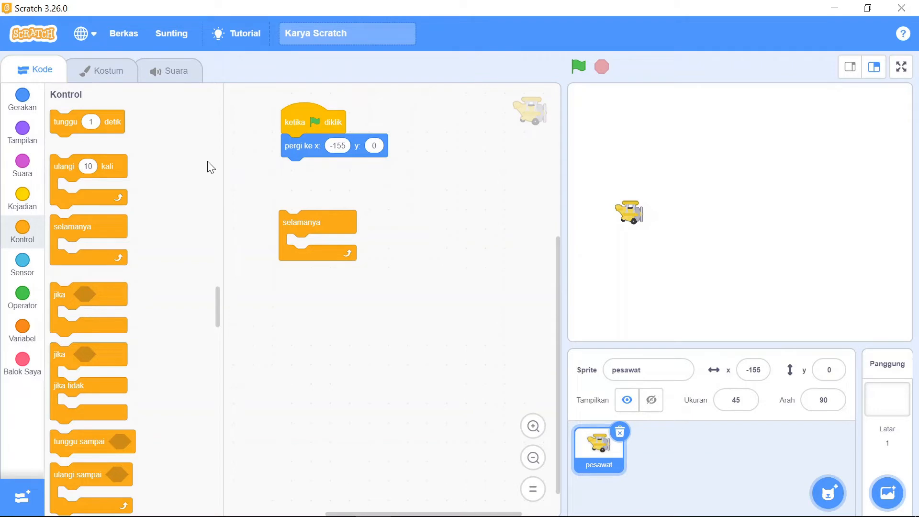
# Attach a ganti kostum ke block set to planeYellow1 below the pergi ke block, and view the sprite's costumes.
pyautogui.click(22, 134)
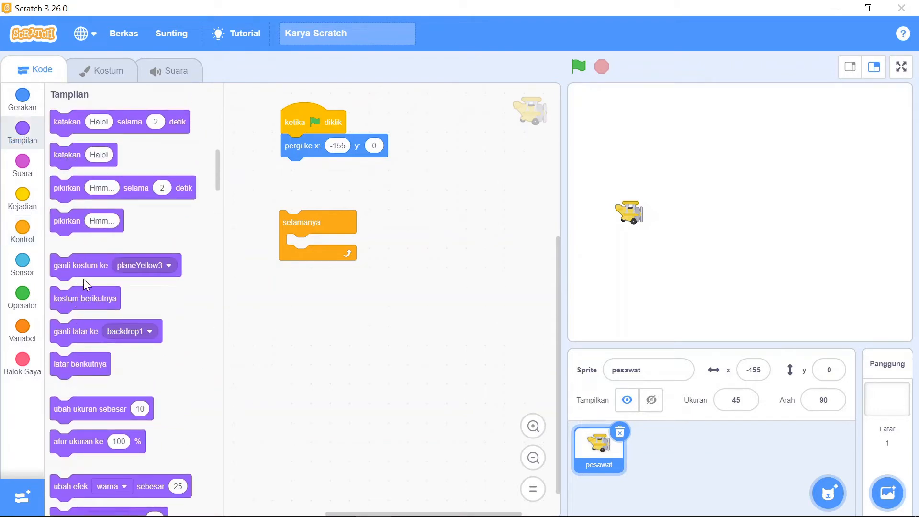
pyautogui.moveTo(80, 265); pyautogui.dragTo(313, 187)
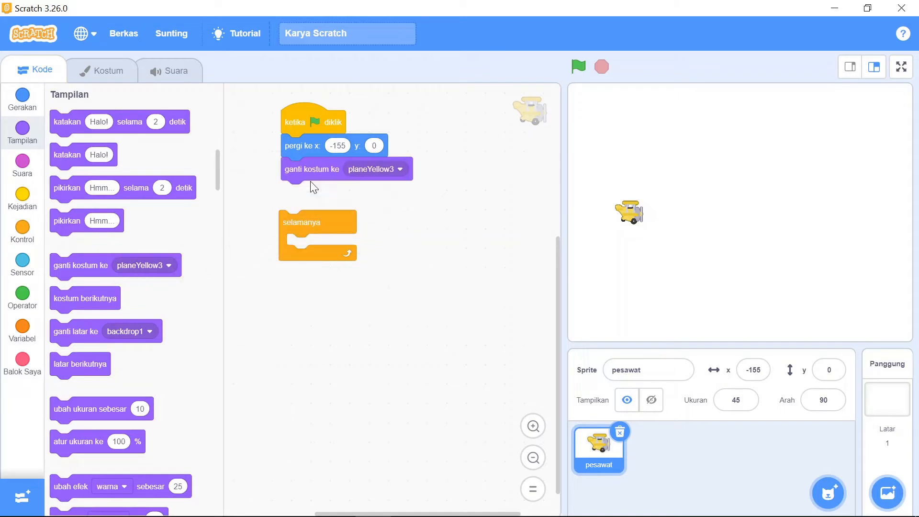
pyautogui.click(373, 169)
pyautogui.click(372, 206)
pyautogui.click(84, 80)
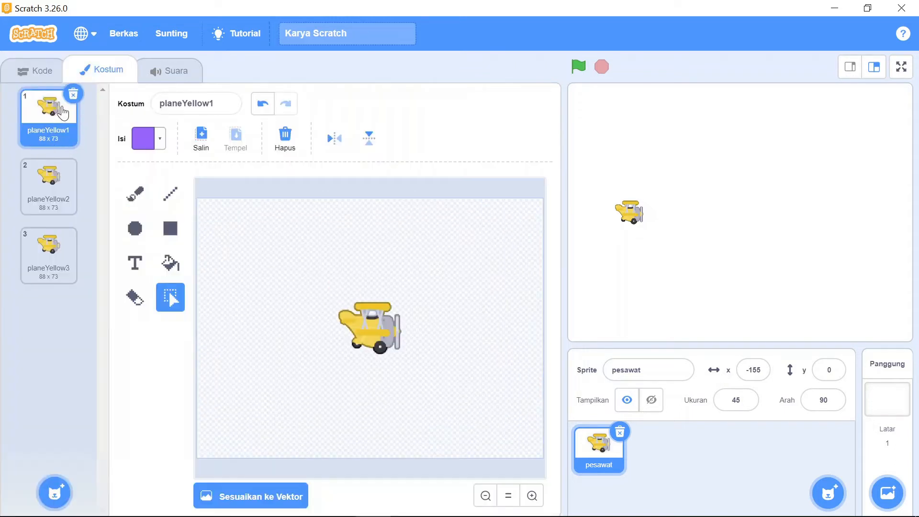
# Attach the forever loop (selamanya) beneath the costume-switch block and place a next-costume block (kostum berikutnya) inside it.
pyautogui.click(38, 73)
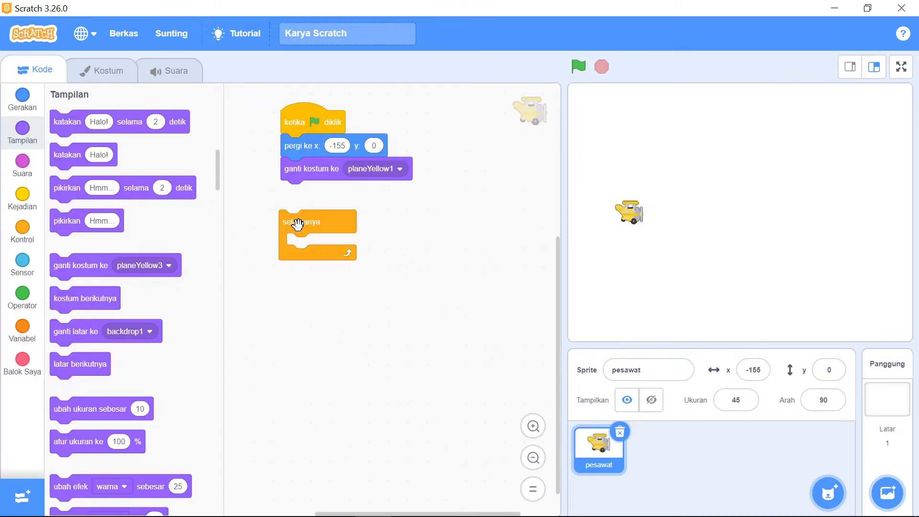
pyautogui.moveTo(298, 221); pyautogui.dragTo(312, 213)
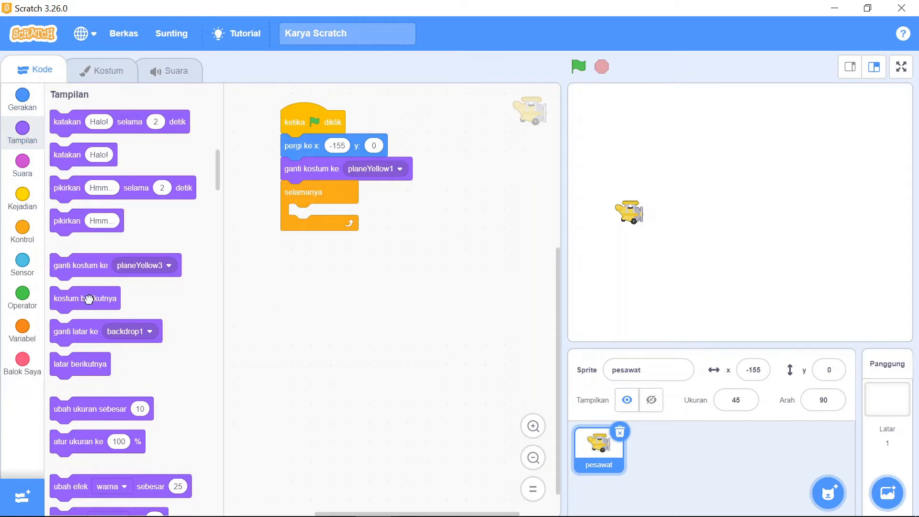
pyautogui.moveTo(89, 299); pyautogui.dragTo(318, 216)
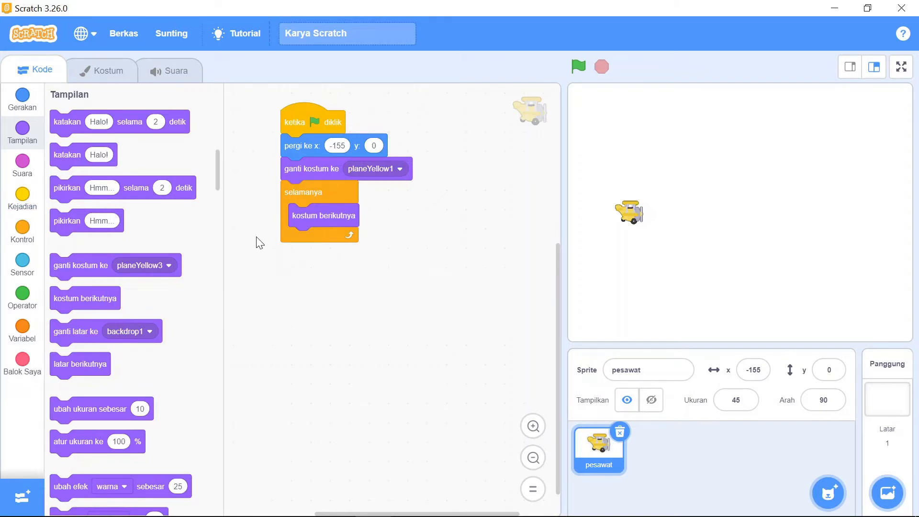
# Add a wait block (tunggu) under the next-costume block inside the loop and set it to 0.01 seconds.
pyautogui.click(25, 205)
pyautogui.click(23, 238)
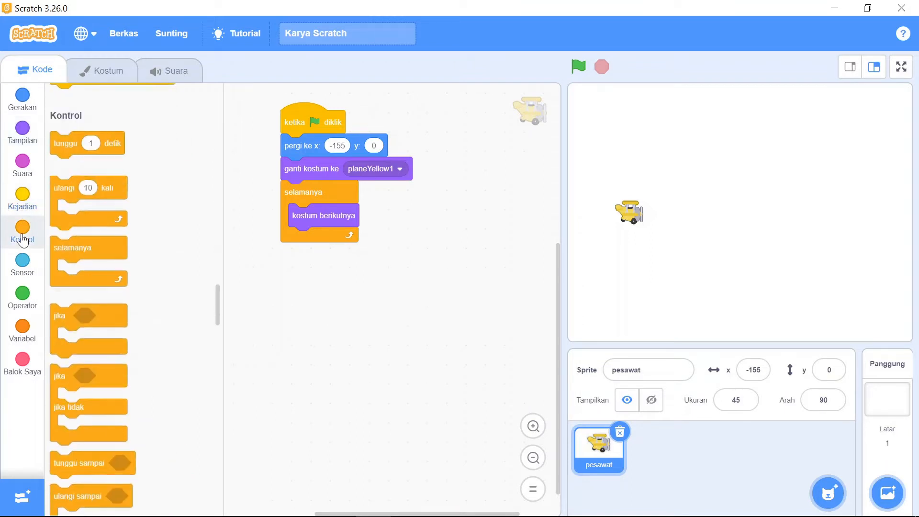
pyautogui.moveTo(66, 129); pyautogui.dragTo(326, 233)
pyautogui.click(327, 235)
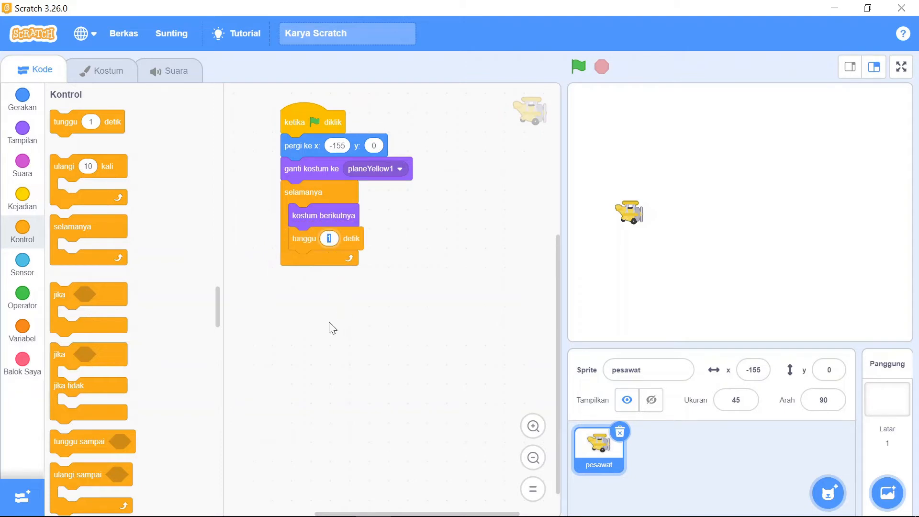
pyautogui.write('0.01')
# Run the project and watch the plane's propeller animation in full screen, then stop it and return to the editor.
pyautogui.click(578, 67)
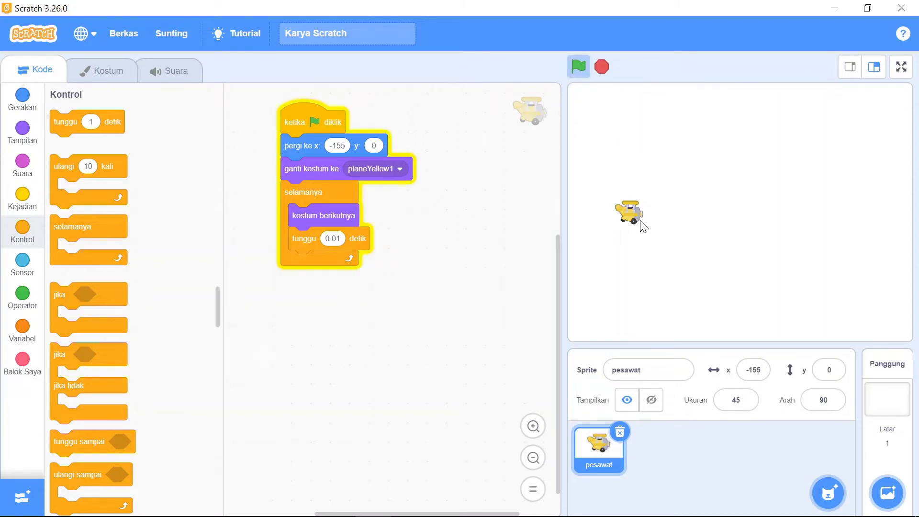
pyautogui.click(900, 69)
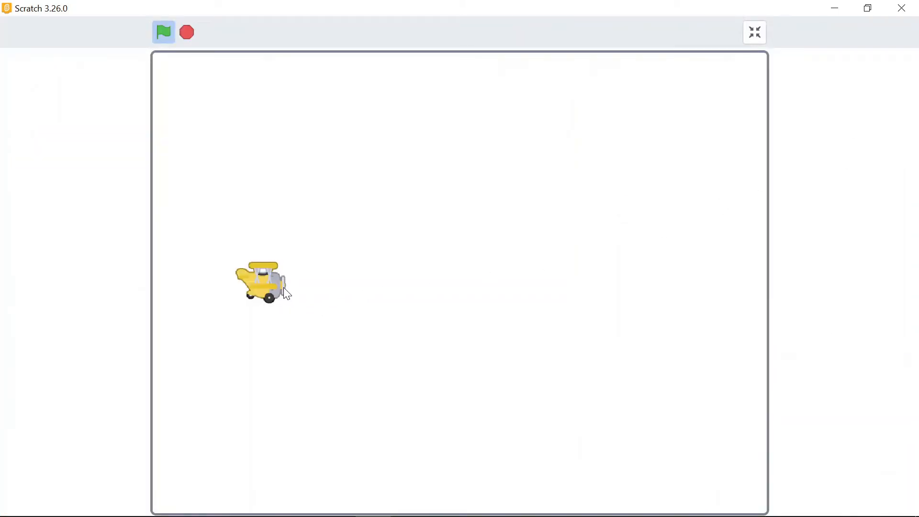
pyautogui.click(186, 32)
pyautogui.click(754, 34)
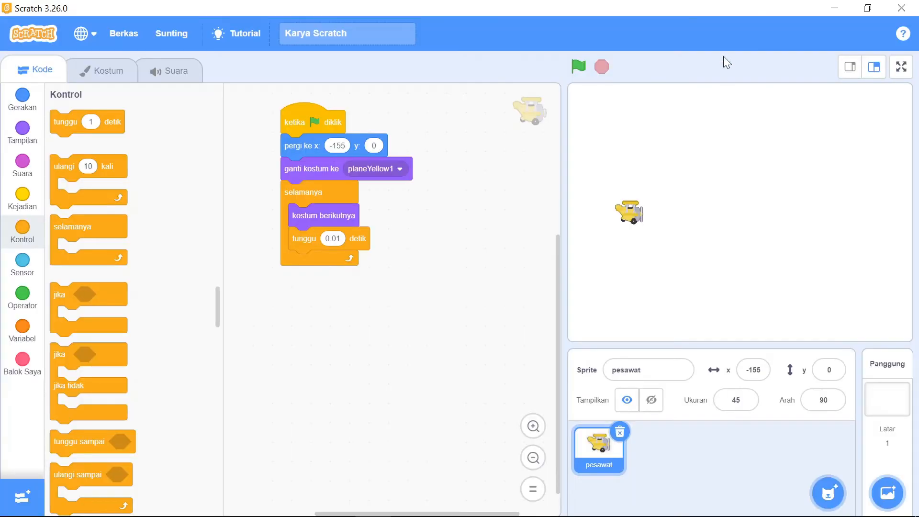
# Try a wait time of 0.05 seconds in the loop and test-run the propeller animation.
pyautogui.click(334, 238)
pyautogui.press('BackSpace')
pyautogui.write('5')
pyautogui.click(424, 266)
pyautogui.click(579, 68)
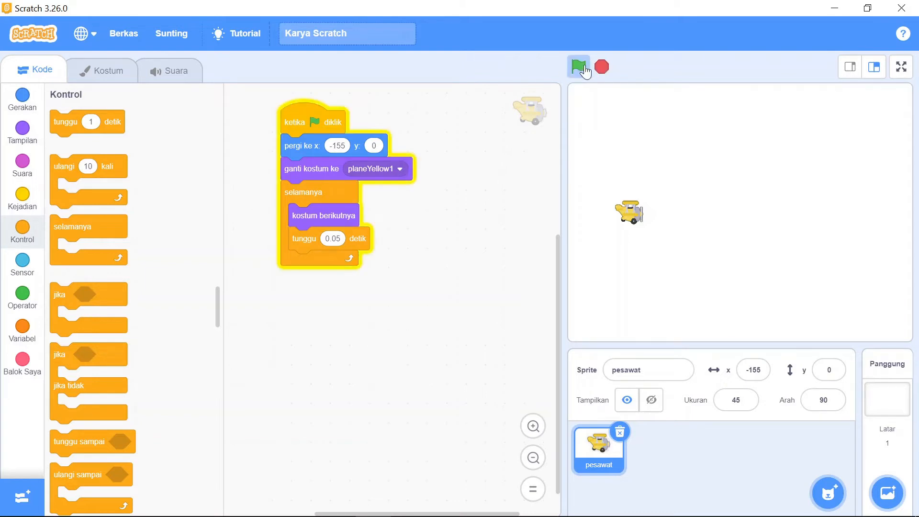
pyautogui.click(602, 68)
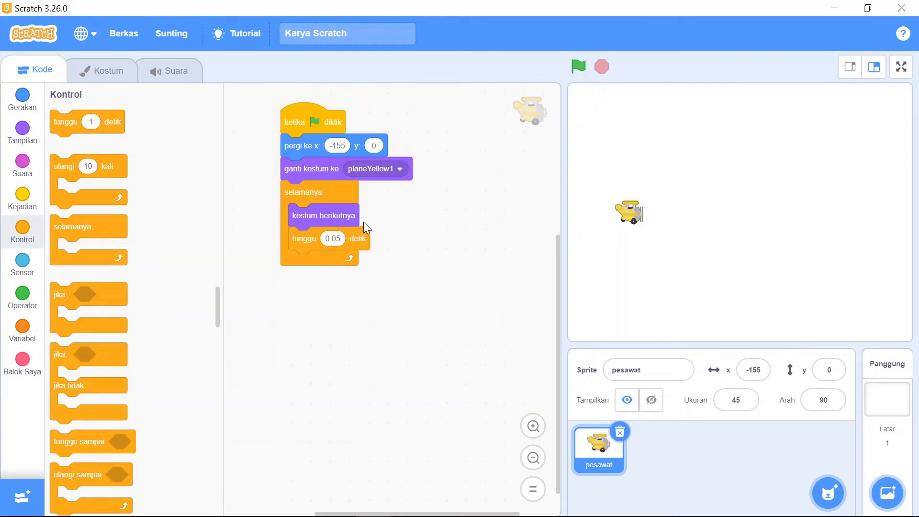
# Set the loop's wait time to 0.01 seconds, run the animation and stop it.
pyautogui.click(332, 238)
pyautogui.write('0.01')
pyautogui.click(399, 275)
pyautogui.click(576, 67)
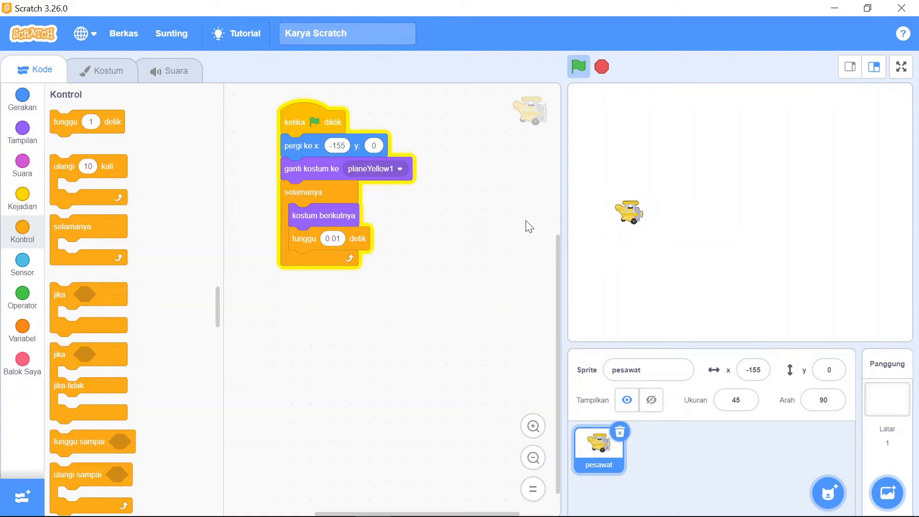
pyautogui.click(602, 67)
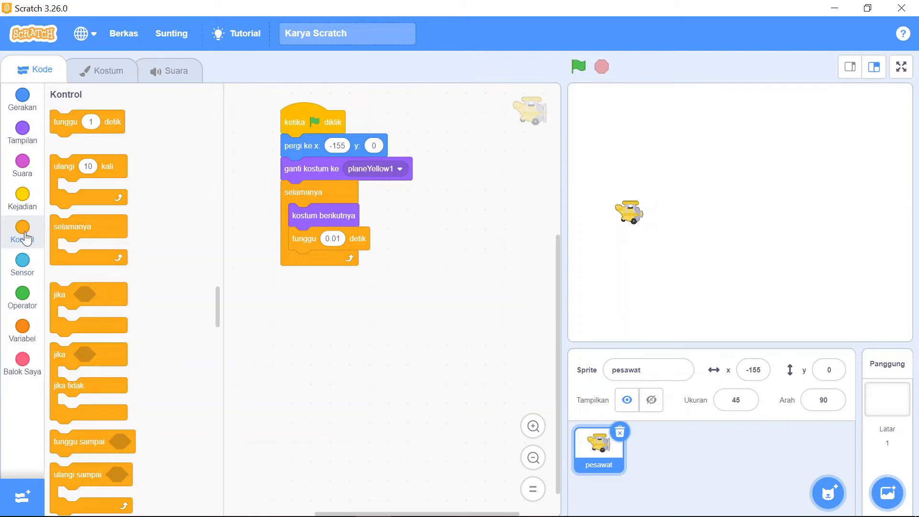
# Place a second green-flag start block (ketika bendera diklik) below the plane's existing script.
pyautogui.click(21, 200)
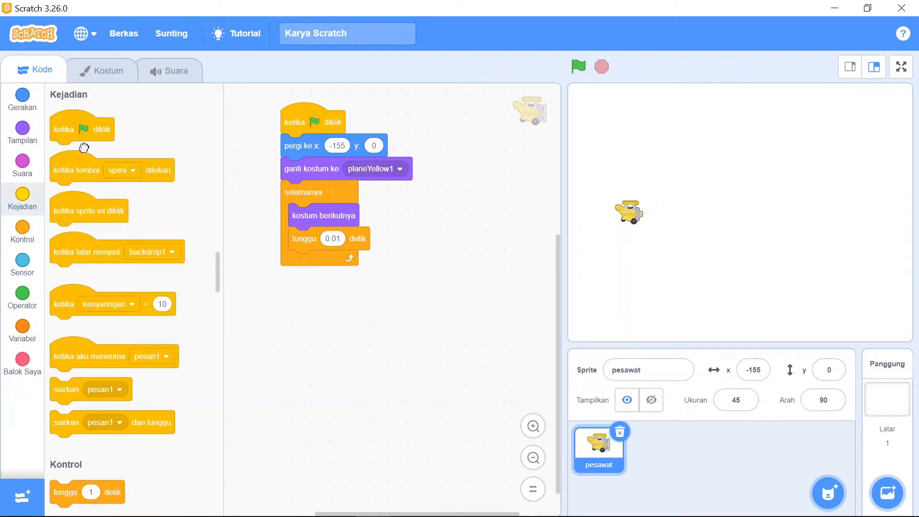
pyautogui.moveTo(84, 147); pyautogui.dragTo(317, 318)
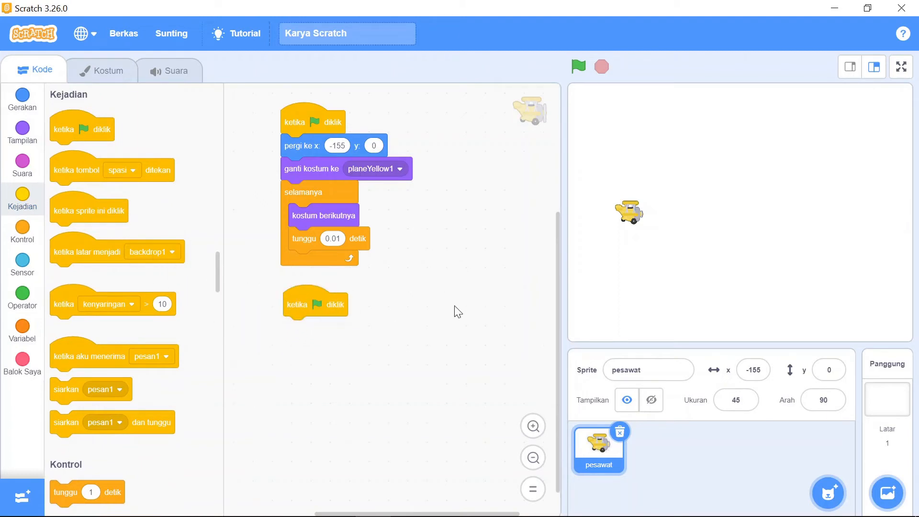
pyautogui.scroll(-1, 457, 306)
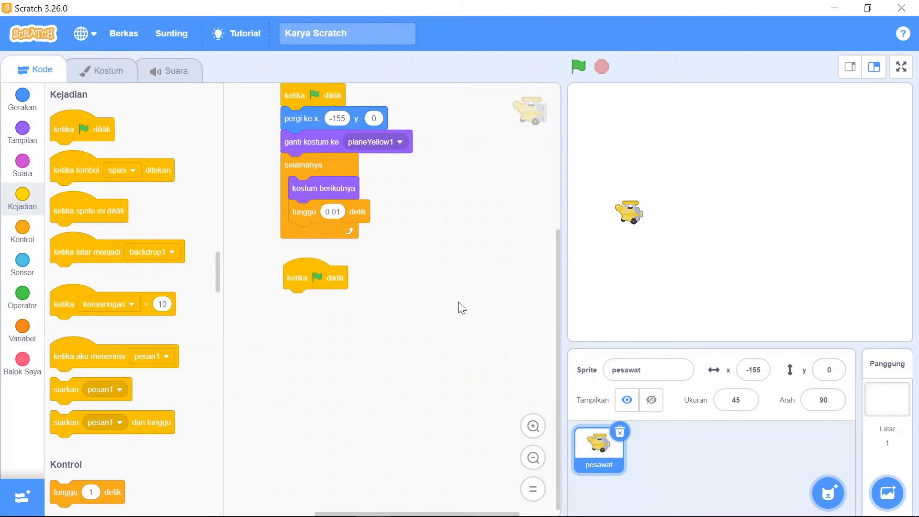
# Delete the default variable "my variable".
pyautogui.click(22, 333)
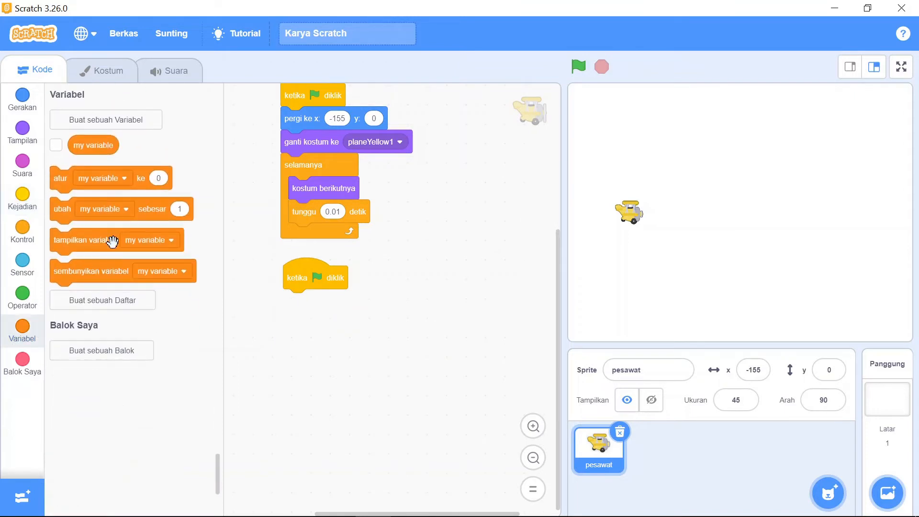
pyautogui.rightClick(91, 150)
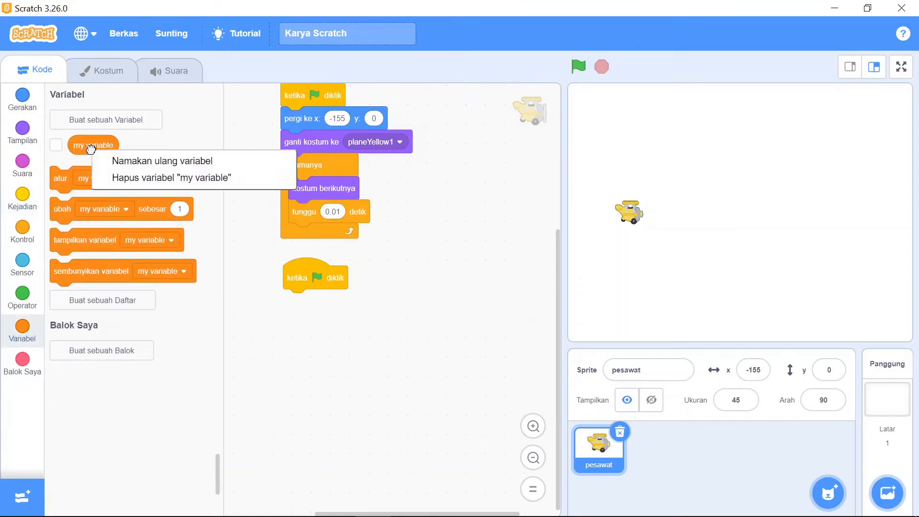
pyautogui.click(121, 178)
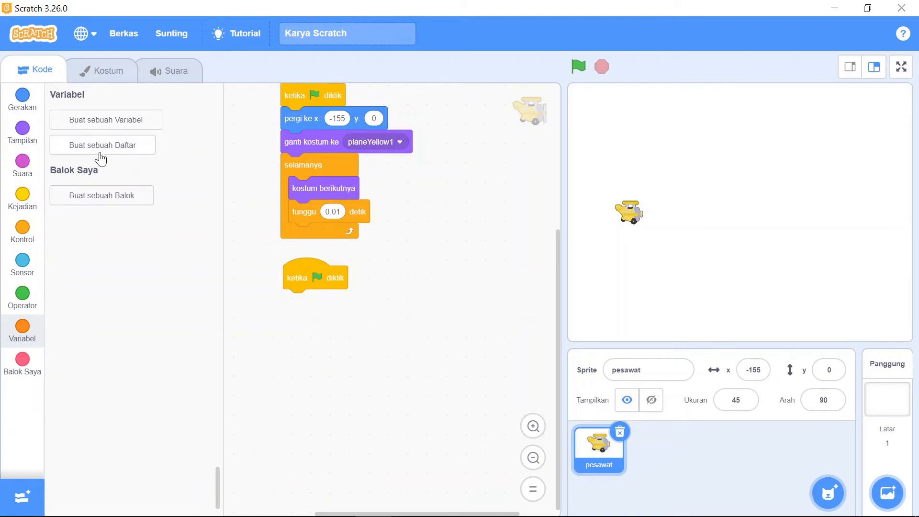
# Create a variable named kecepatan that applies to this sprite only.
pyautogui.click(102, 122)
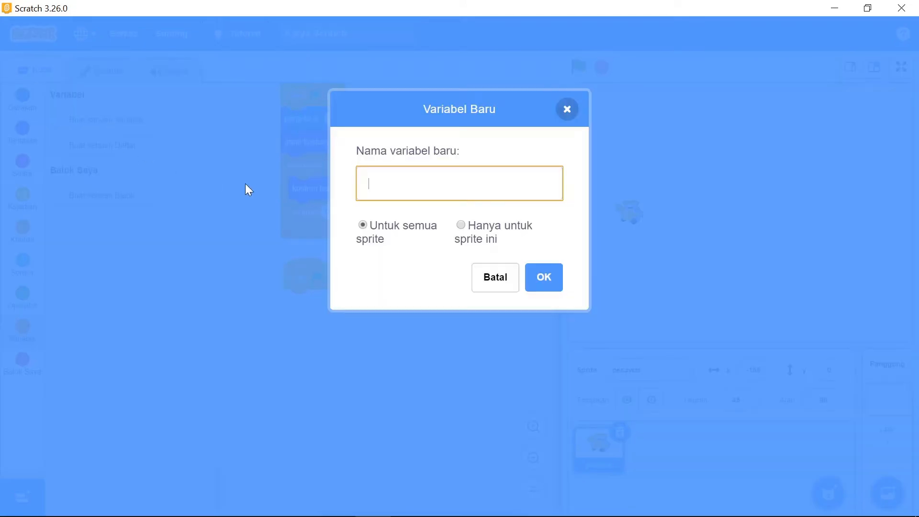
pyautogui.click(500, 233)
pyautogui.click(426, 183)
pyautogui.click(549, 279)
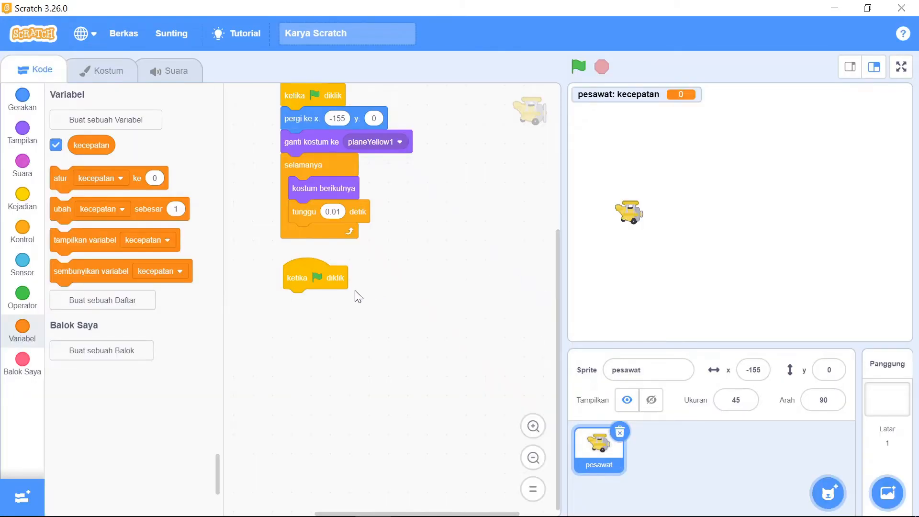
# Create a variable named gravitasi that applies to this sprite only.
pyautogui.click(85, 120)
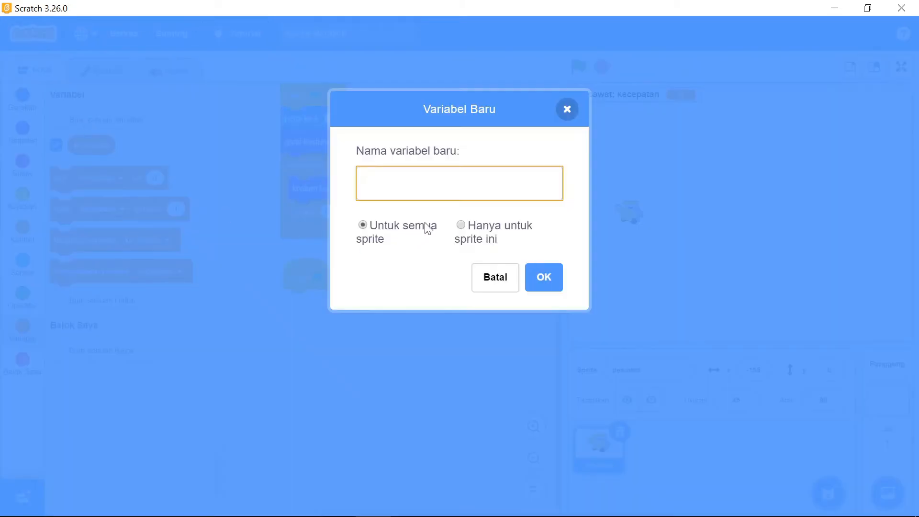
pyautogui.click(480, 225)
pyautogui.click(426, 172)
pyautogui.click(545, 278)
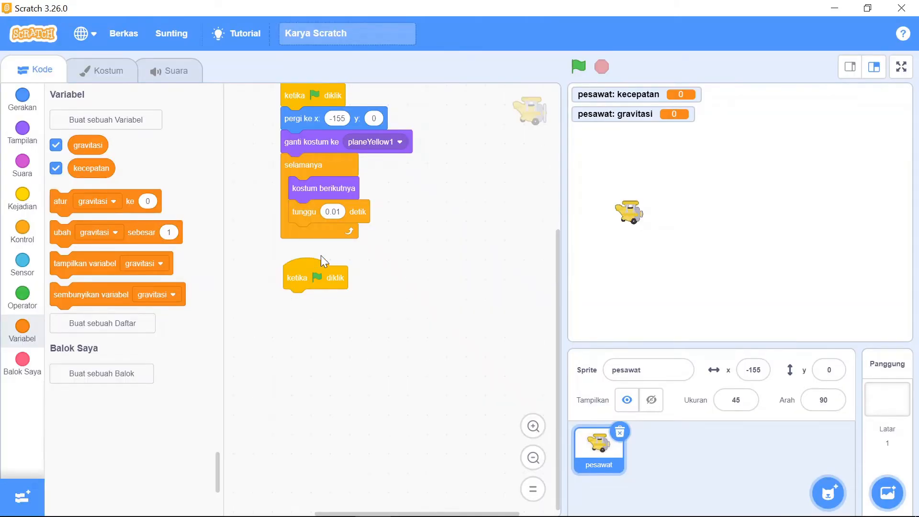
# Move the second green-flag block closer beneath the first script and enlarge the blocks in the code area.
pyautogui.moveTo(303, 273); pyautogui.dragTo(308, 267)
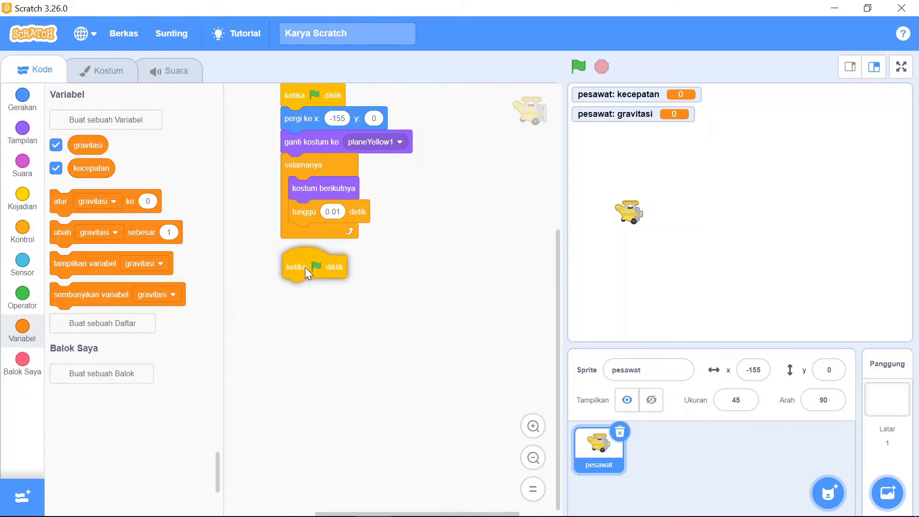
pyautogui.click(535, 426)
pyautogui.click(536, 425)
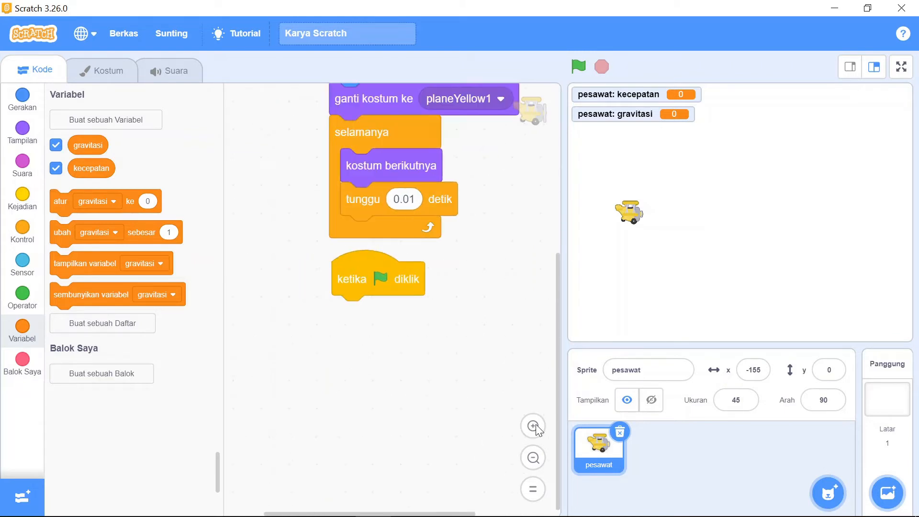
pyautogui.click(535, 426)
pyautogui.moveTo(326, 514); pyautogui.dragTo(378, 513)
pyautogui.scroll(5, 418, 435)
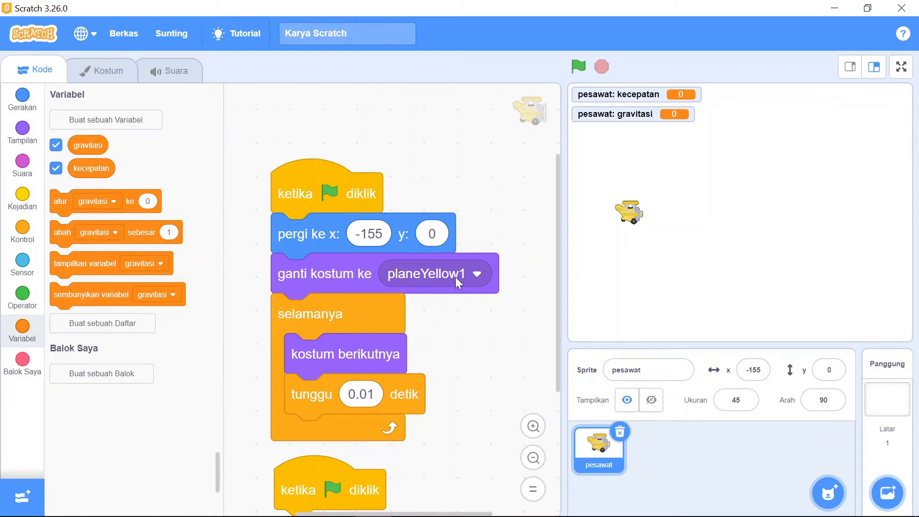
# Review the plane's costume list and the costume-switching loop in its script.
pyautogui.click(98, 71)
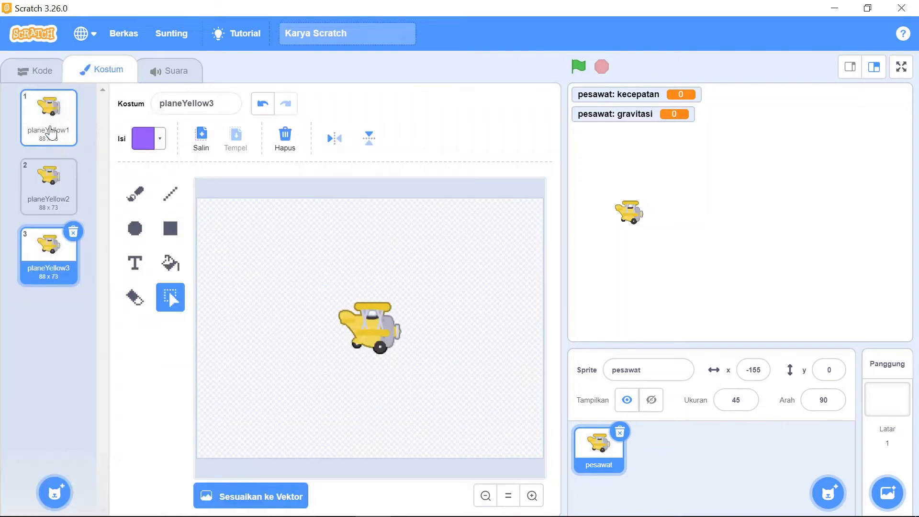
pyautogui.click(38, 71)
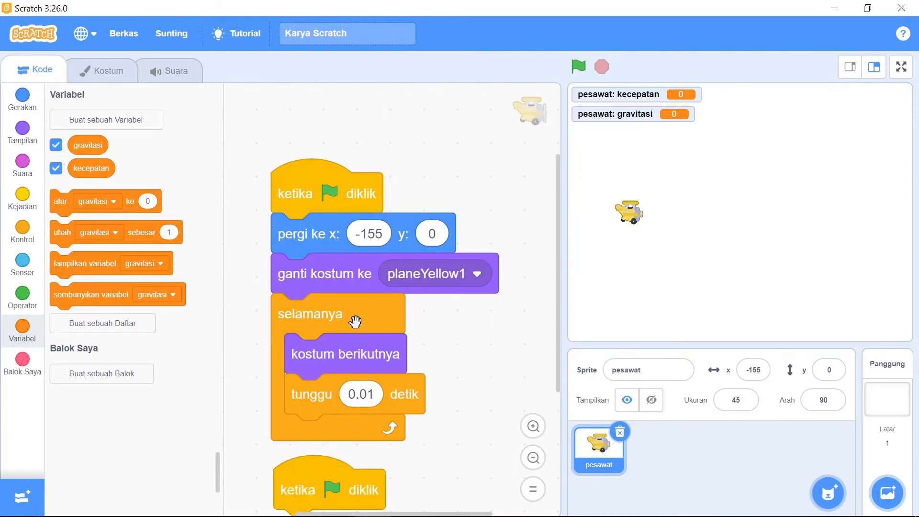
pyautogui.scroll(-3, 362, 319)
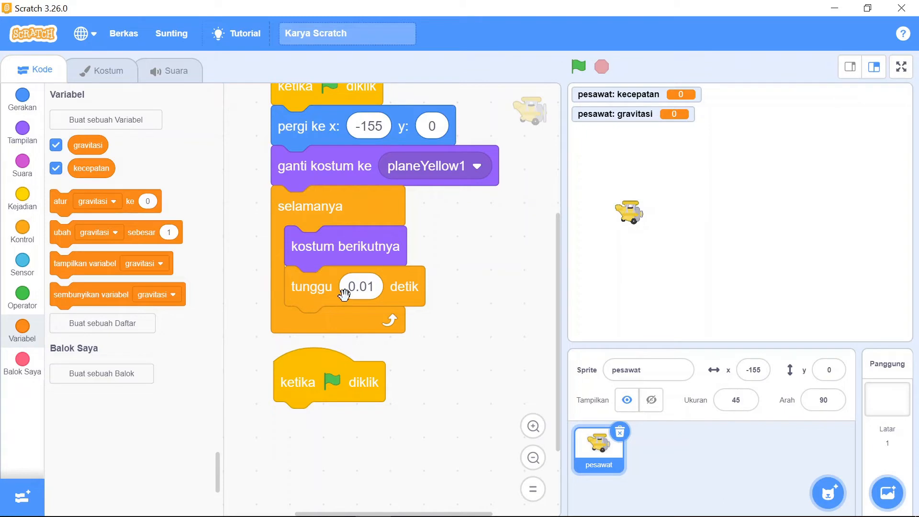
pyautogui.scroll(-3, 415, 306)
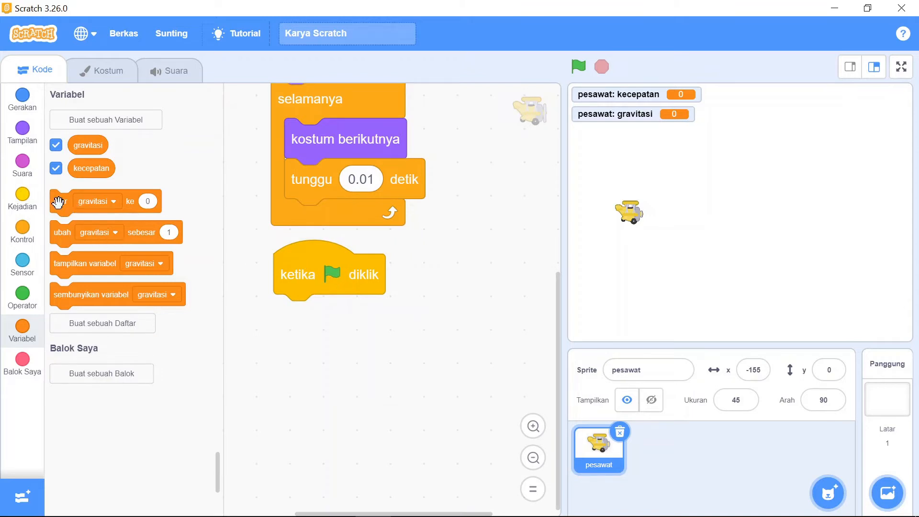
# Attach a set-variable block (atur) under the second green-flag block and choose kecepatan as its variable, keeping the value 0.
pyautogui.moveTo(64, 206); pyautogui.dragTo(286, 312)
pyautogui.click(384, 315)
pyautogui.click(370, 378)
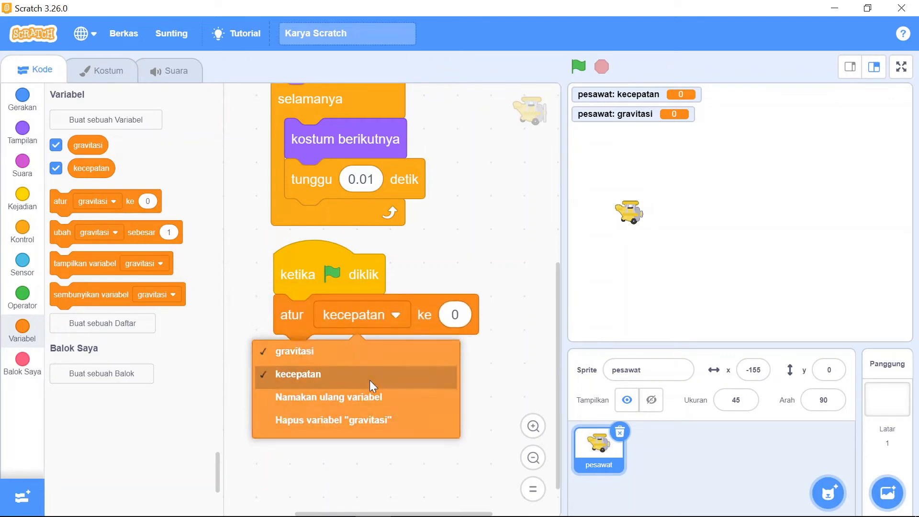
# Add a set-variable block for gravitasi beneath the kecepatan block and set its value to -0.9.
pyautogui.scroll(-1, 445, 324)
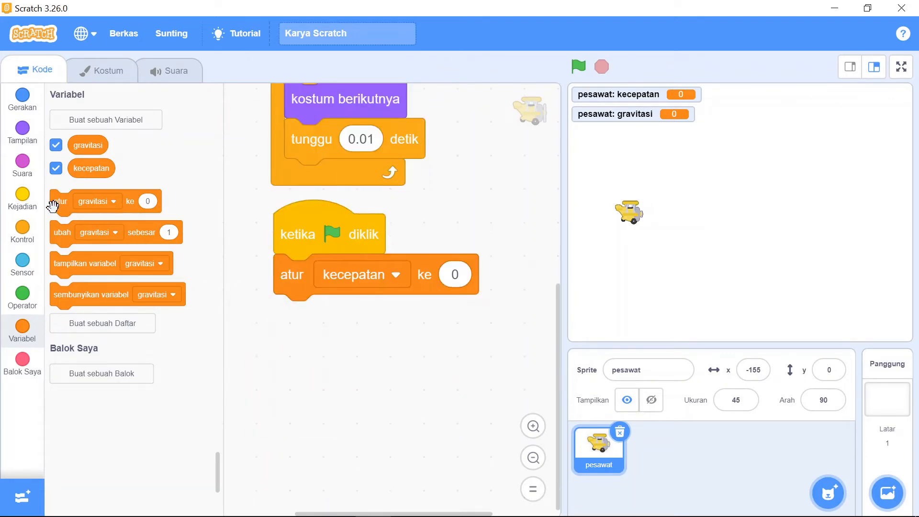
pyautogui.moveTo(54, 202); pyautogui.dragTo(304, 318)
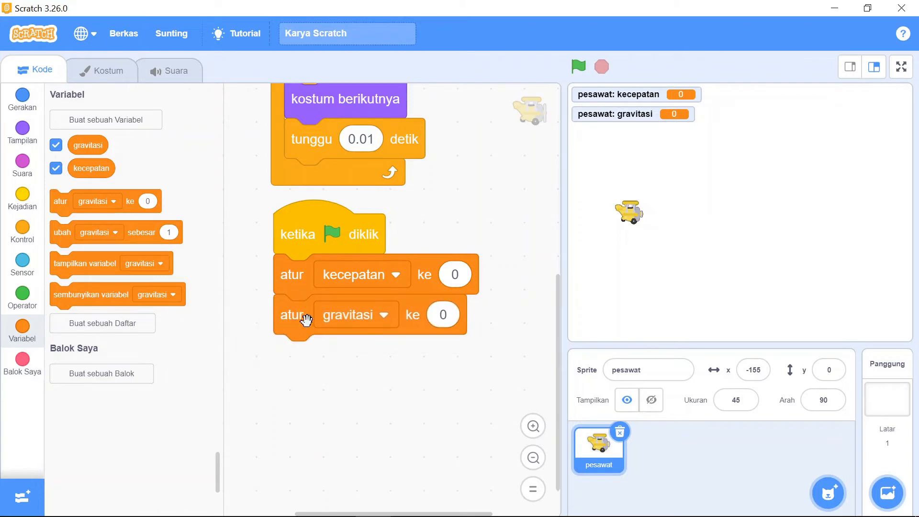
pyautogui.click(442, 315)
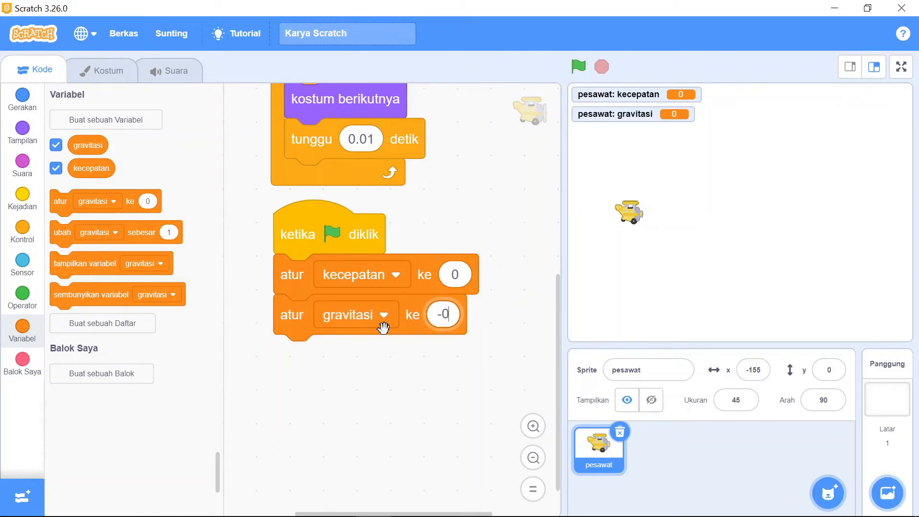
pyautogui.write('-0.9')
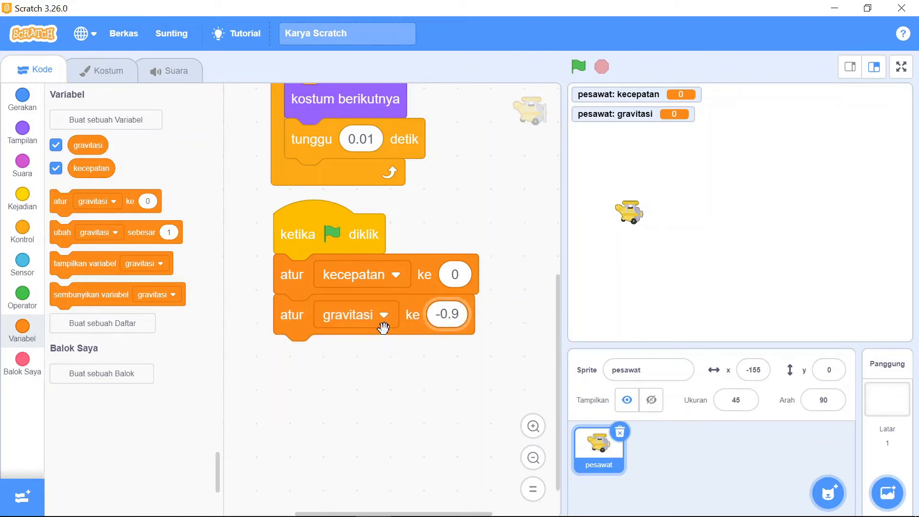
pyautogui.press('Return')
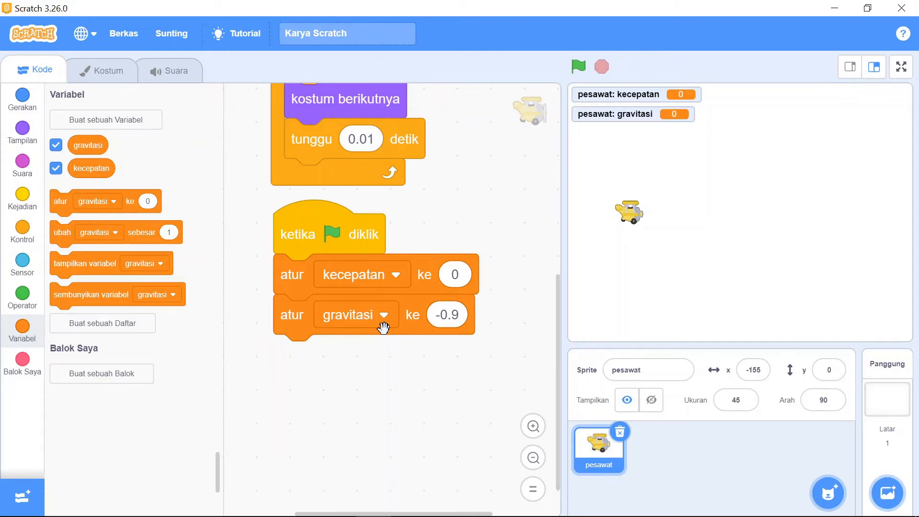
# Attach a forever loop (selamanya) beneath the block that sets gravitasi to -0.9.
pyautogui.scroll(-1, 388, 335)
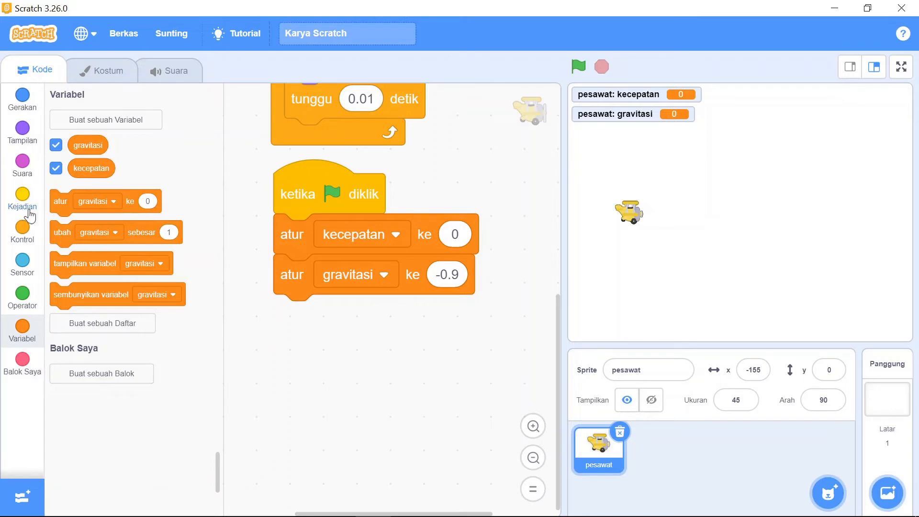
pyautogui.click(23, 224)
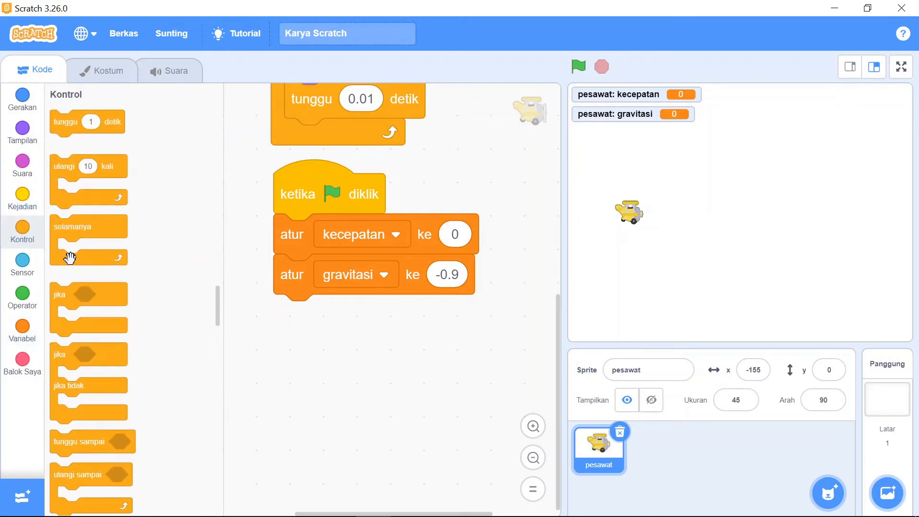
pyautogui.moveTo(72, 227); pyautogui.dragTo(298, 301)
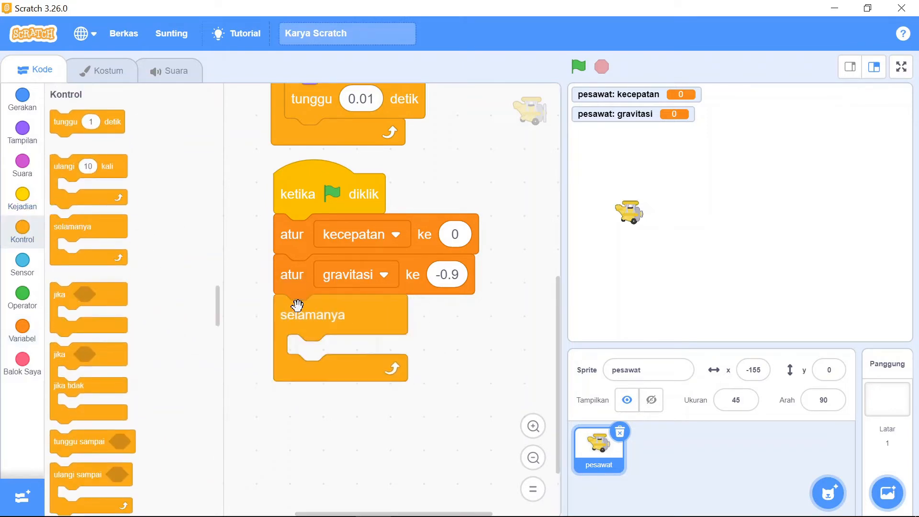
# Place a change-variable block (ubah) inside the selamanya loop and choose kecepatan as its variable.
pyautogui.scroll(-3, 476, 346)
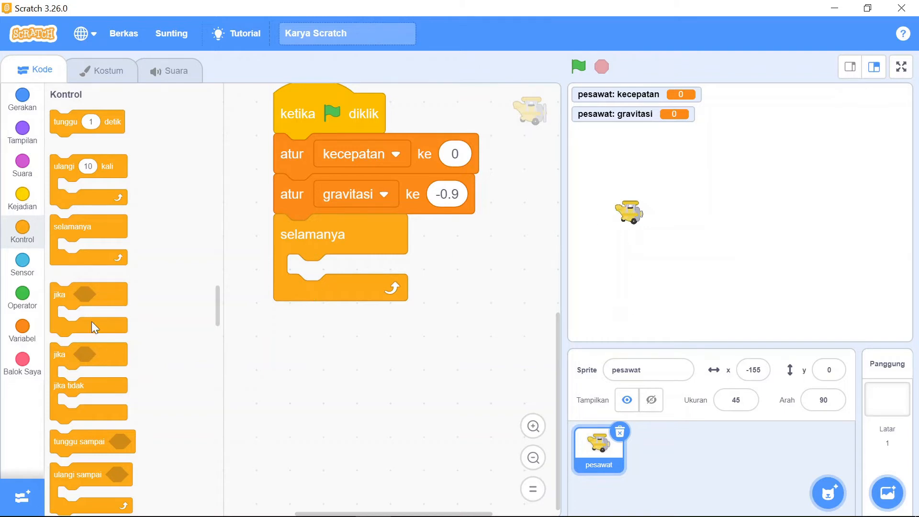
pyautogui.click(24, 328)
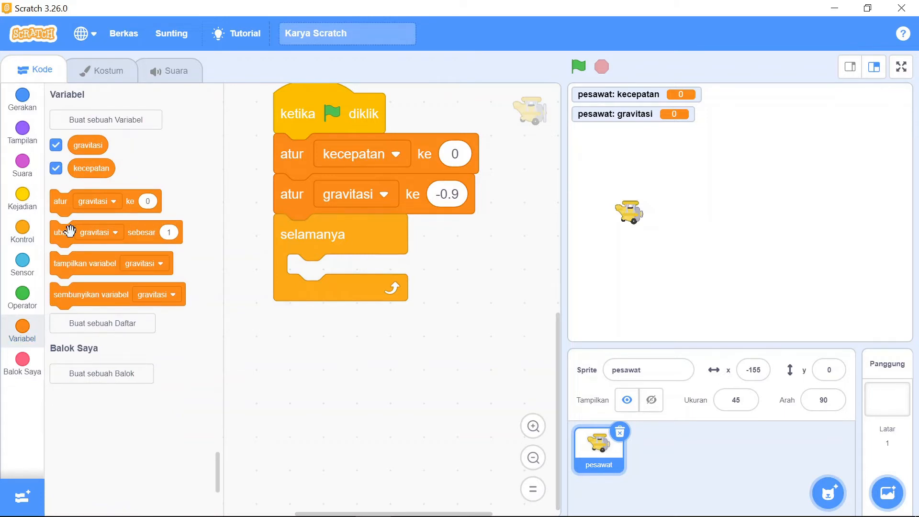
pyautogui.moveTo(70, 231); pyautogui.dragTo(299, 260)
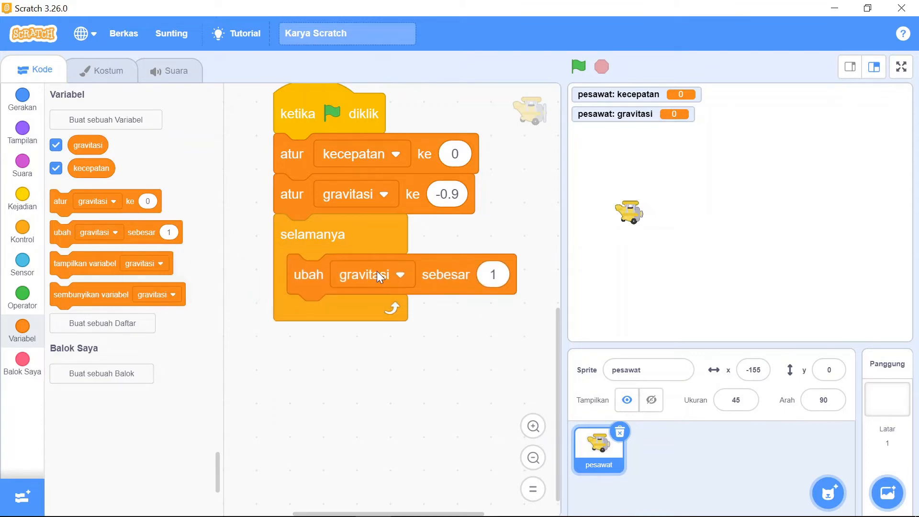
pyautogui.click(379, 274)
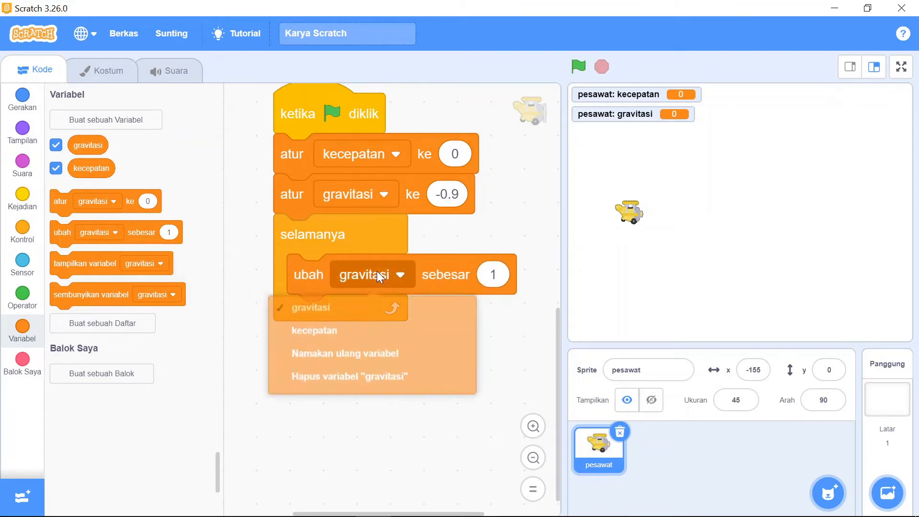
pyautogui.click(355, 340)
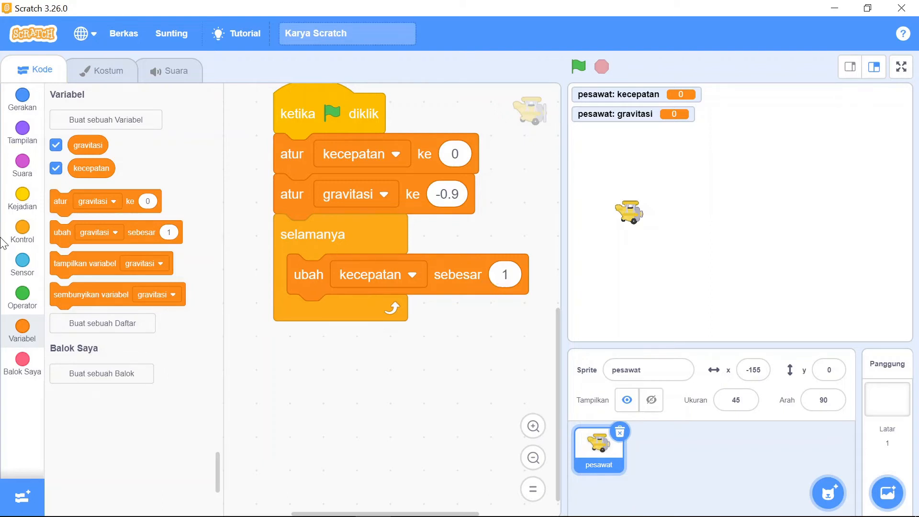
# Use the gravitasi variable as the amount kecepatan changes by, and hide both variable monitors from the stage.
pyautogui.moveTo(81, 139); pyautogui.dragTo(504, 268)
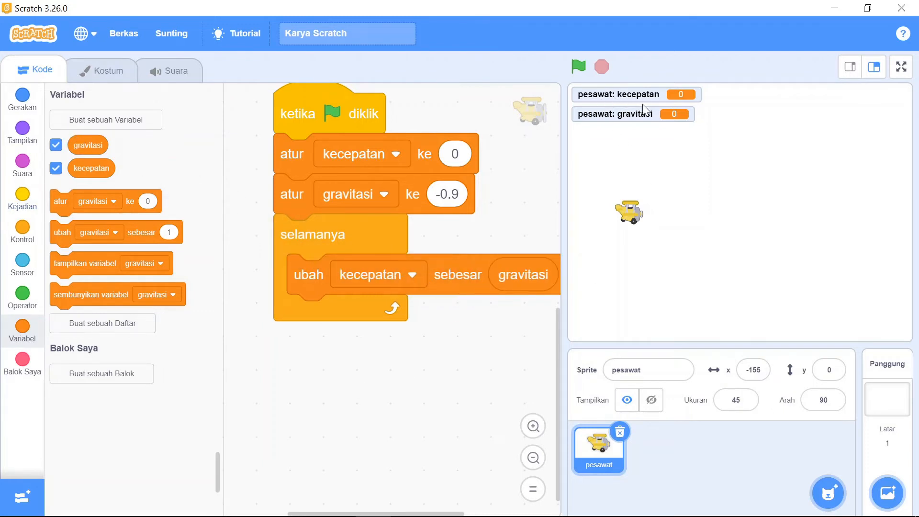
pyautogui.click(56, 145)
pyautogui.click(56, 168)
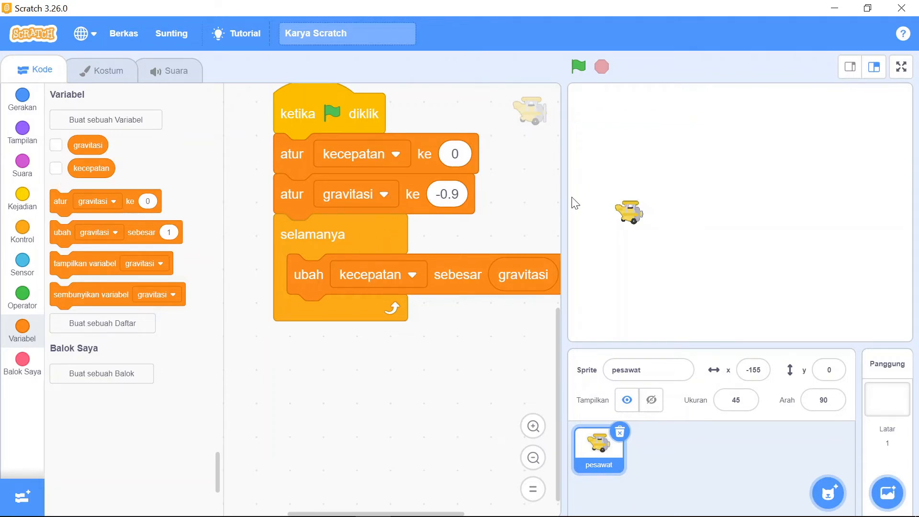
# Add a change-y block (ubah y sebesar) beneath the kecepatan change in the loop, with the kecepatan variable as its amount.
pyautogui.click(25, 99)
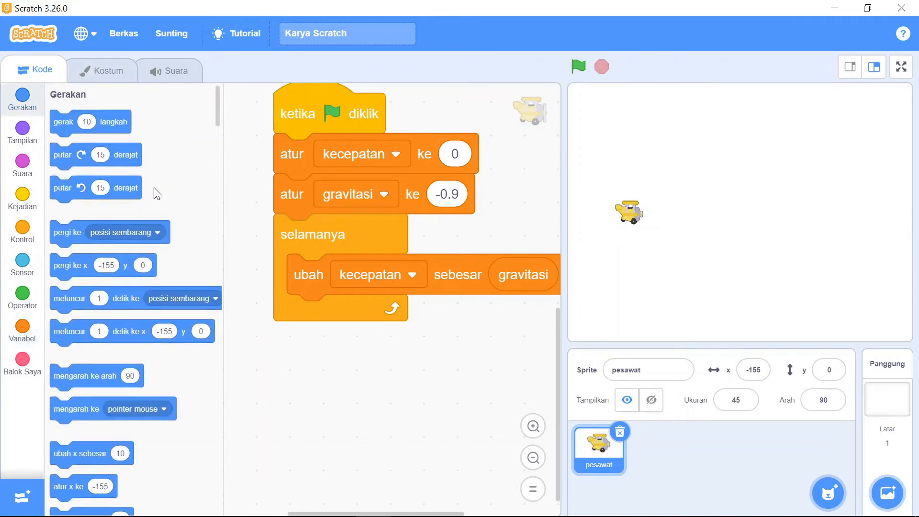
pyautogui.scroll(-5, 153, 188)
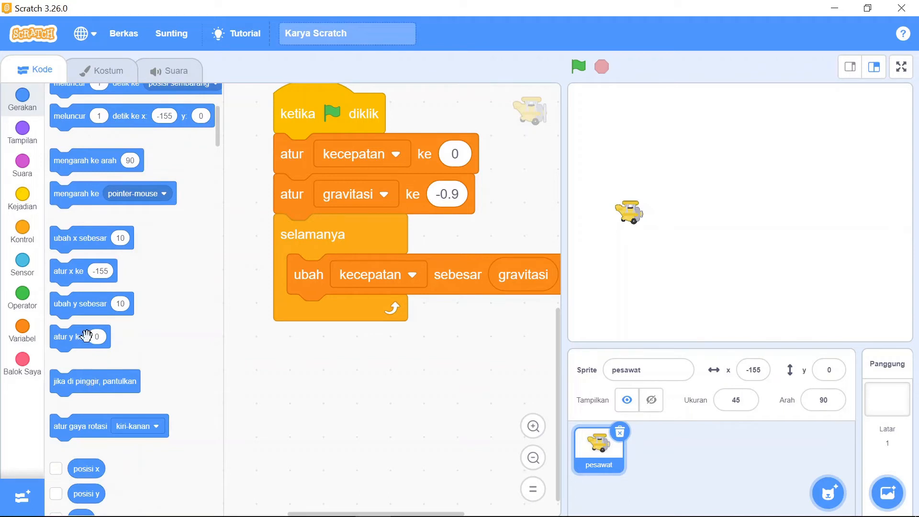
pyautogui.moveTo(81, 306); pyautogui.dragTo(364, 313)
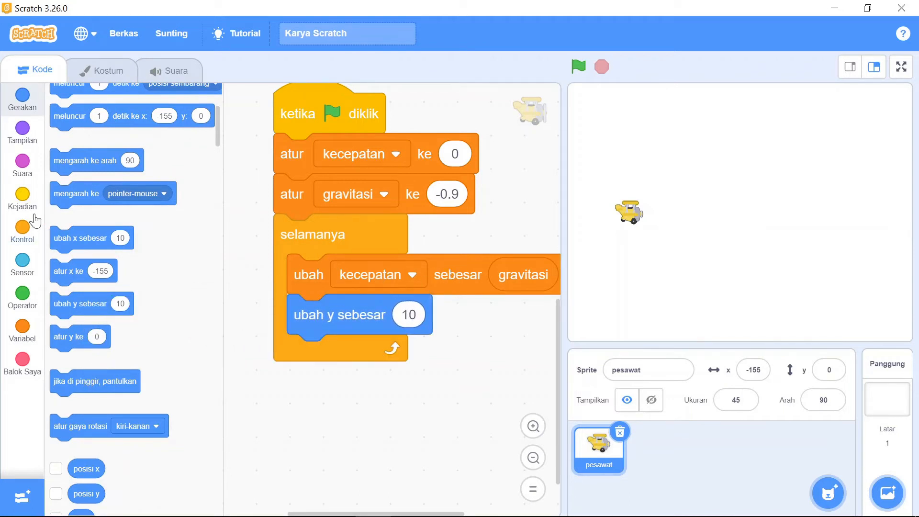
pyautogui.click(20, 227)
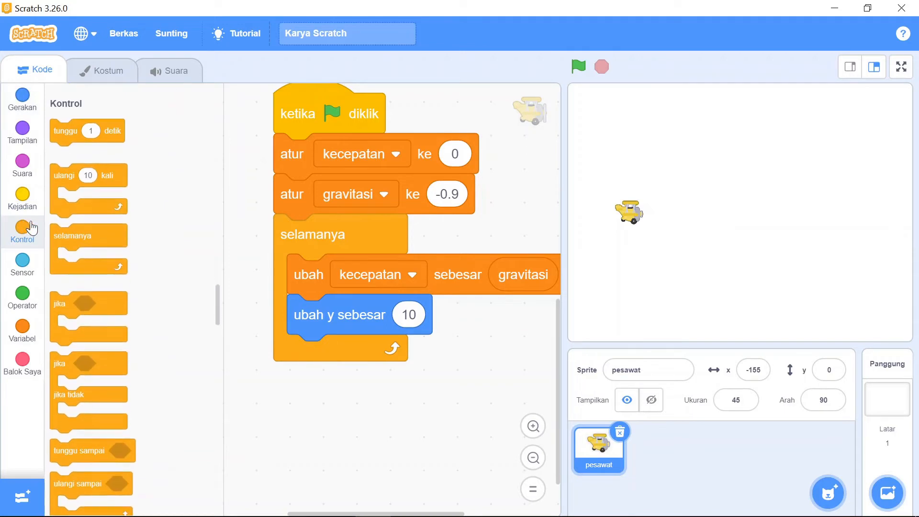
pyautogui.click(20, 327)
pyautogui.moveTo(84, 168); pyautogui.dragTo(416, 316)
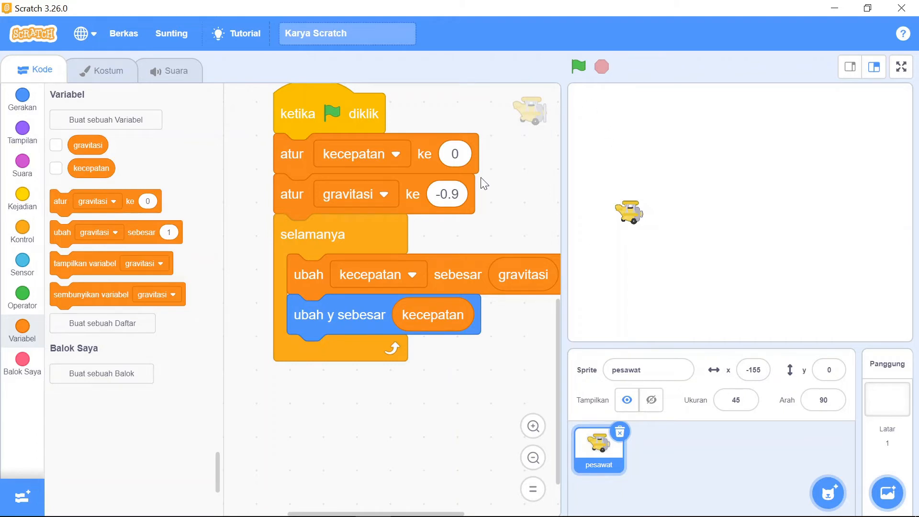
# Run and stop the project twice to test how the plane falls under gravity.
pyautogui.scroll(3, 382, 201)
pyautogui.scroll(-3, 382, 201)
pyautogui.click(578, 67)
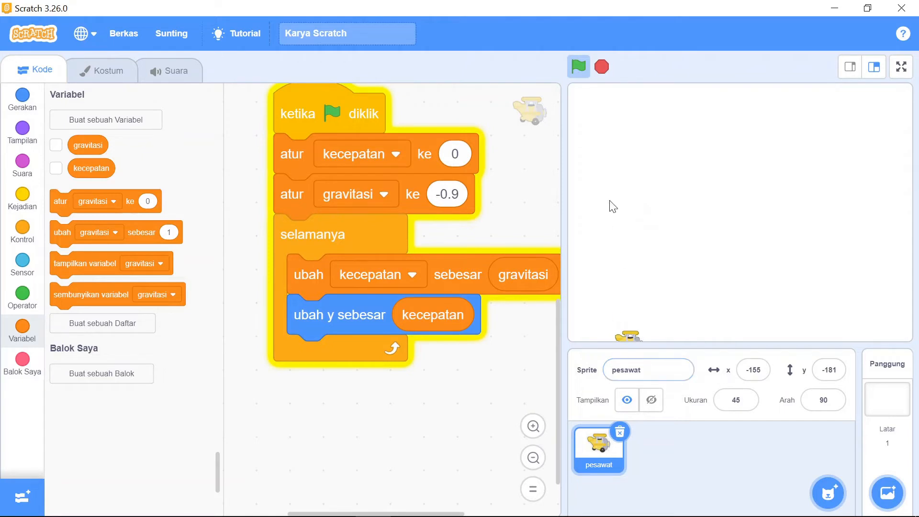
pyautogui.click(602, 67)
pyautogui.click(579, 67)
pyautogui.click(601, 67)
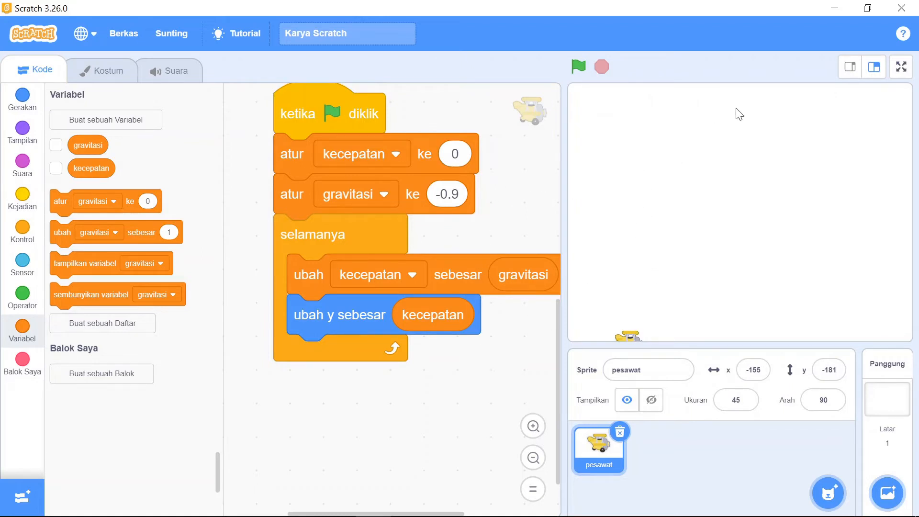
# Switch to the small stage layout and add an if block (jika) beneath the change-y block inside the loop.
pyautogui.click(849, 69)
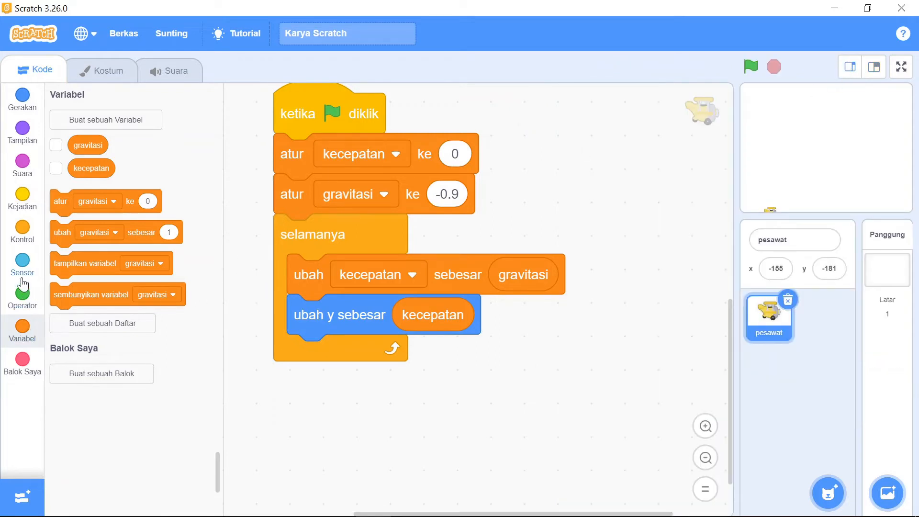
pyautogui.click(19, 234)
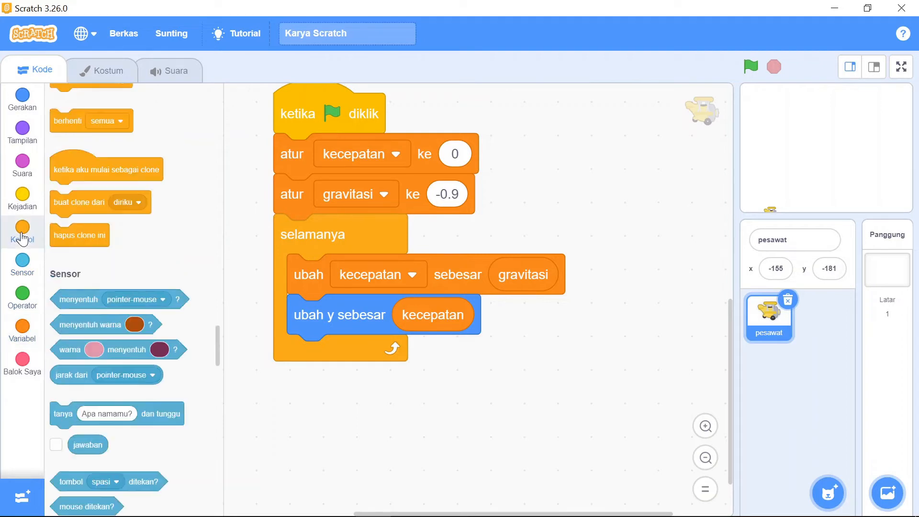
pyautogui.moveTo(128, 305); pyautogui.dragTo(307, 347)
pyautogui.scroll(-3, 636, 283)
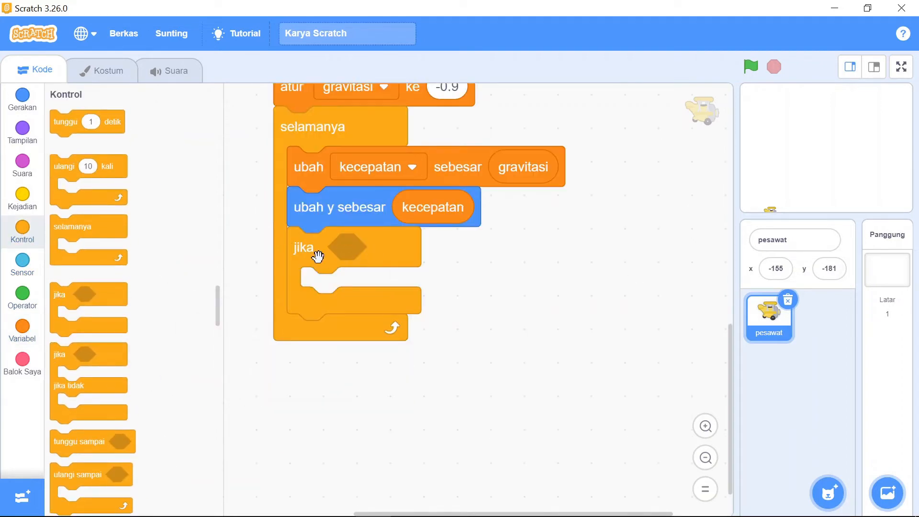
pyautogui.click(24, 274)
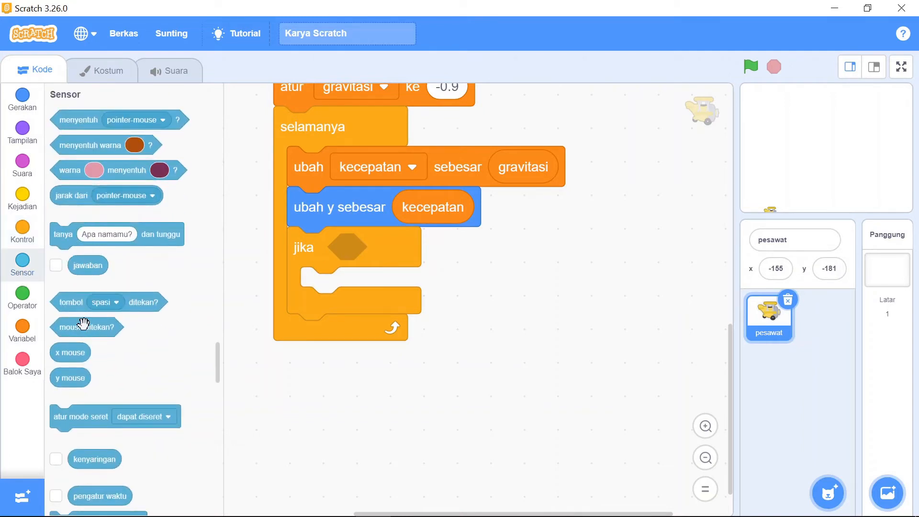
pyautogui.moveTo(76, 329); pyautogui.dragTo(396, 262)
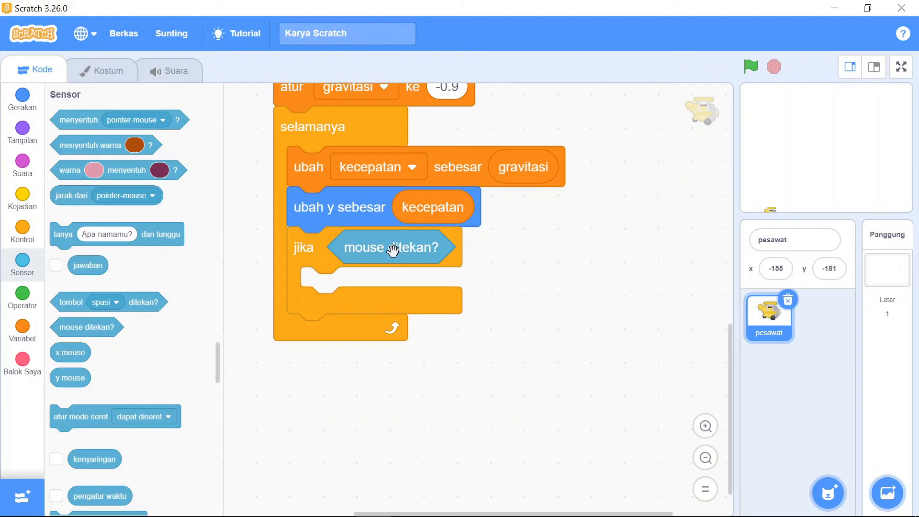
pyautogui.moveTo(394, 252); pyautogui.dragTo(69, 283)
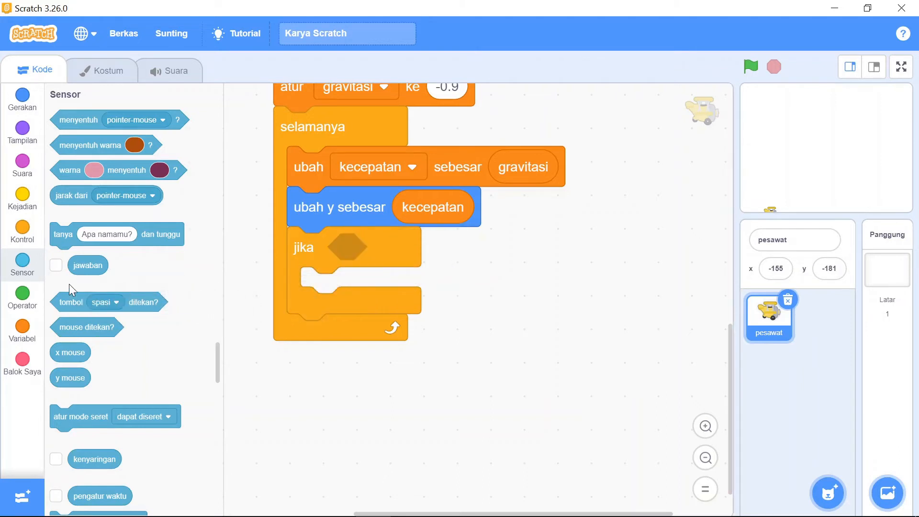
# Build an atau condition combining "tombol spasi ditekan?" and "mouse ditekan?", and fit it into the jika block.
pyautogui.click(22, 298)
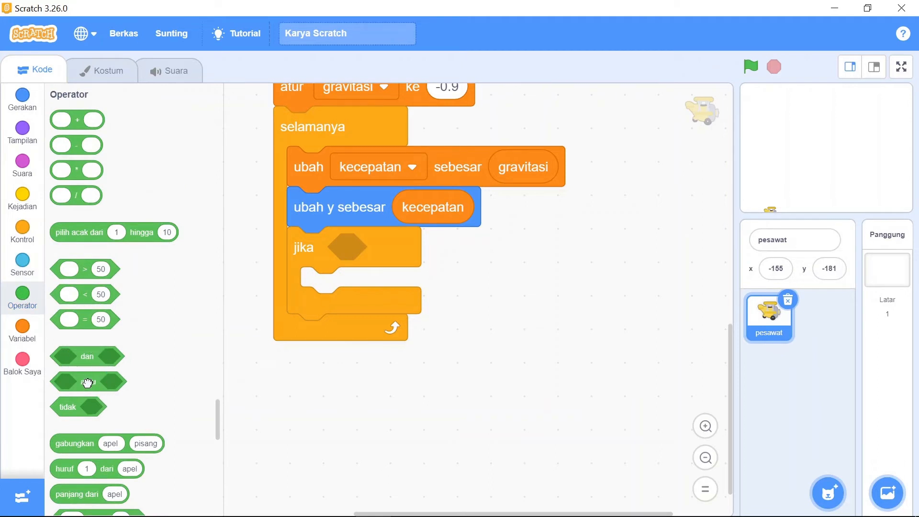
pyautogui.moveTo(88, 383); pyautogui.dragTo(359, 242)
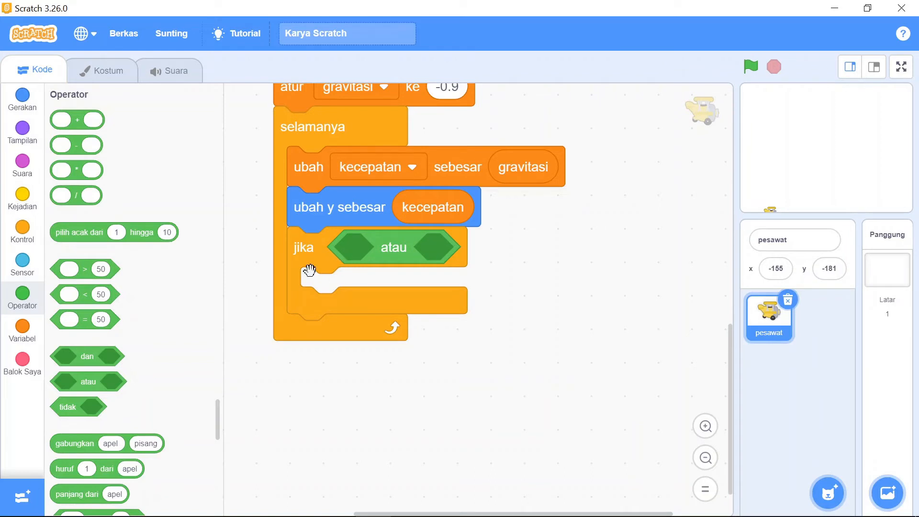
pyautogui.click(23, 275)
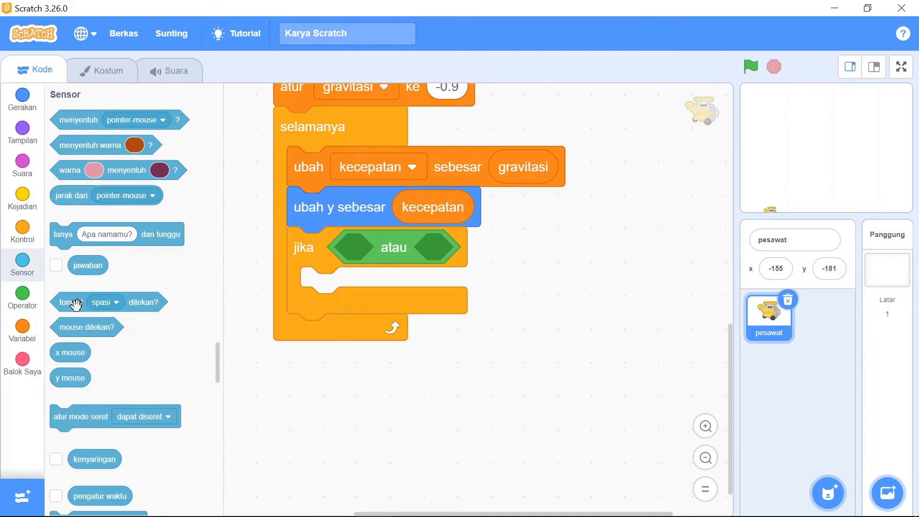
pyautogui.moveTo(76, 304); pyautogui.dragTo(357, 250)
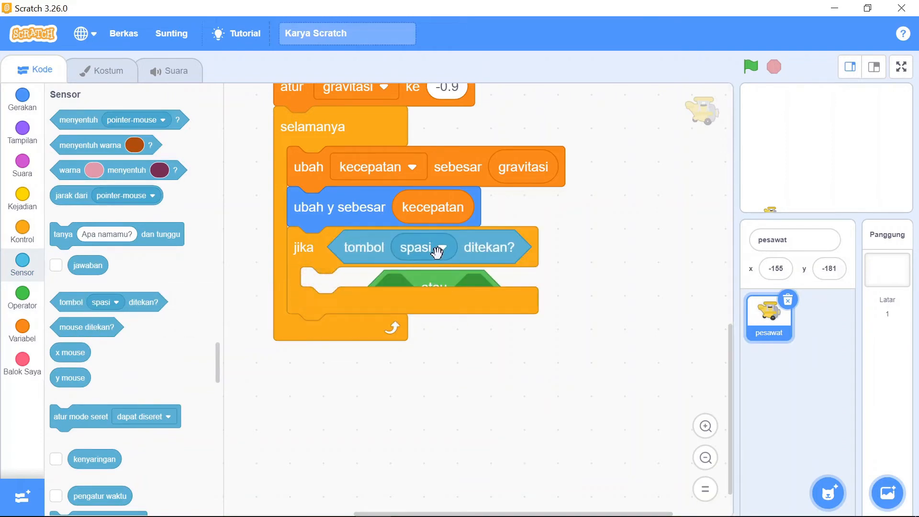
pyautogui.moveTo(416, 281); pyautogui.dragTo(526, 367)
pyautogui.moveTo(382, 247); pyautogui.dragTo(521, 372)
pyautogui.moveTo(681, 372); pyautogui.dragTo(448, 429)
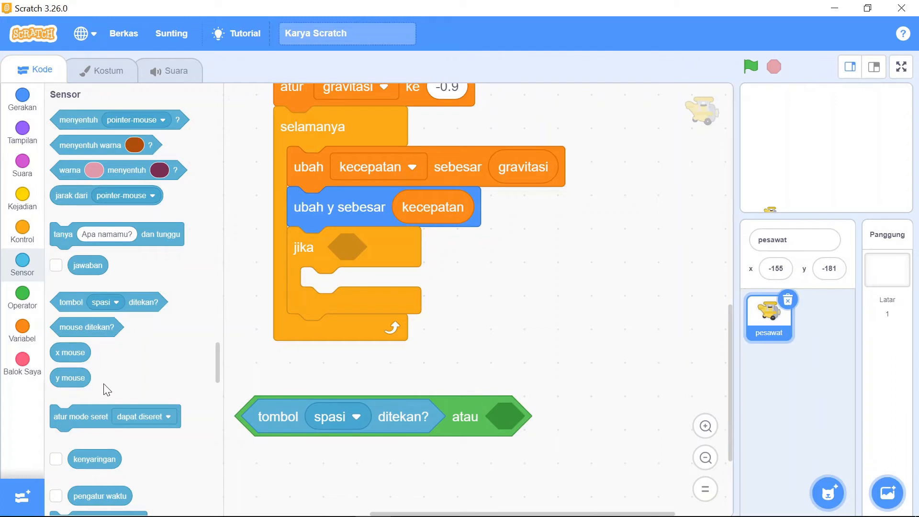
pyautogui.moveTo(87, 341); pyautogui.dragTo(538, 429)
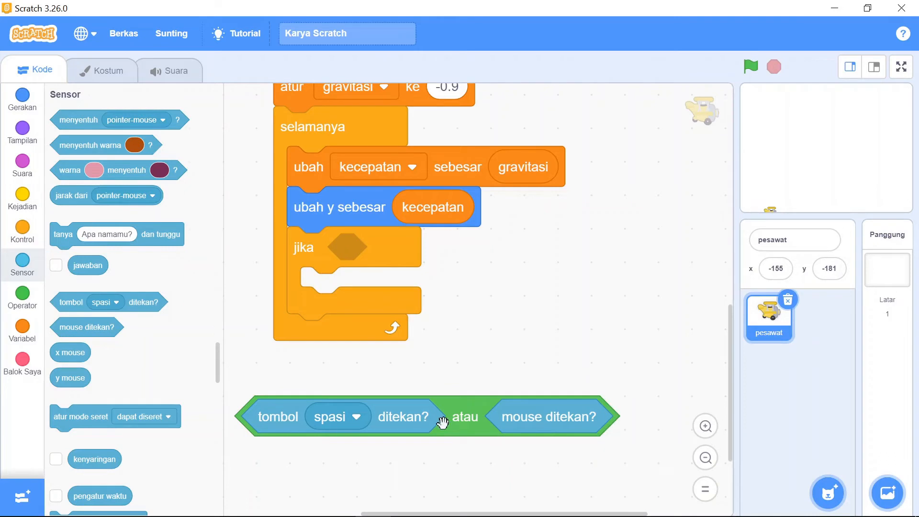
pyautogui.moveTo(444, 420); pyautogui.dragTo(550, 263)
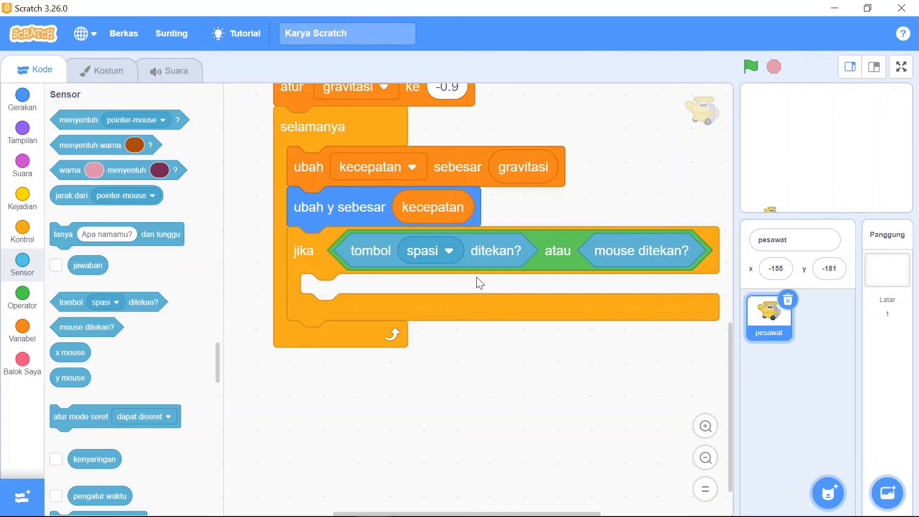
# Add a set-variable block (atur) inside the jika block that sets kecepatan to 7.
pyautogui.click(25, 236)
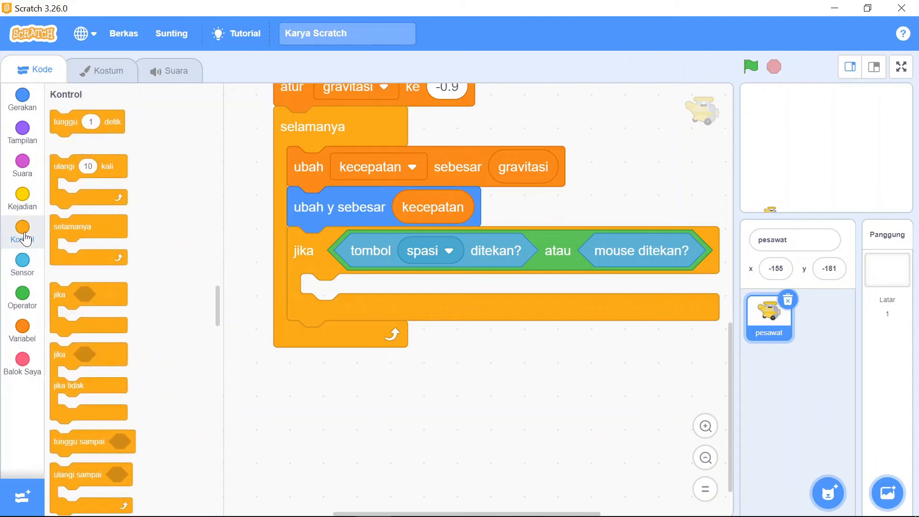
pyautogui.click(22, 330)
pyautogui.moveTo(66, 210); pyautogui.dragTo(329, 300)
pyautogui.click(392, 295)
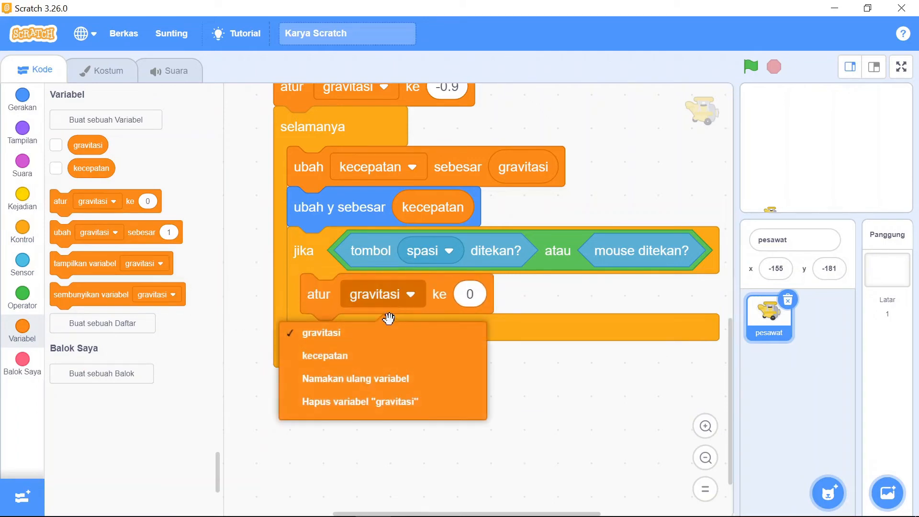
pyautogui.click(384, 356)
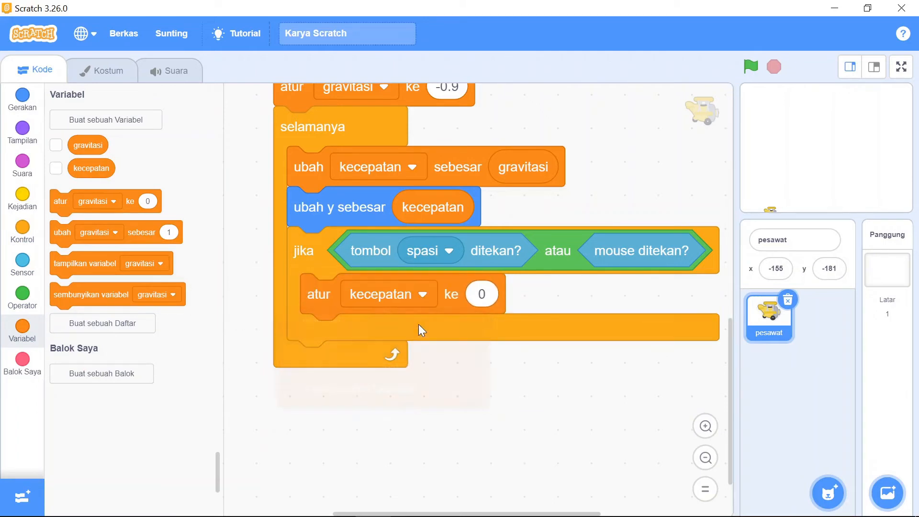
pyautogui.click(482, 294)
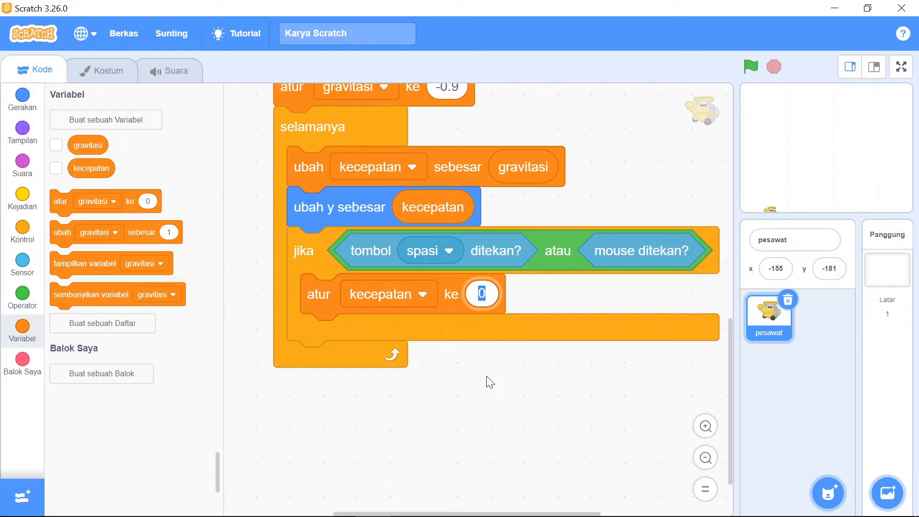
pyautogui.write('7')
pyautogui.click(490, 382)
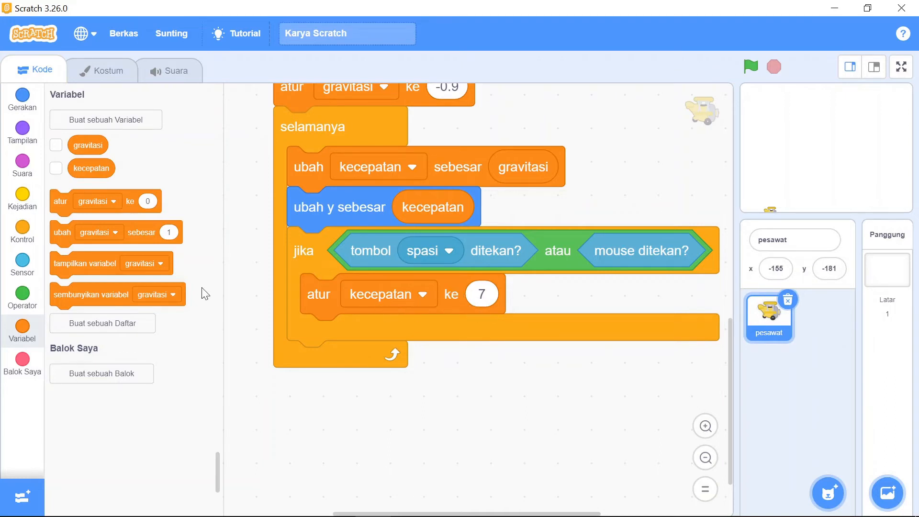
# Add a change-y block (ubah y sebesar) beneath the set-kecepatan block inside the jika block, using the kecepatan variable as its amount.
pyautogui.click(22, 98)
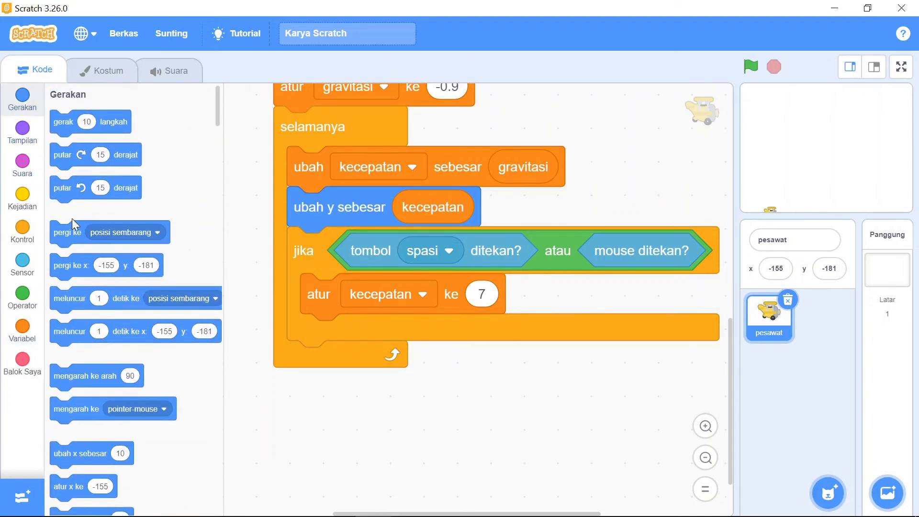
pyautogui.scroll(-3, 80, 236)
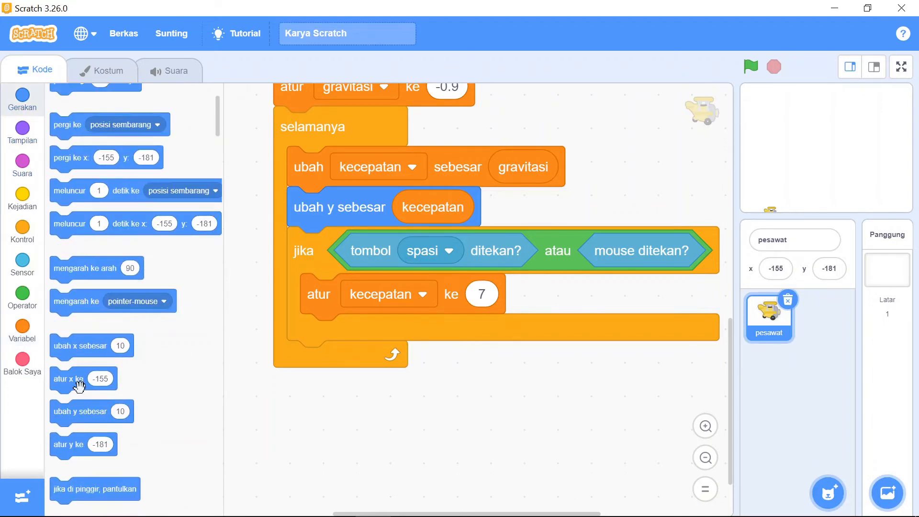
pyautogui.moveTo(78, 413); pyautogui.dragTo(327, 331)
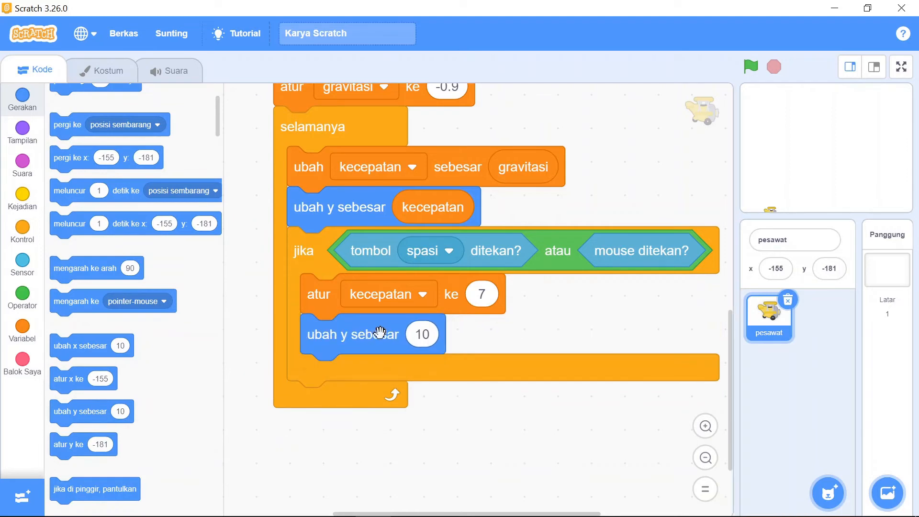
pyautogui.click(29, 337)
pyautogui.moveTo(86, 168); pyautogui.dragTo(418, 333)
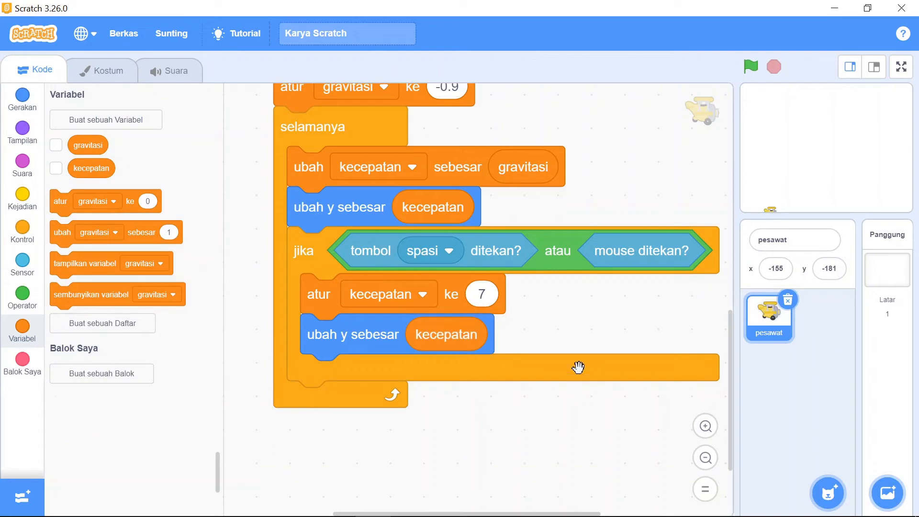
# Run the project in full screen, test lifting the plane repeatedly with the space key, and return to the editor.
pyautogui.click(903, 73)
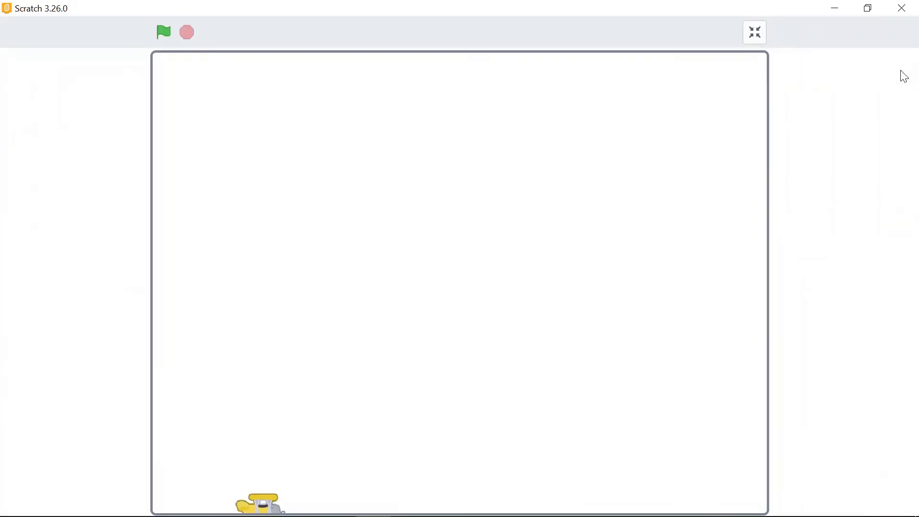
pyautogui.click(164, 32)
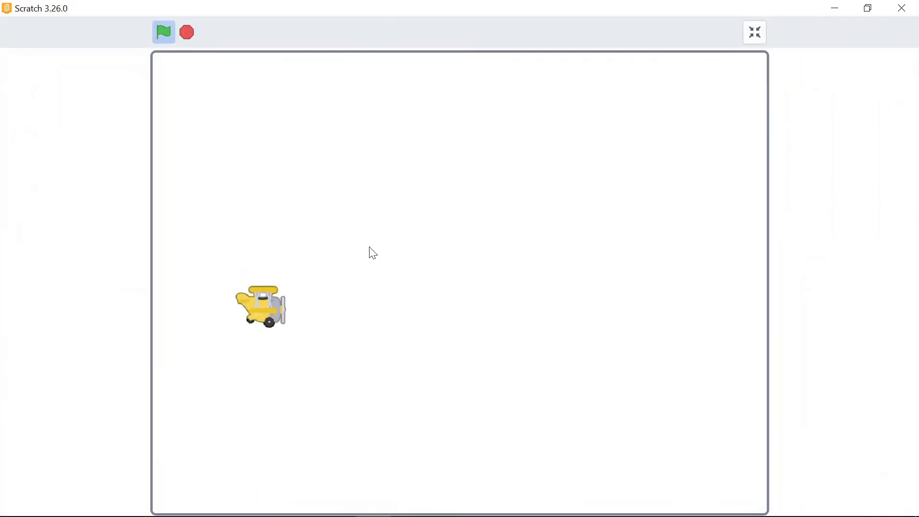
pyautogui.press('space')
pyautogui.press('space')
pyautogui.press('space')
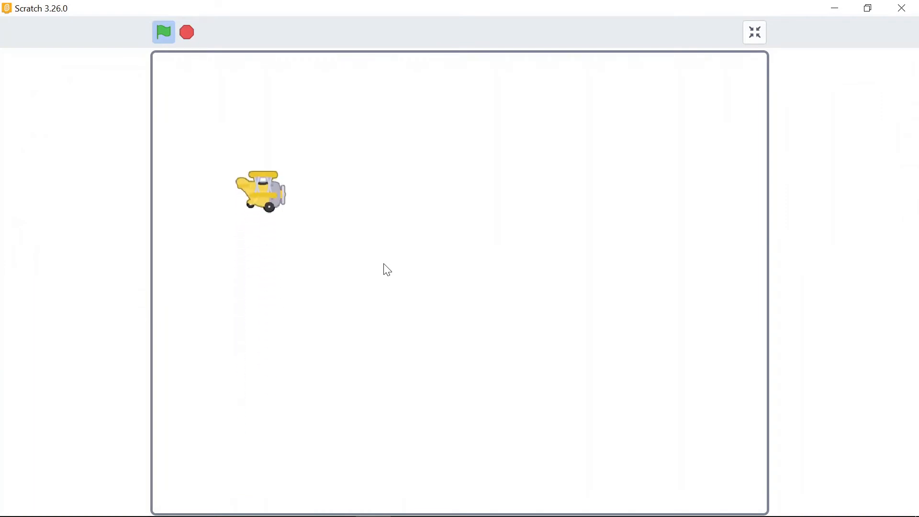
pyautogui.press('space')
pyautogui.press('space')
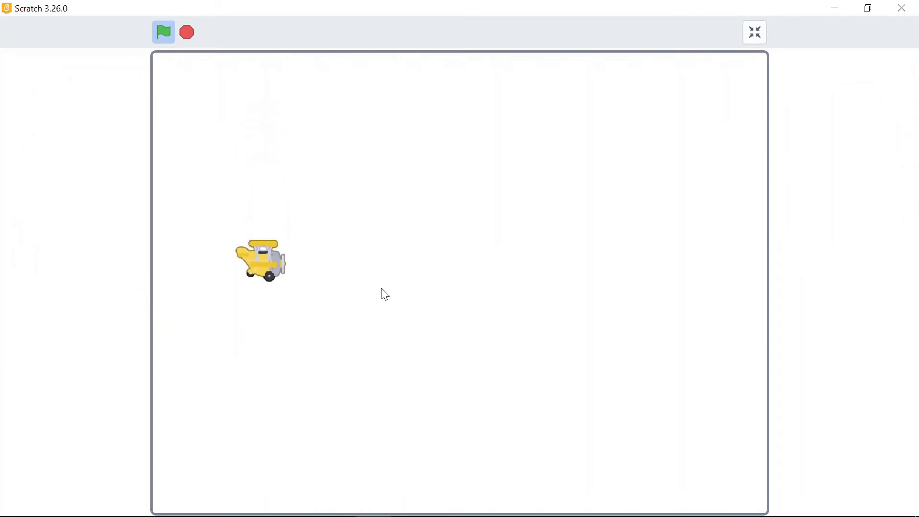
pyautogui.press('space')
pyautogui.press('space')
pyautogui.press('space')
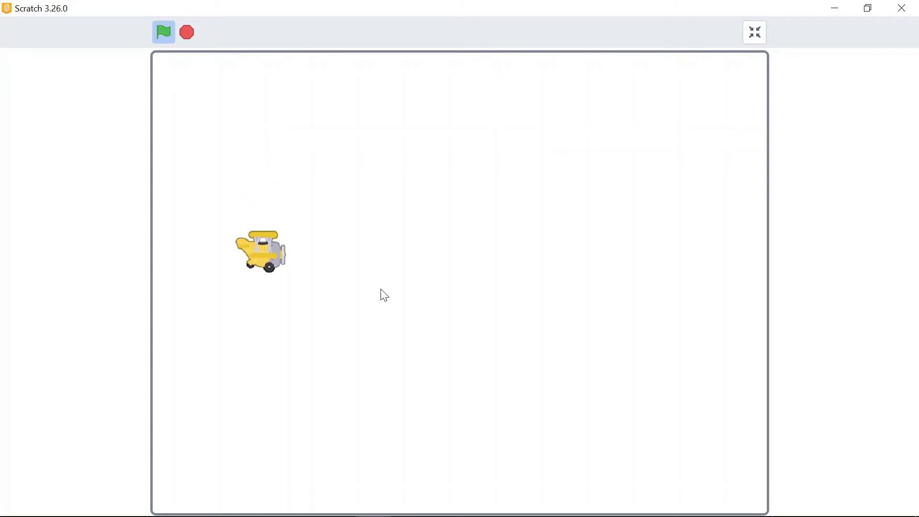
pyautogui.press('space')
pyautogui.press('space')
pyautogui.press('space')
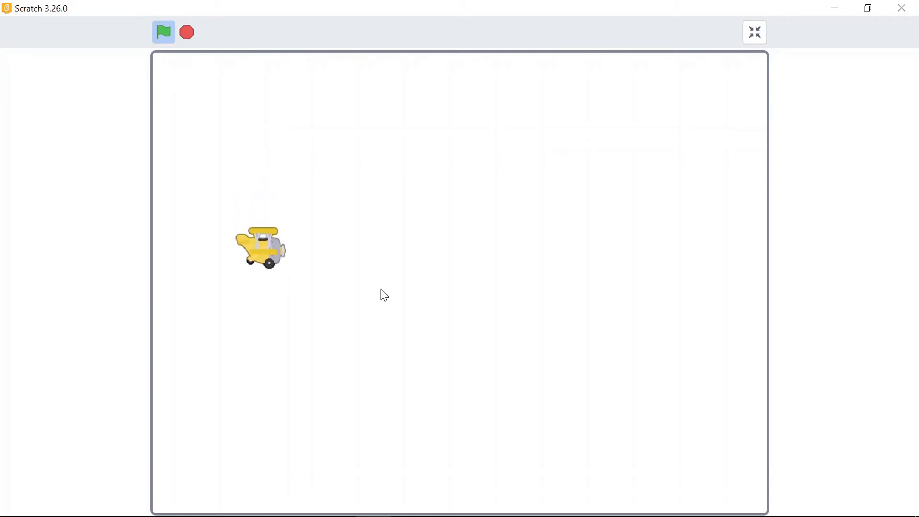
pyautogui.press('space')
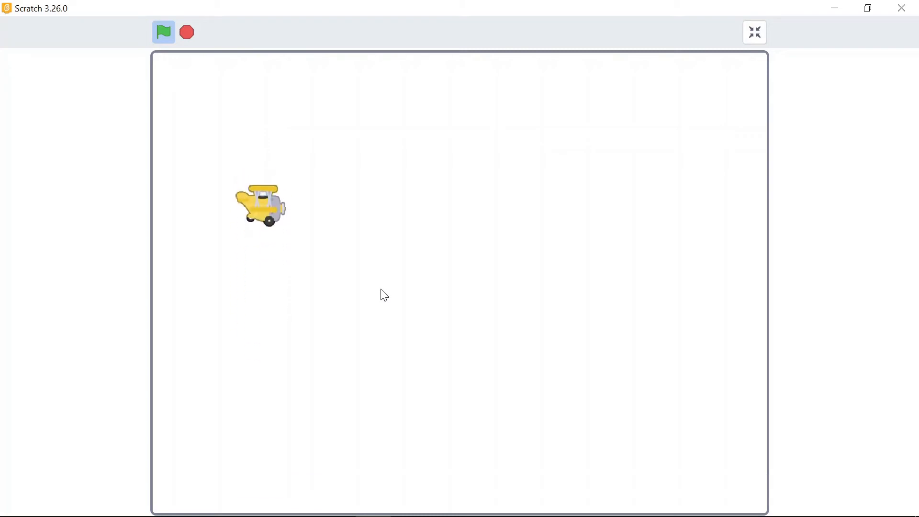
pyautogui.press('space')
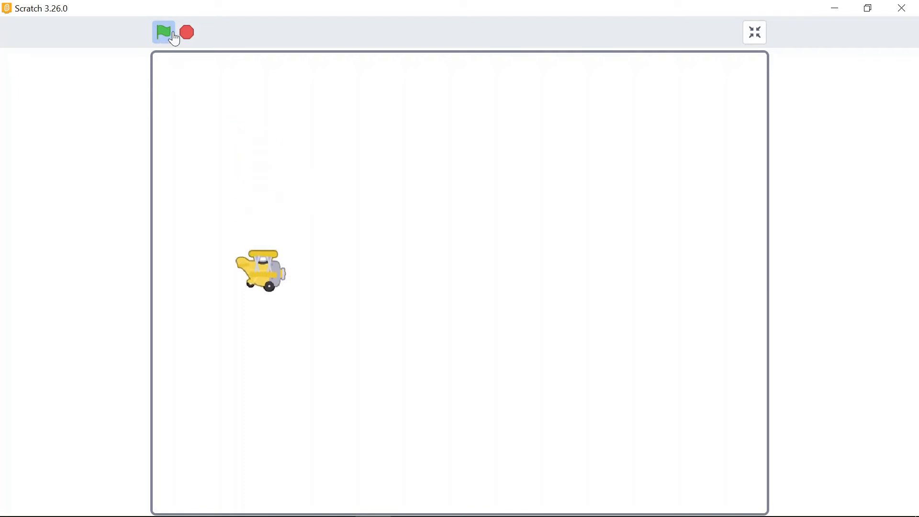
pyautogui.click(755, 33)
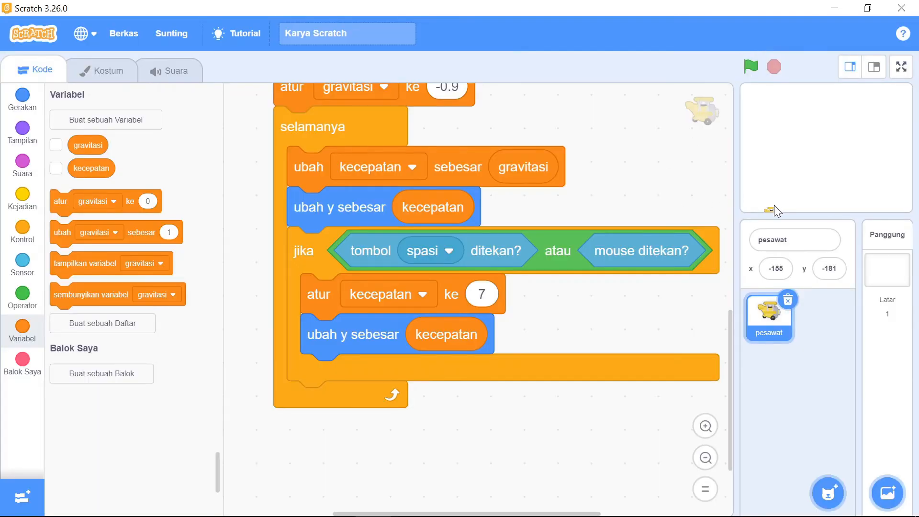
# Run the project on the large stage to test lifting the plane with the mouse, stop it, and restore the small stage layout.
pyautogui.click(874, 68)
pyautogui.click(578, 68)
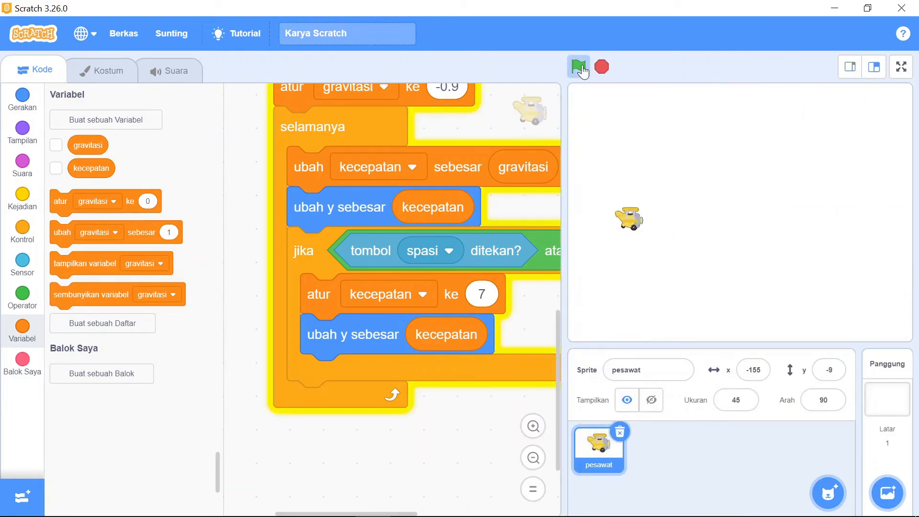
pyautogui.click(627, 235)
pyautogui.click(631, 239)
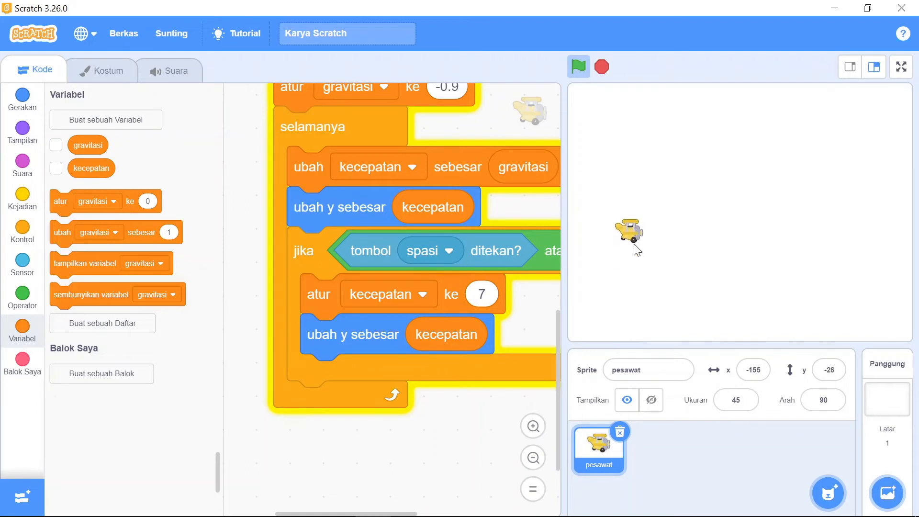
pyautogui.click(634, 244)
pyautogui.click(634, 244)
pyautogui.click(634, 244)
pyautogui.click(635, 237)
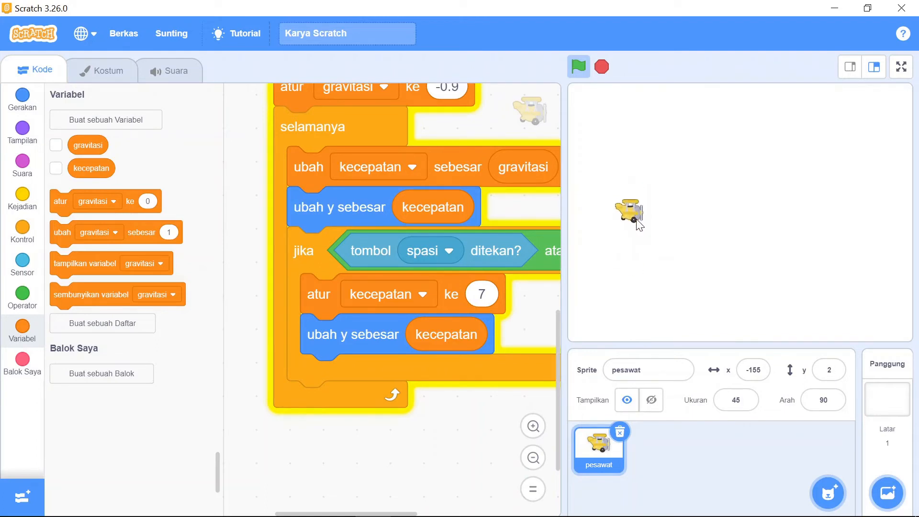
pyautogui.click(636, 220)
pyautogui.click(638, 211)
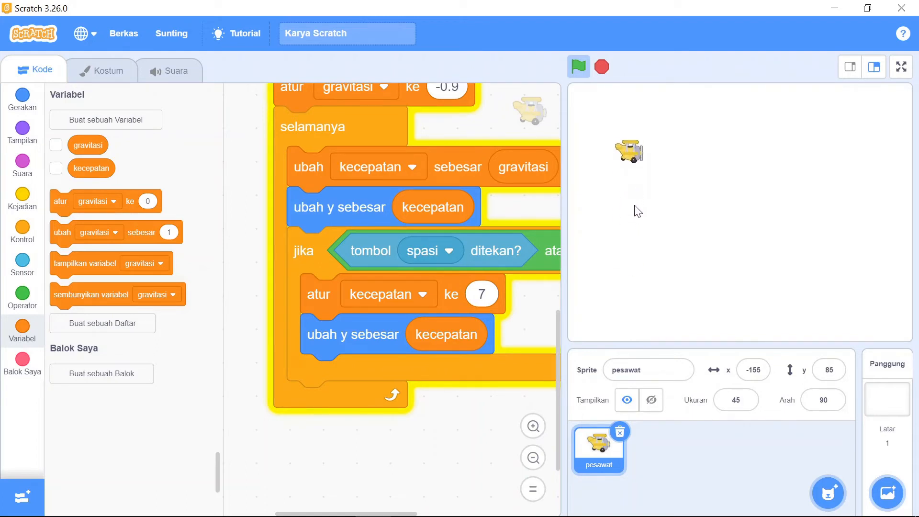
pyautogui.click(632, 208)
pyautogui.click(631, 202)
pyautogui.click(634, 196)
pyautogui.click(637, 203)
pyautogui.click(635, 201)
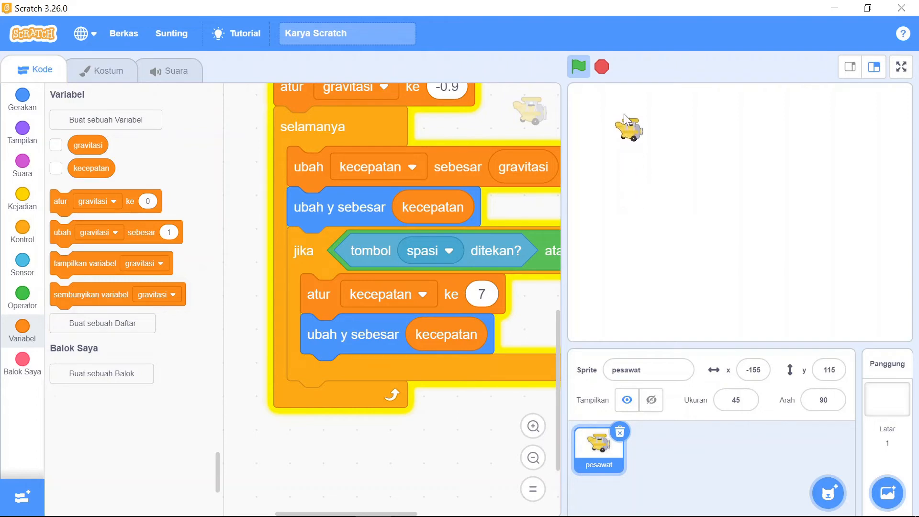
pyautogui.click(604, 68)
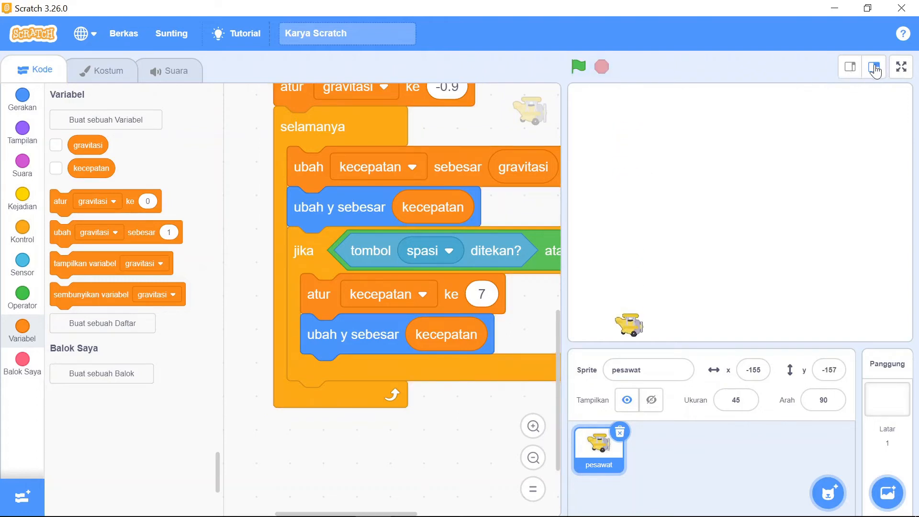
pyautogui.click(851, 67)
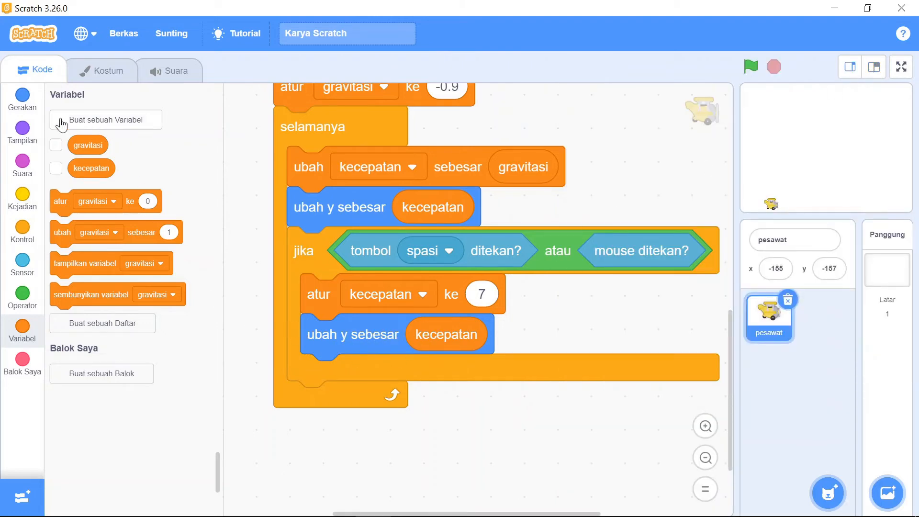
# Add a point-in-direction block (mengarah ke arah) at the end of the jika block and set its direction to 45.
pyautogui.click(24, 100)
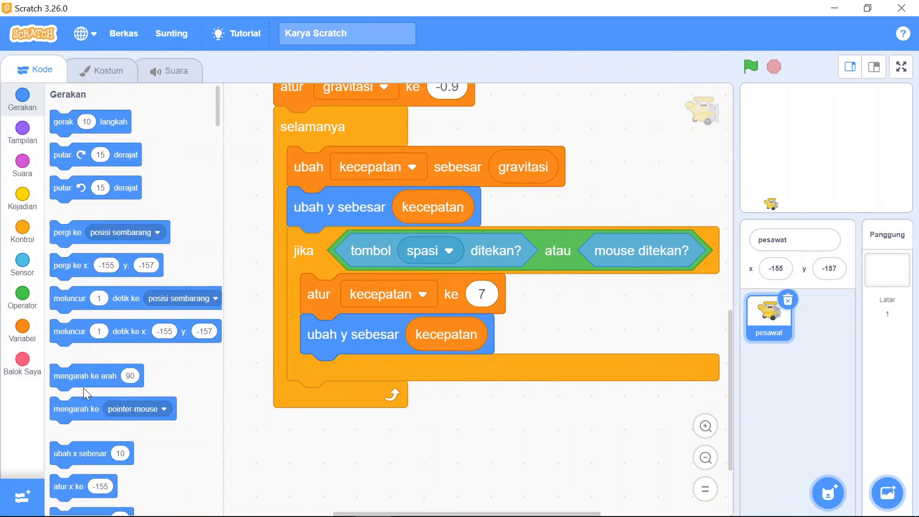
pyautogui.moveTo(84, 380); pyautogui.dragTo(356, 377)
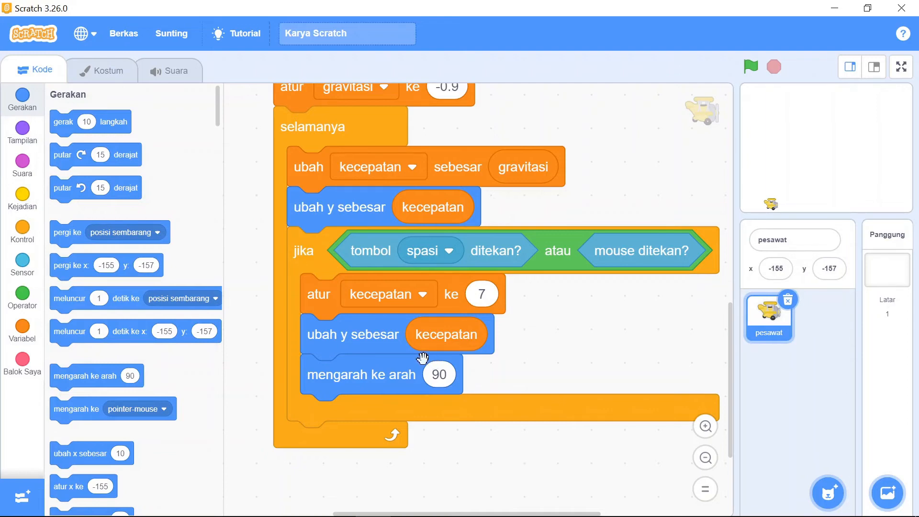
pyautogui.click(445, 374)
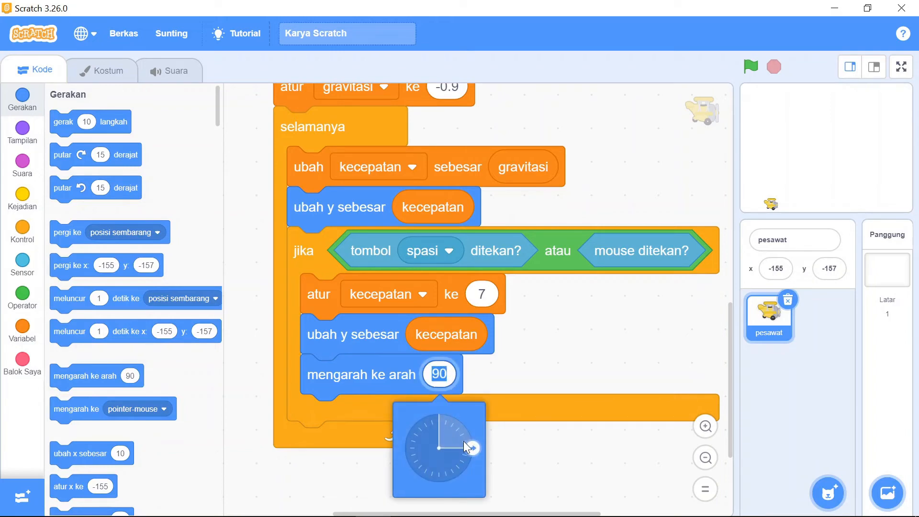
pyautogui.moveTo(472, 451); pyautogui.dragTo(463, 432)
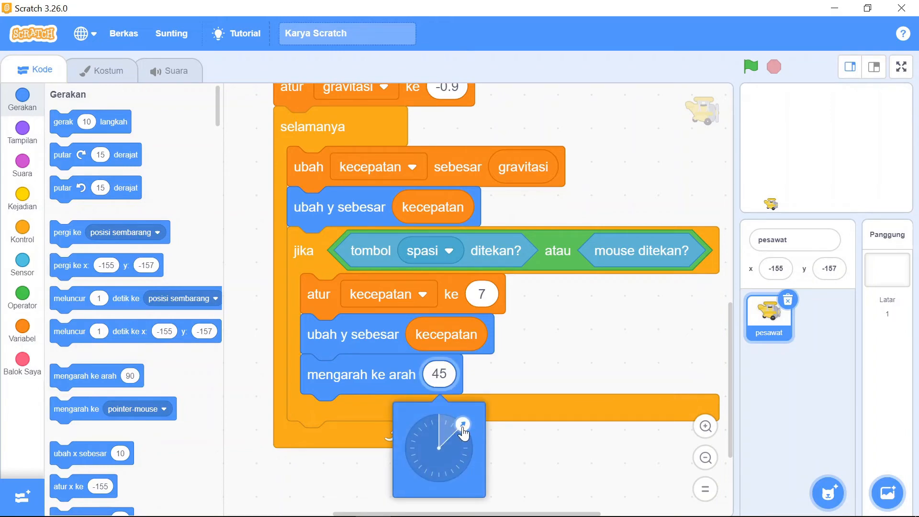
pyautogui.click(539, 459)
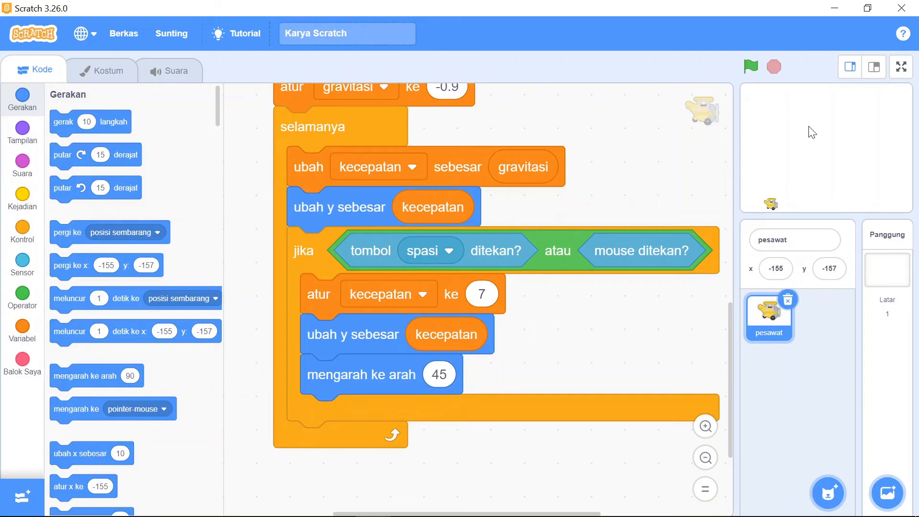
# Run the project in full screen to test the plane's tilt while lifting it with the mouse, then stop and exit full screen.
pyautogui.click(895, 69)
pyautogui.click(164, 32)
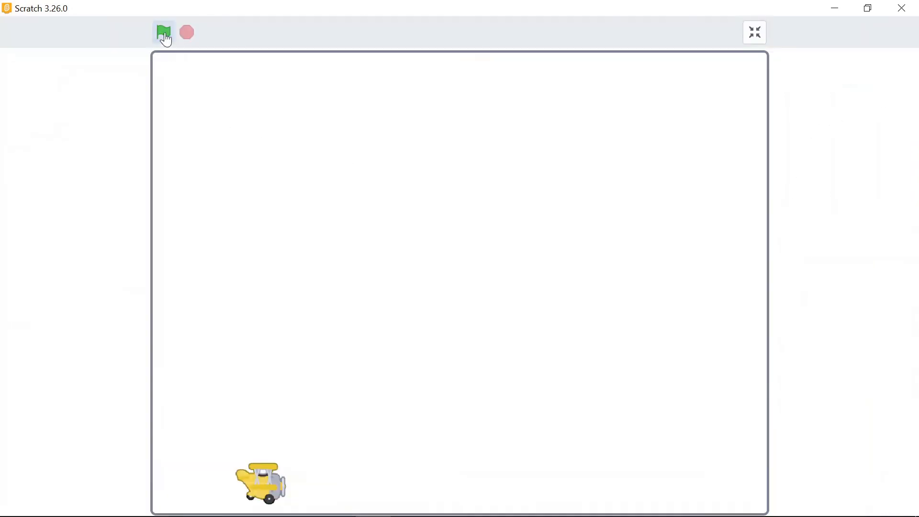
pyautogui.click(311, 271)
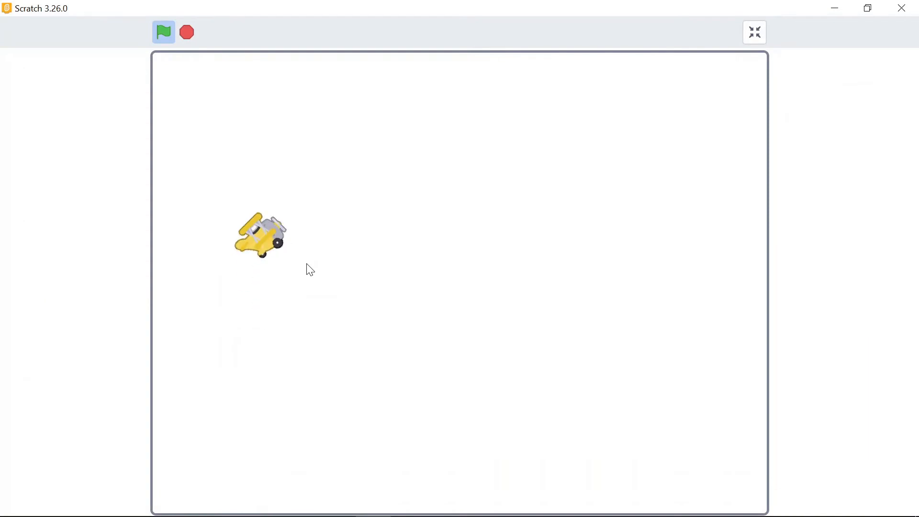
pyautogui.click(310, 270)
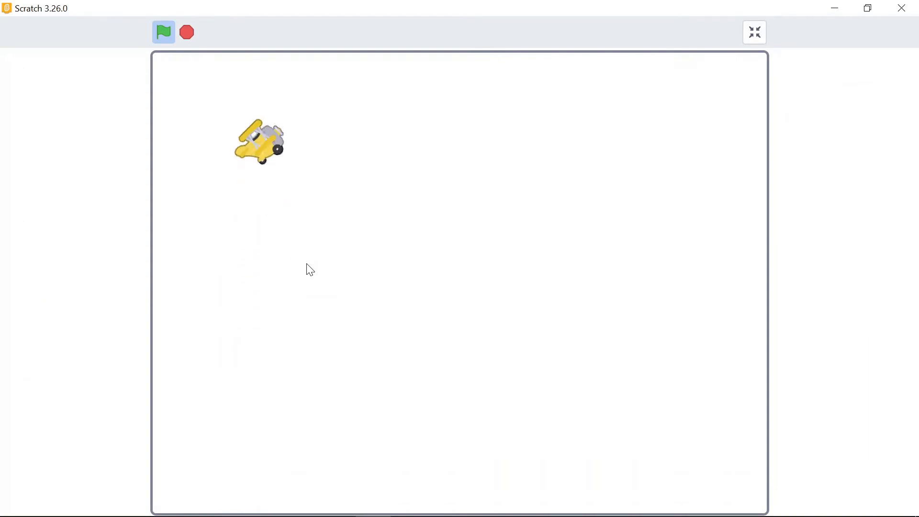
pyautogui.click(310, 270)
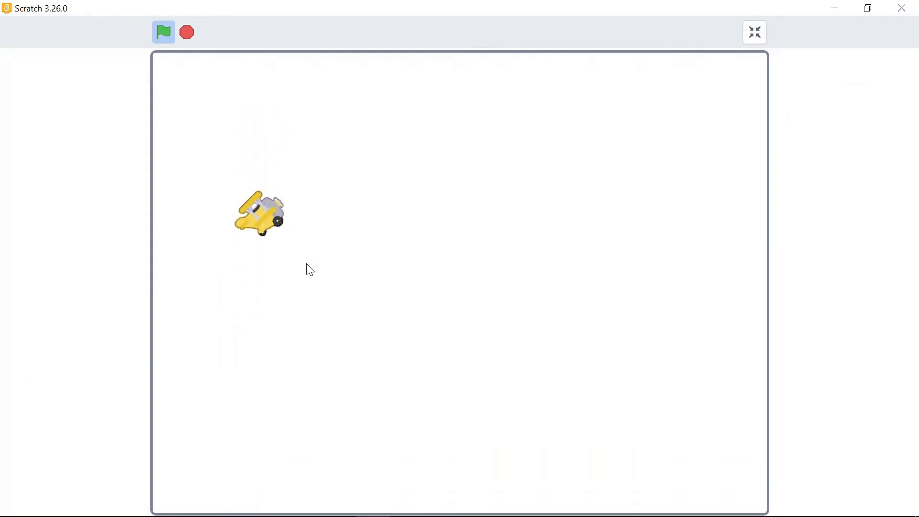
pyautogui.click(311, 270)
pyautogui.click(310, 270)
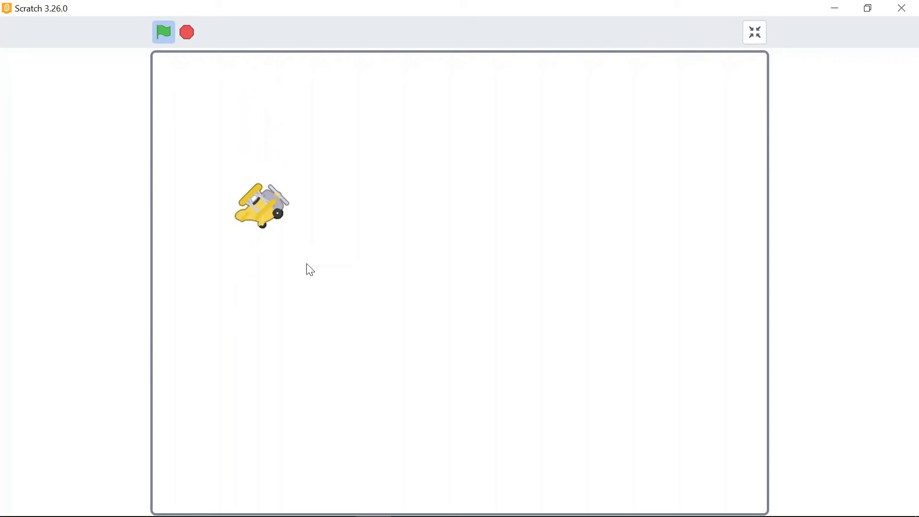
pyautogui.click(310, 270)
pyautogui.click(310, 271)
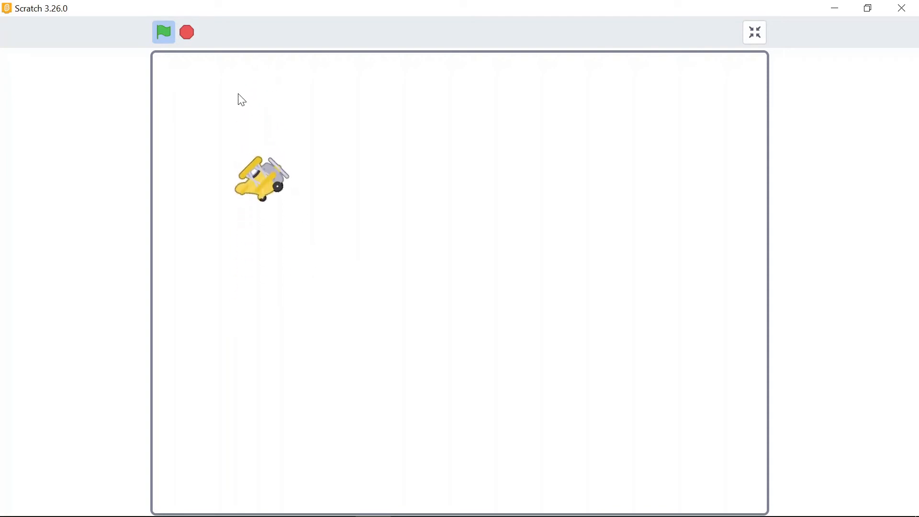
pyautogui.click(195, 44)
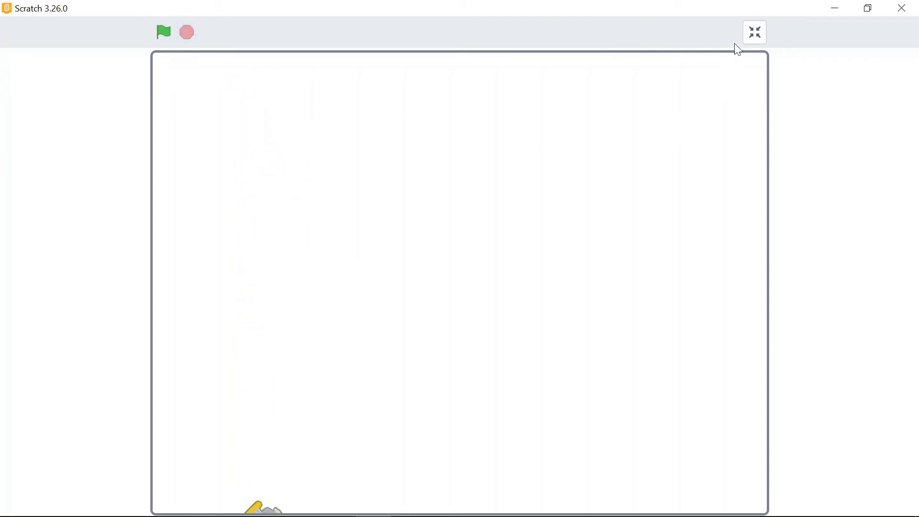
pyautogui.click(755, 32)
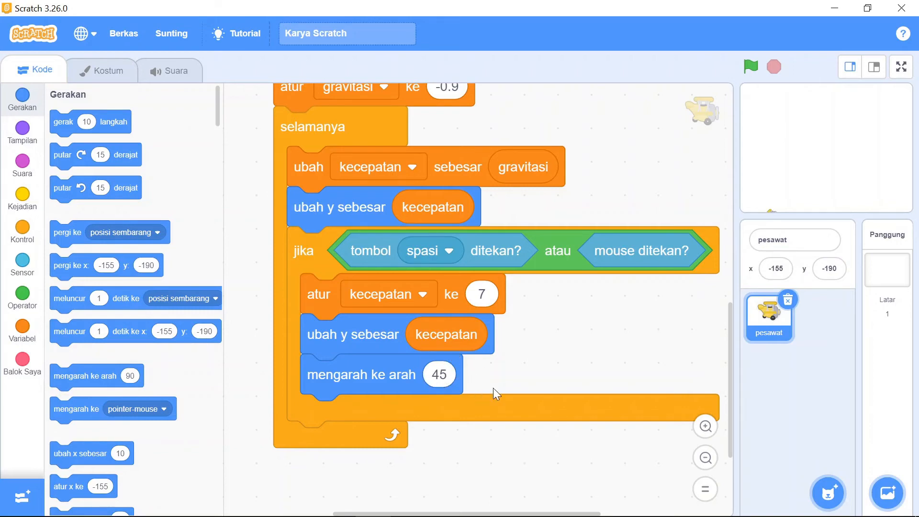
# Add a second, empty jika block inside the selamanya loop, directly beneath the first jika block.
pyautogui.click(21, 235)
pyautogui.scroll(-3, 87, 281)
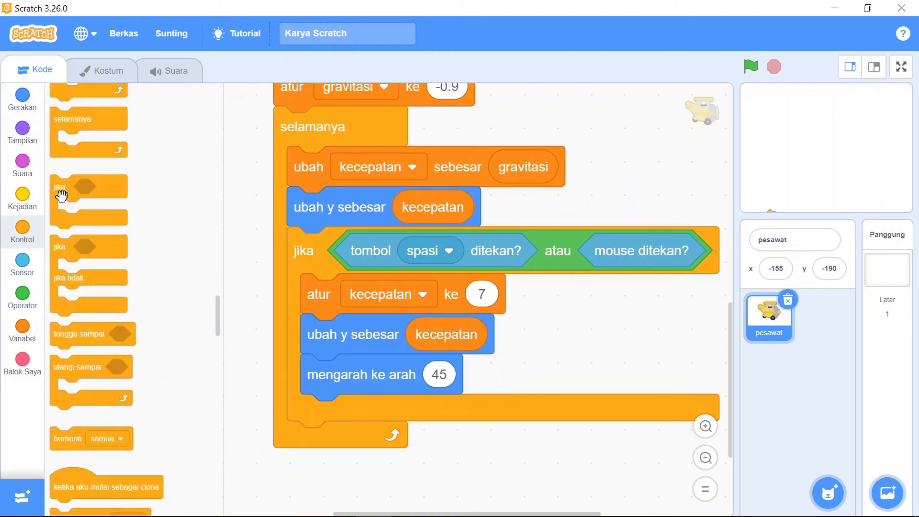
pyautogui.moveTo(61, 187); pyautogui.dragTo(308, 443)
pyautogui.scroll(-3, 469, 400)
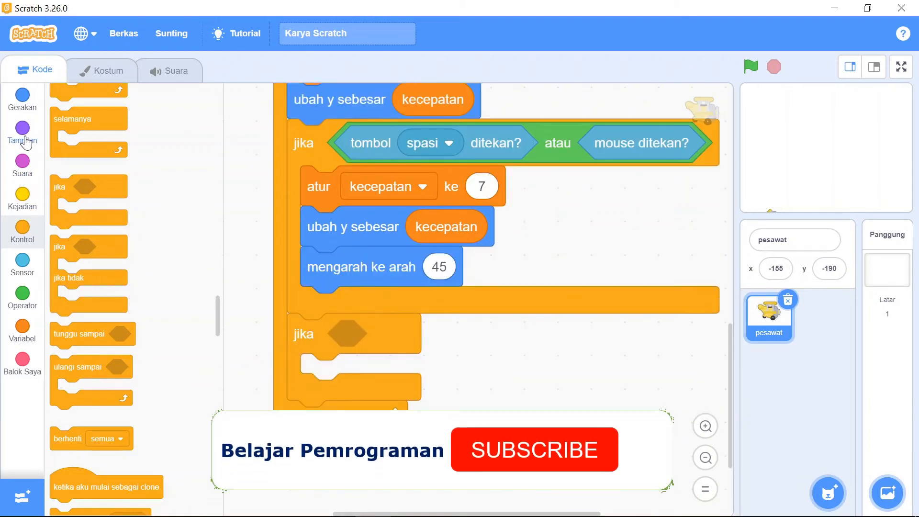
# Set the second jika block's condition to arah < 90, using the less-than operator and the arah reporter.
pyautogui.click(22, 99)
pyautogui.scroll(-5, 115, 239)
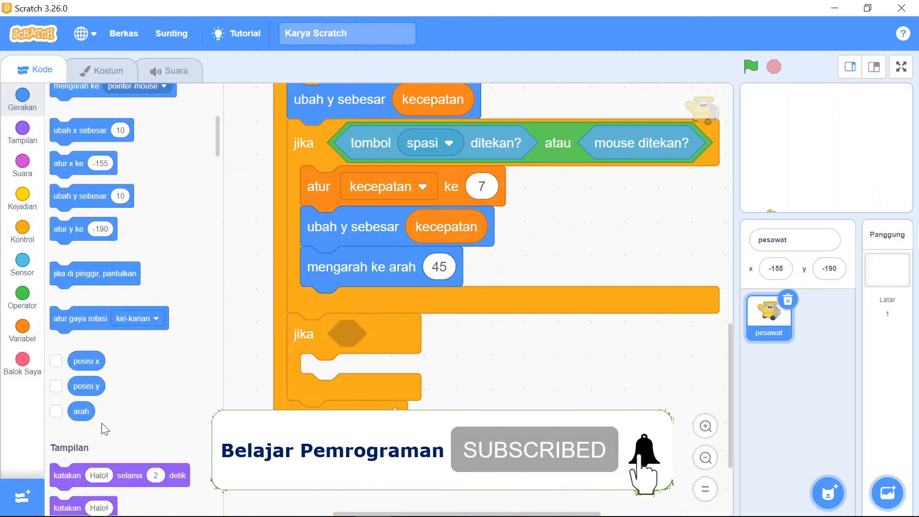
pyautogui.moveTo(81, 411); pyautogui.dragTo(493, 407)
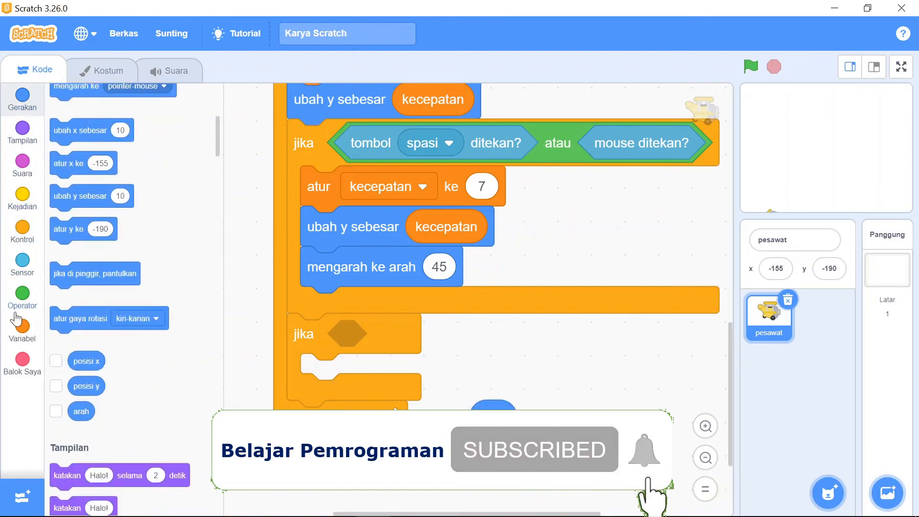
pyautogui.click(19, 298)
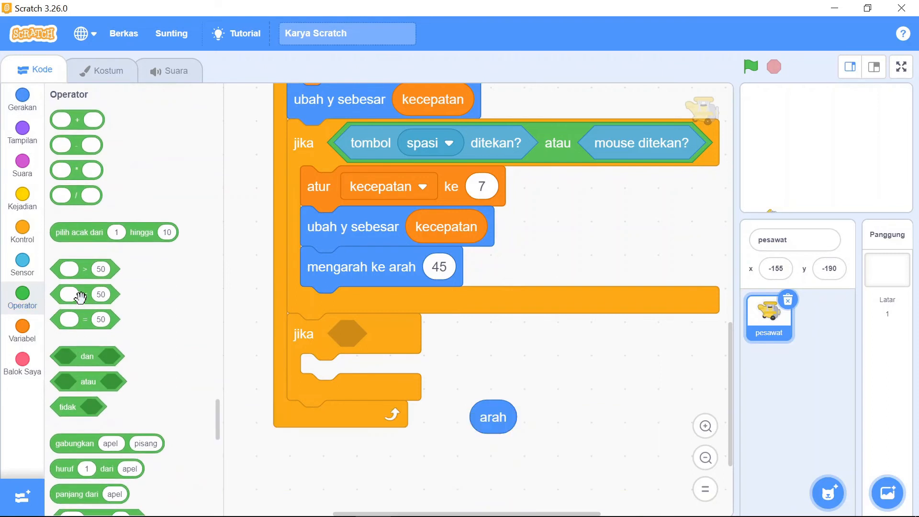
pyautogui.moveTo(354, 341); pyautogui.dragTo(357, 344)
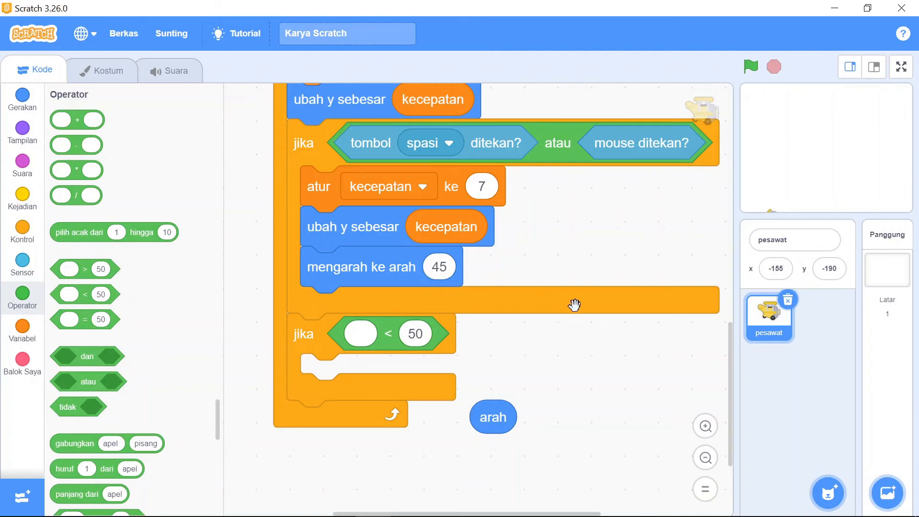
pyautogui.moveTo(488, 426); pyautogui.dragTo(357, 346)
pyautogui.click(434, 337)
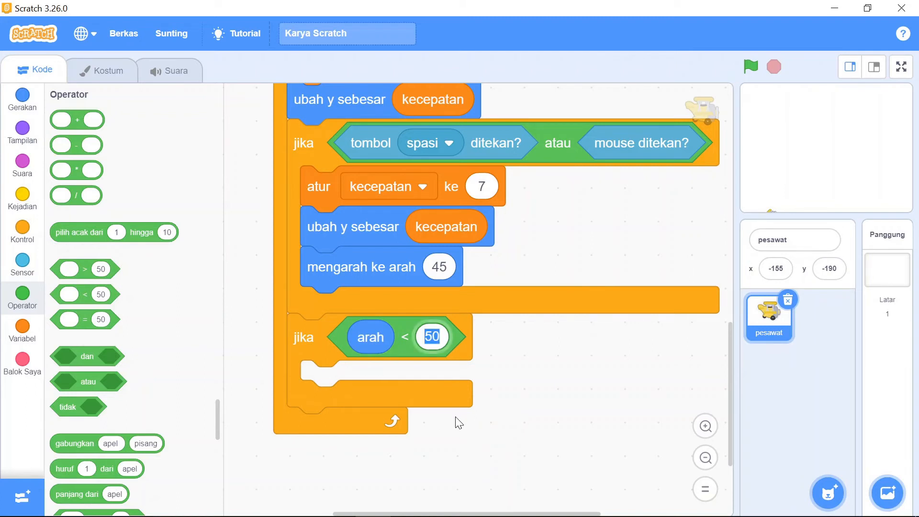
pyautogui.write('90')
pyautogui.press('Return')
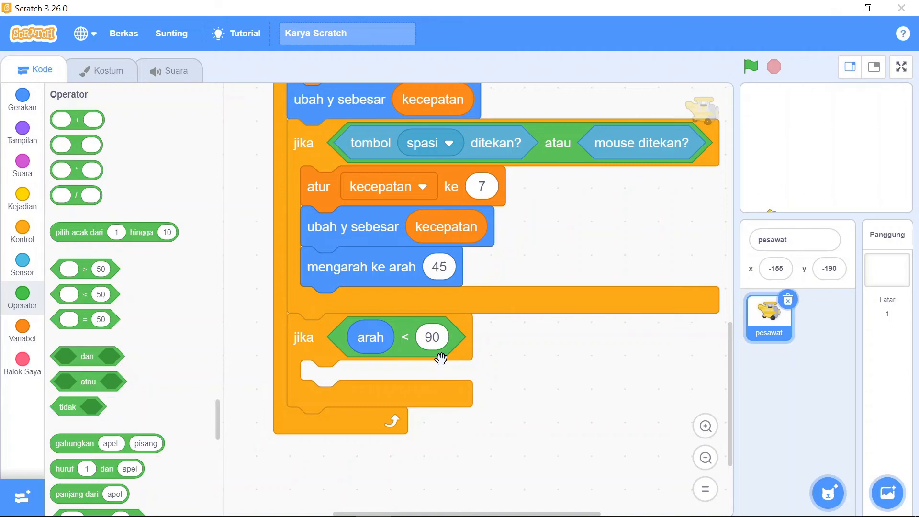
# Place a clockwise putar derajat block inside the second jika block and set its rotation to 4 degrees.
pyautogui.click(22, 101)
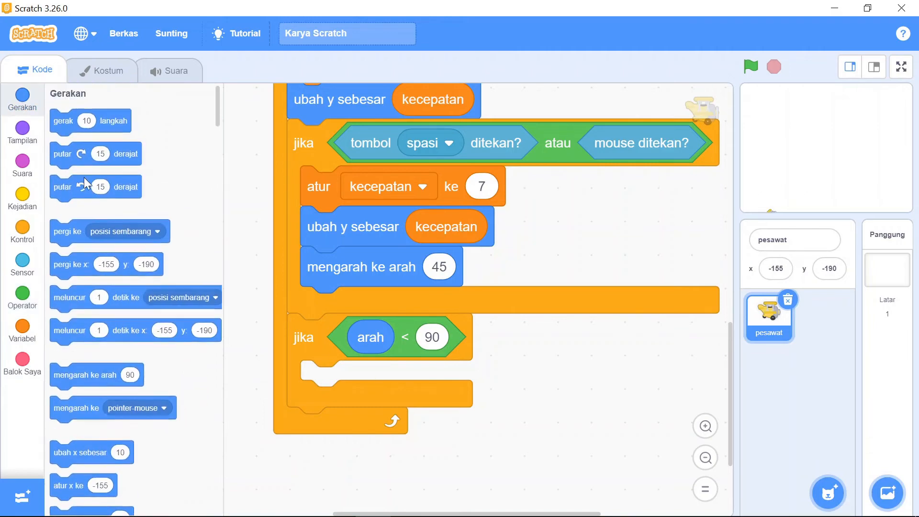
pyautogui.moveTo(63, 154); pyautogui.dragTo(333, 382)
pyautogui.click(388, 381)
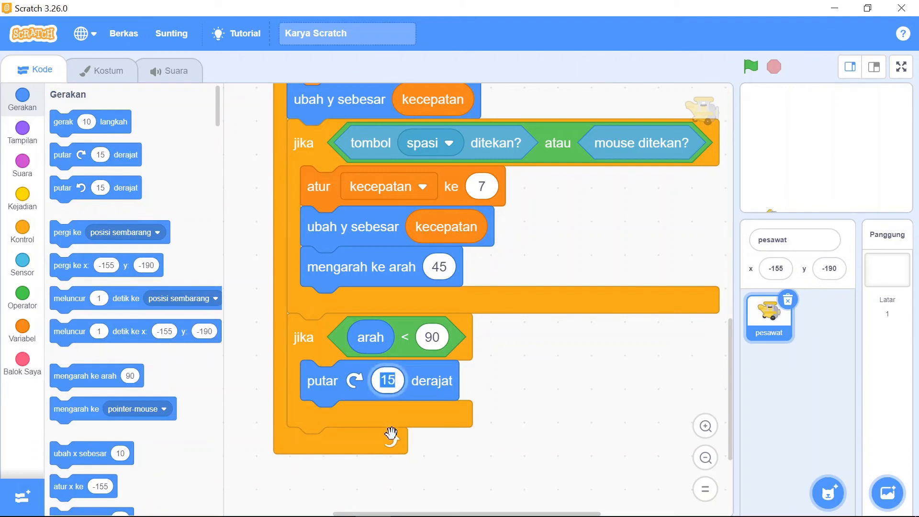
pyautogui.write('4')
pyautogui.click(397, 462)
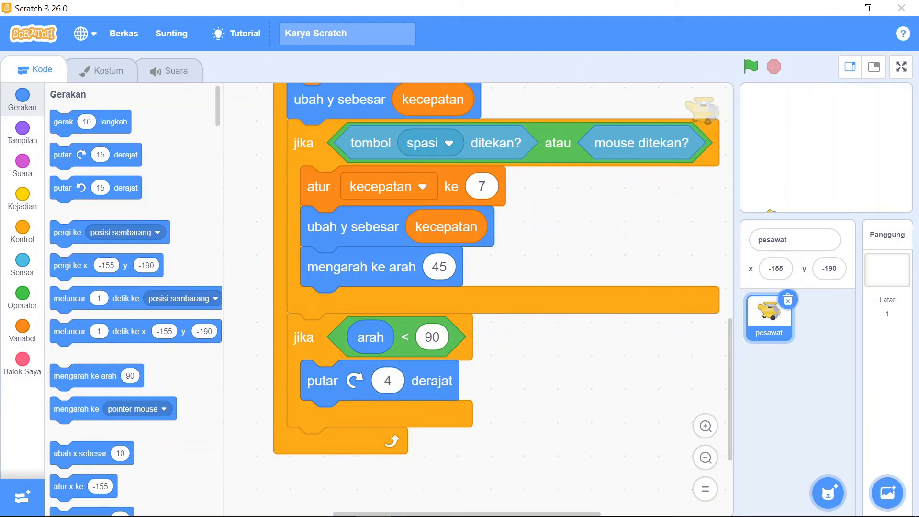
# Test the plane's tilt and gradual levelling in two full-screen runs, stopping and exiting each time, and review the script.
pyautogui.click(900, 68)
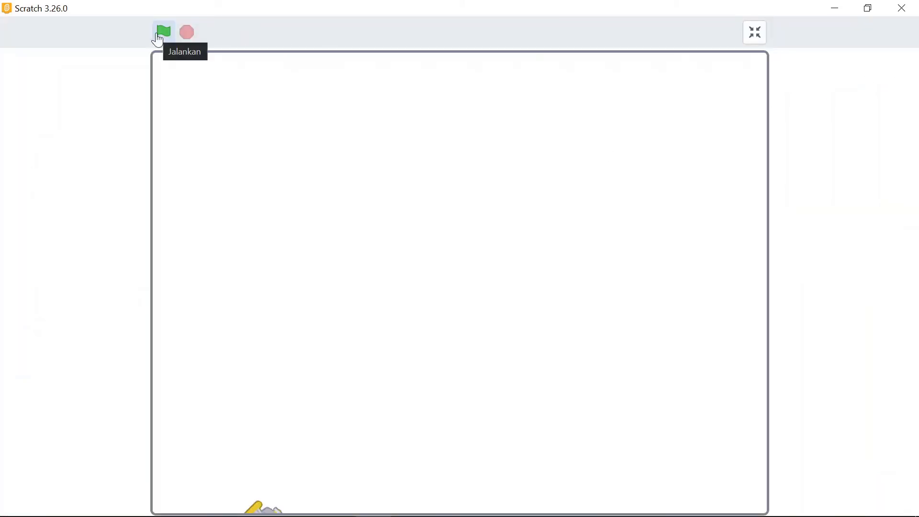
pyautogui.click(158, 37)
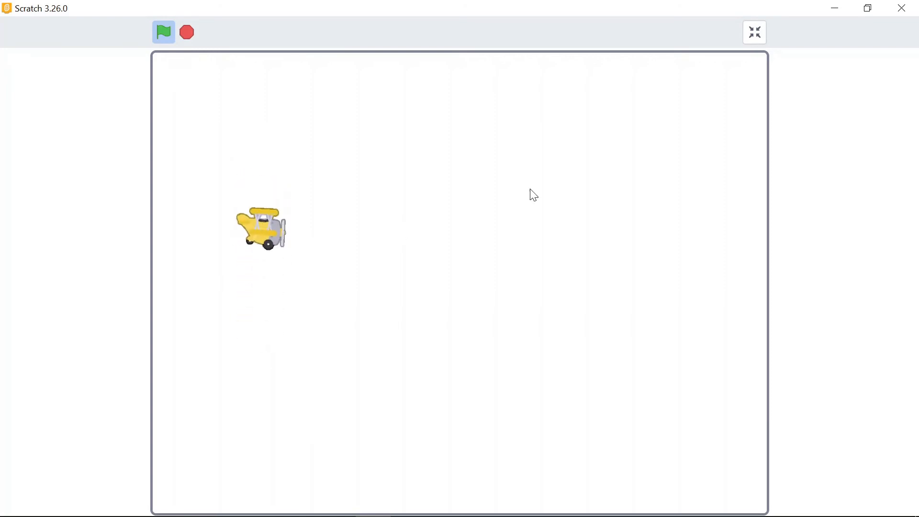
pyautogui.click(190, 34)
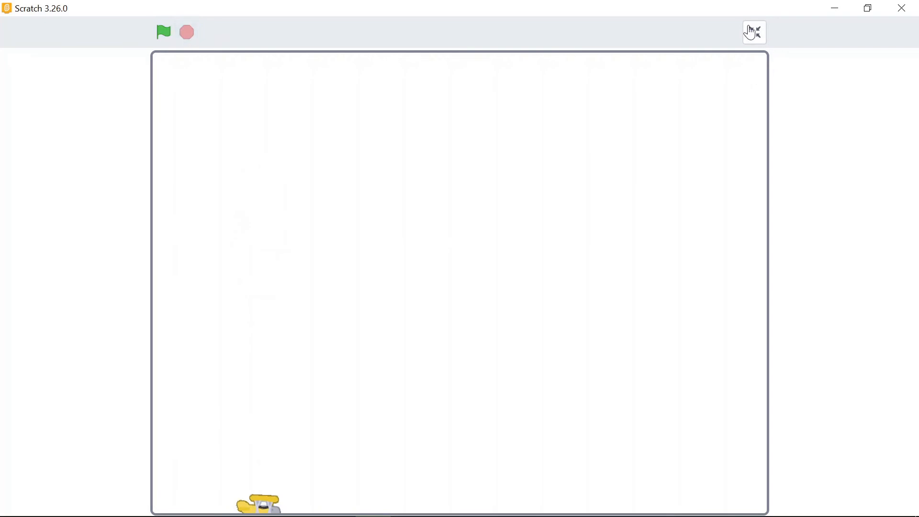
pyautogui.click(756, 33)
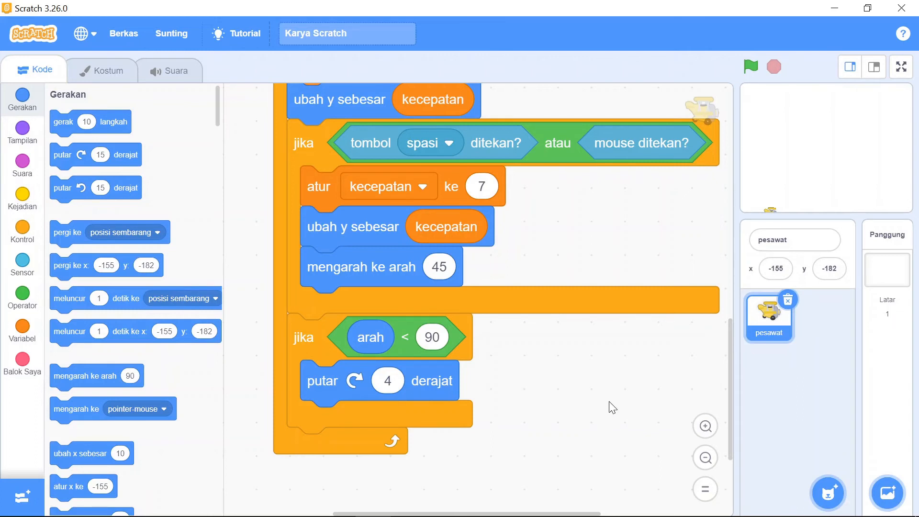
pyautogui.click(902, 67)
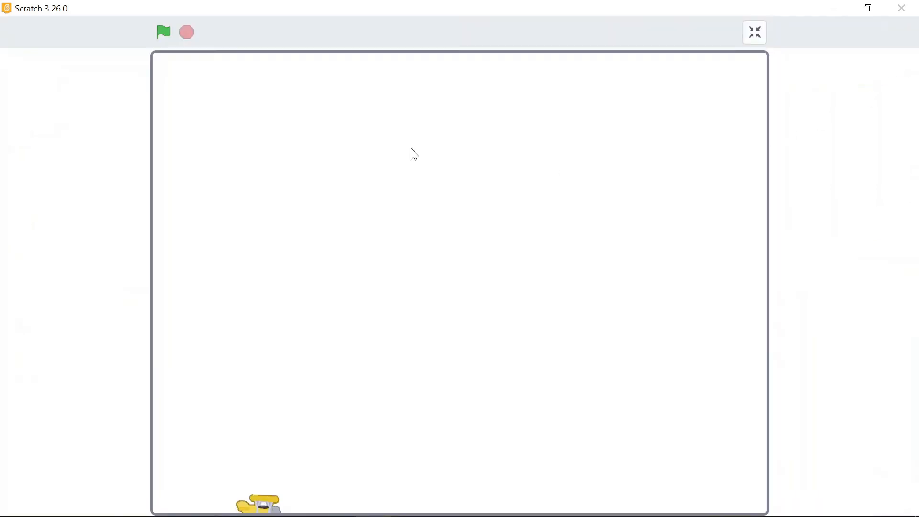
pyautogui.click(164, 32)
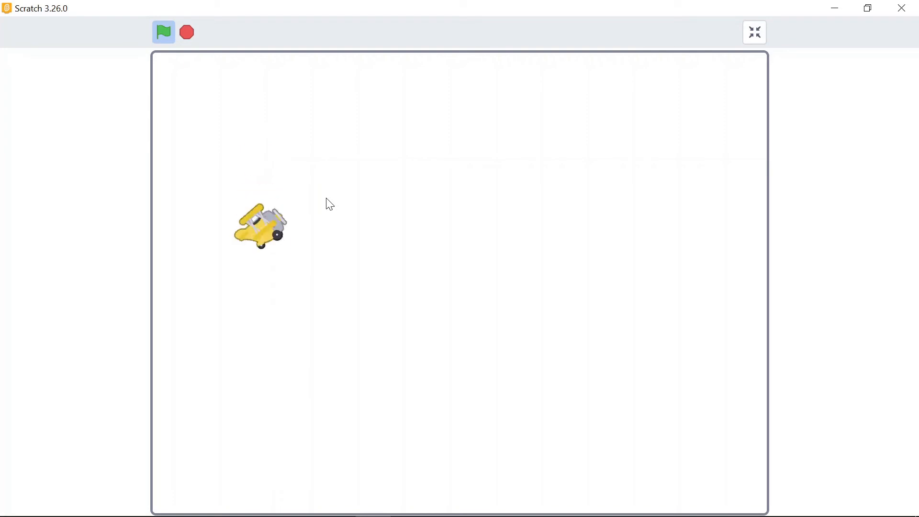
pyautogui.click(186, 34)
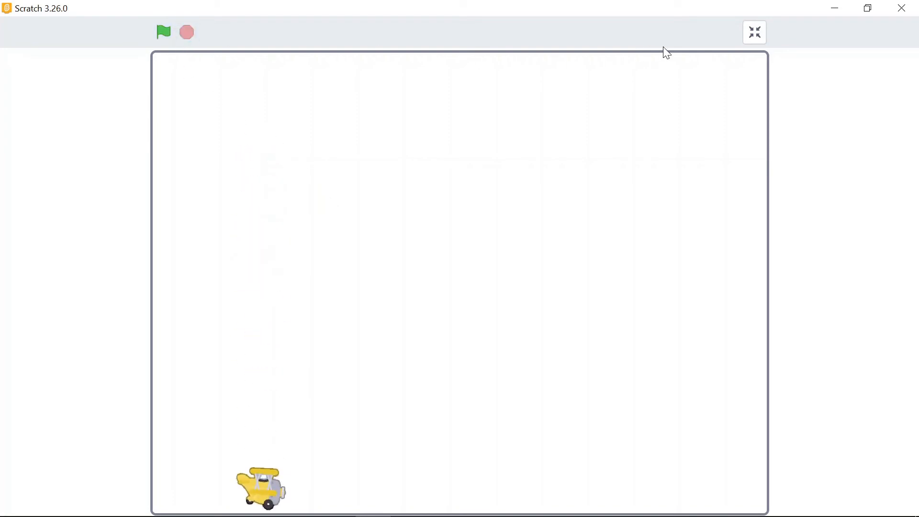
pyautogui.click(761, 32)
pyautogui.scroll(5, 604, 304)
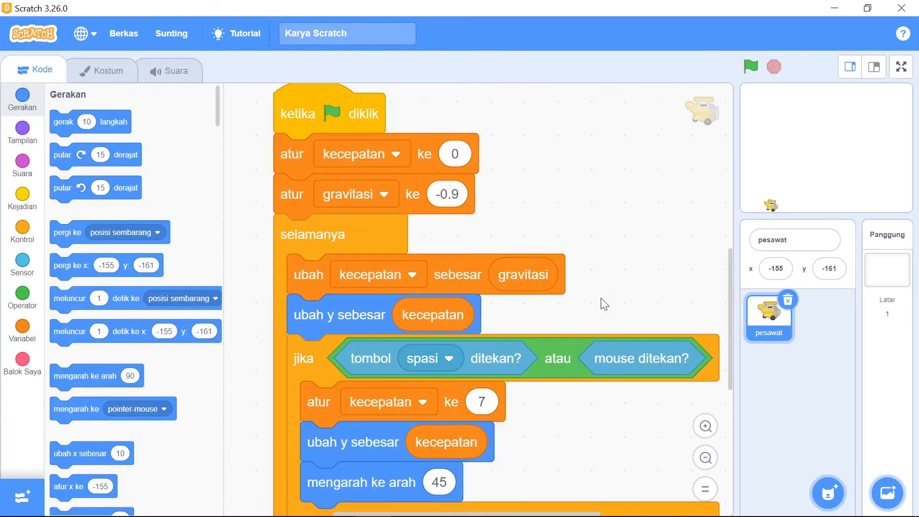
pyautogui.scroll(-3, 604, 304)
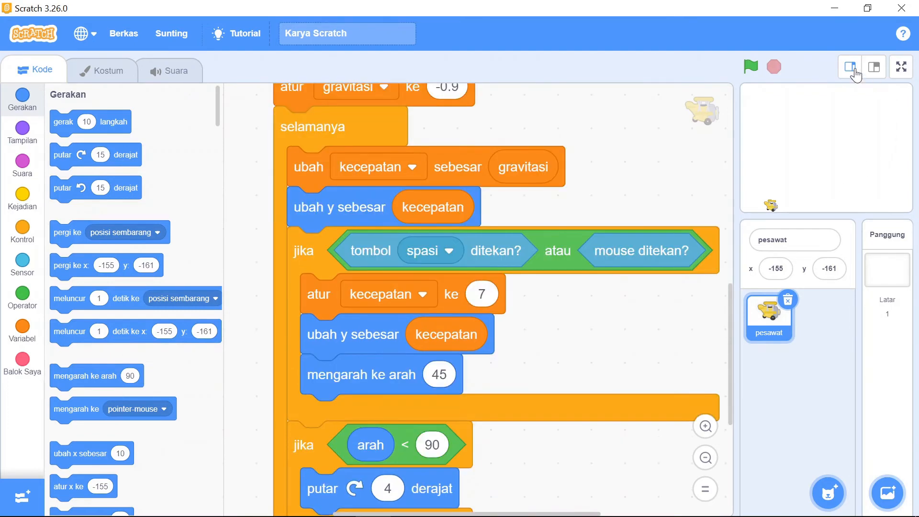
# Switch to the large stage layout and create a new blank sprite for painting.
pyautogui.click(872, 69)
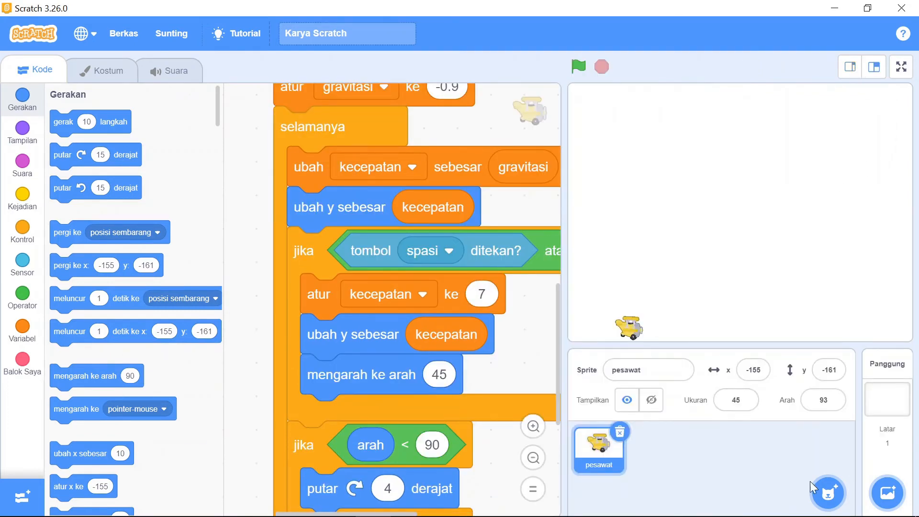
pyautogui.moveTo(828, 495)
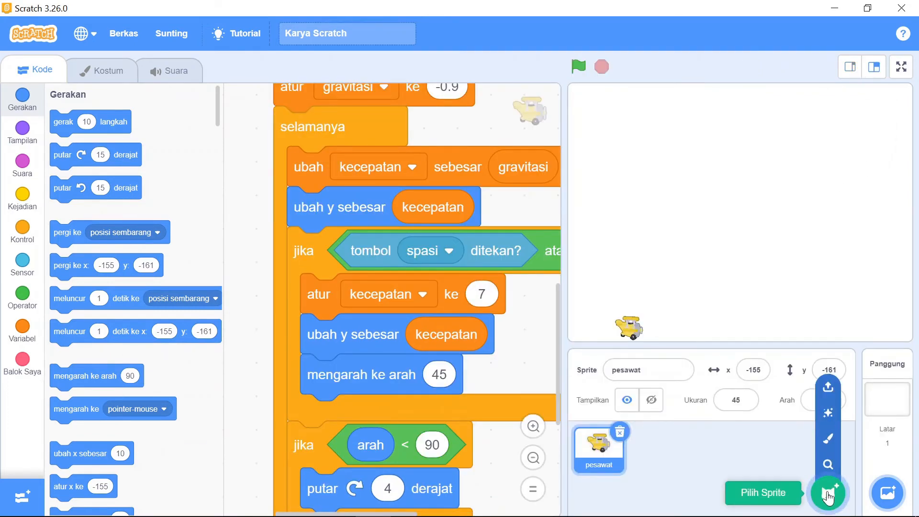
pyautogui.click(830, 440)
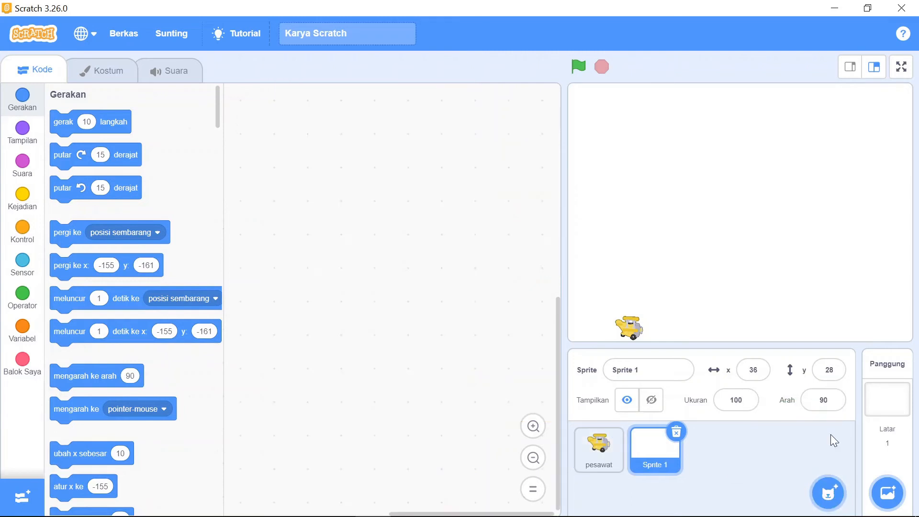
# Upload the background image from the Modify Assets folder of tappyplane (1) as a costume of the new sprite.
pyautogui.moveTo(52, 481)
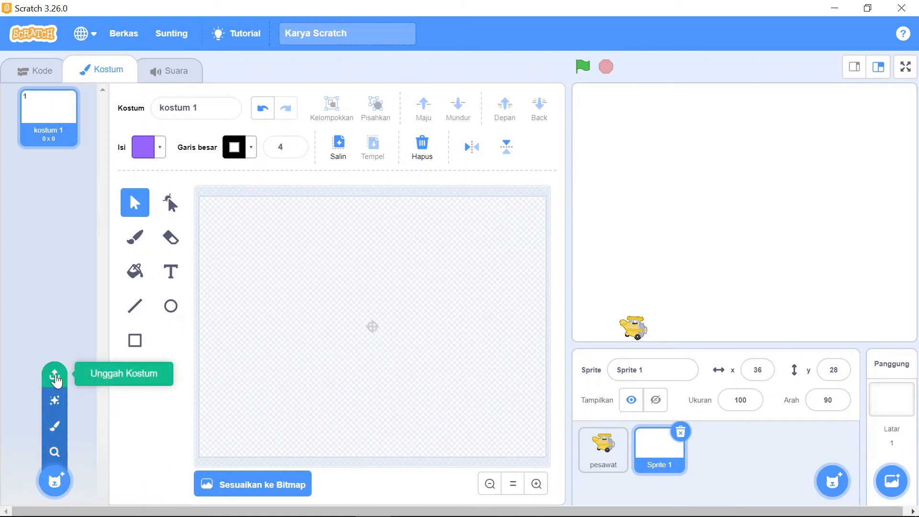
pyautogui.click(56, 374)
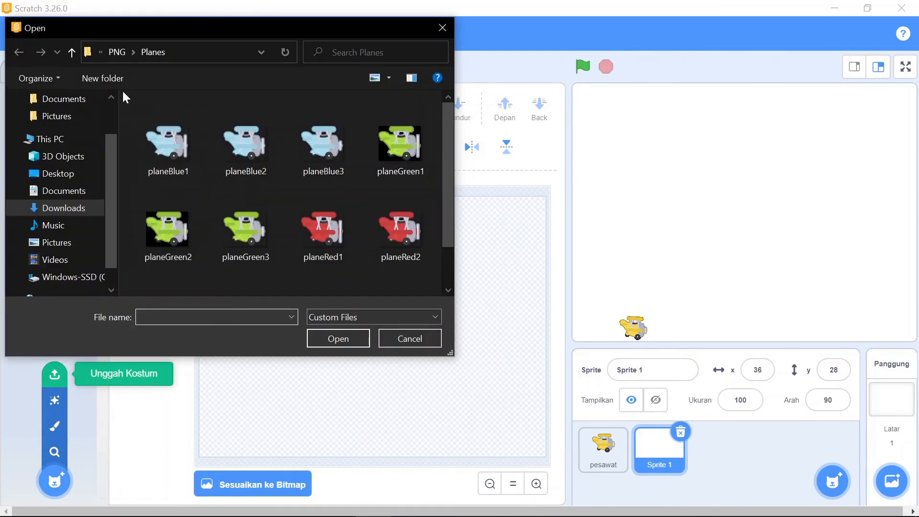
pyautogui.click(115, 52)
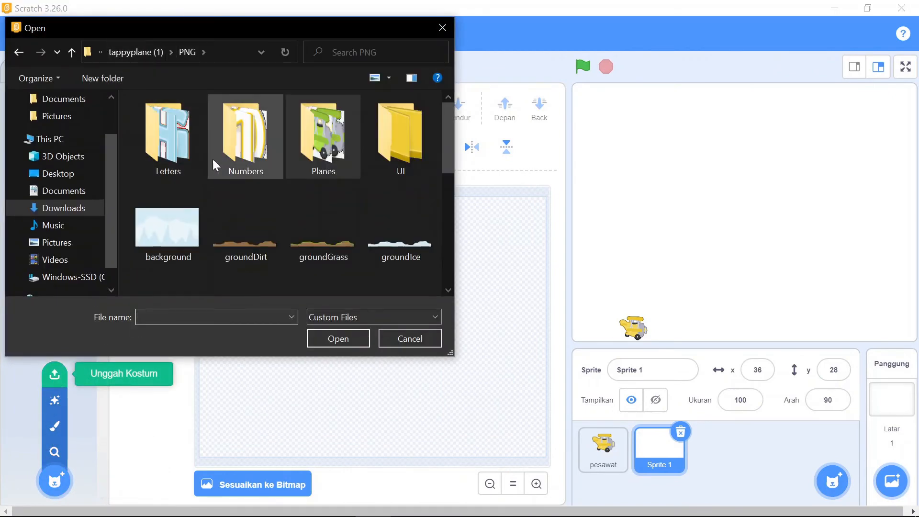
pyautogui.click(120, 51)
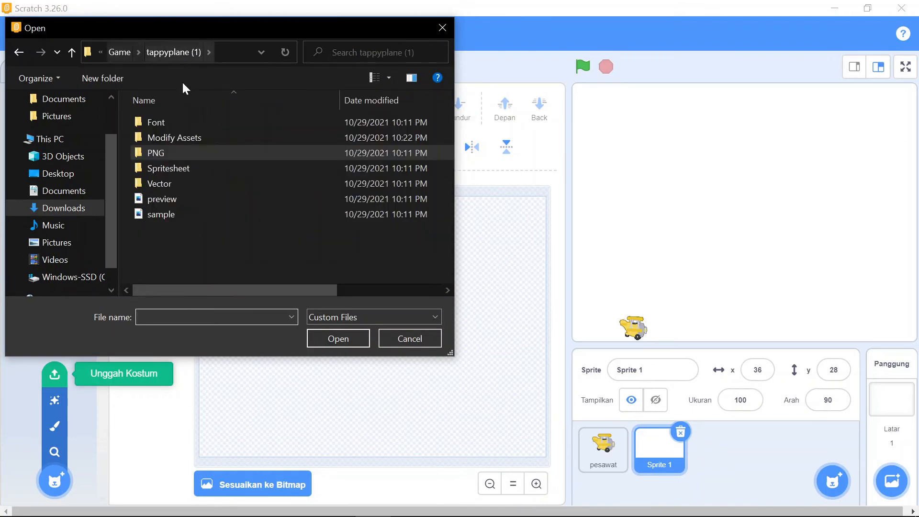
pyautogui.doubleClick(189, 139)
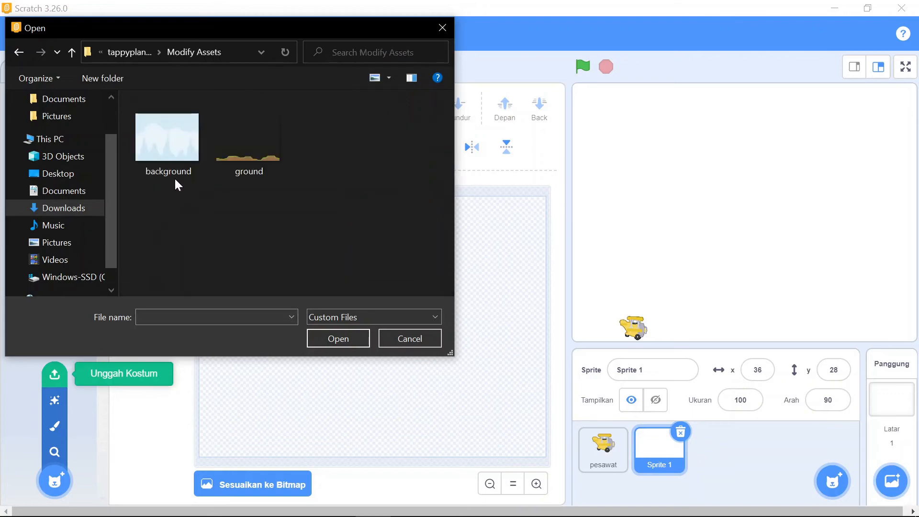
pyautogui.click(176, 145)
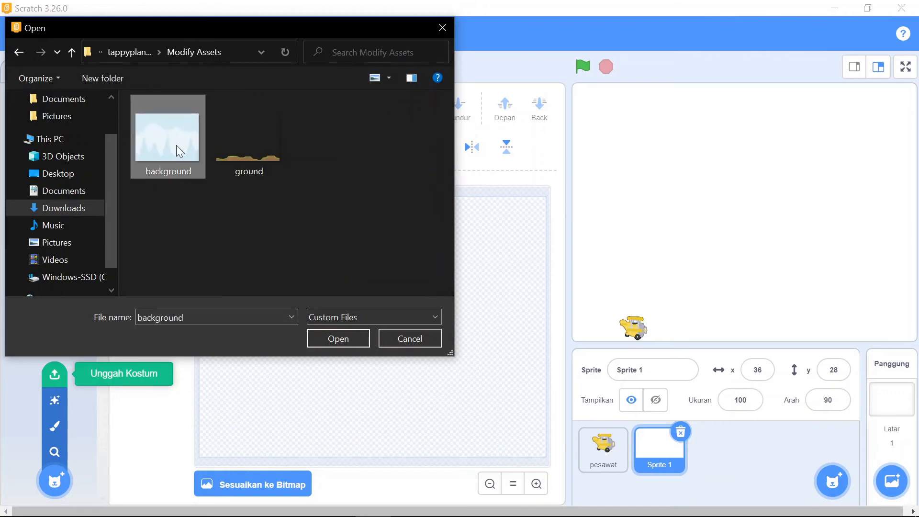
pyautogui.click(322, 338)
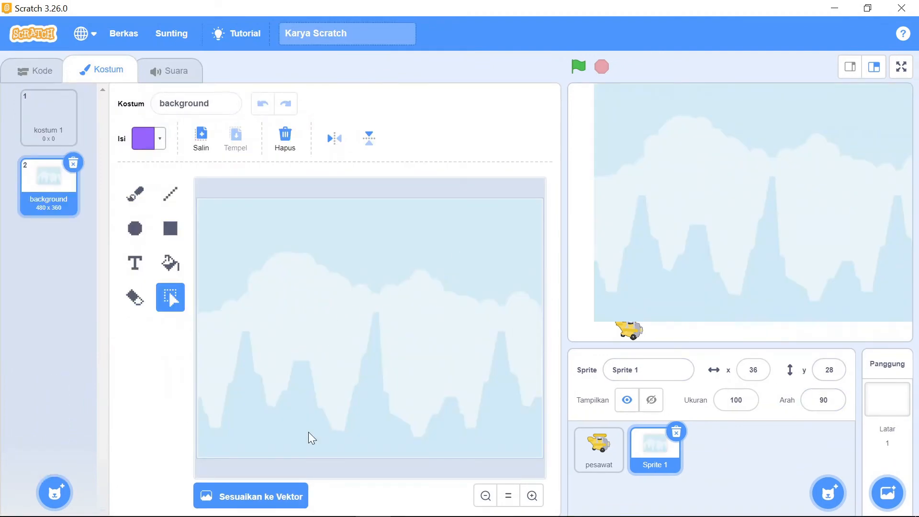
# Convert the background costume to vector and select its image to check that it is centred on the canvas.
pyautogui.click(263, 501)
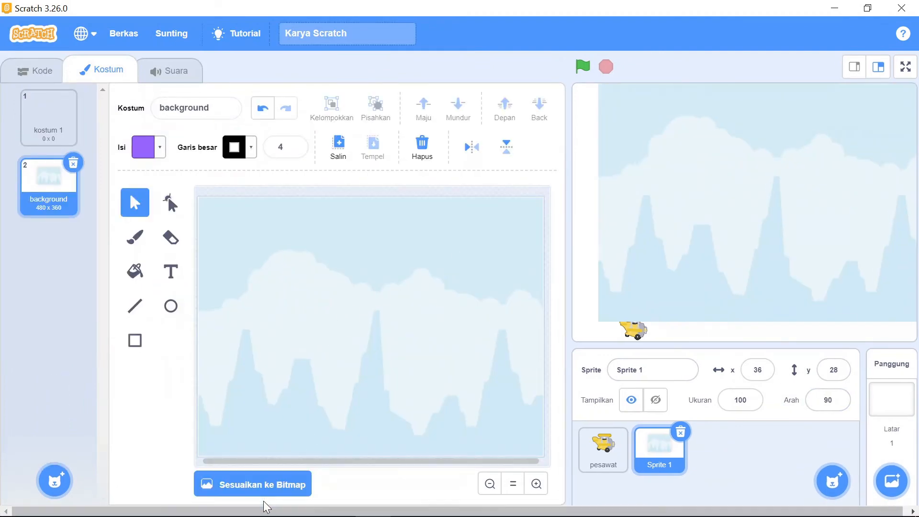
pyautogui.click(359, 392)
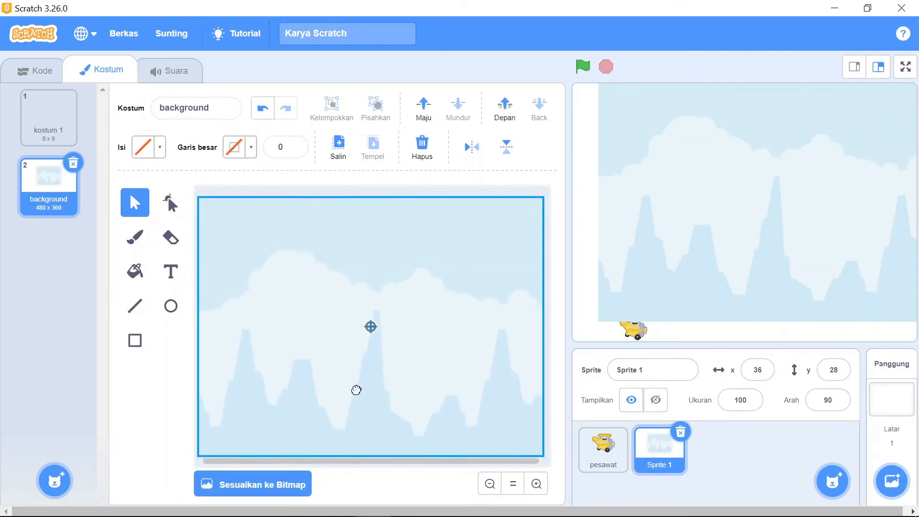
pyautogui.moveTo(356, 390); pyautogui.dragTo(357, 390)
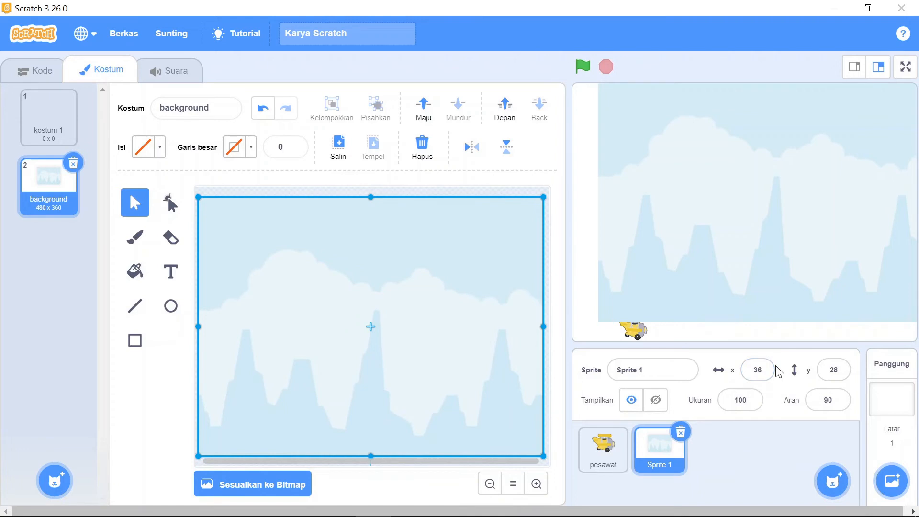
# Set the background sprite's position to x 0 and y 0 so it covers the stage.
pyautogui.moveTo(777, 368); pyautogui.dragTo(732, 373)
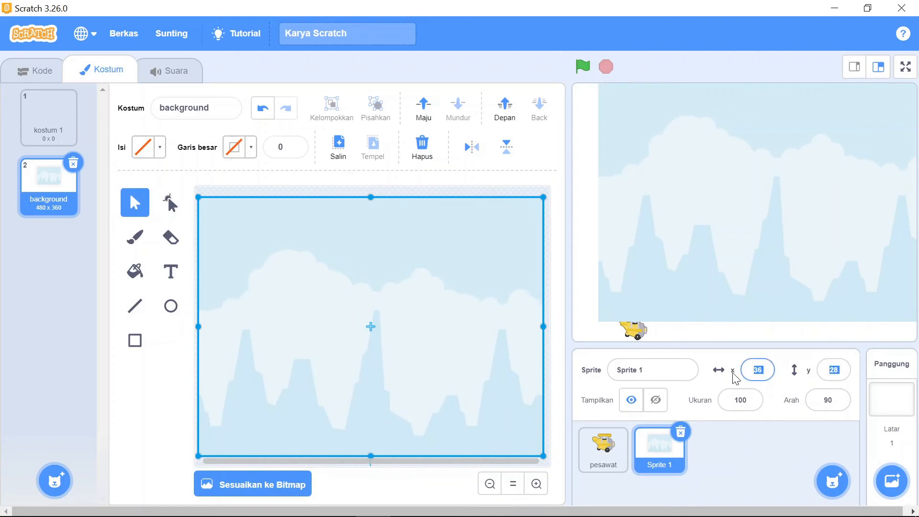
pyautogui.click(763, 367)
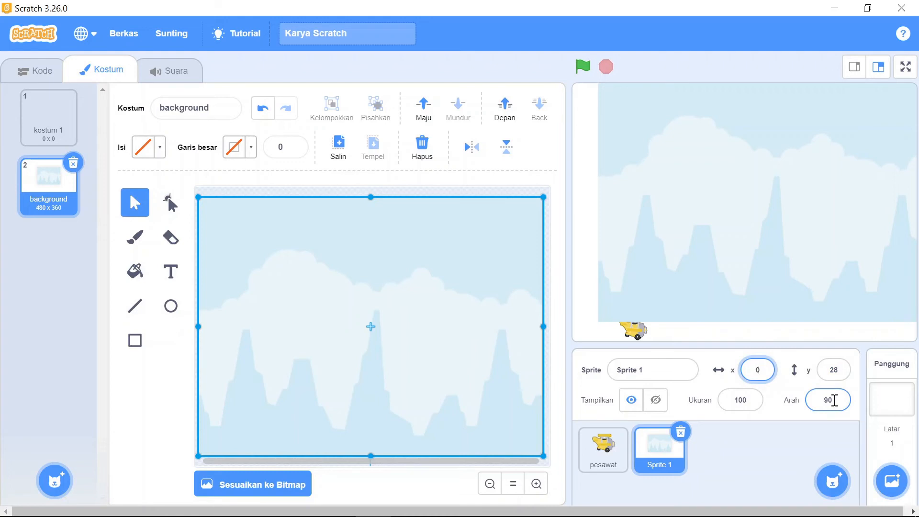
pyautogui.press('Tab')
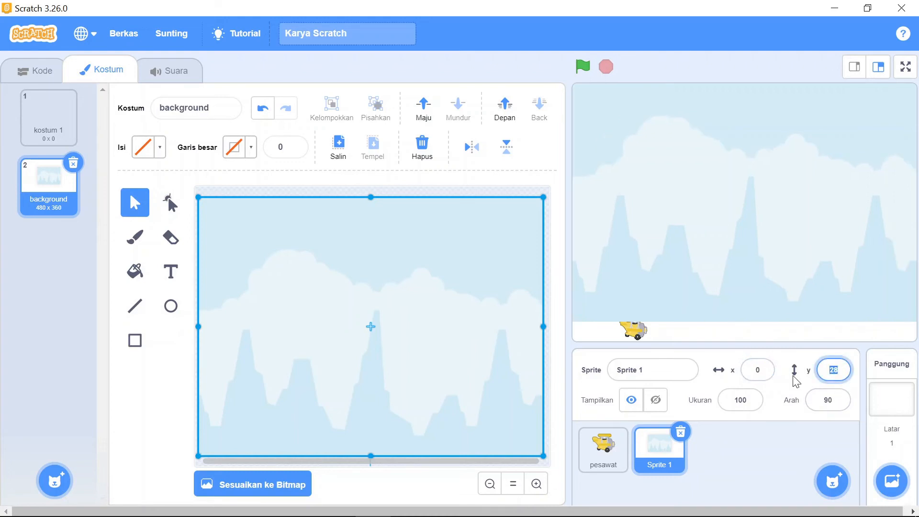
pyautogui.press('Return')
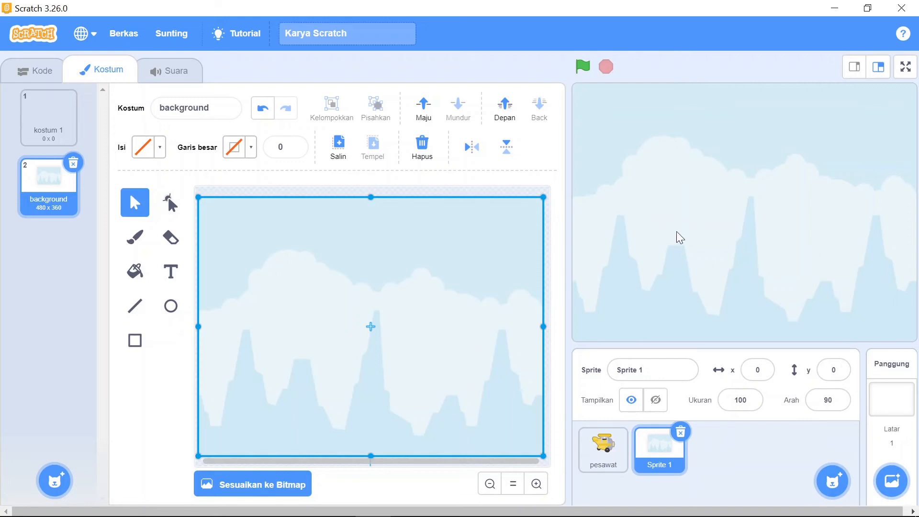
# Delete the empty costume kostum 1 from the new sprite, keeping only the background costume.
pyautogui.click(34, 72)
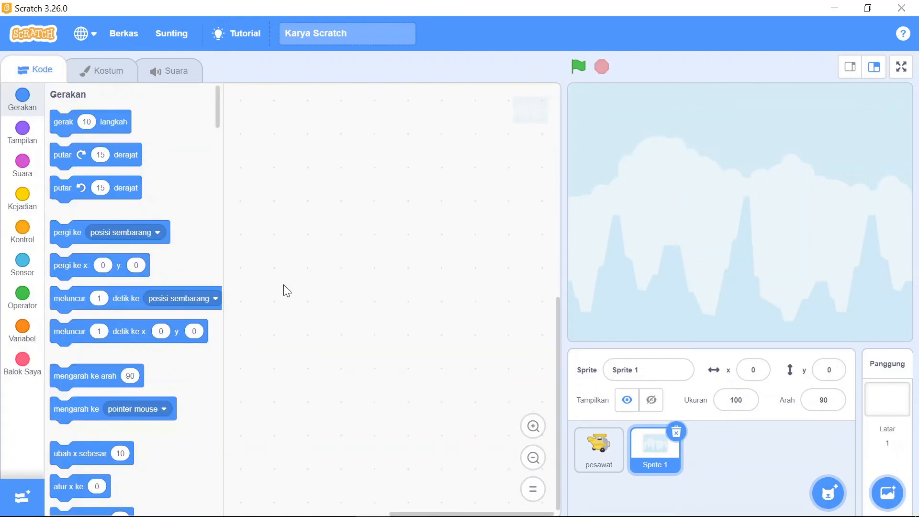
pyautogui.click(91, 75)
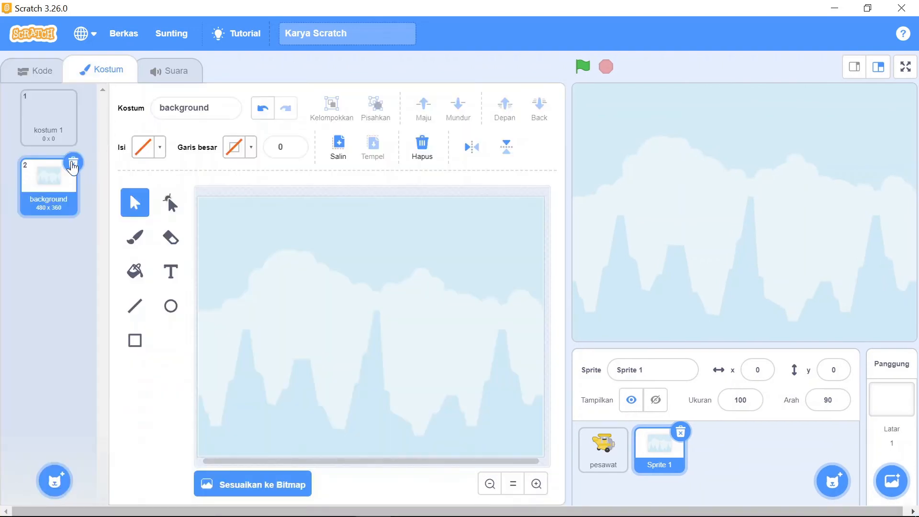
pyautogui.click(60, 132)
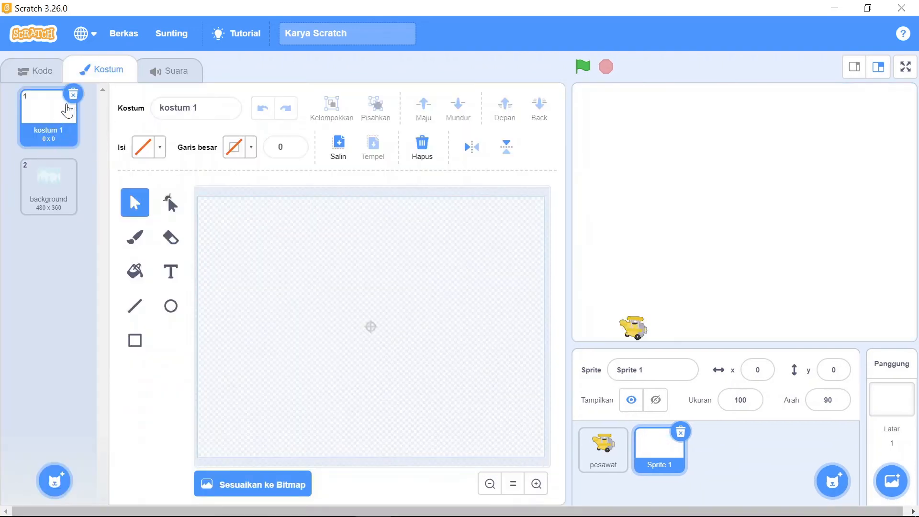
pyautogui.click(74, 94)
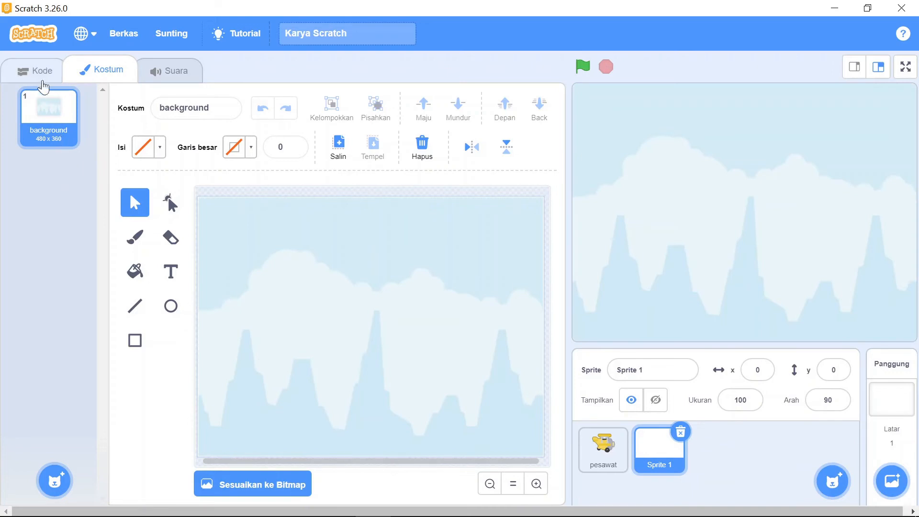
# Start the background sprite's script with a green-flag event followed by a go-to block at x 0, y 0.
pyautogui.click(34, 71)
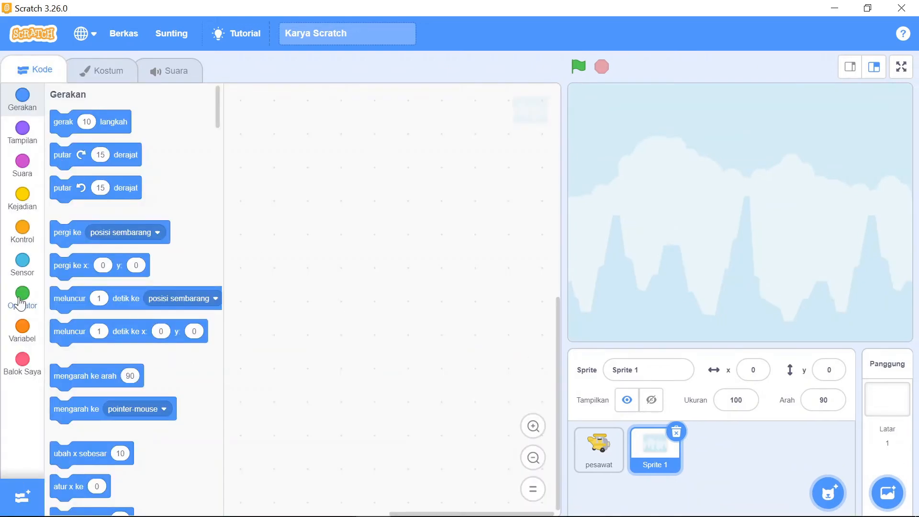
pyautogui.click(20, 210)
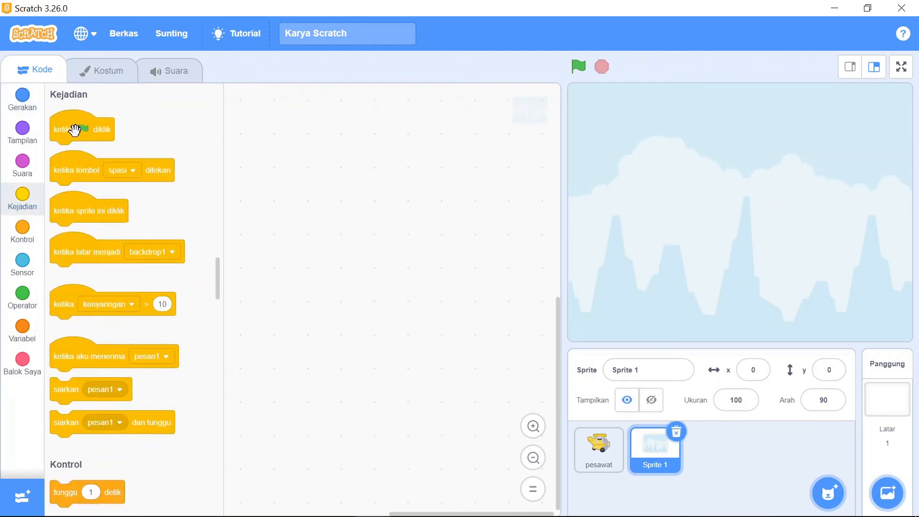
pyautogui.moveTo(77, 128); pyautogui.dragTo(310, 142)
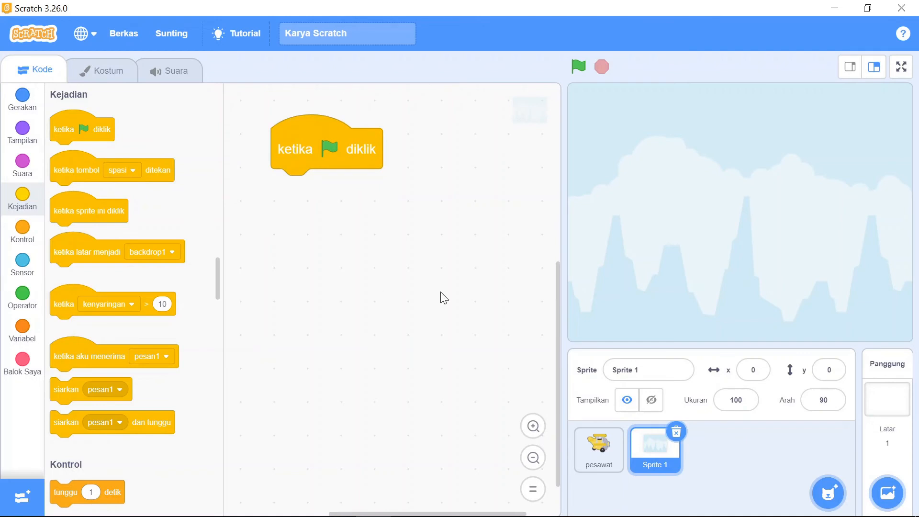
pyautogui.click(19, 103)
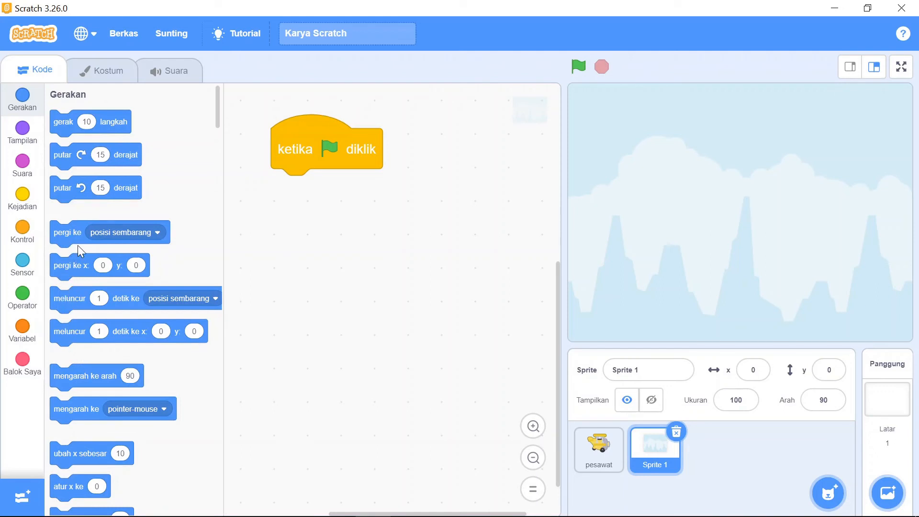
pyautogui.scroll(1, 78, 245)
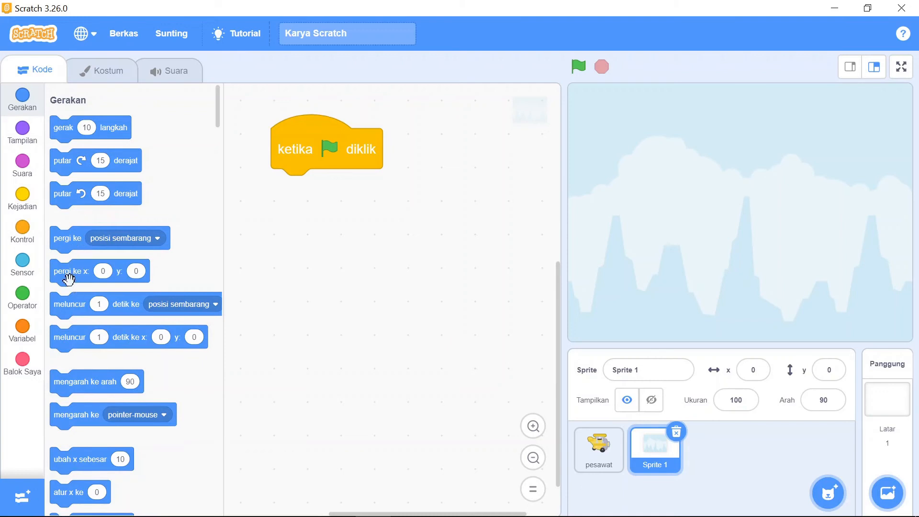
pyautogui.moveTo(110, 270); pyautogui.dragTo(379, 192)
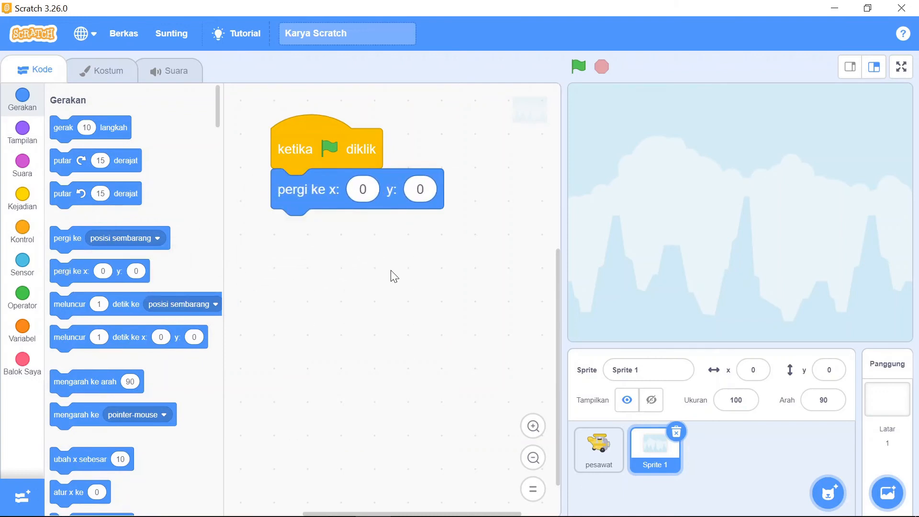
# Attach a selamanya (forever) loop below the go-to block in the background sprite's script.
pyautogui.scroll(-2, 393, 277)
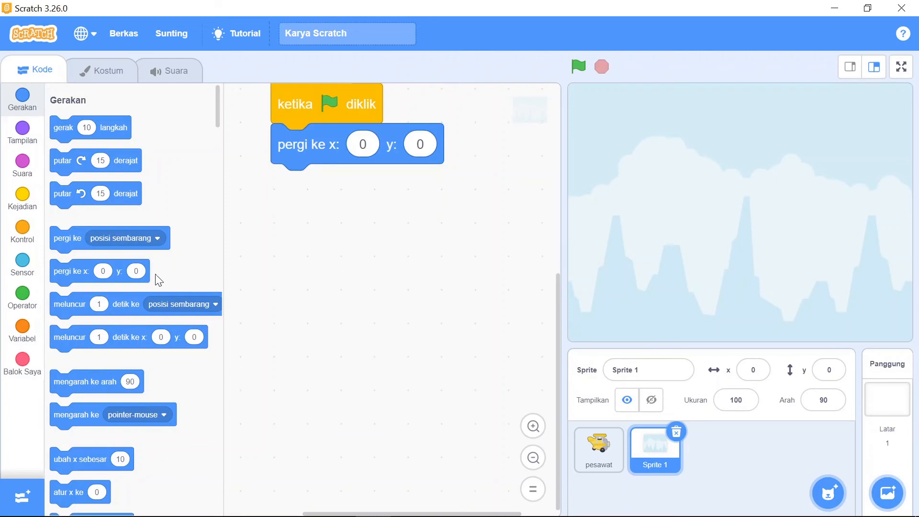
pyautogui.click(22, 231)
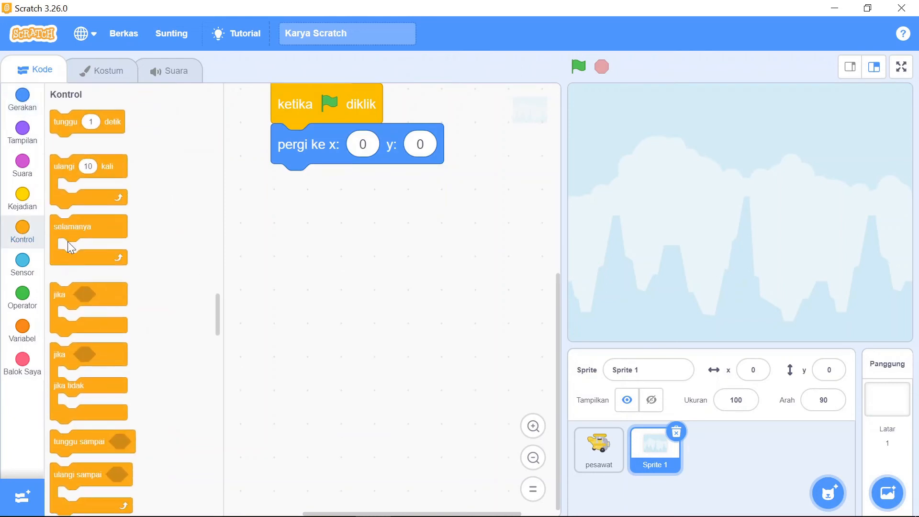
pyautogui.moveTo(70, 246); pyautogui.dragTo(281, 199)
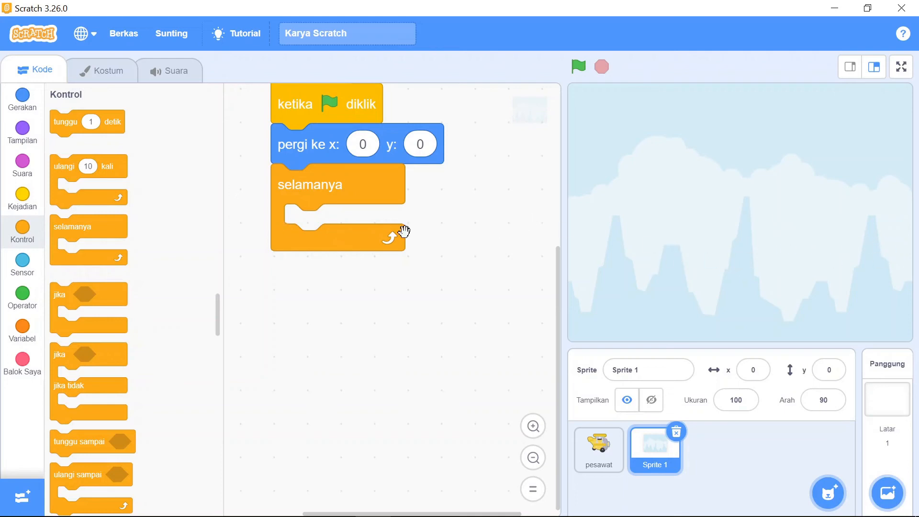
# Put a block changing x by -5 inside the forever loop, and run the project briefly to test the background's movement.
pyautogui.click(21, 110)
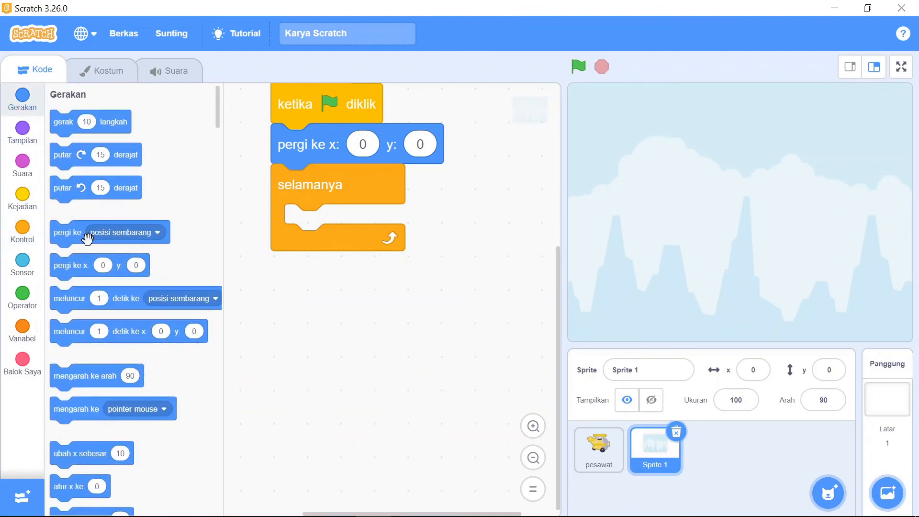
pyautogui.scroll(-3, 92, 247)
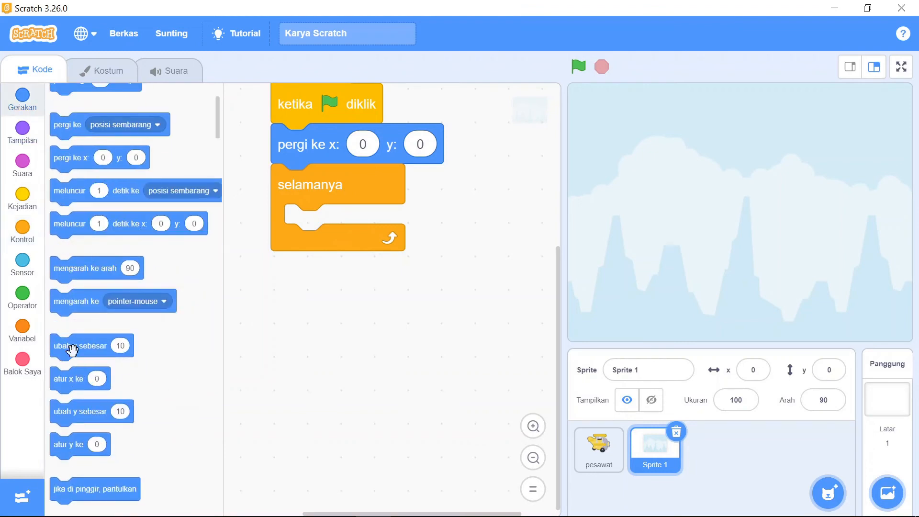
pyautogui.moveTo(72, 345); pyautogui.dragTo(309, 222)
pyautogui.click(406, 225)
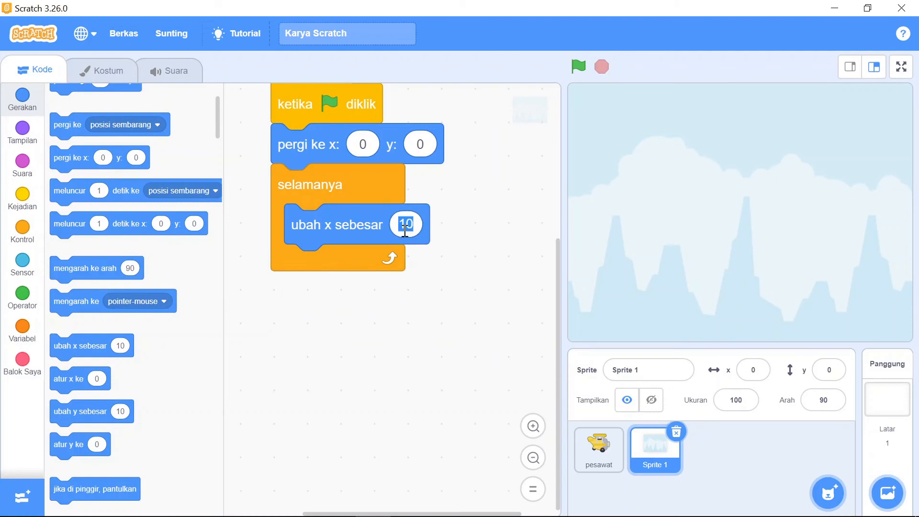
pyautogui.press('BackSpace')
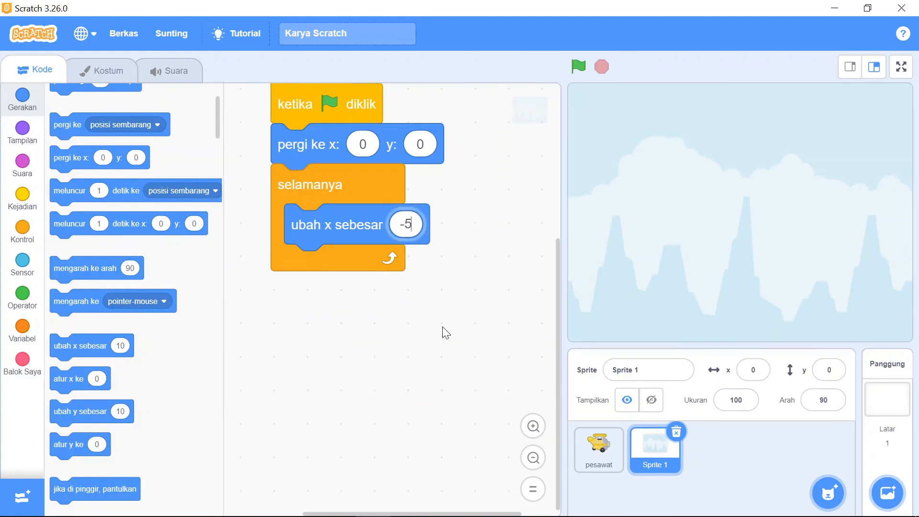
pyautogui.click(447, 333)
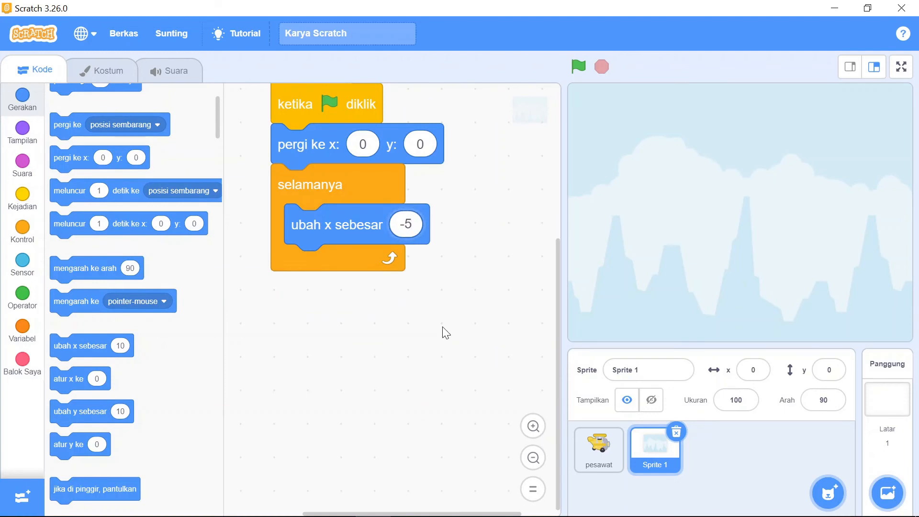
pyautogui.click(575, 71)
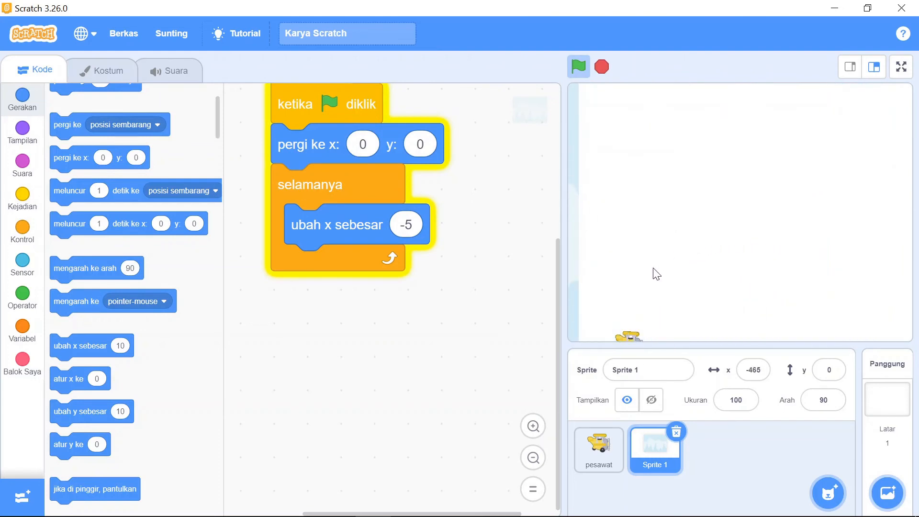
pyautogui.click(602, 66)
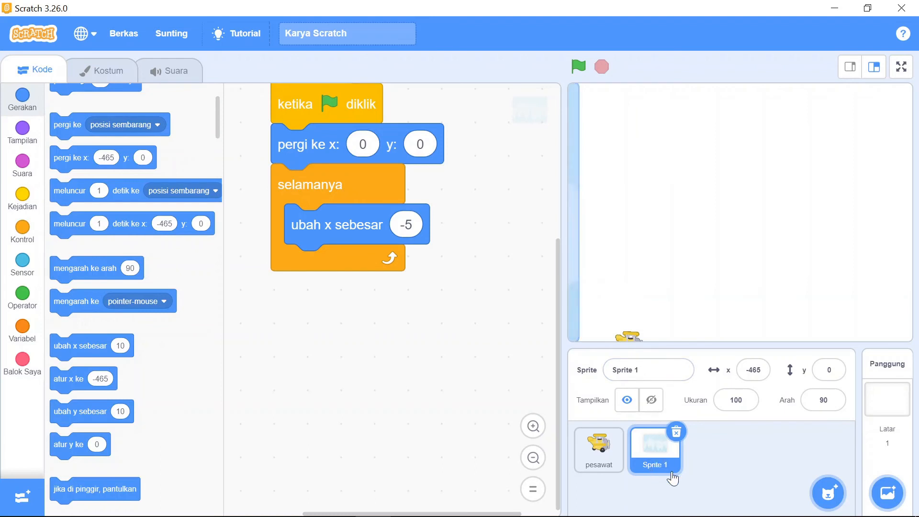
# Rename the sprite holding the background image as background.
pyautogui.click(646, 370)
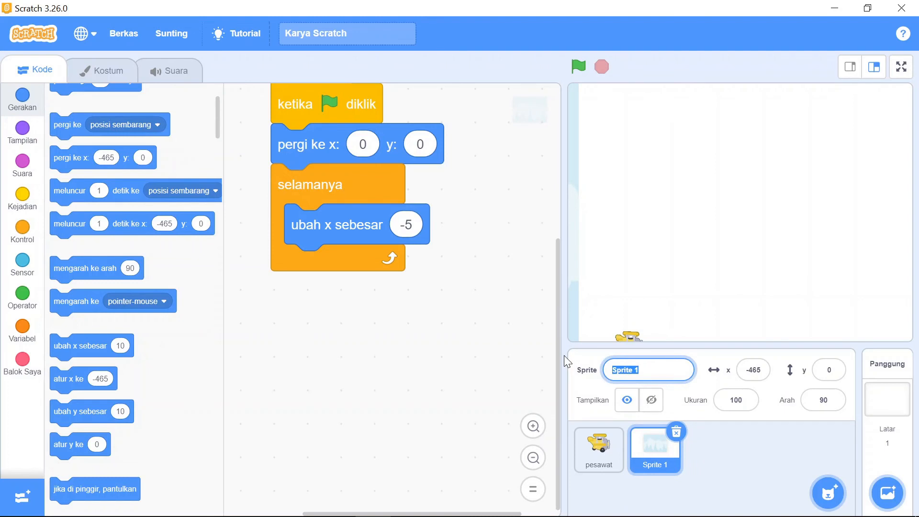
pyautogui.write('background')
pyautogui.press('Return')
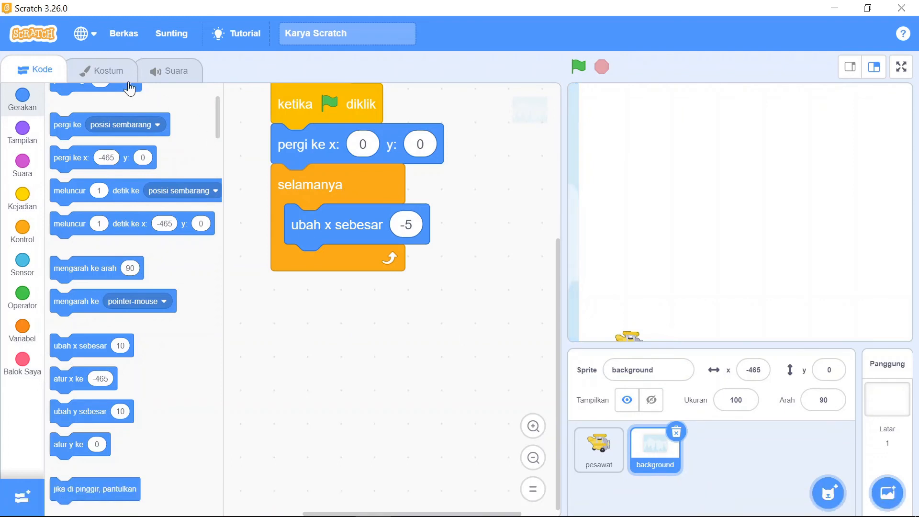
# Paint single Brush dots of size 10 just outside both lower corners of the background image, and test-run the scrolling.
pyautogui.click(101, 72)
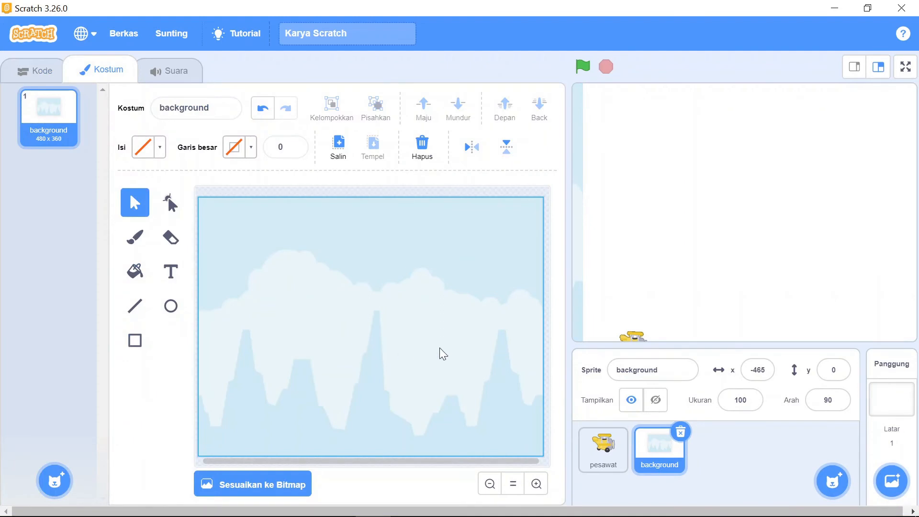
pyautogui.click(490, 484)
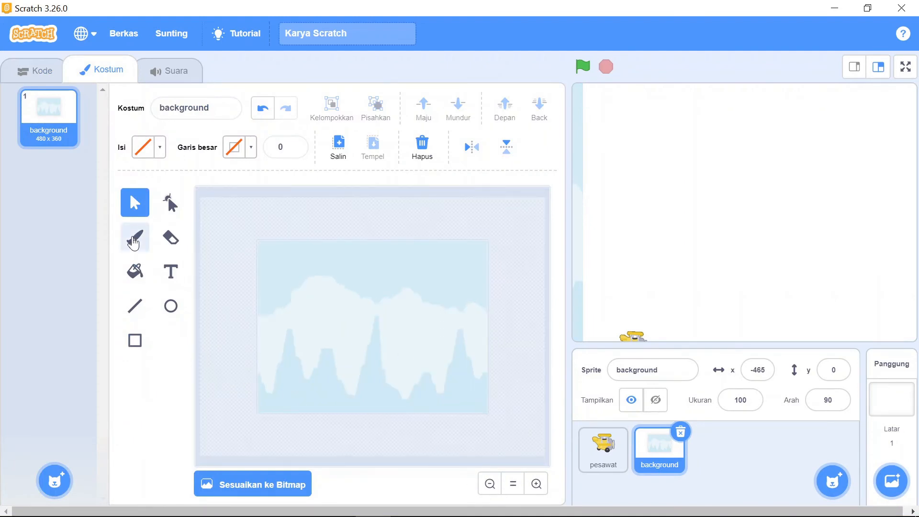
pyautogui.click(134, 242)
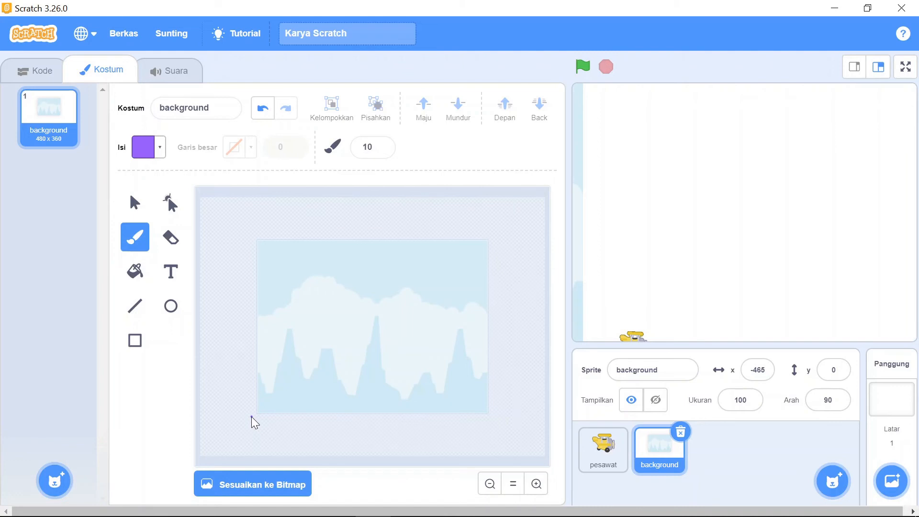
pyautogui.click(251, 417)
pyautogui.click(492, 417)
pyautogui.click(583, 67)
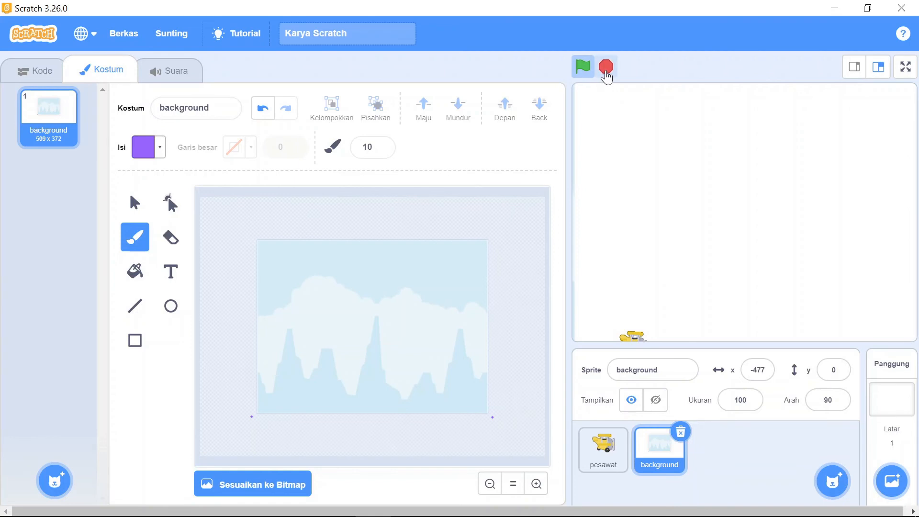
pyautogui.click(606, 67)
# Add a jika (if) block after the x change inside the forever loop, with a less-than operator as its condition.
pyautogui.click(25, 77)
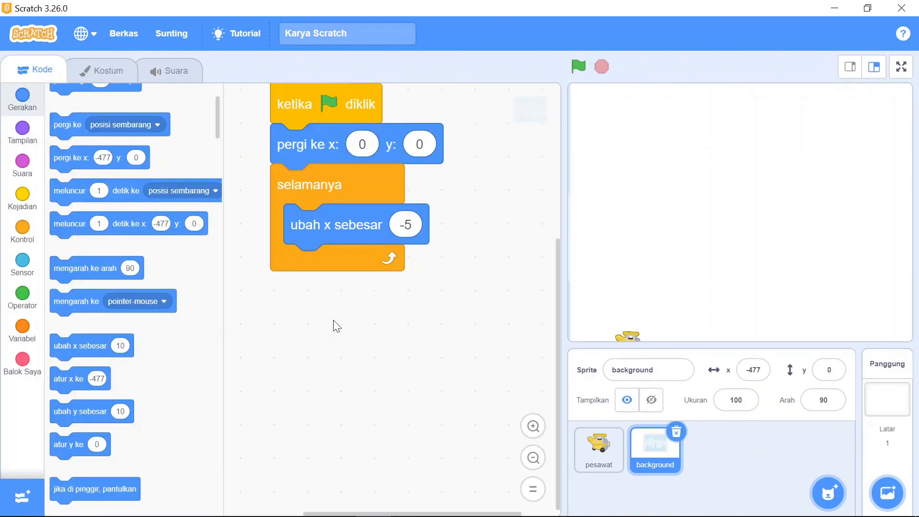
pyautogui.click(20, 232)
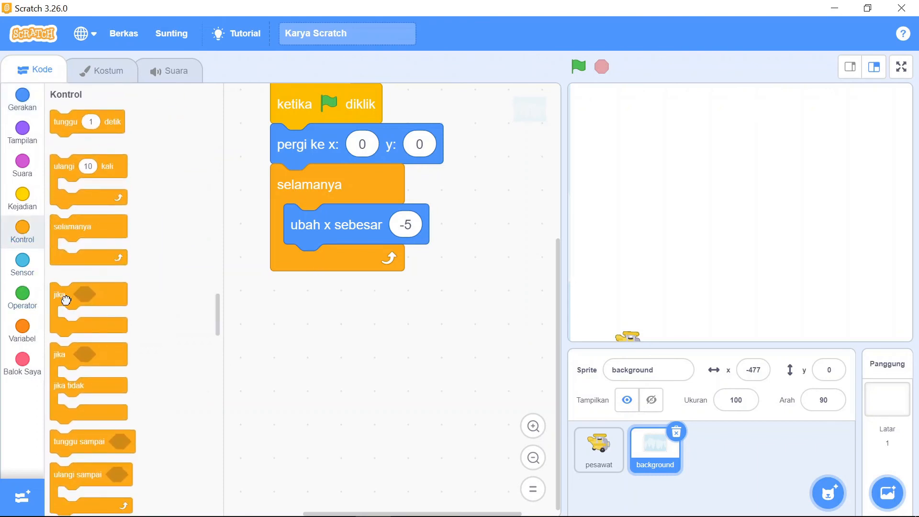
pyautogui.moveTo(66, 300); pyautogui.dragTo(303, 269)
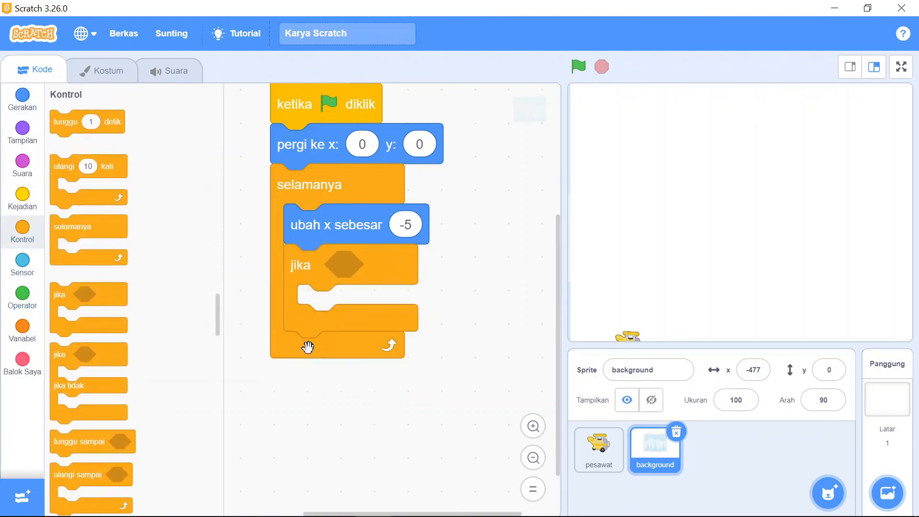
pyautogui.click(31, 309)
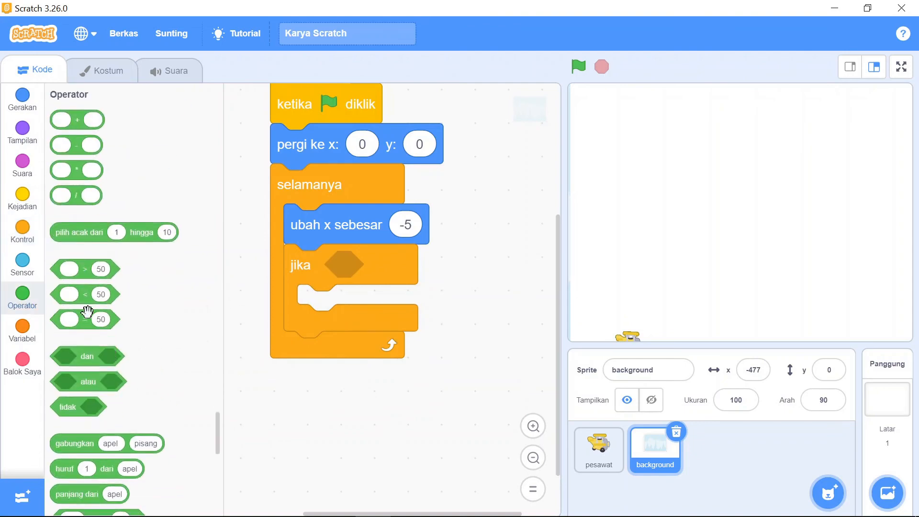
pyautogui.moveTo(81, 297); pyautogui.dragTo(345, 277)
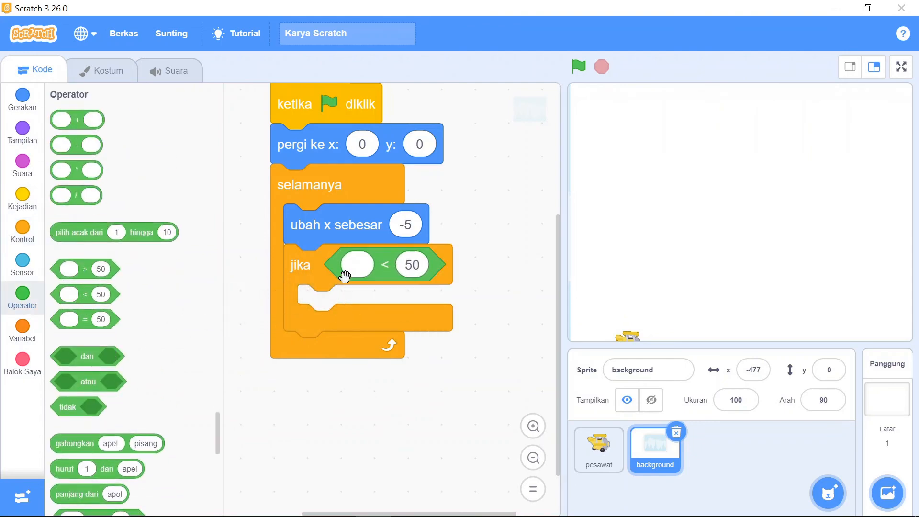
# Complete the if condition so that it checks whether posisi x is less than -475.
pyautogui.click(19, 98)
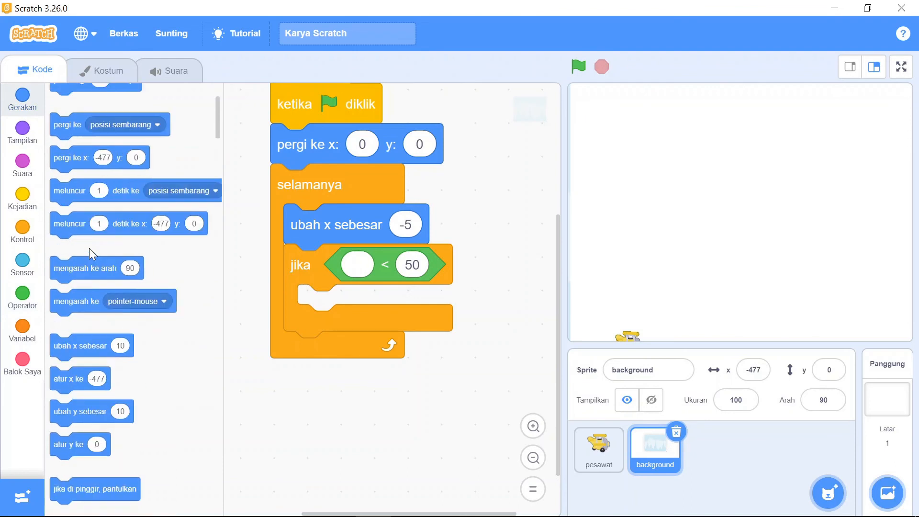
pyautogui.scroll(-3, 89, 251)
pyautogui.moveTo(76, 468); pyautogui.dragTo(335, 280)
pyautogui.click(446, 267)
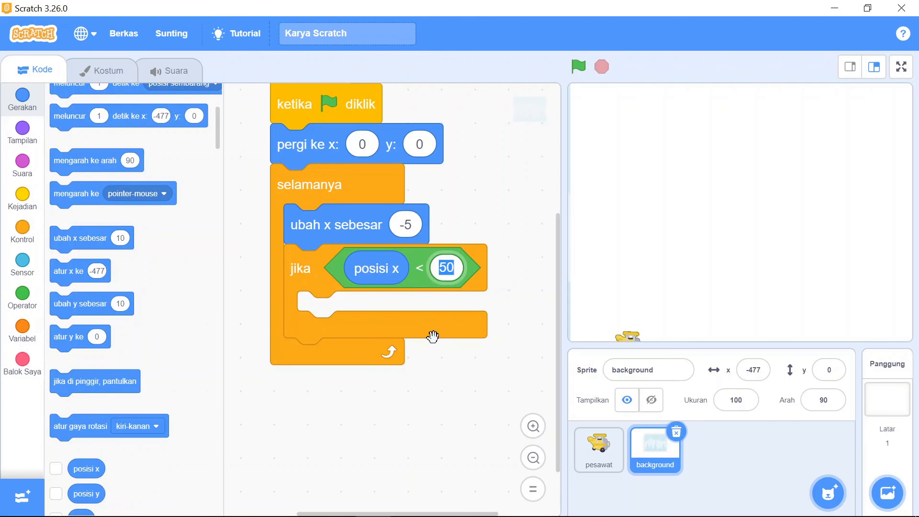
pyautogui.write('-475')
pyautogui.press('Return')
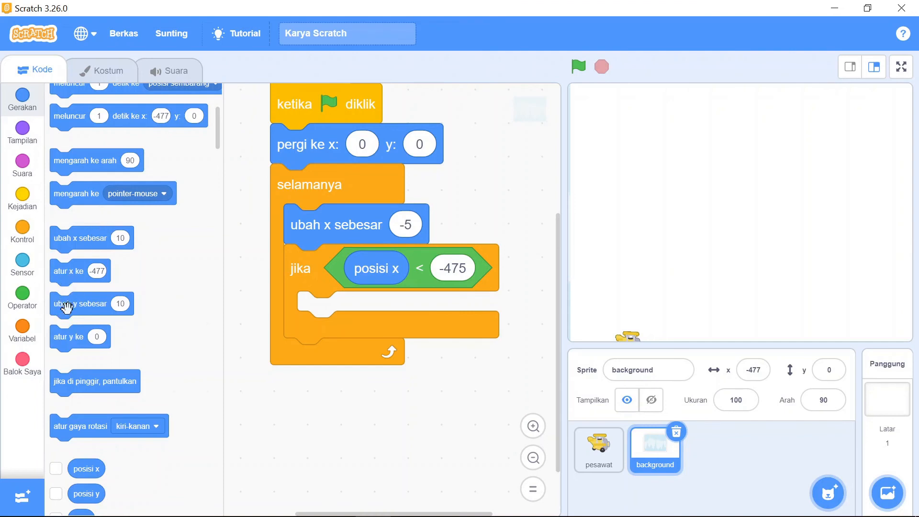
# Add an atur x ke block inside the background sprite's if block and set its value to 475.
pyautogui.moveTo(63, 273); pyautogui.dragTo(354, 314)
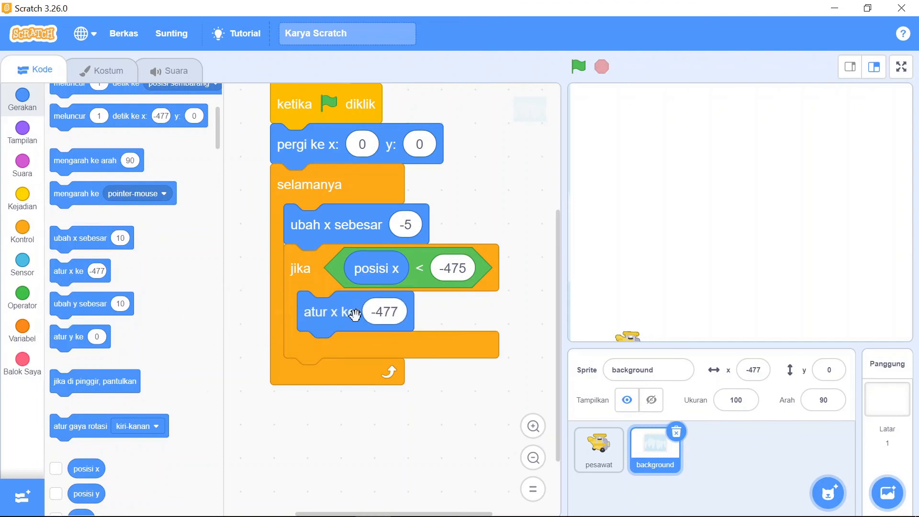
pyautogui.click(385, 311)
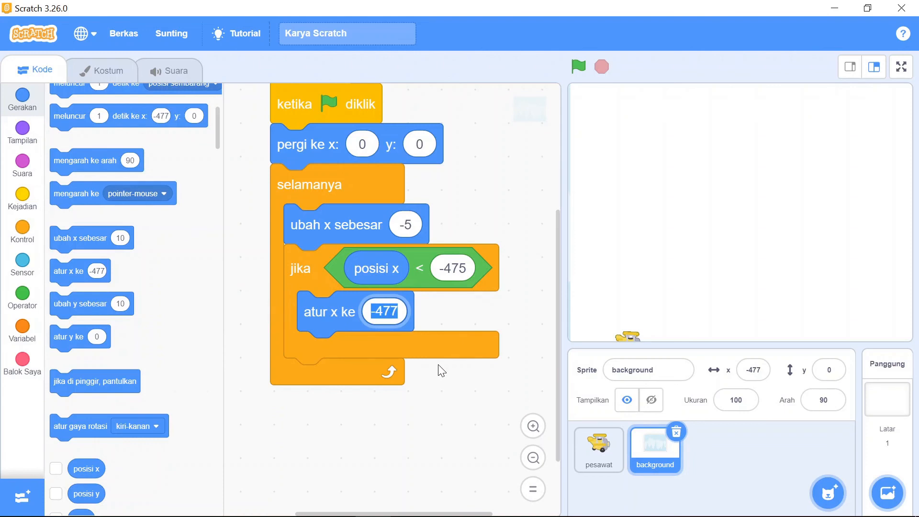
pyautogui.press('BackSpace')
pyautogui.write('475')
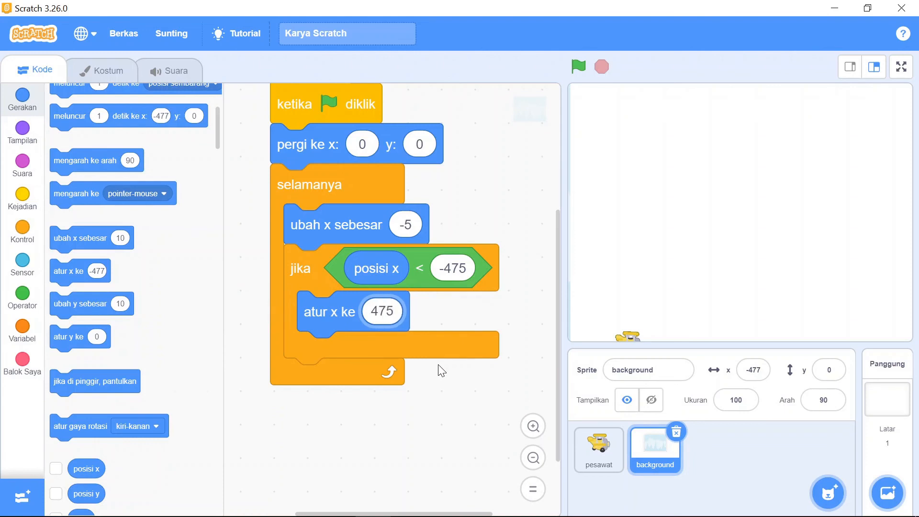
pyautogui.press('Return')
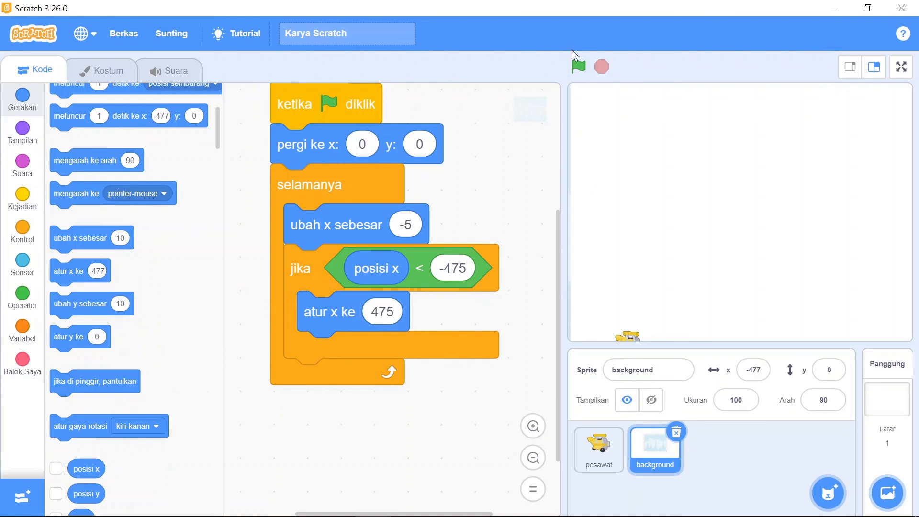
# Test-run the background sprite's scrolling and wrap-around twice, stopping the project after each run.
pyautogui.click(578, 66)
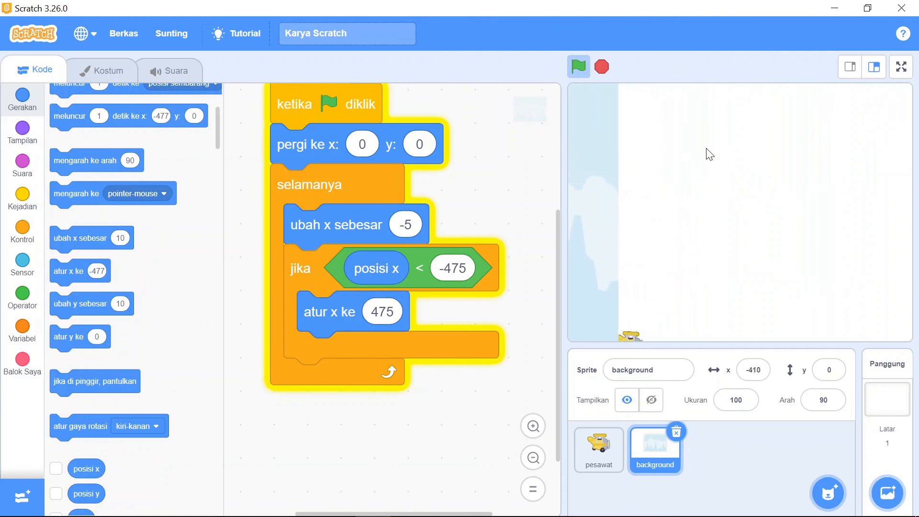
pyautogui.click(602, 66)
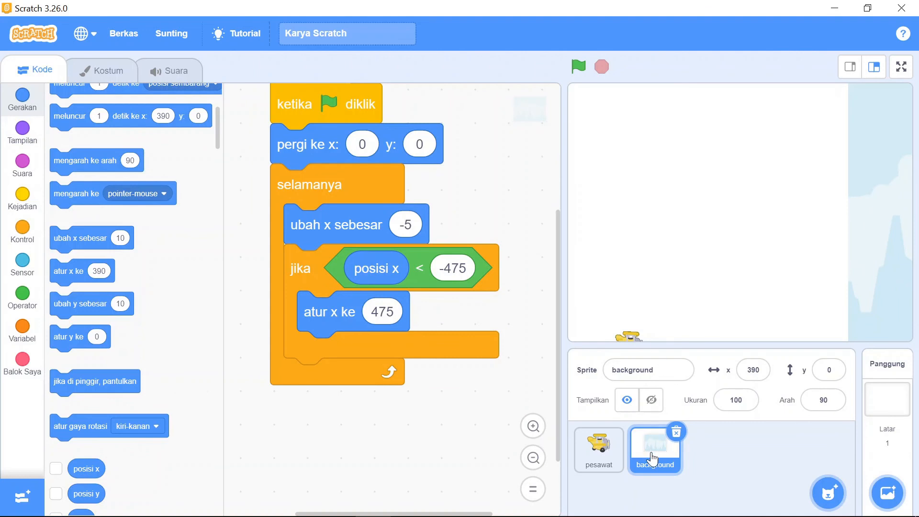
pyautogui.click(578, 67)
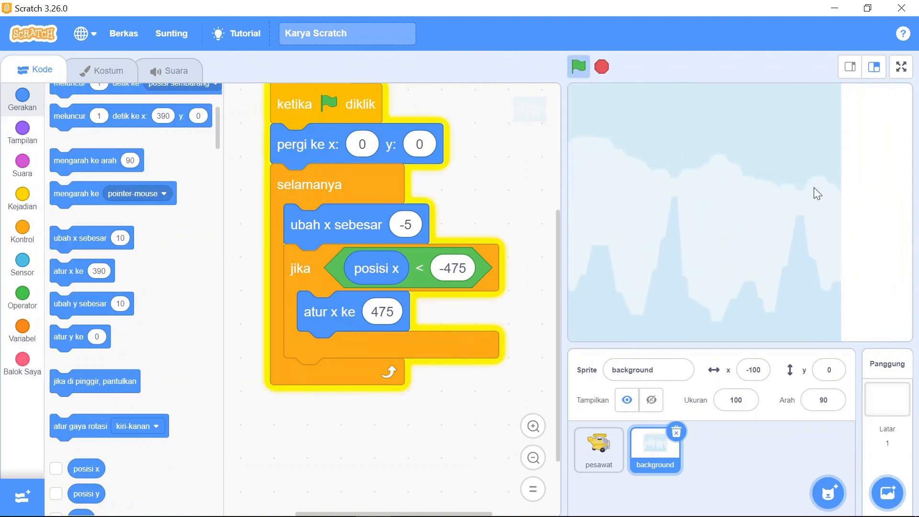
pyautogui.click(602, 67)
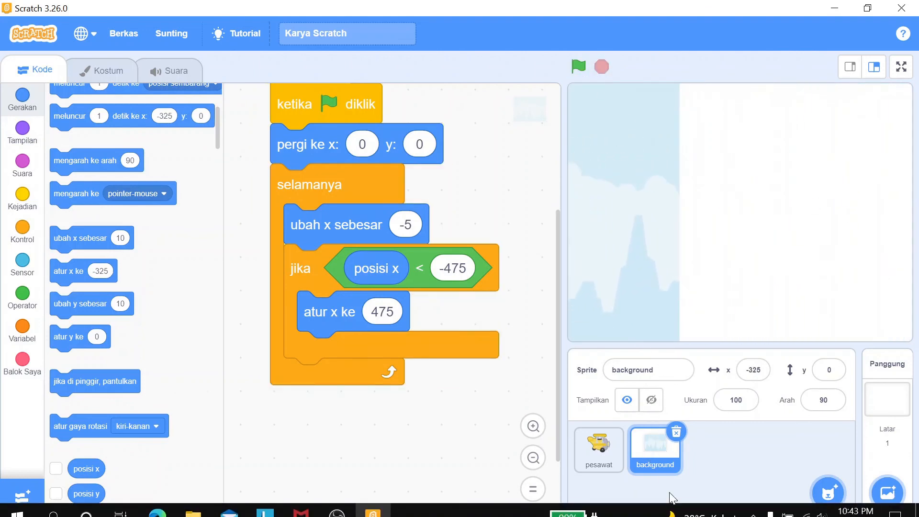
# Duplicate the background sprite and set the copy's starting x position in its pergi ke block to 475.
pyautogui.rightClick(647, 438)
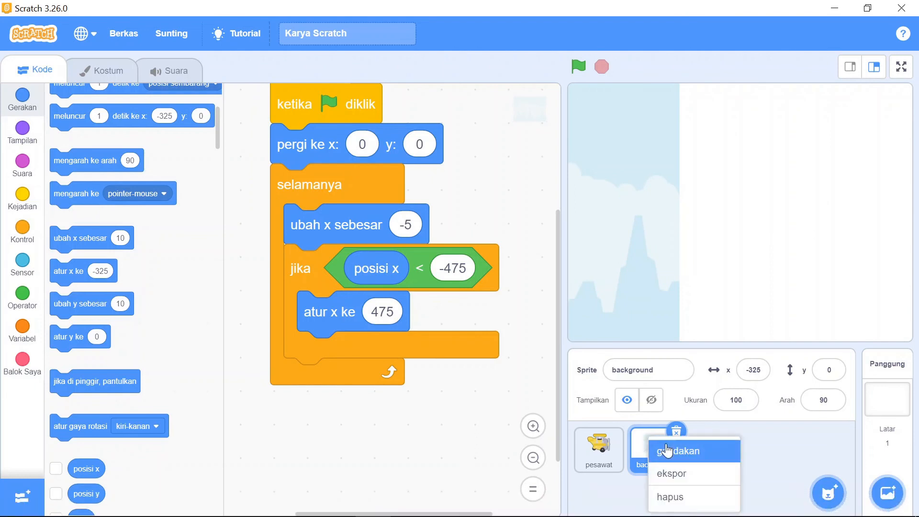
pyautogui.click(668, 451)
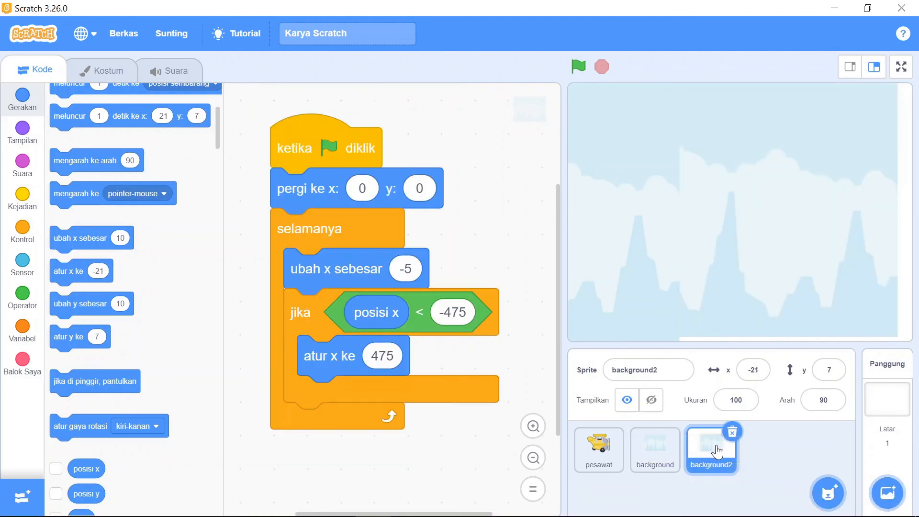
pyautogui.click(375, 194)
pyautogui.write('475')
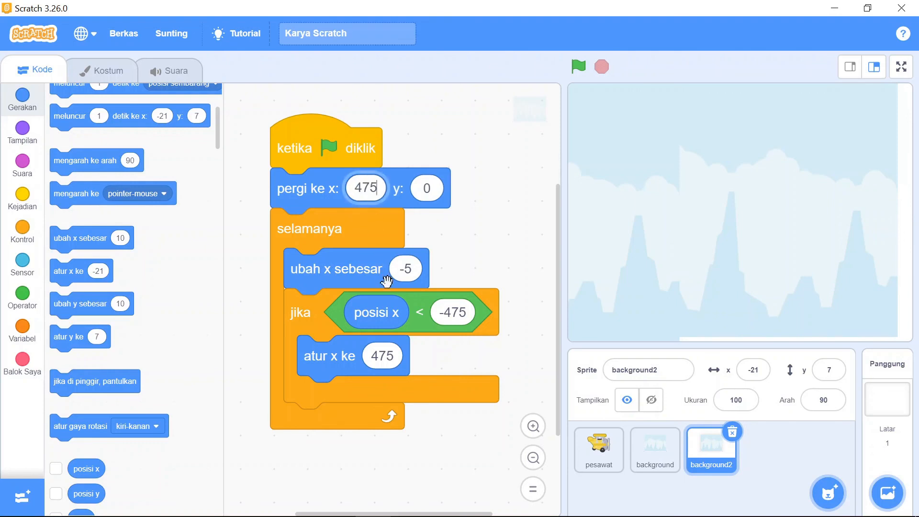
pyautogui.press('Return')
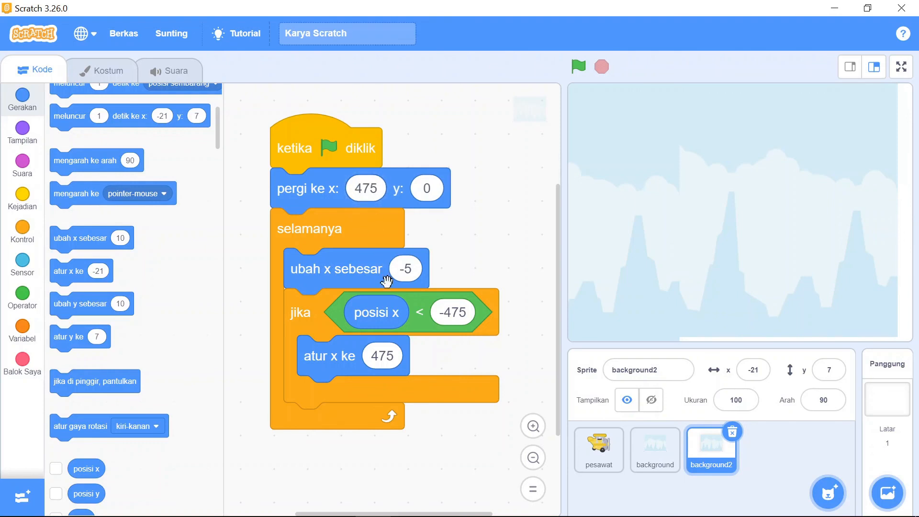
# Run the project and check in full screen how the two background sprites scroll one after the other, then stop it.
pyautogui.click(581, 66)
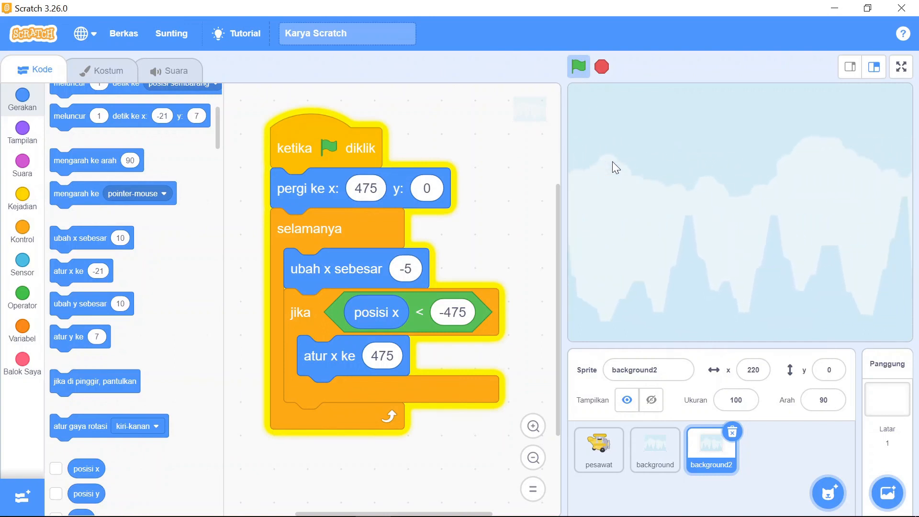
pyautogui.click(901, 67)
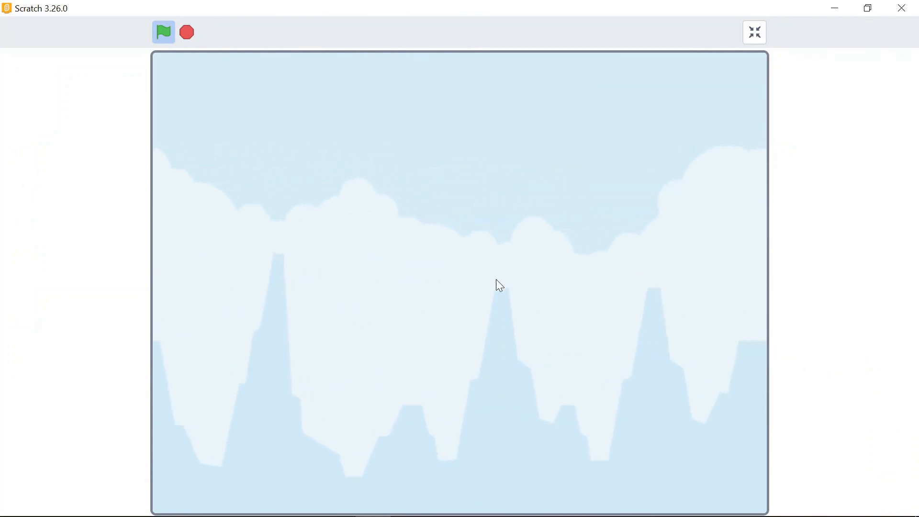
pyautogui.click(755, 33)
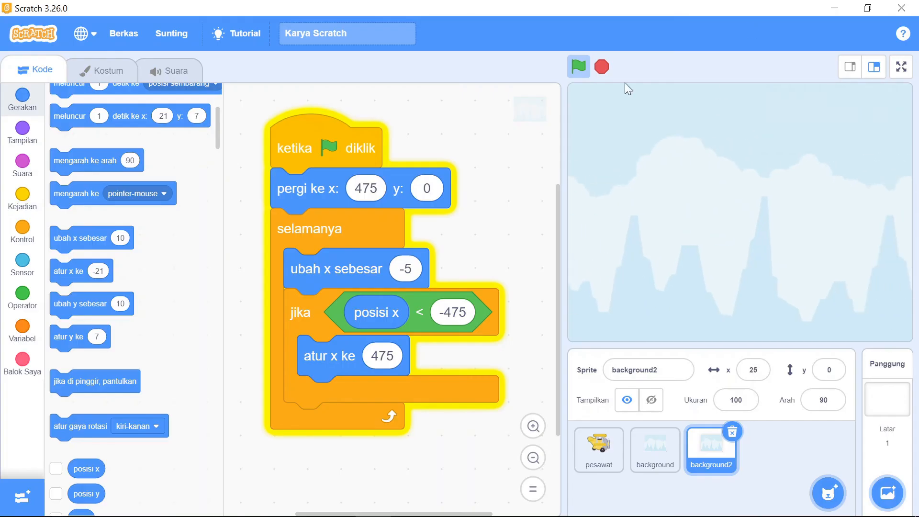
pyautogui.click(602, 66)
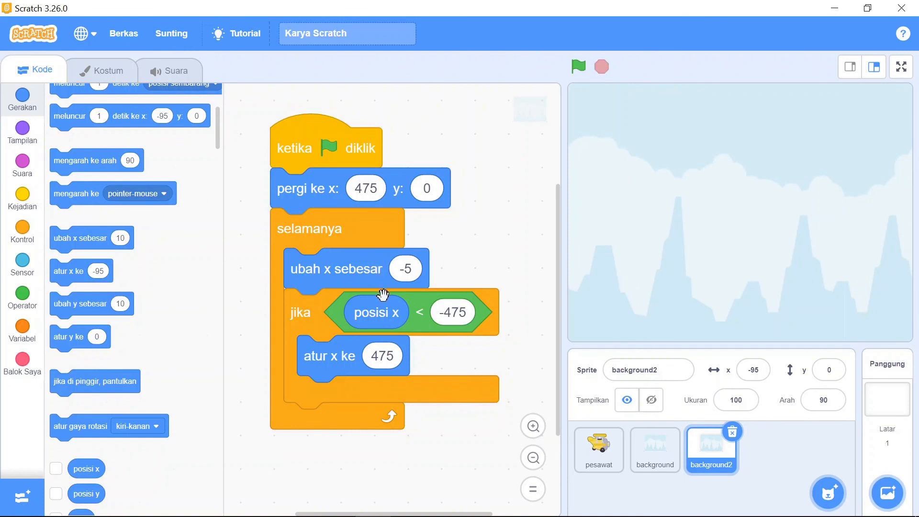
# Set the x change inside the forever loop to -1 for both the background and background2 sprites.
pyautogui.click(655, 448)
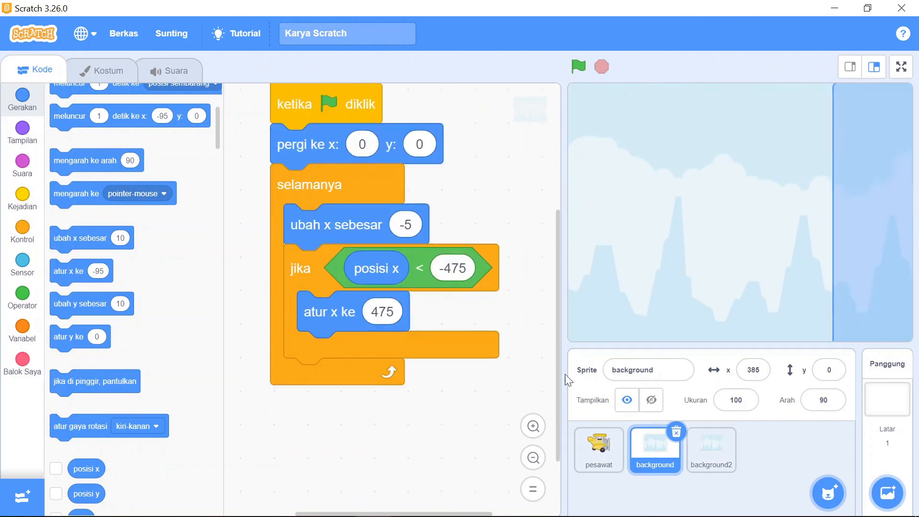
pyautogui.click(412, 224)
pyautogui.click(414, 225)
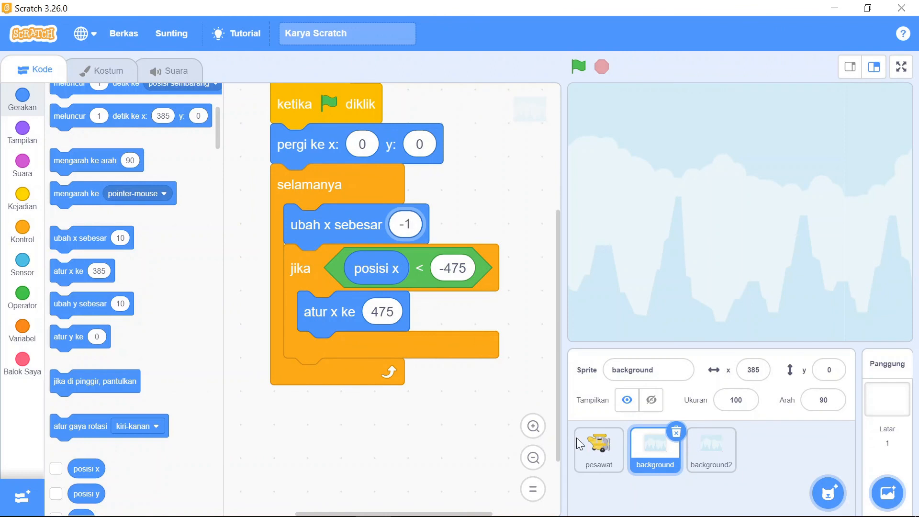
pyautogui.click(710, 455)
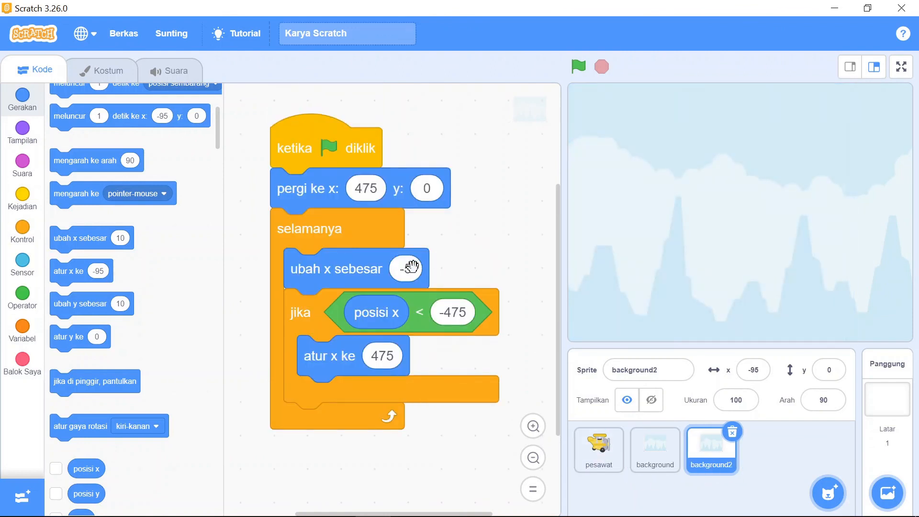
pyautogui.click(413, 266)
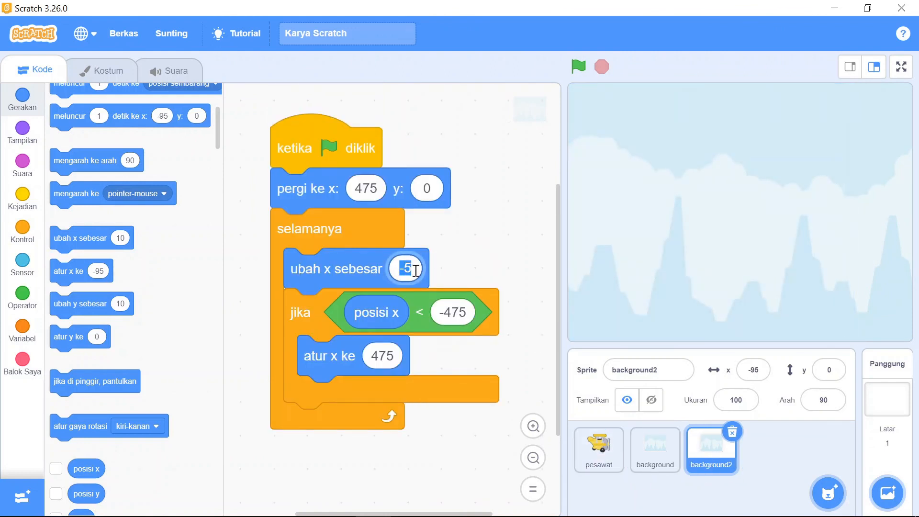
pyautogui.click(416, 270)
pyautogui.click(448, 268)
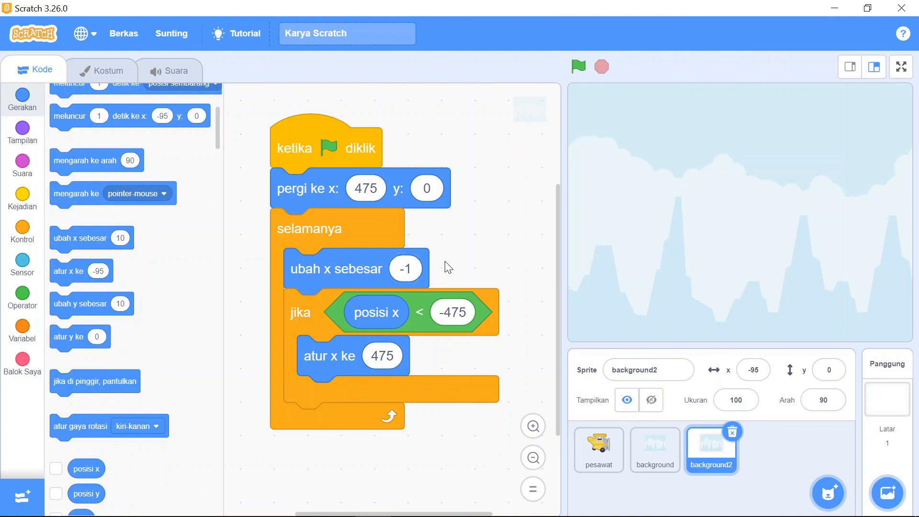
# Test the slower background scrolling in full screen, then stop the project and return to the editor.
pyautogui.click(901, 67)
pyautogui.click(163, 32)
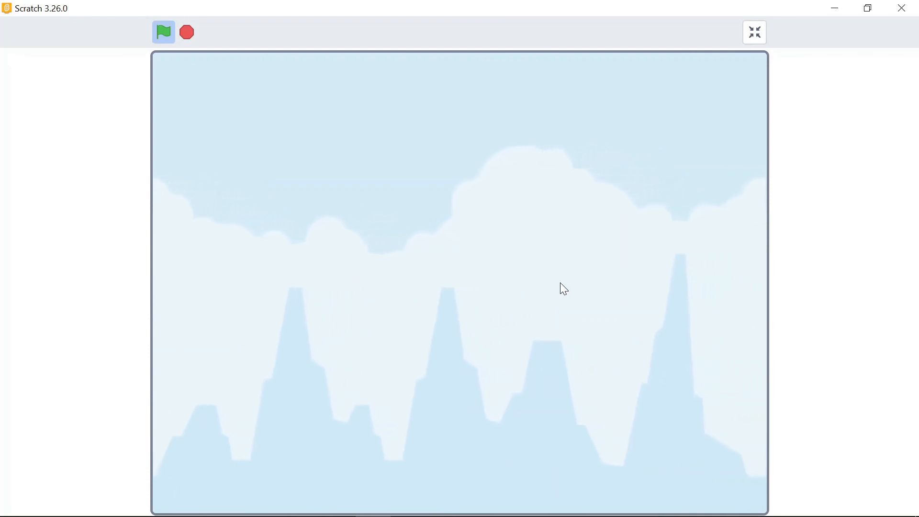
pyautogui.click(186, 33)
pyautogui.click(756, 32)
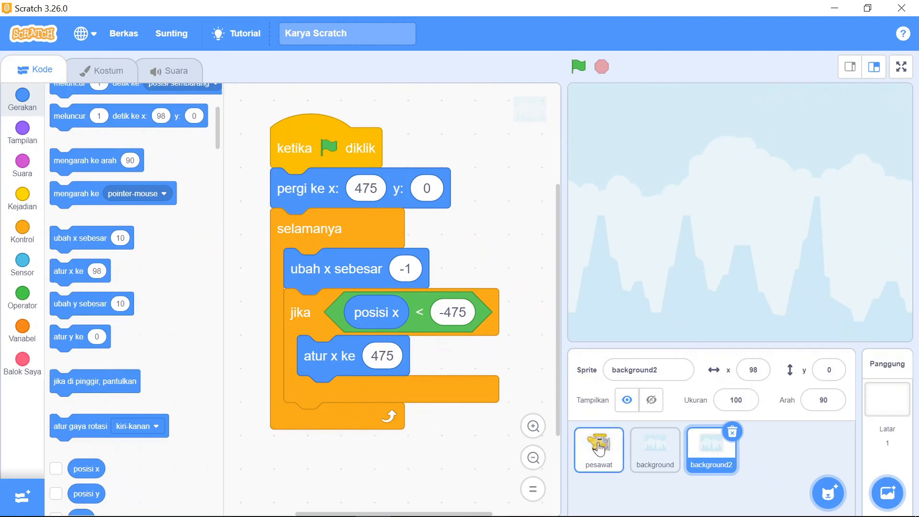
# Add a pergi ke lapisan depan block directly under the first green-flag hat of the pesawat sprite, using the small stage layout.
pyautogui.click(599, 448)
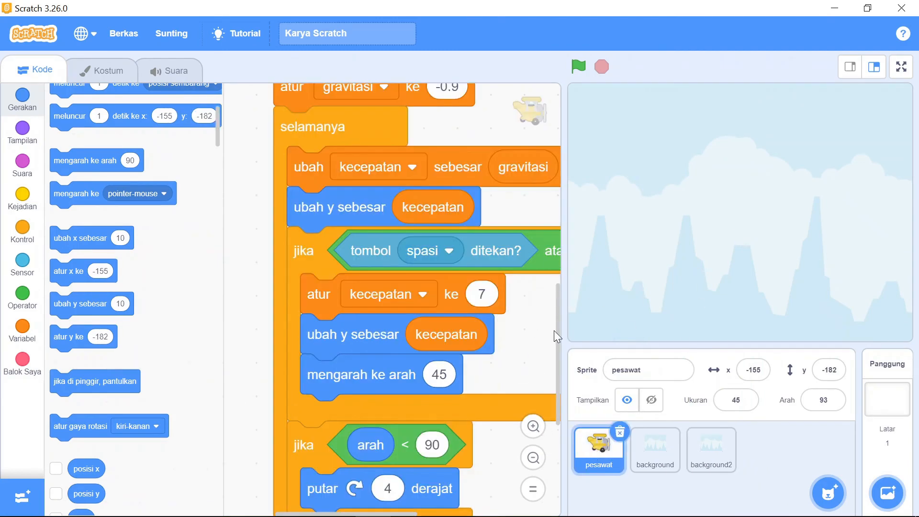
pyautogui.click(851, 72)
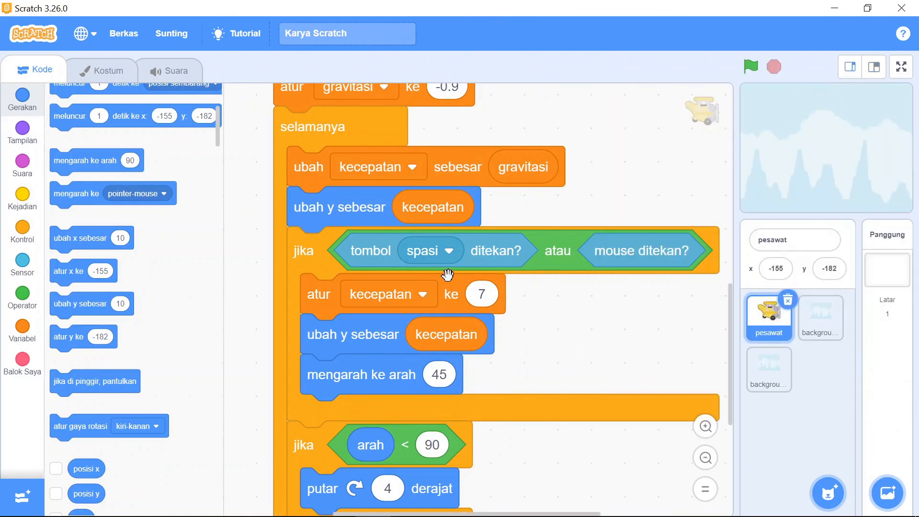
pyautogui.scroll(10, 451, 273)
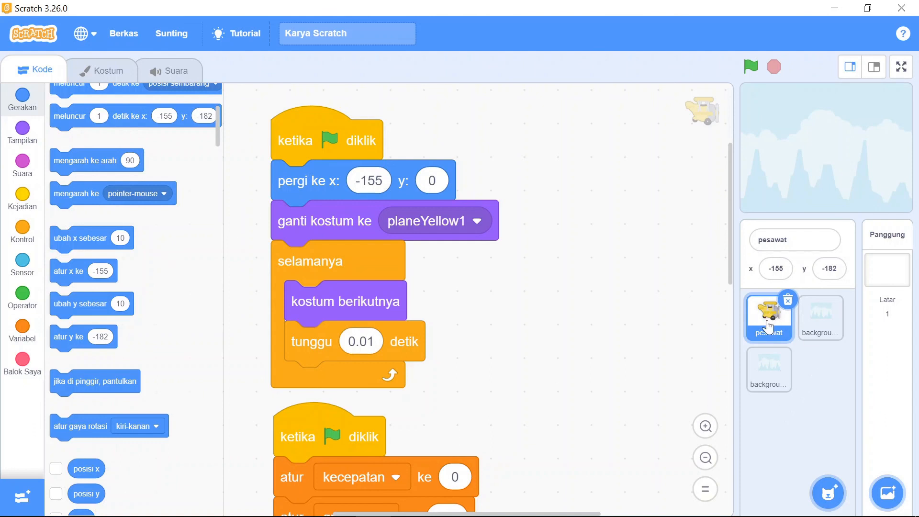
pyautogui.click(22, 133)
pyautogui.scroll(-5, 103, 189)
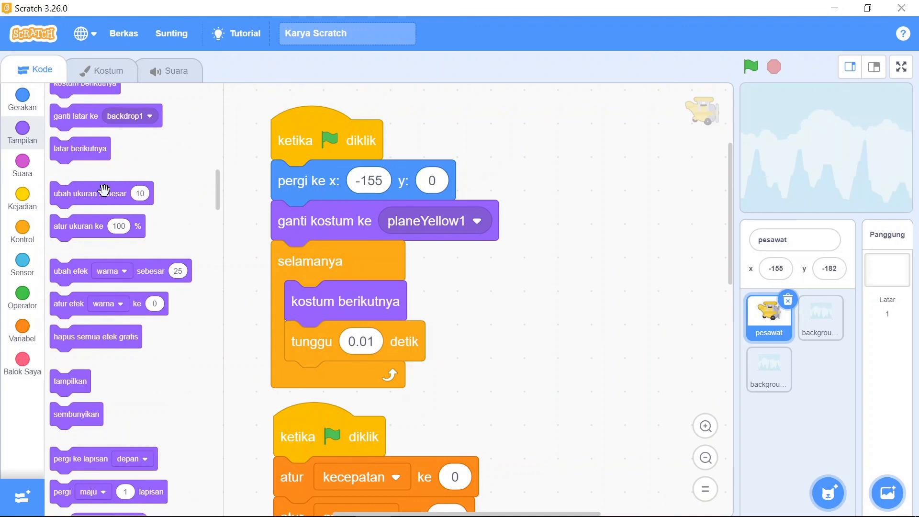
pyautogui.scroll(-3, 104, 190)
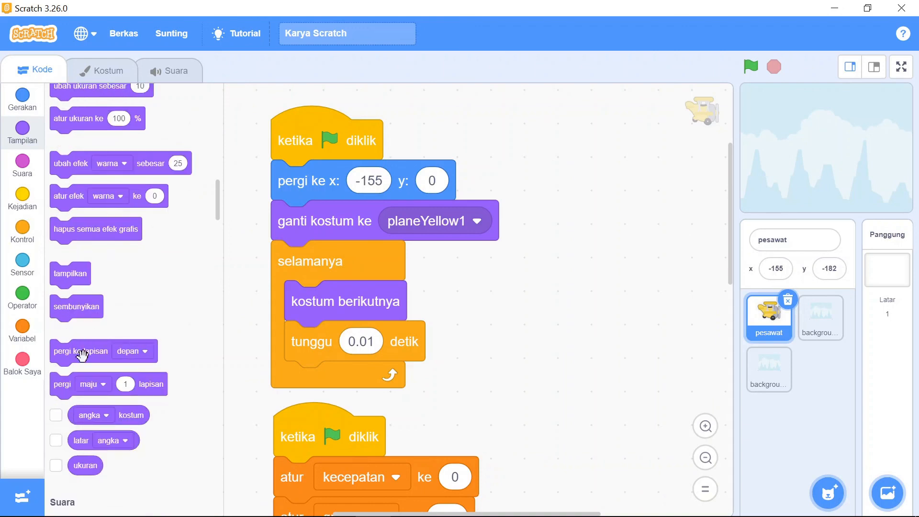
pyautogui.moveTo(72, 351); pyautogui.dragTo(301, 179)
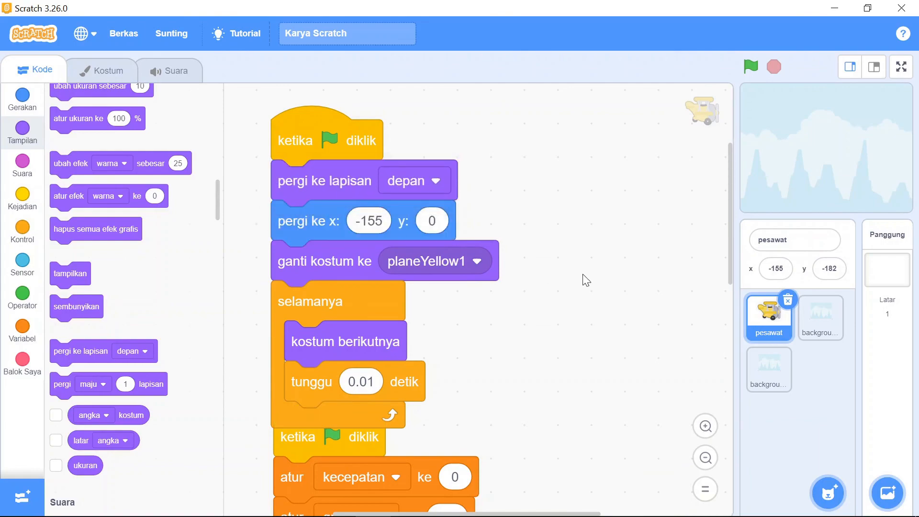
# Run the game in full screen, making the plane rise repeatedly in front of the scrolling backgrounds, then return to the editor and stop it.
pyautogui.click(902, 67)
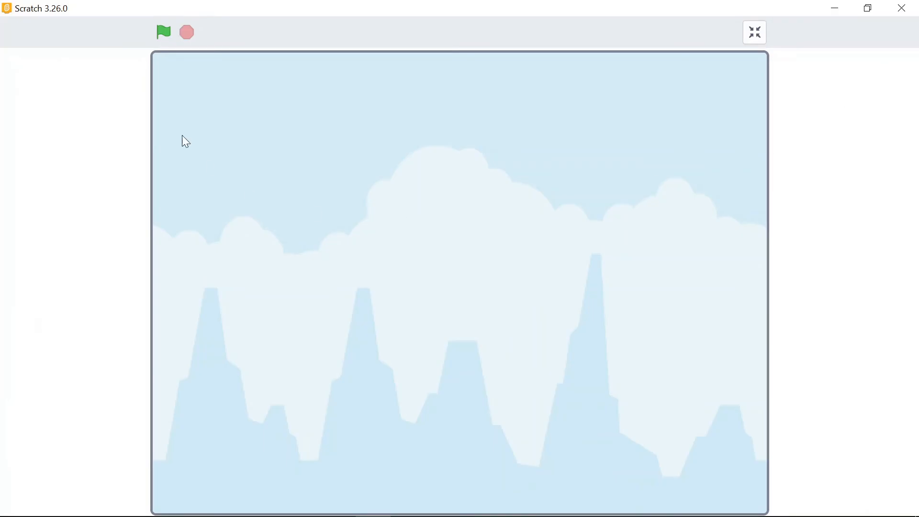
pyautogui.click(162, 40)
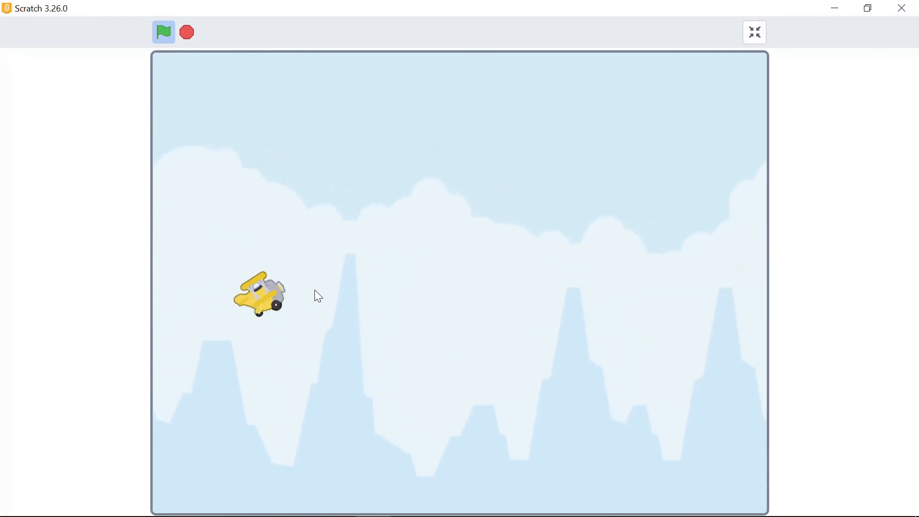
pyautogui.press('space')
pyautogui.press('space')
pyautogui.press('space')
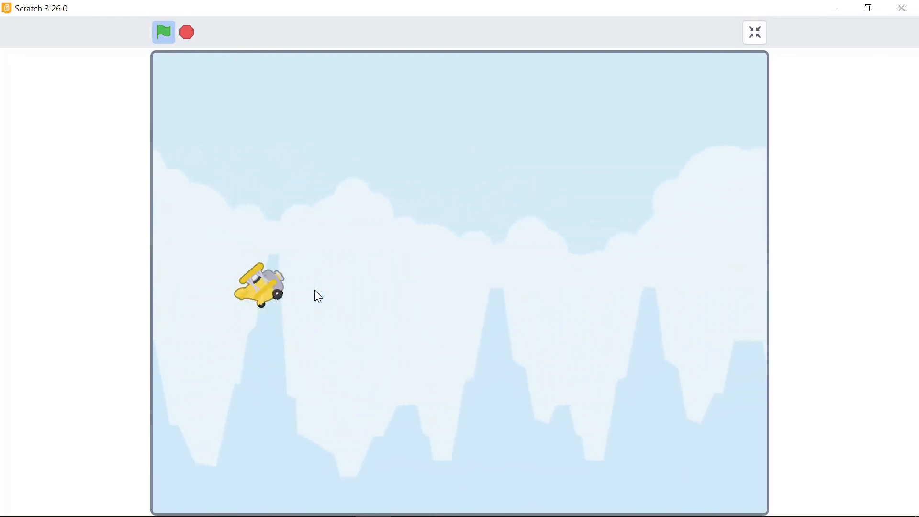
pyautogui.press('space')
pyautogui.press('space')
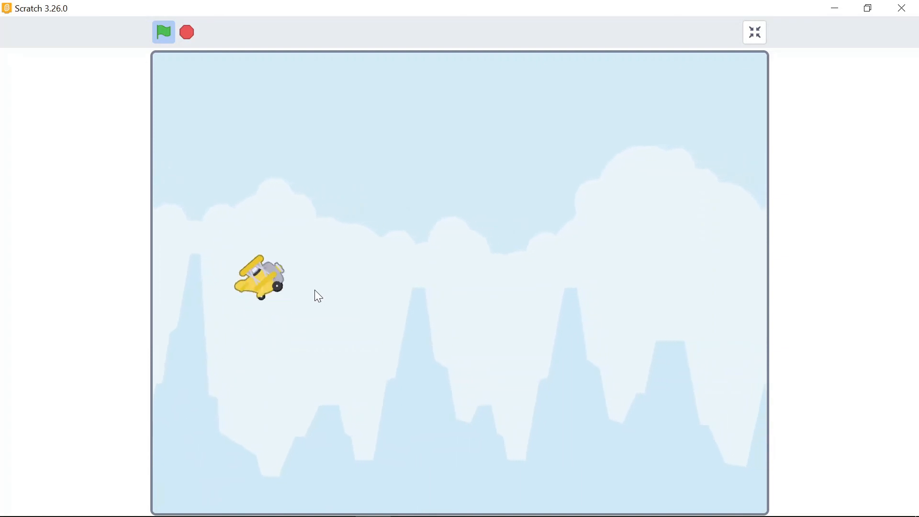
pyautogui.press('space')
pyautogui.press('space')
pyautogui.press('space')
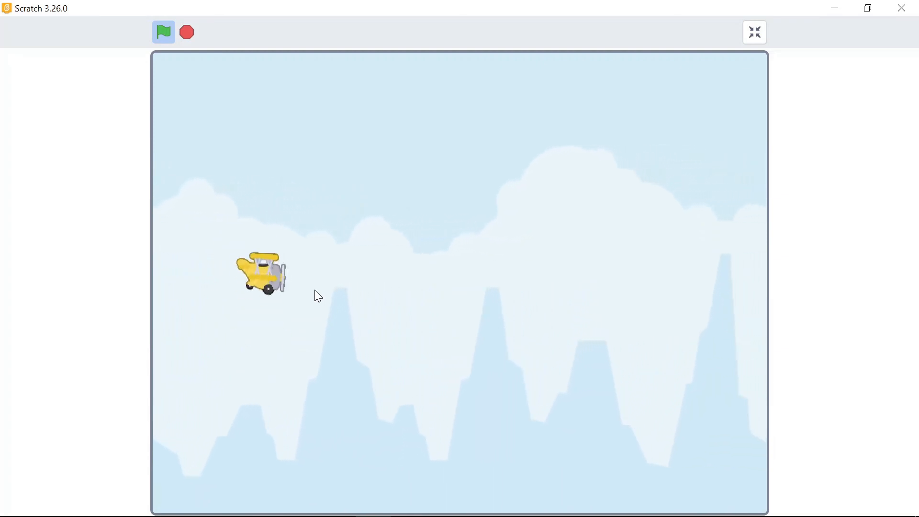
pyautogui.press('space')
pyautogui.press('space')
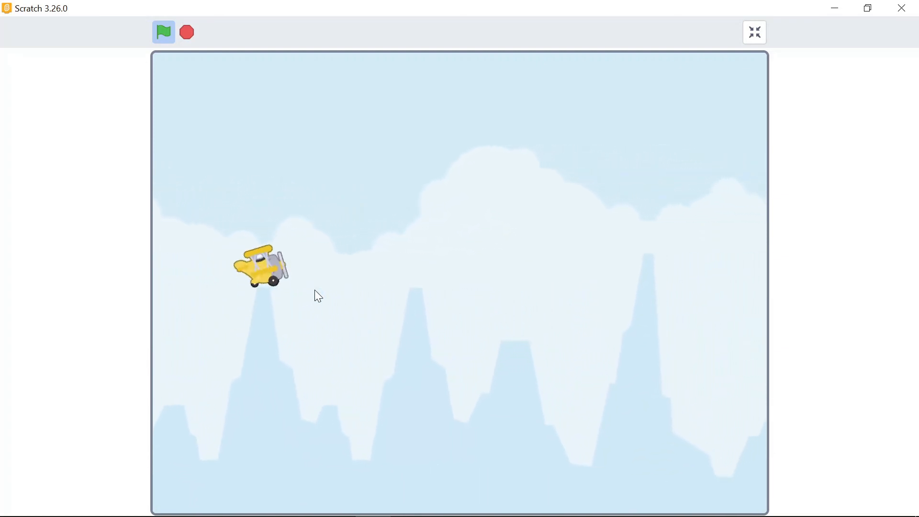
pyautogui.press('space')
pyautogui.press('space')
pyautogui.press('space')
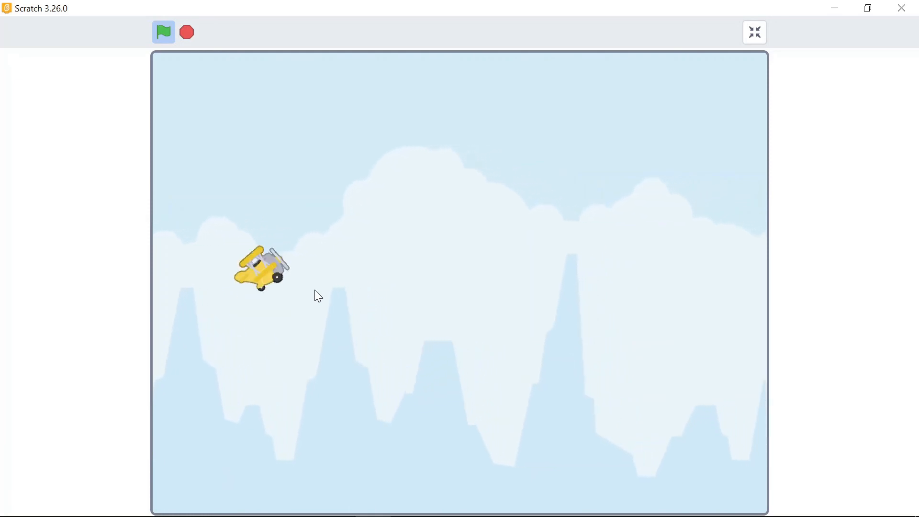
pyautogui.press('space')
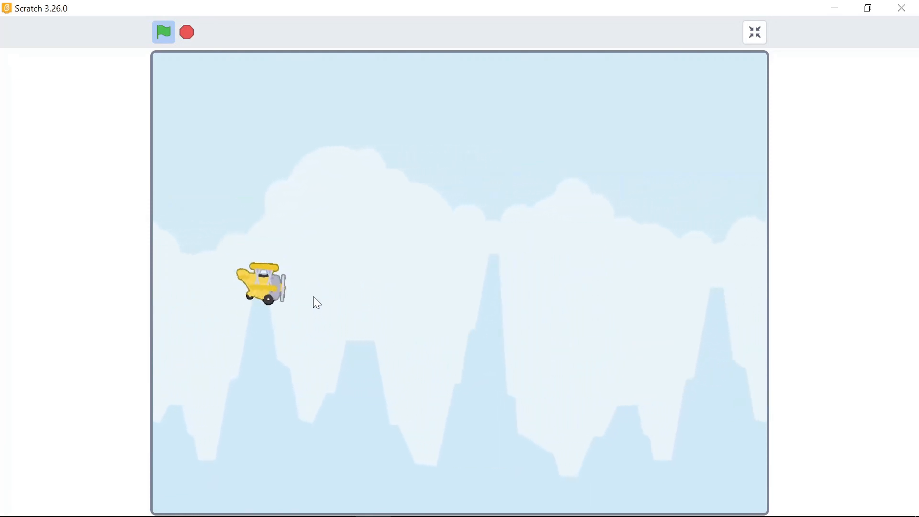
pyautogui.press('space')
pyautogui.press('space')
pyautogui.press('space')
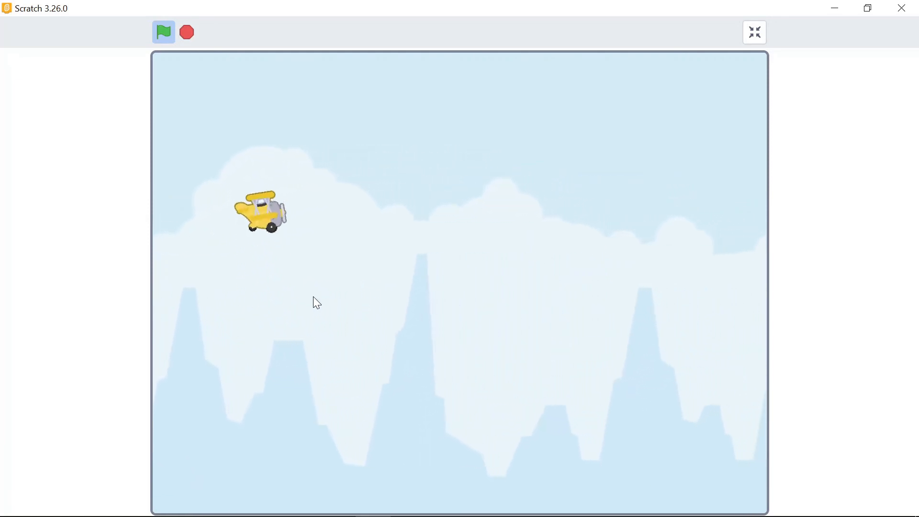
pyautogui.press('space')
pyautogui.press('space')
pyautogui.press('space')
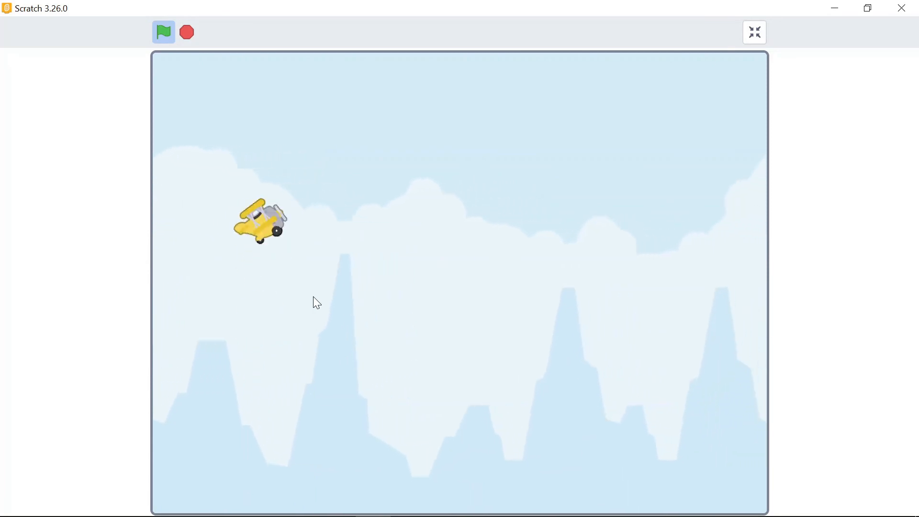
pyautogui.press('space')
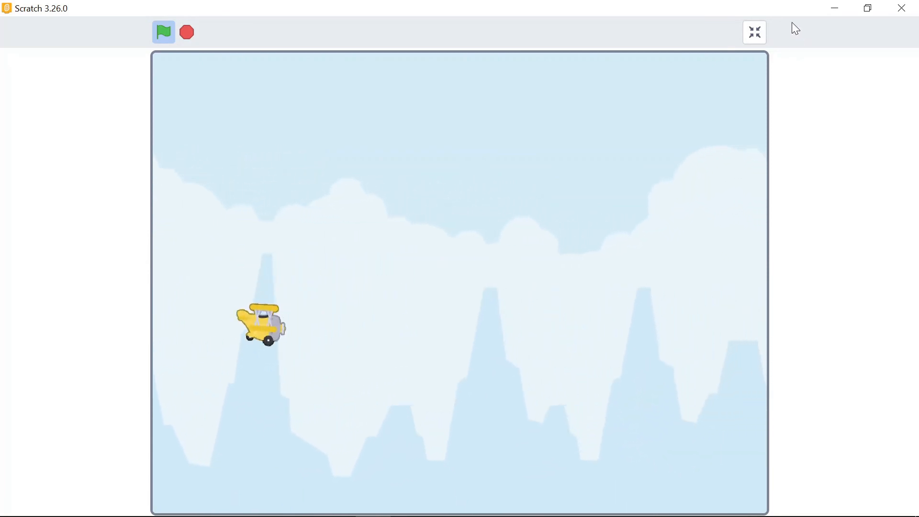
pyautogui.click(754, 33)
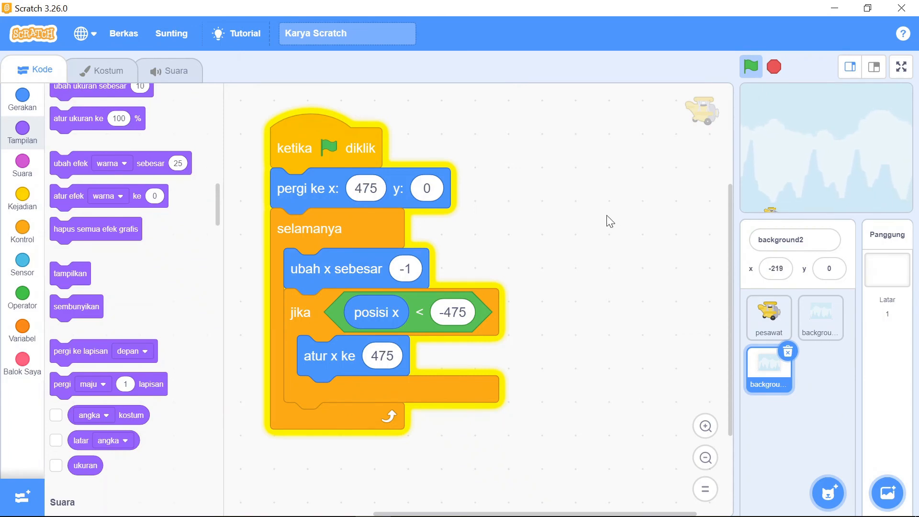
pyautogui.click(774, 67)
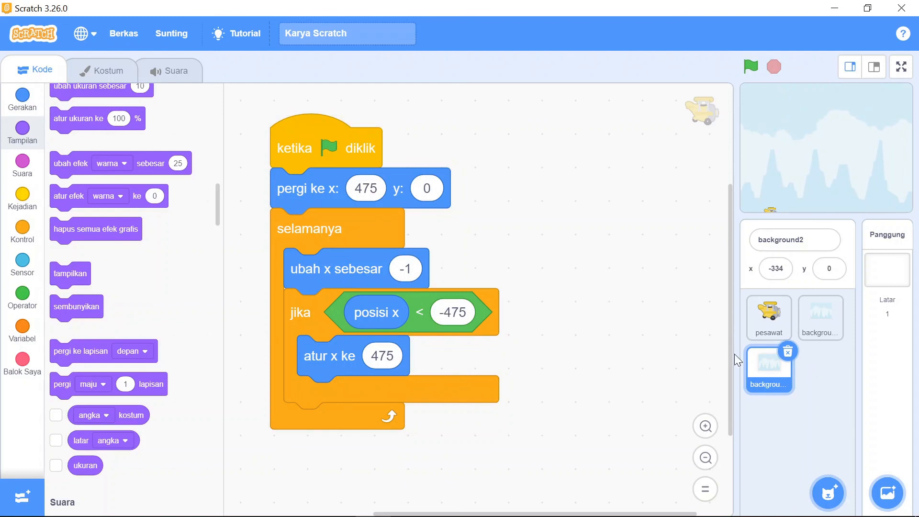
# Move the pesawat sprite's first green-flag script up so it clears the second green-flag script below it.
pyautogui.click(764, 317)
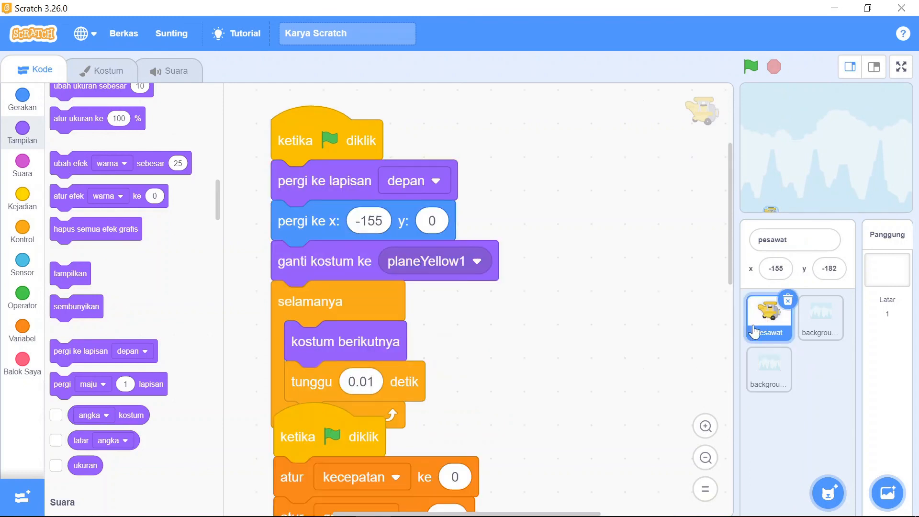
pyautogui.moveTo(300, 140); pyautogui.dragTo(297, 106)
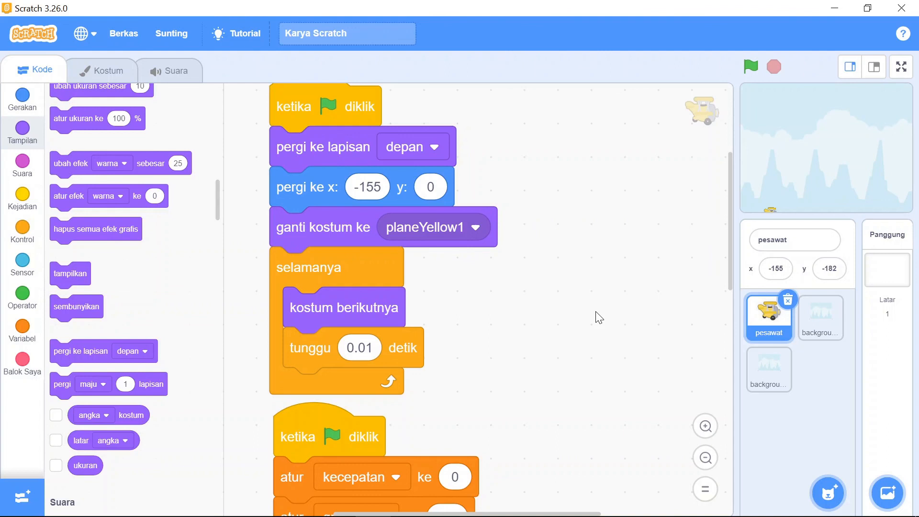
# Play the game again in full screen to check the plane's flight over the looping backgrounds, then stop it and exit full screen.
pyautogui.click(902, 66)
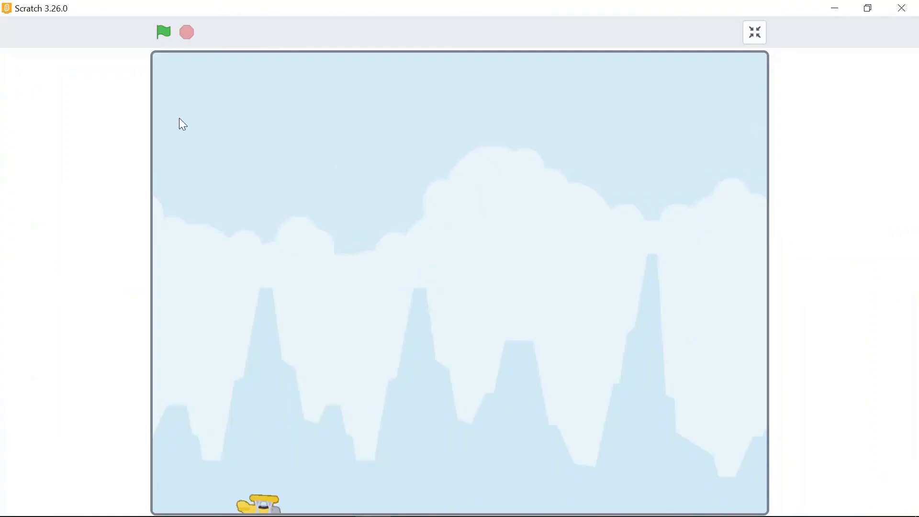
pyautogui.click(163, 32)
pyautogui.press('space')
pyautogui.press('space')
pyautogui.press('space')
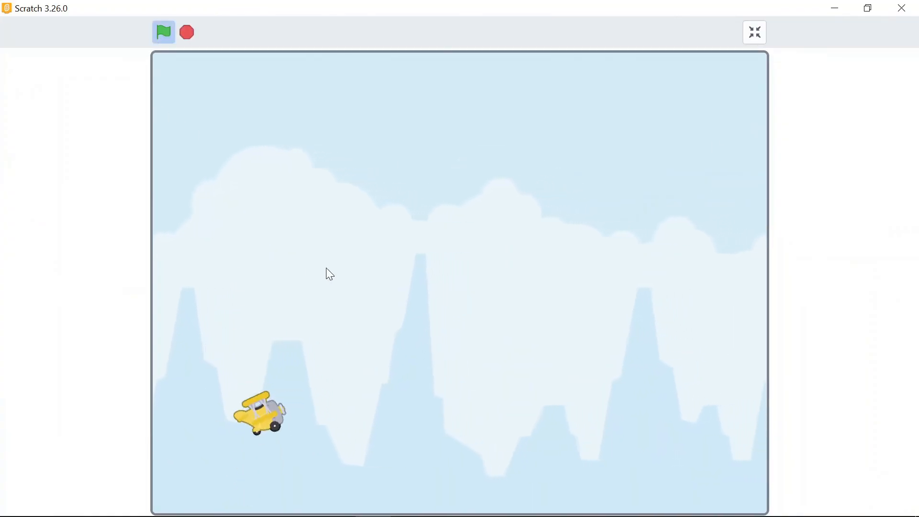
pyautogui.press('space')
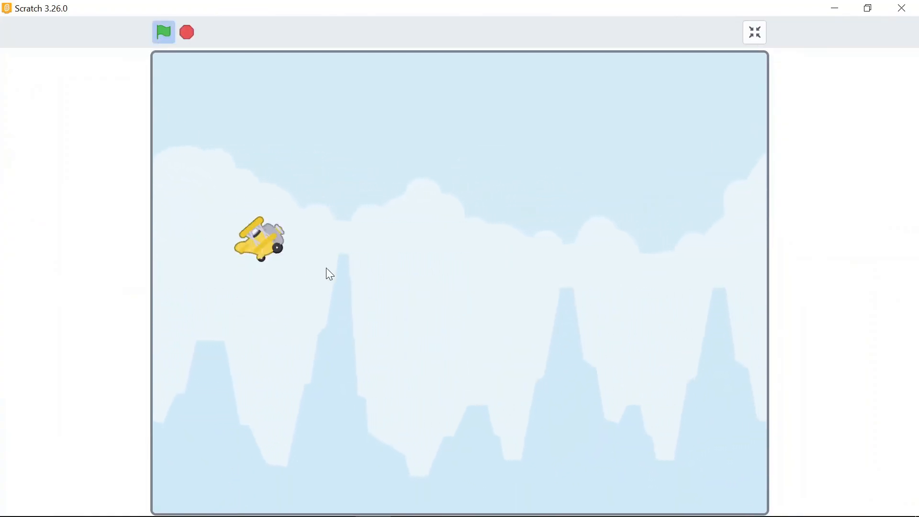
pyautogui.press('space')
pyautogui.press('space')
pyautogui.press('space')
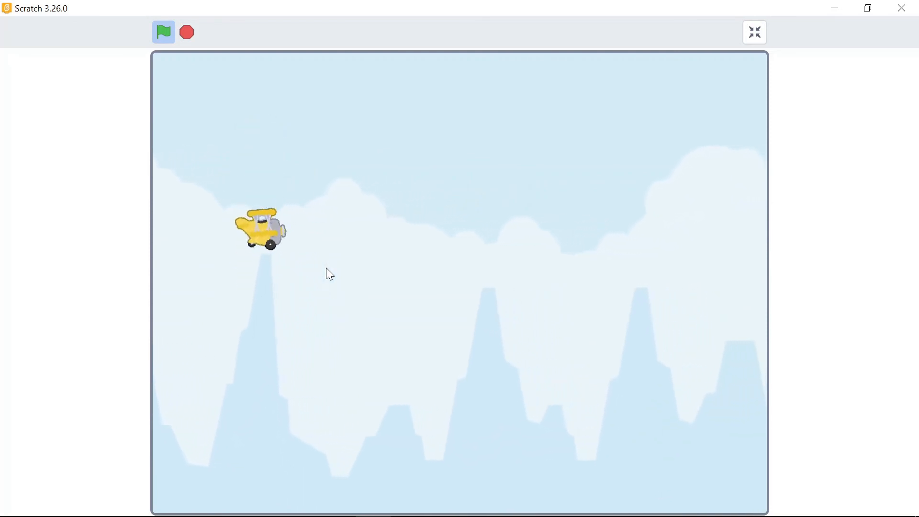
pyautogui.press('space')
pyautogui.press('space')
pyautogui.press('space')
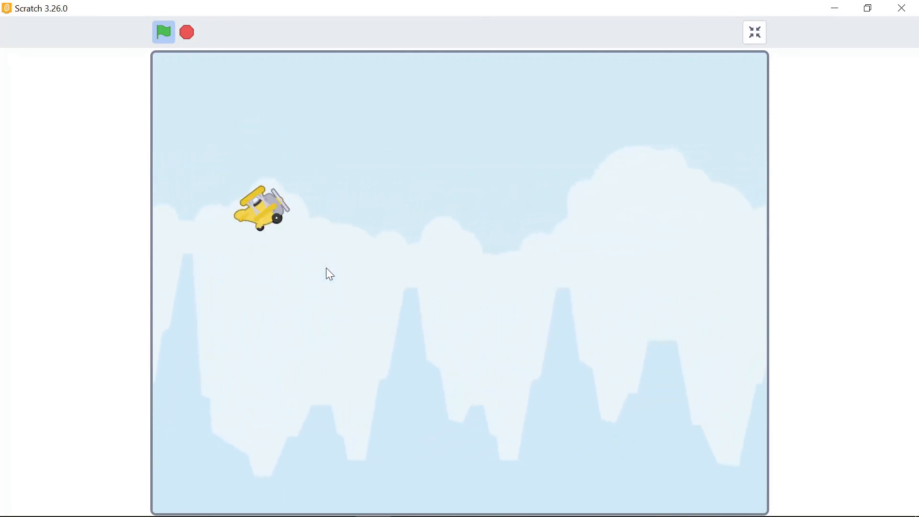
pyautogui.press('space')
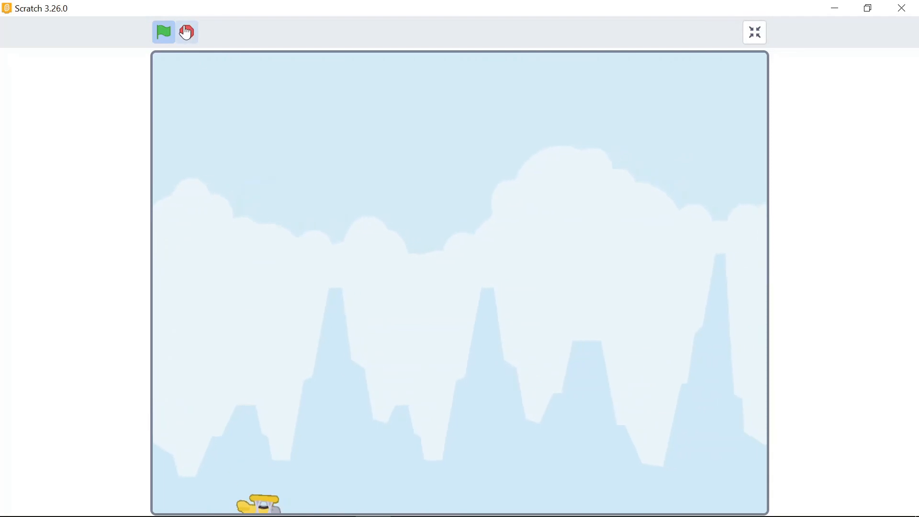
pyautogui.click(187, 32)
pyautogui.click(765, 39)
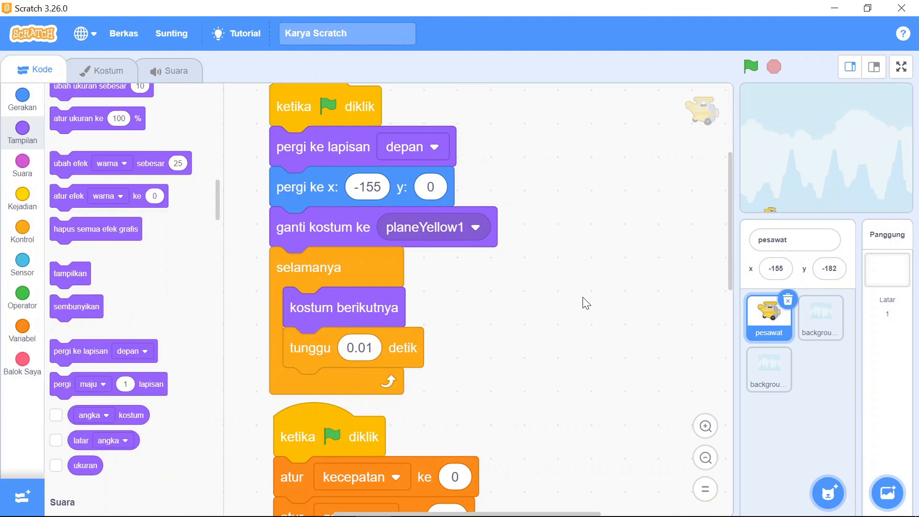
pyautogui.click(902, 67)
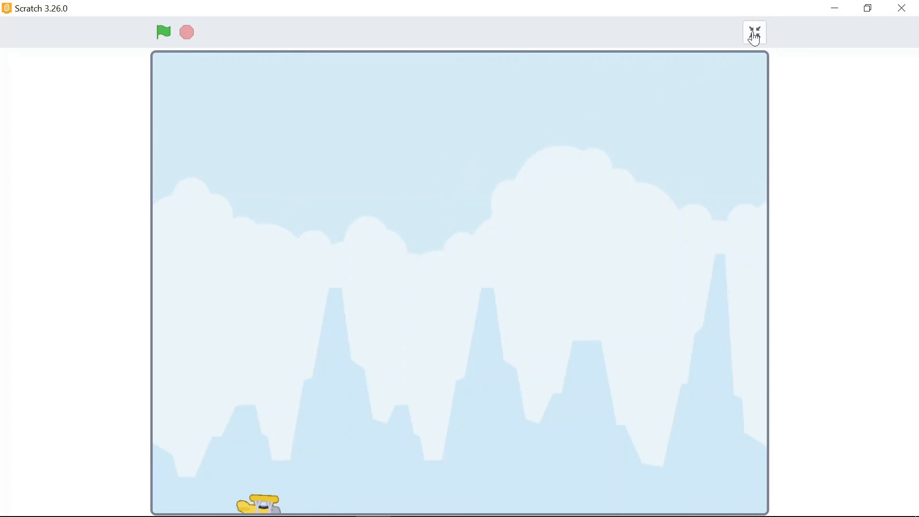
pyautogui.click(756, 34)
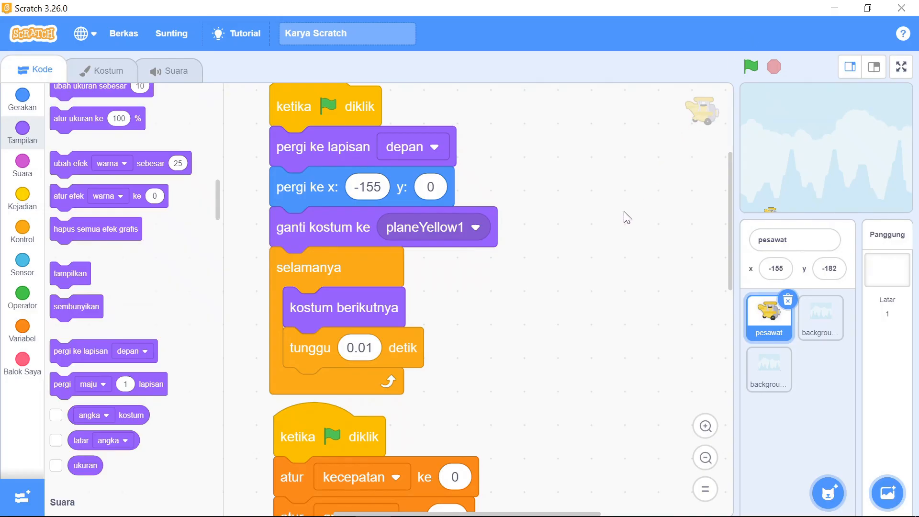